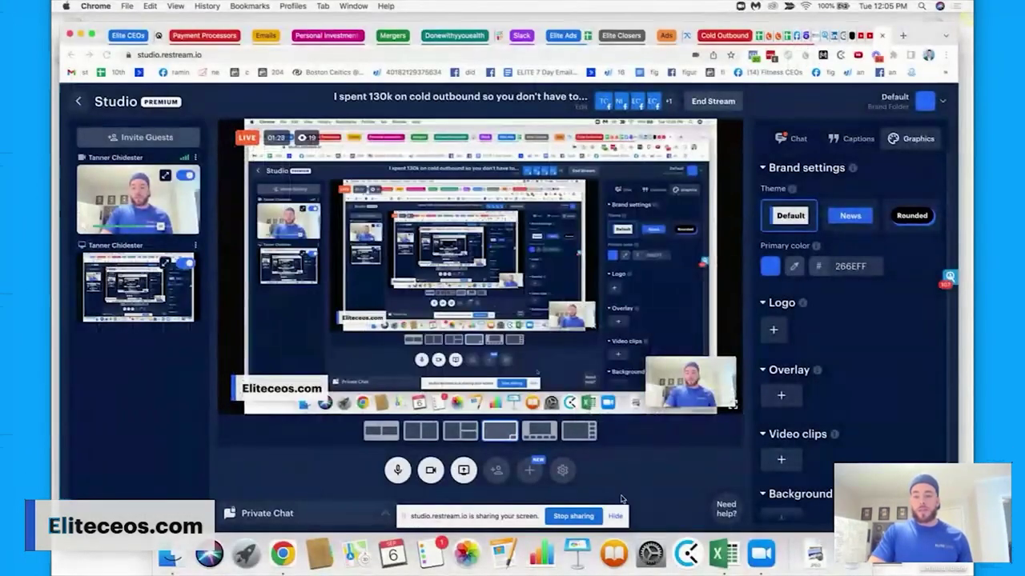
Switch from the live Restream Studio tab to the Facebook home feed.
{"action": "left_click", "coordinate": [799, 36]}
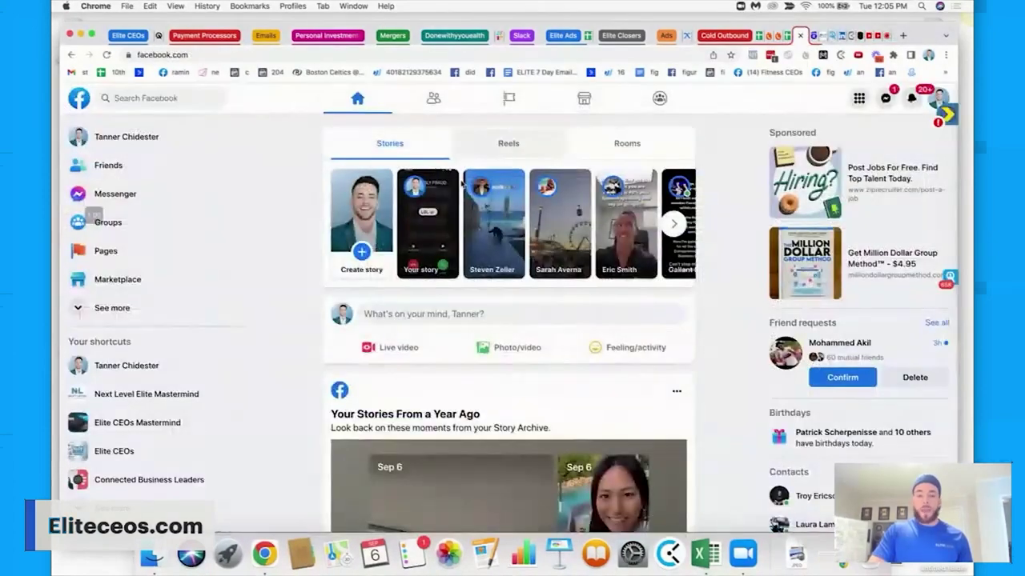
Search Facebook for 'amazon fba' and browse the Groups results.
{"action": "left_click", "coordinate": [191, 99]}
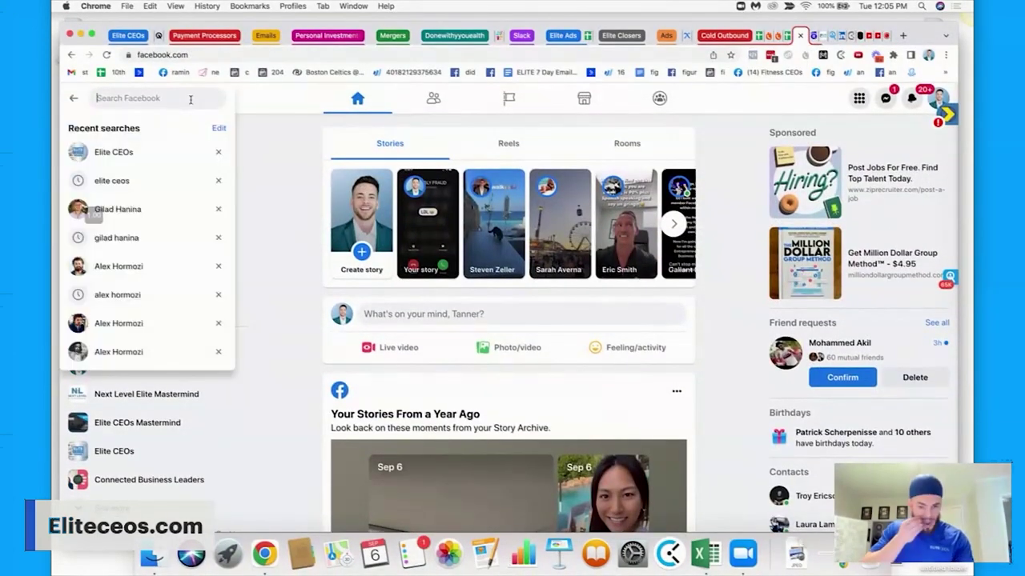
{"action": "type", "text": "amazo"}
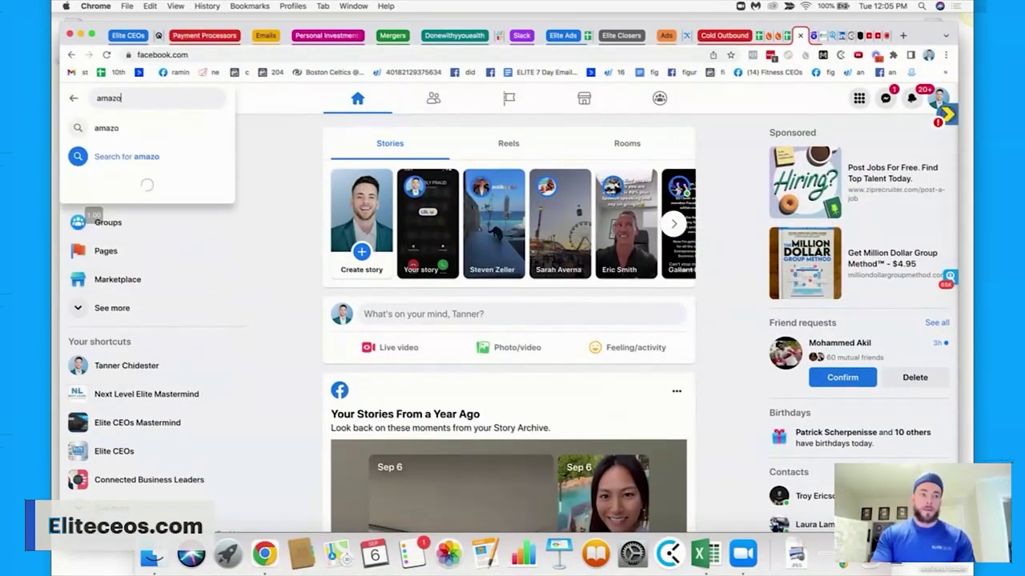
{"action": "type", "text": "n fba"}
{"action": "key", "text": "Return"}
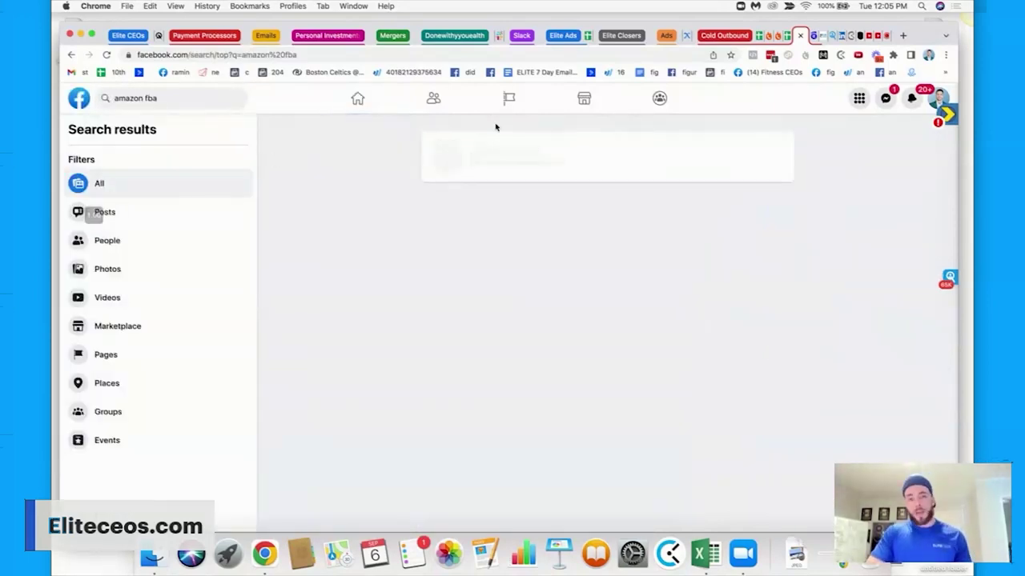
{"action": "left_click", "coordinate": [661, 100]}
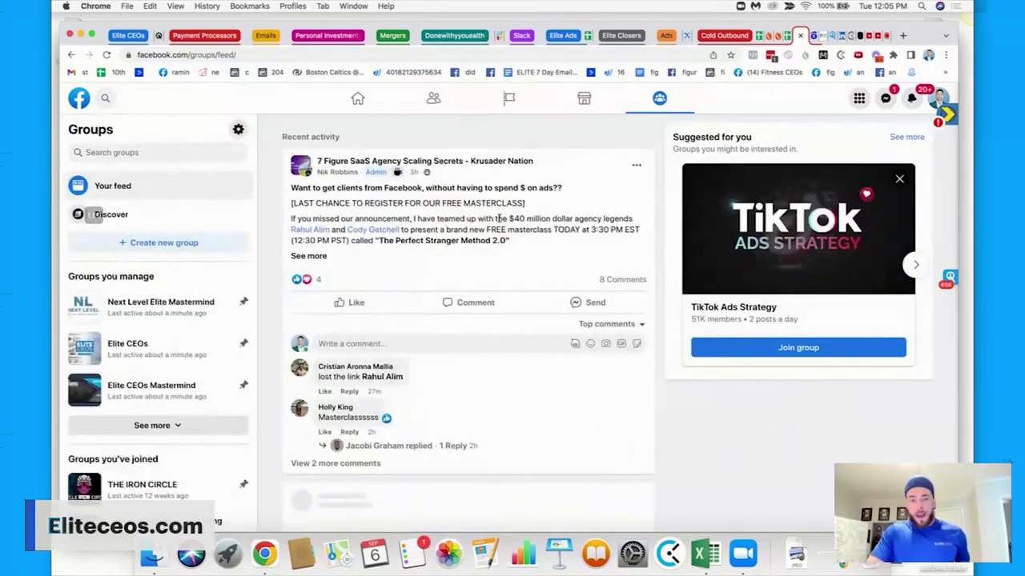
{"action": "scroll", "coordinate": [399, 202], "scroll_direction": "down", "scroll_amount": 2}
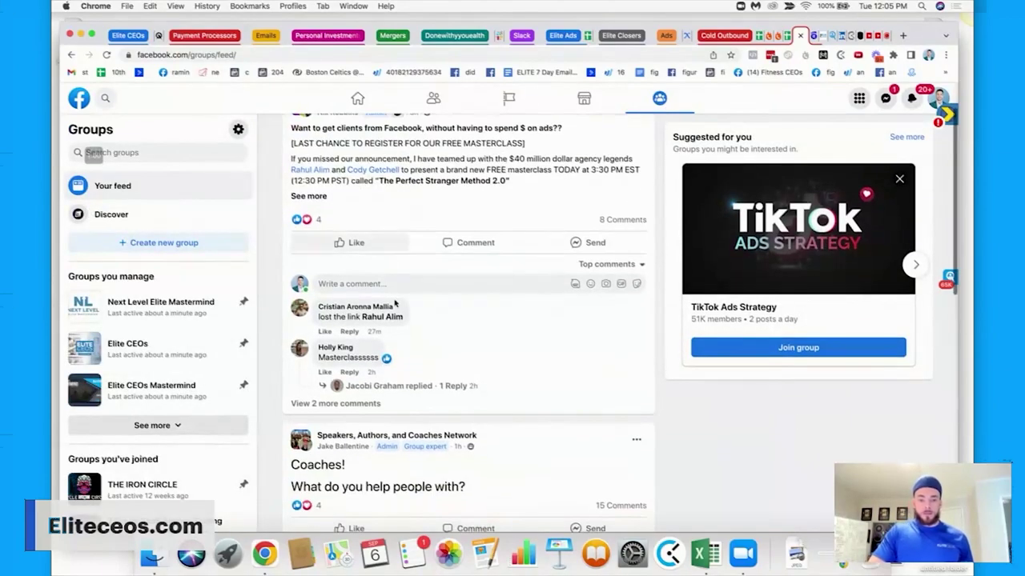
{"action": "scroll", "coordinate": [391, 256], "scroll_direction": "up", "scroll_amount": 2}
{"action": "scroll", "coordinate": [380, 268], "scroll_direction": "down", "scroll_amount": 10}
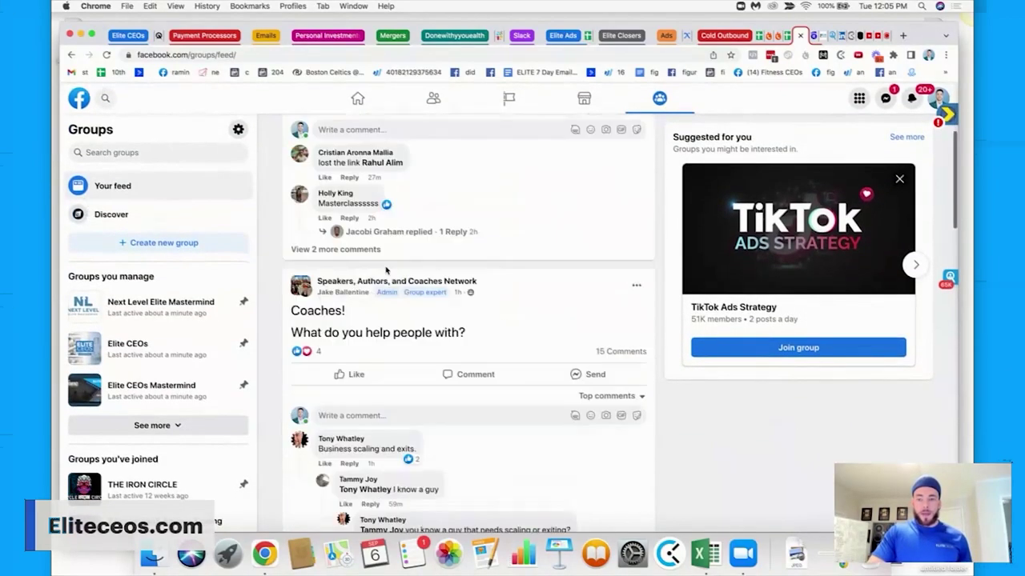
{"action": "scroll", "coordinate": [385, 270], "scroll_direction": "down", "scroll_amount": 15}
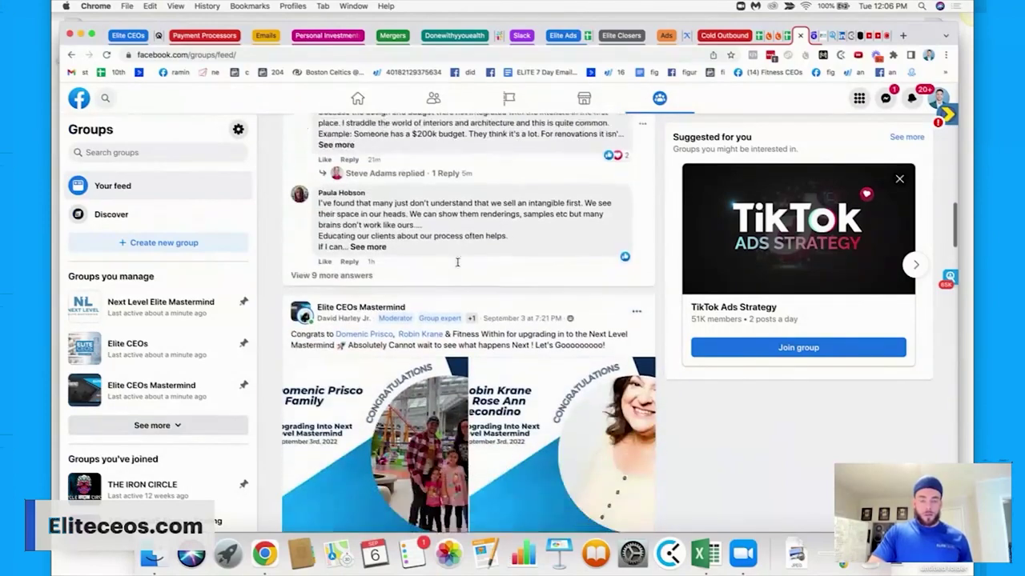
{"action": "scroll", "coordinate": [458, 266], "scroll_direction": "up", "scroll_amount": 2}
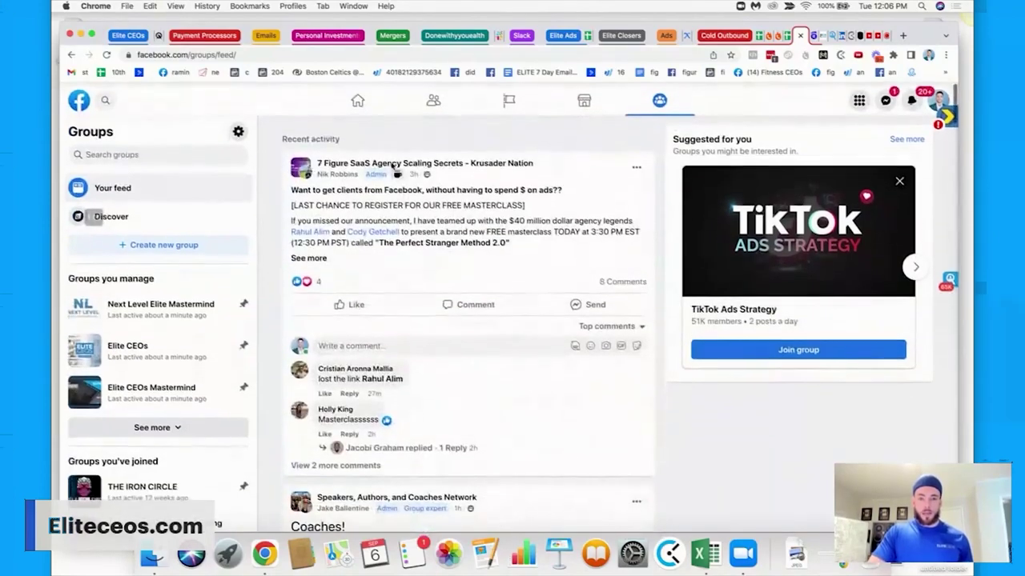
Search groups for 'amazon fba' and show the full list of matching groups.
{"action": "left_click", "coordinate": [137, 152]}
{"action": "type", "text": "ana"}
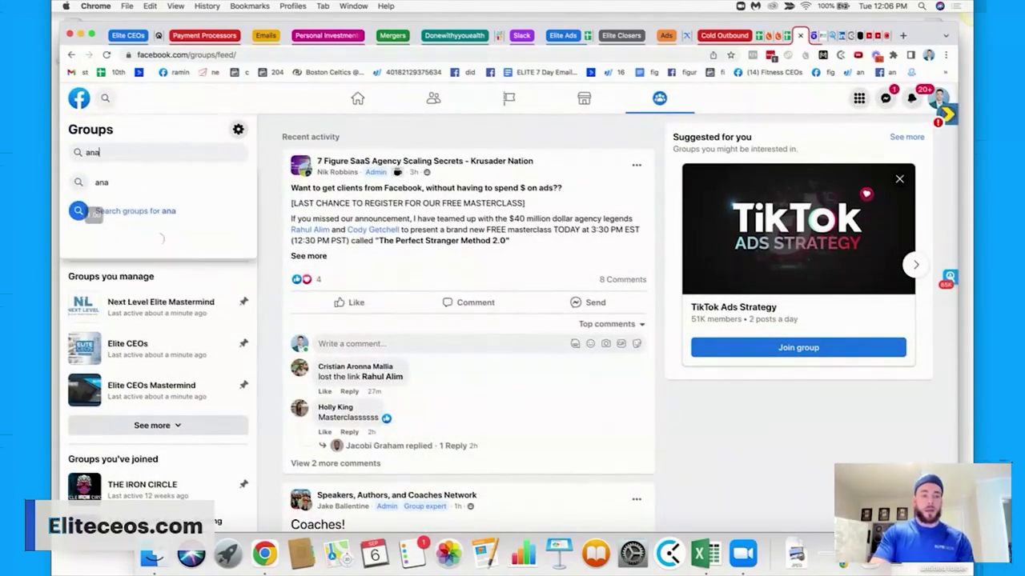
{"action": "key", "text": "BackSpace"}
{"action": "key", "text": "BackSpace"}
{"action": "type", "text": "mazon fba"}
{"action": "key", "text": "Return"}
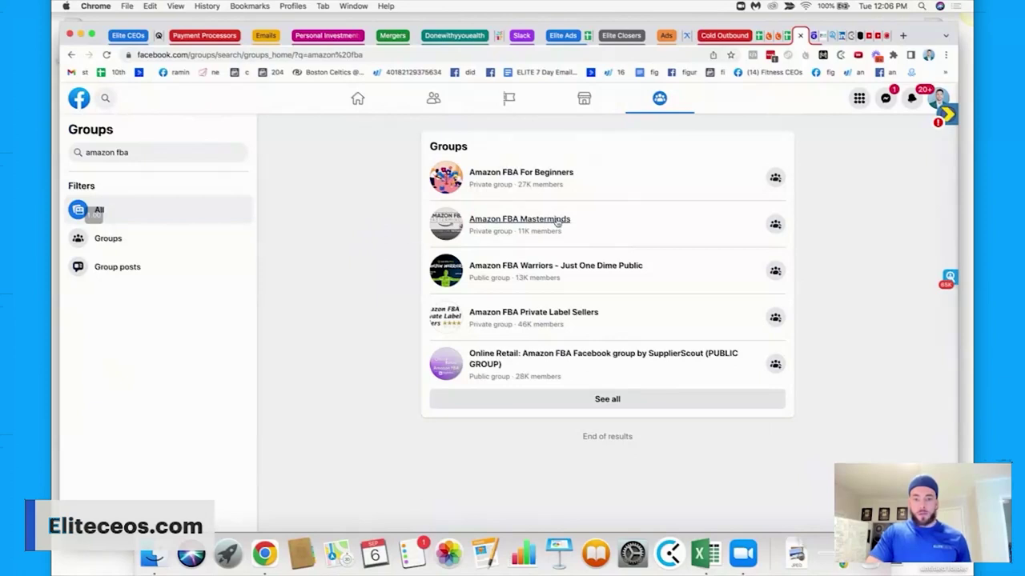
{"action": "left_click", "coordinate": [578, 400]}
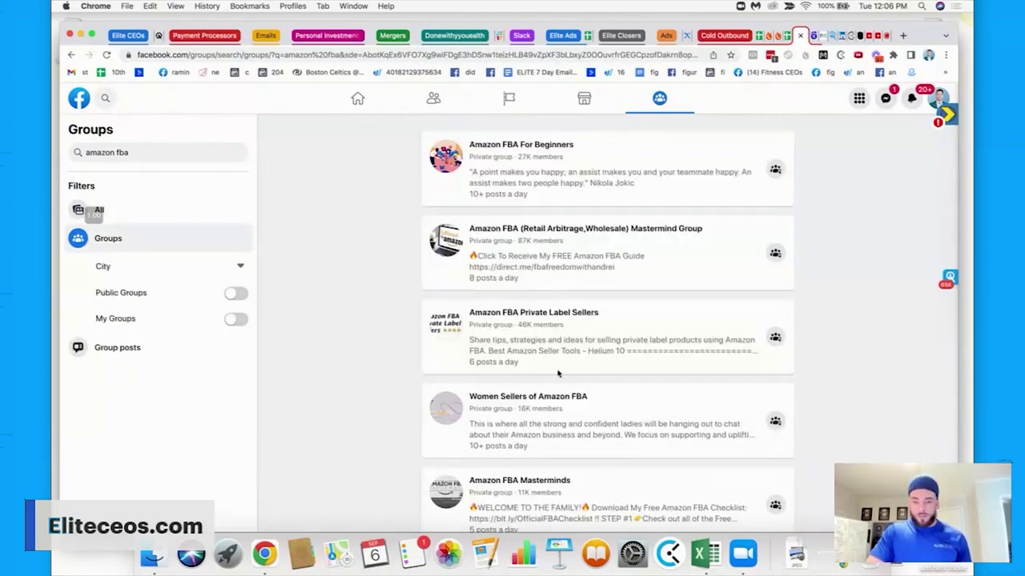
Scroll the amazon fba groups and open Amazon FBA - Independent Ecom Community.
{"action": "scroll", "coordinate": [558, 373], "scroll_direction": "down", "scroll_amount": 10}
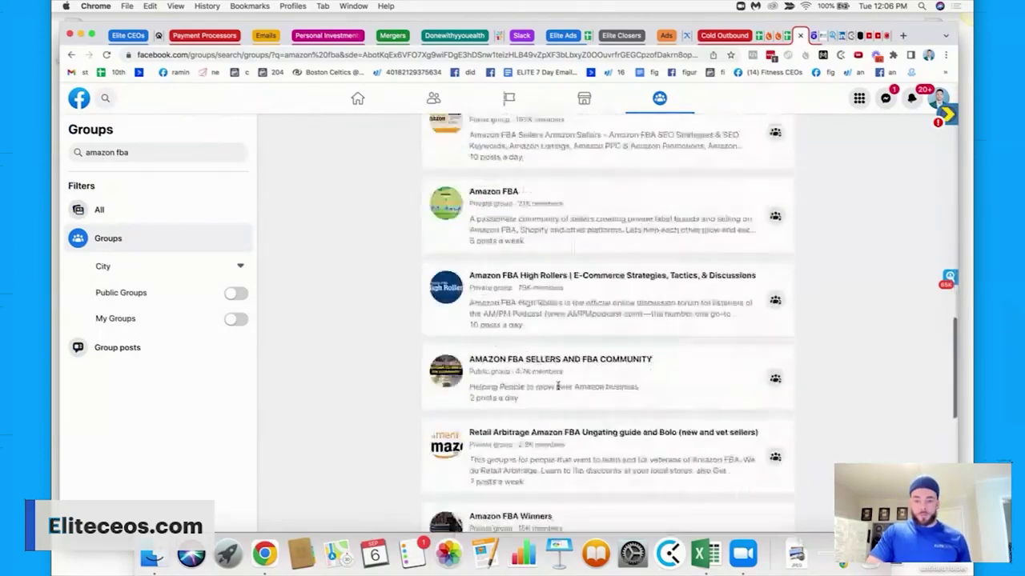
{"action": "scroll", "coordinate": [558, 386], "scroll_direction": "down", "scroll_amount": 6}
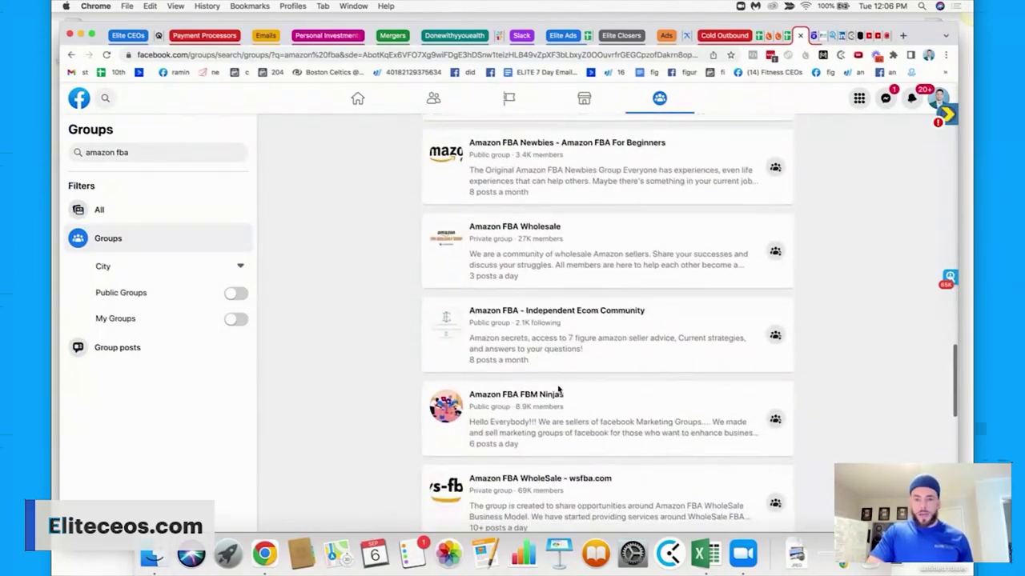
{"action": "scroll", "coordinate": [558, 388], "scroll_direction": "down", "scroll_amount": 3}
{"action": "scroll", "coordinate": [534, 202], "scroll_direction": "up", "scroll_amount": 1}
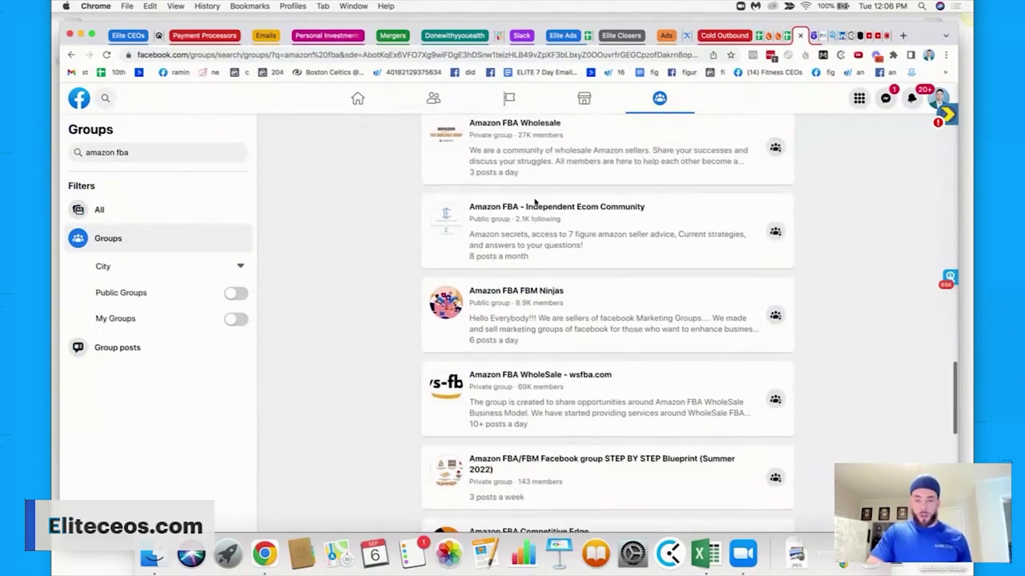
{"action": "scroll", "coordinate": [512, 346], "scroll_direction": "down", "scroll_amount": 4}
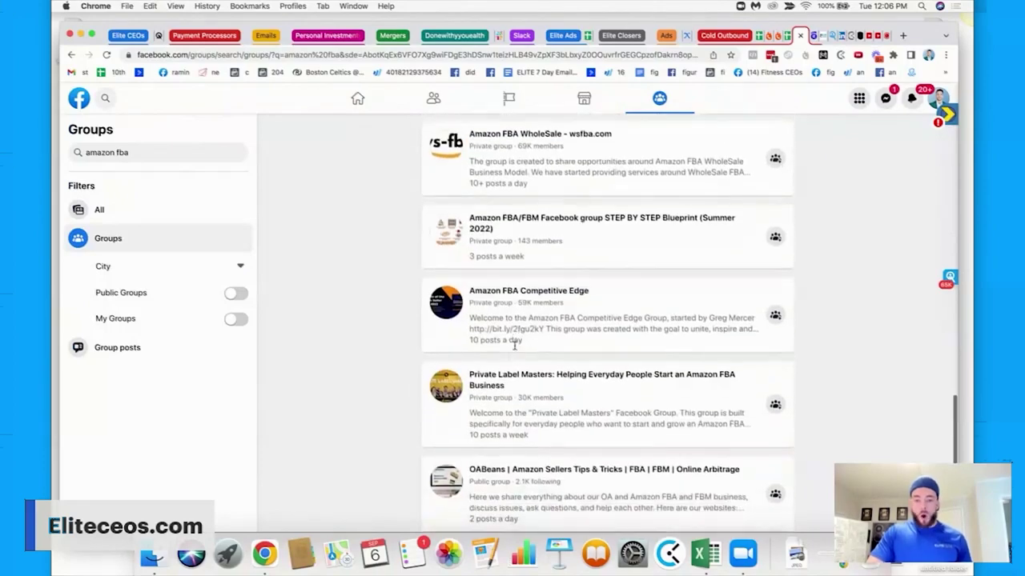
{"action": "scroll", "coordinate": [515, 345], "scroll_direction": "down", "scroll_amount": 8}
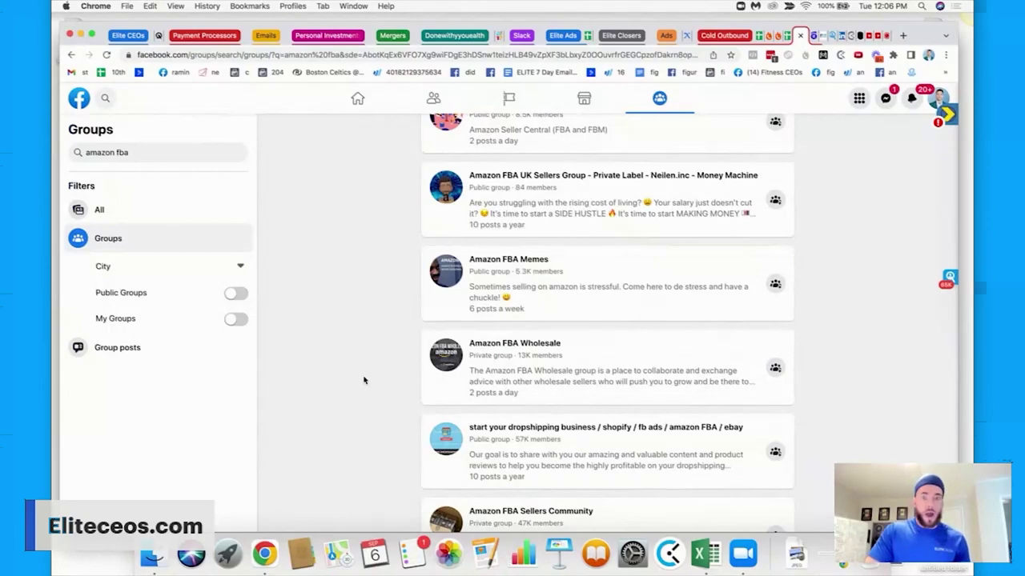
{"action": "scroll", "coordinate": [376, 368], "scroll_direction": "down", "scroll_amount": 15}
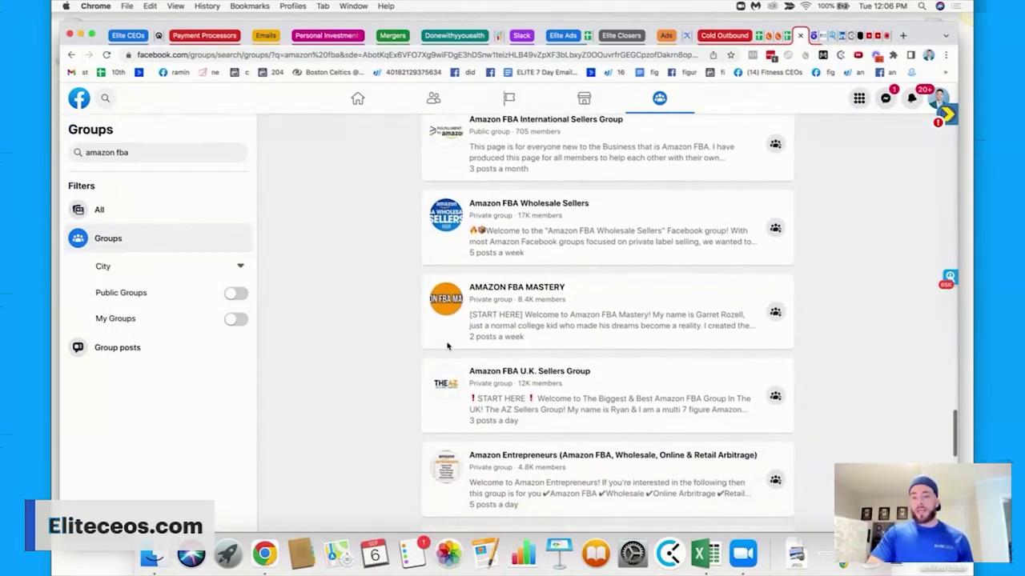
{"action": "scroll", "coordinate": [448, 344], "scroll_direction": "up", "scroll_amount": 2}
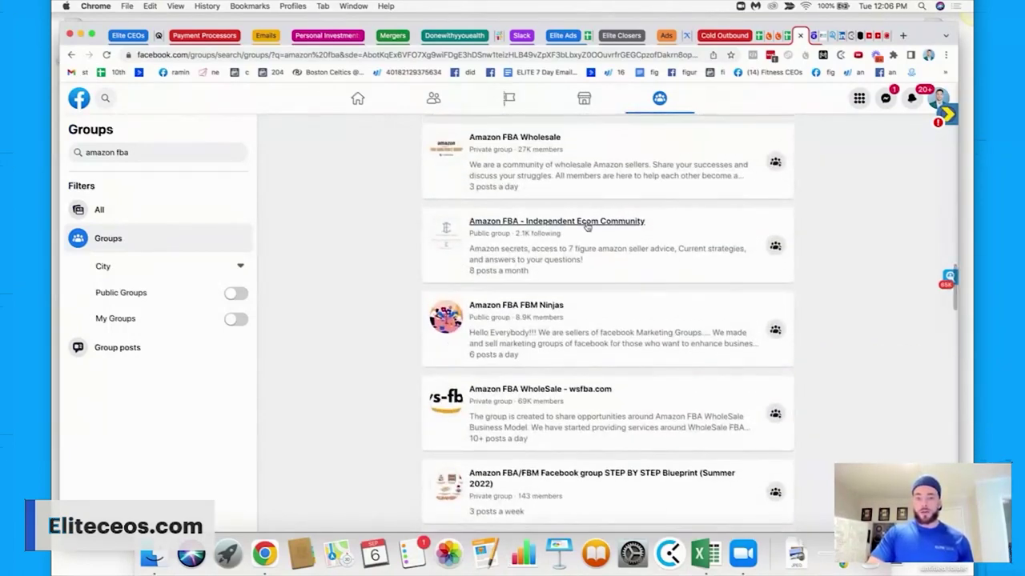
{"action": "mouse_move", "coordinate": [587, 226]}
{"action": "left_click", "coordinate": [586, 224]}
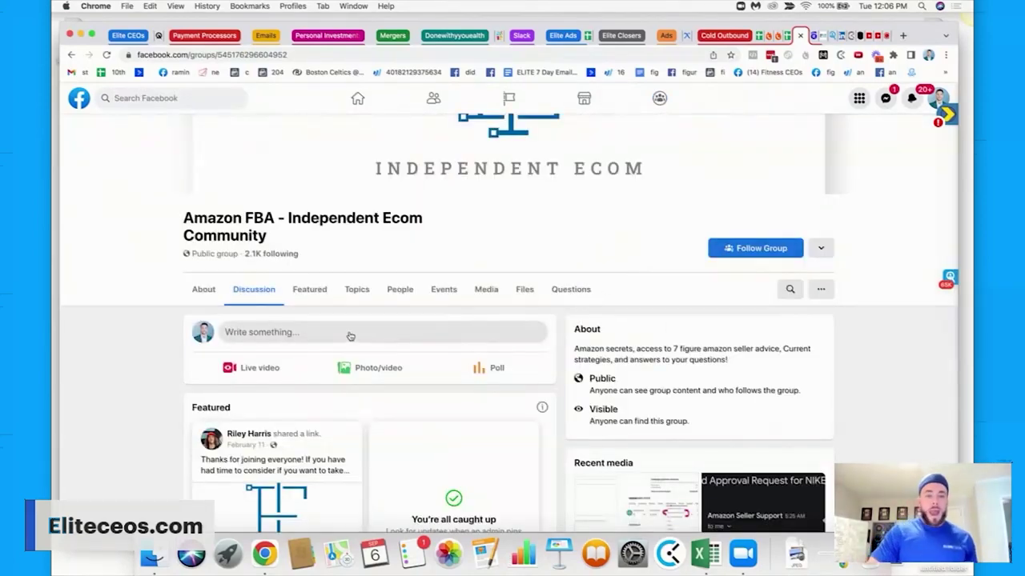
Show the group's People list (2,121 following, 3 admins and moderators), then bring up Finder.
{"action": "left_click", "coordinate": [398, 292]}
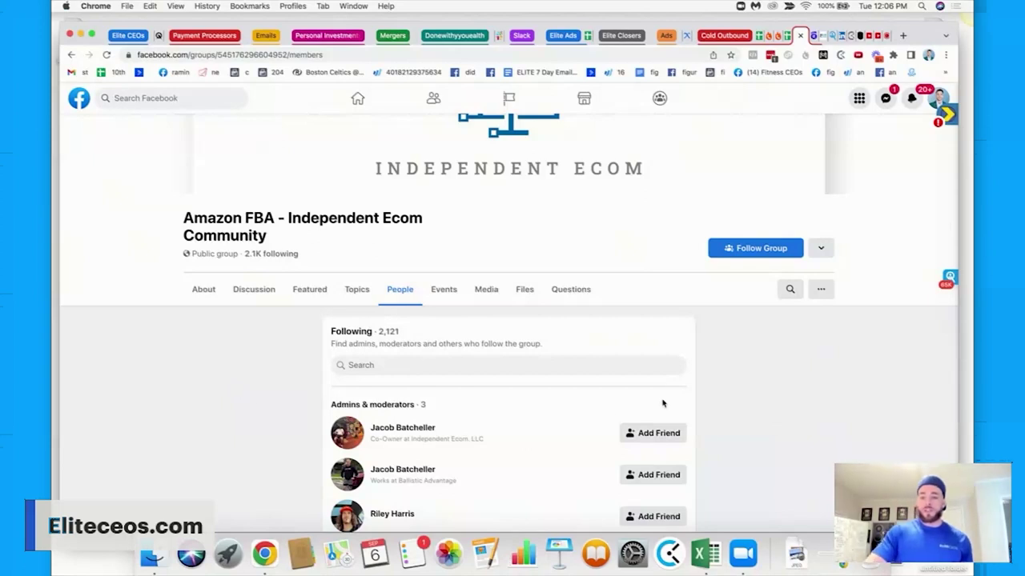
{"action": "left_click", "coordinate": [152, 561]}
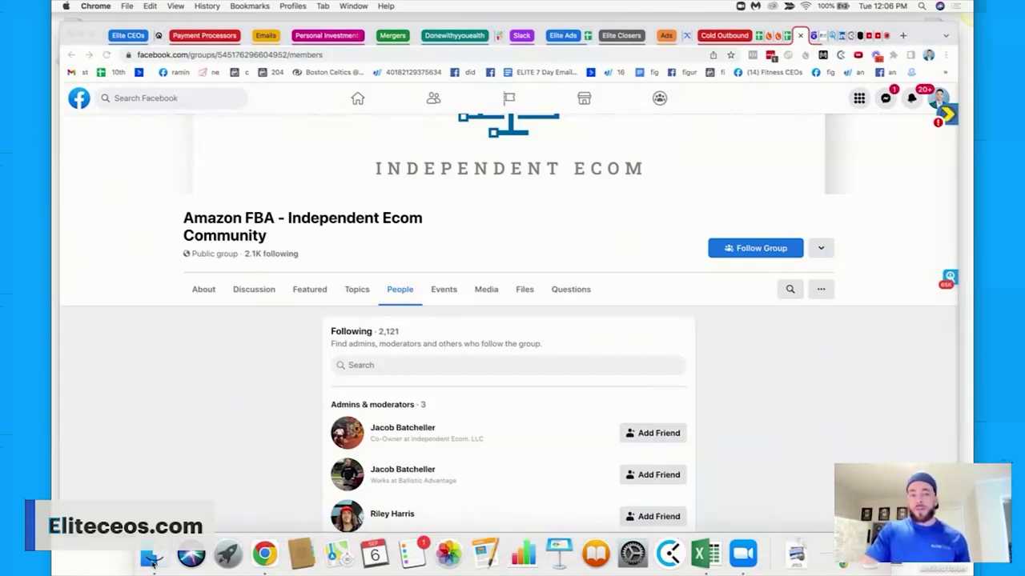
Launch Microsoft Word from Applications, close Finder, and create a blank Document1.
{"action": "left_click", "coordinate": [176, 247]}
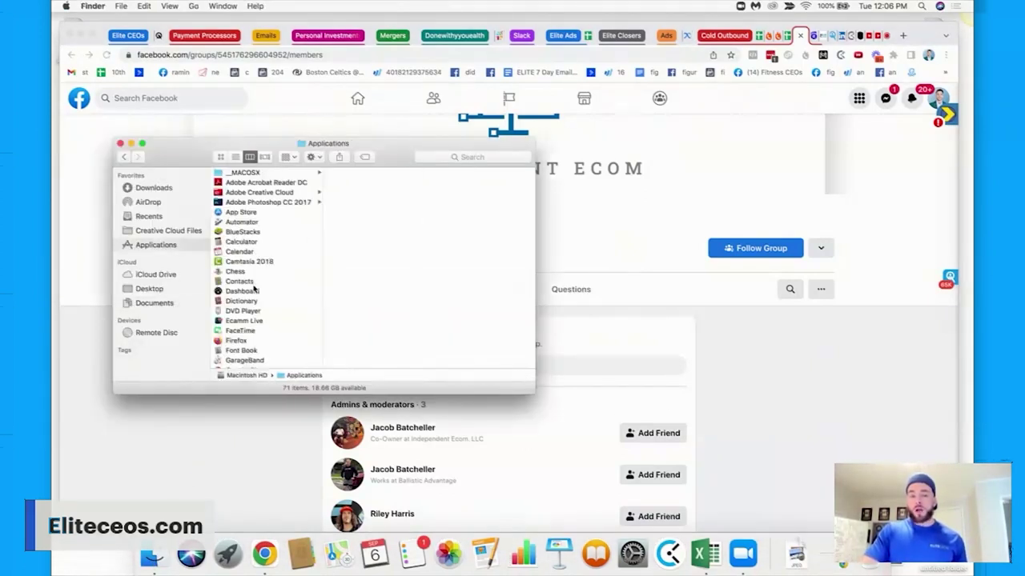
{"action": "scroll", "coordinate": [254, 290], "scroll_direction": "down", "scroll_amount": 5}
{"action": "scroll", "coordinate": [254, 290], "scroll_direction": "down", "scroll_amount": 10}
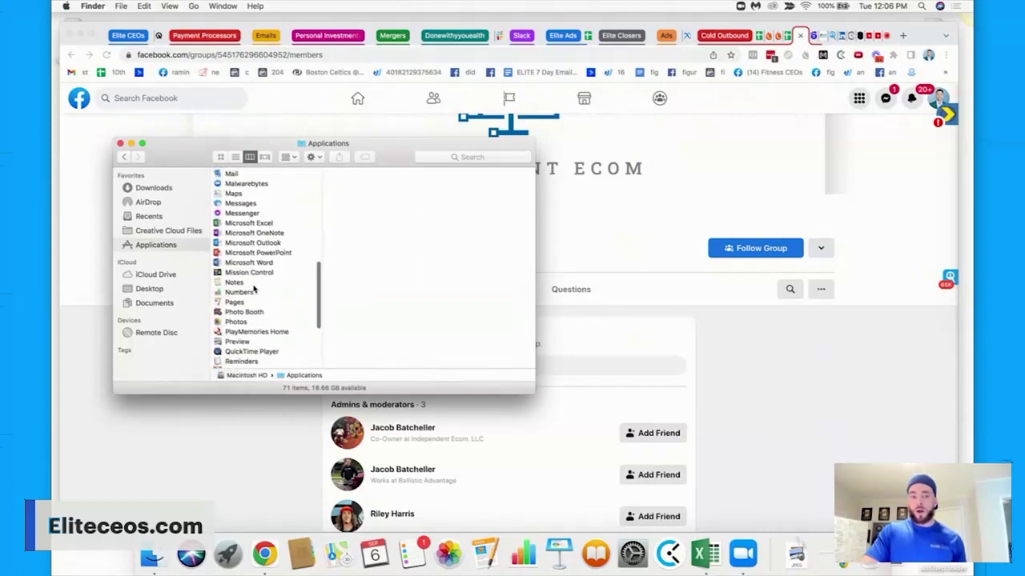
{"action": "double_click", "coordinate": [252, 288]}
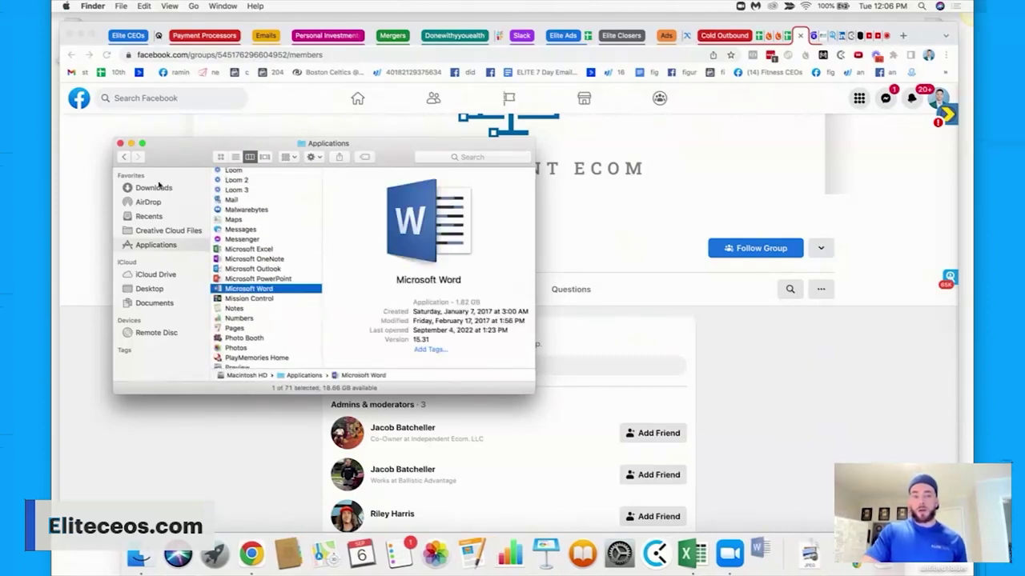
{"action": "left_click", "coordinate": [120, 144]}
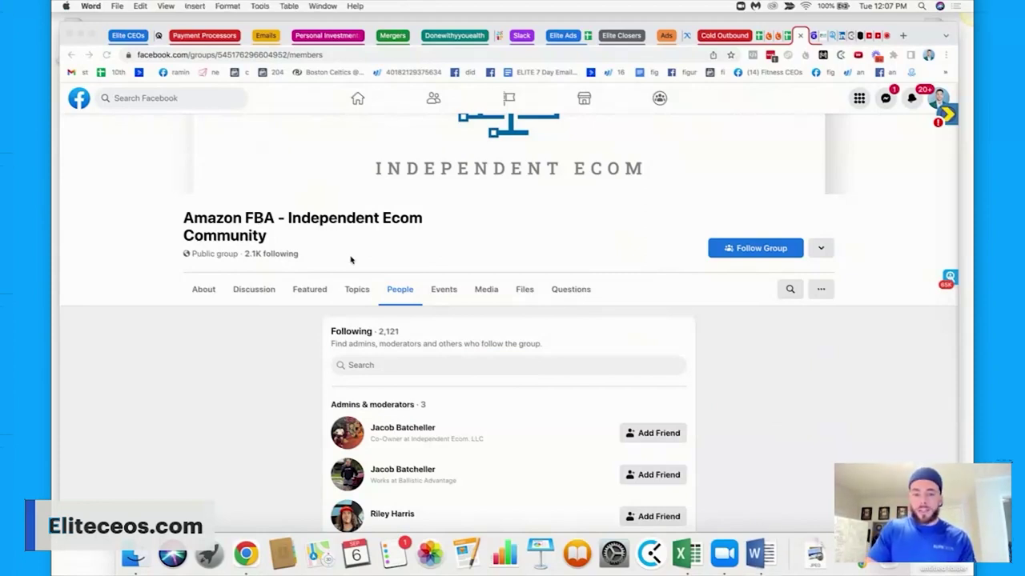
{"action": "left_click", "coordinate": [690, 482]}
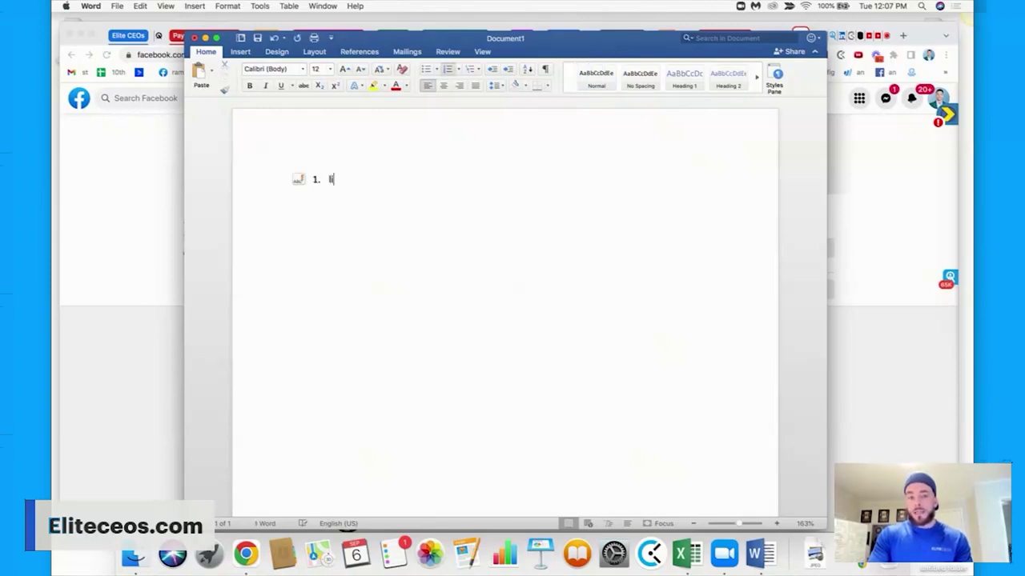
Finish the list-builder note and correct its spelling to 'Philippines'.
{"action": "key", "text": "Return"}
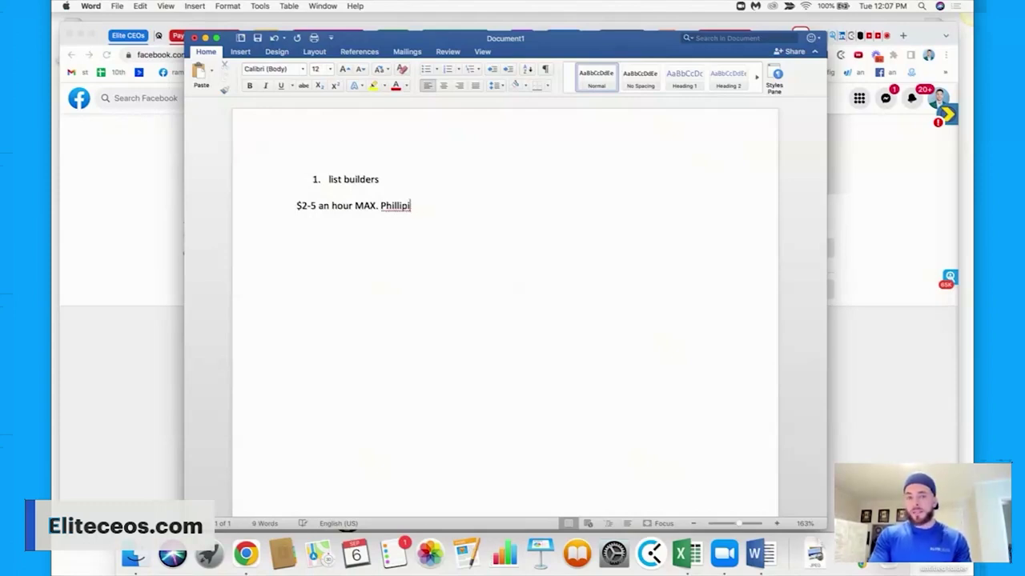
{"action": "type", "text": "ines is best."}
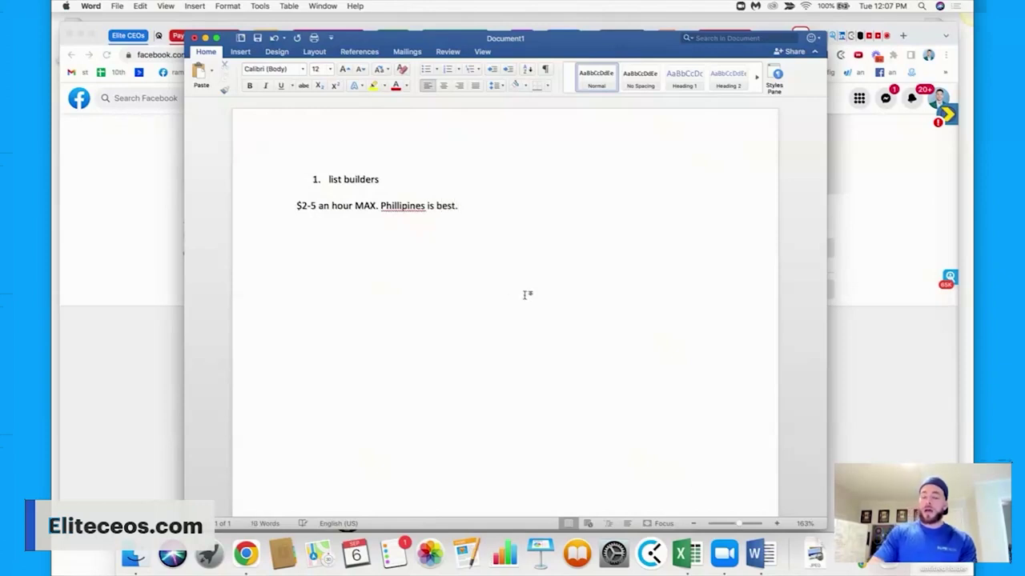
{"action": "right_click", "coordinate": [407, 206]}
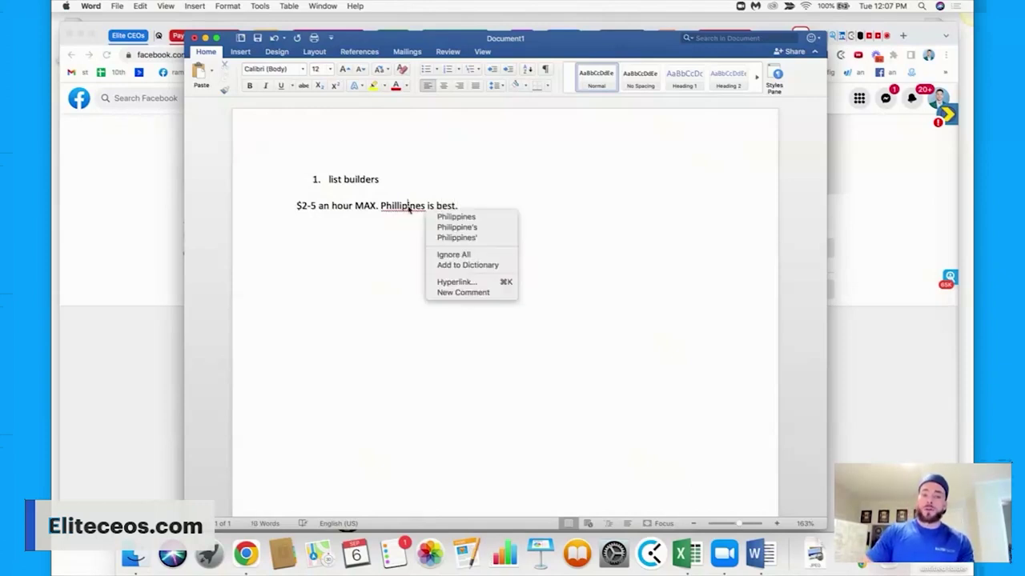
{"action": "left_click", "coordinate": [473, 218]}
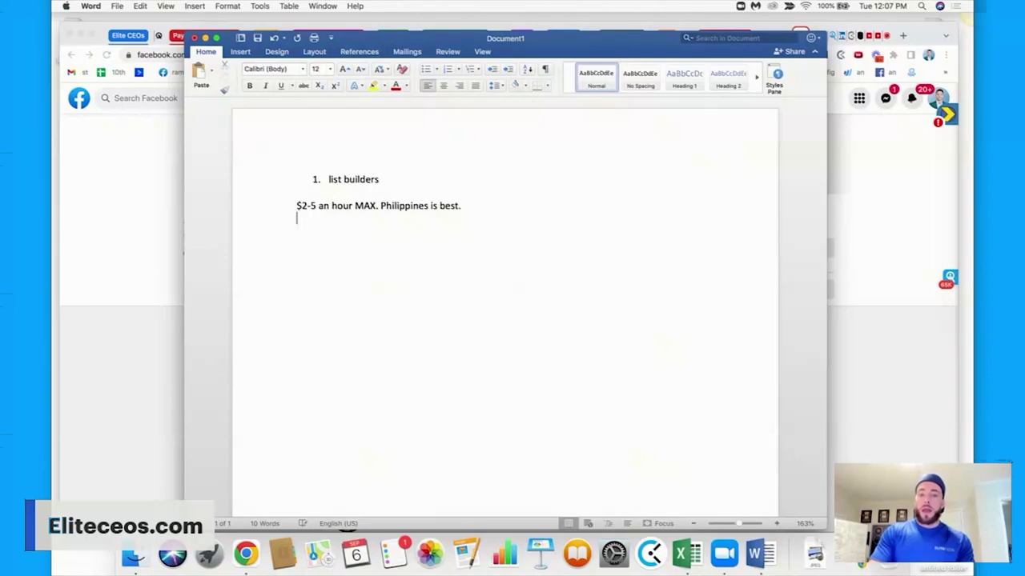
Add a dash bullet, then the numbered step '2. Find facebook groups'.
{"action": "type", "text": "- 6 contacts per hour"}
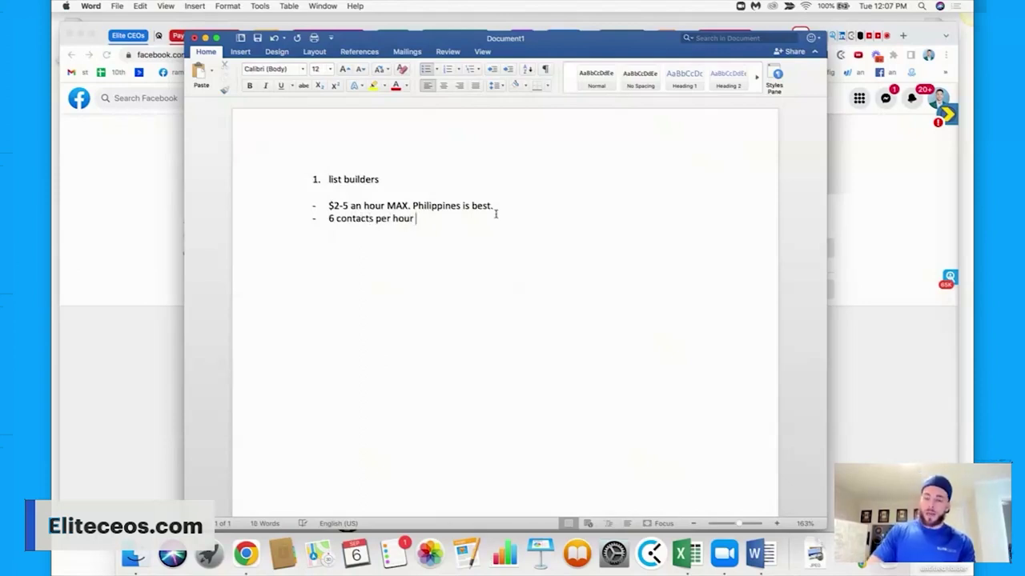
{"action": "key", "text": "Return"}
{"action": "type", "text": "2. "}
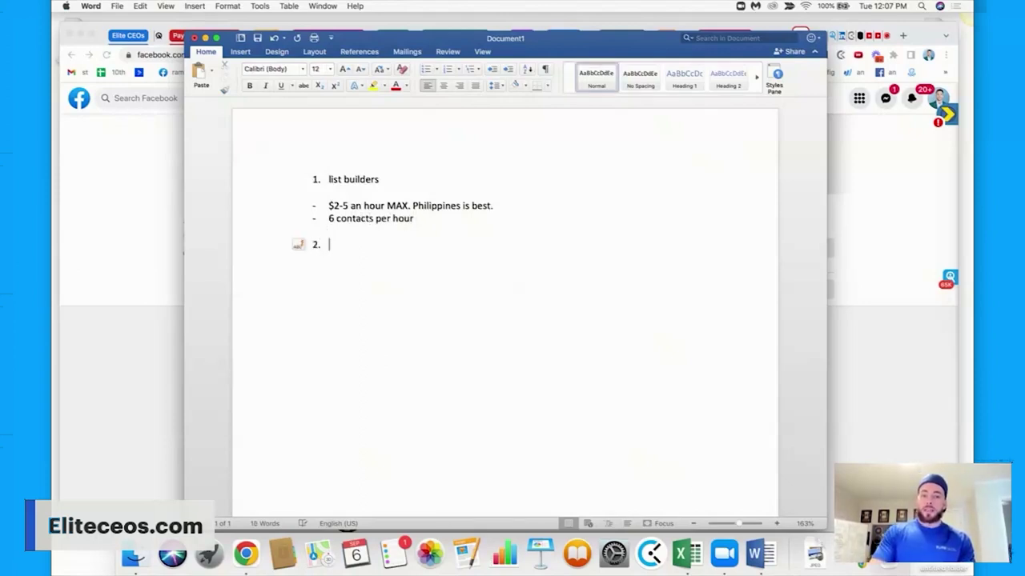
{"action": "type", "text": "Find facebook g"}
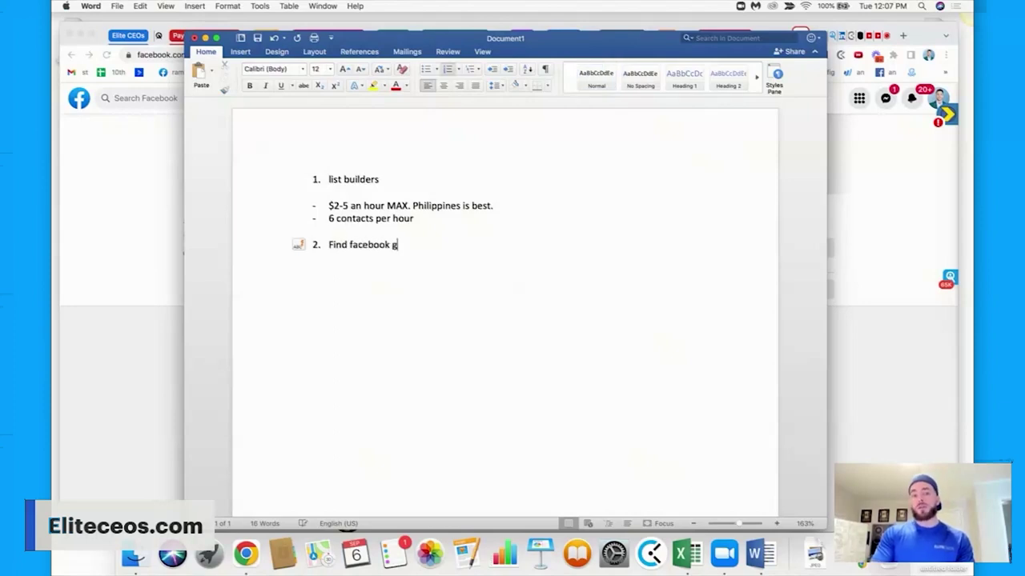
{"action": "type", "text": "roups"}
Open a member's group profile from the group's members-with-things-in-common list.
{"action": "left_click", "coordinate": [866, 262]}
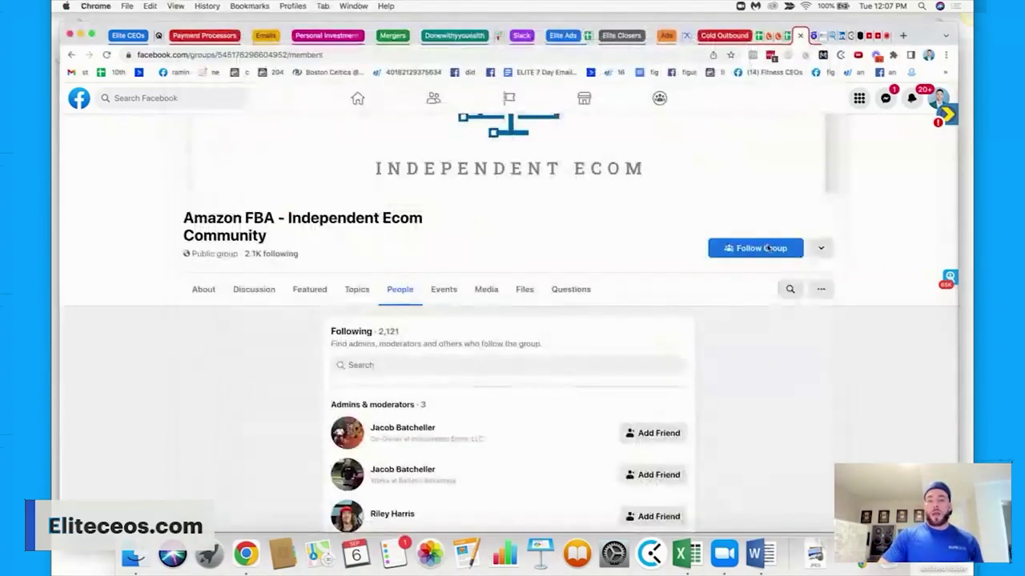
{"action": "scroll", "coordinate": [407, 396], "scroll_direction": "down", "scroll_amount": 3}
{"action": "scroll", "coordinate": [404, 320], "scroll_direction": "down", "scroll_amount": 4}
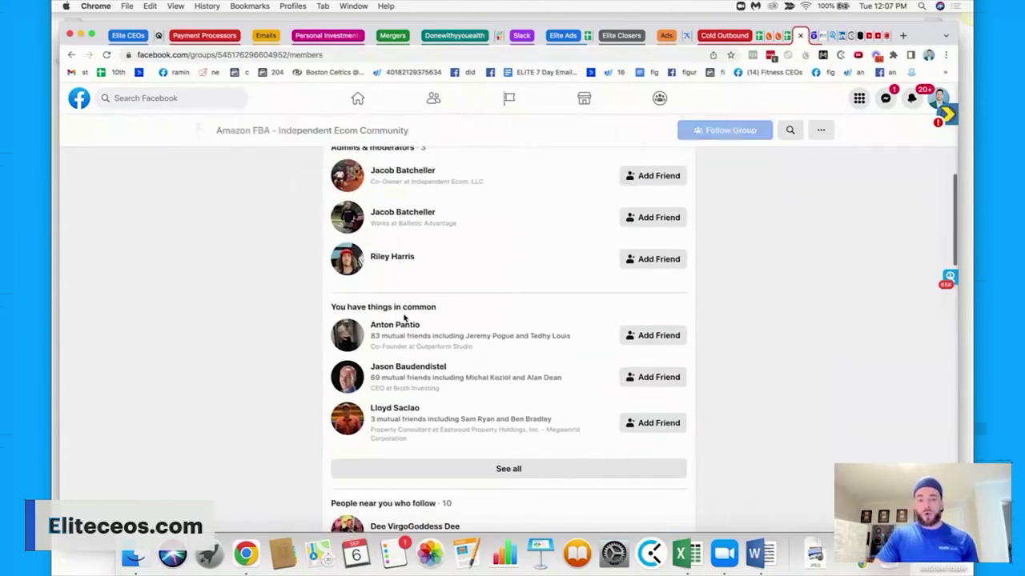
{"action": "scroll", "coordinate": [424, 384], "scroll_direction": "down", "scroll_amount": 2}
{"action": "scroll", "coordinate": [434, 415], "scroll_direction": "down", "scroll_amount": 1}
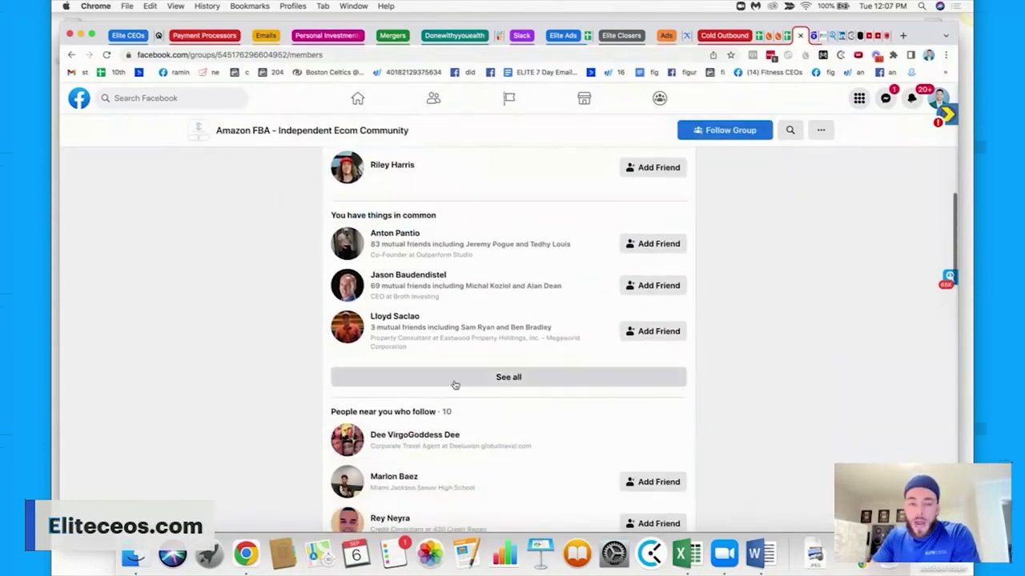
{"action": "left_click", "coordinate": [454, 383]}
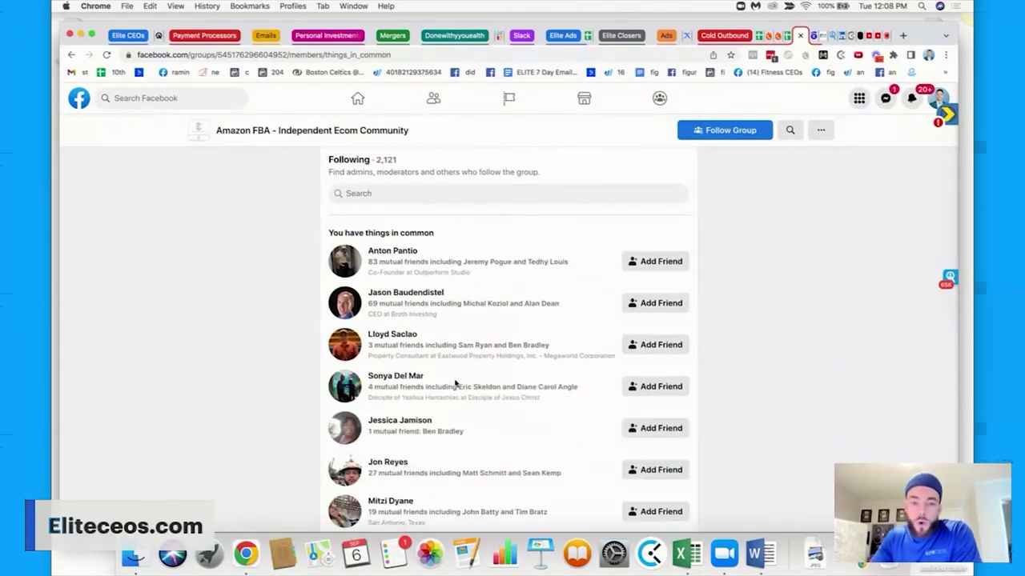
{"action": "scroll", "coordinate": [453, 383], "scroll_direction": "down", "scroll_amount": 2}
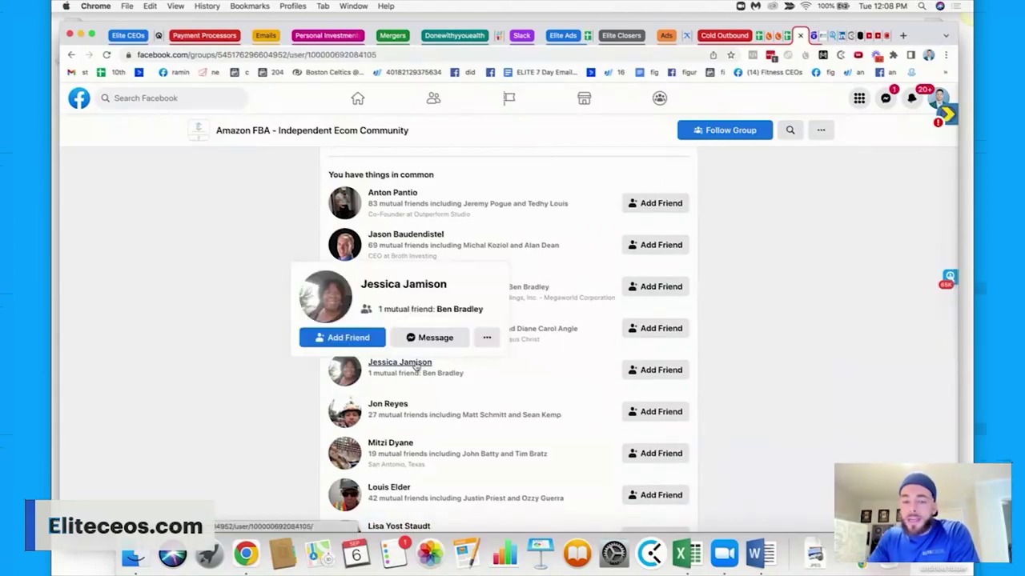
{"action": "left_click", "coordinate": [416, 364]}
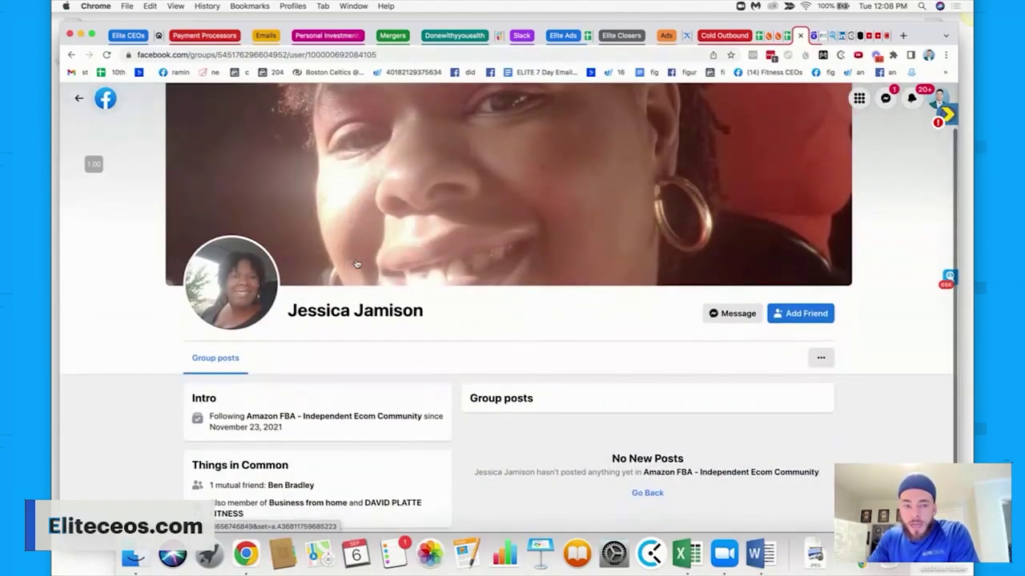
Go to the member's main Facebook profile and its About section.
{"action": "scroll", "coordinate": [759, 313], "scroll_direction": "down", "scroll_amount": 1}
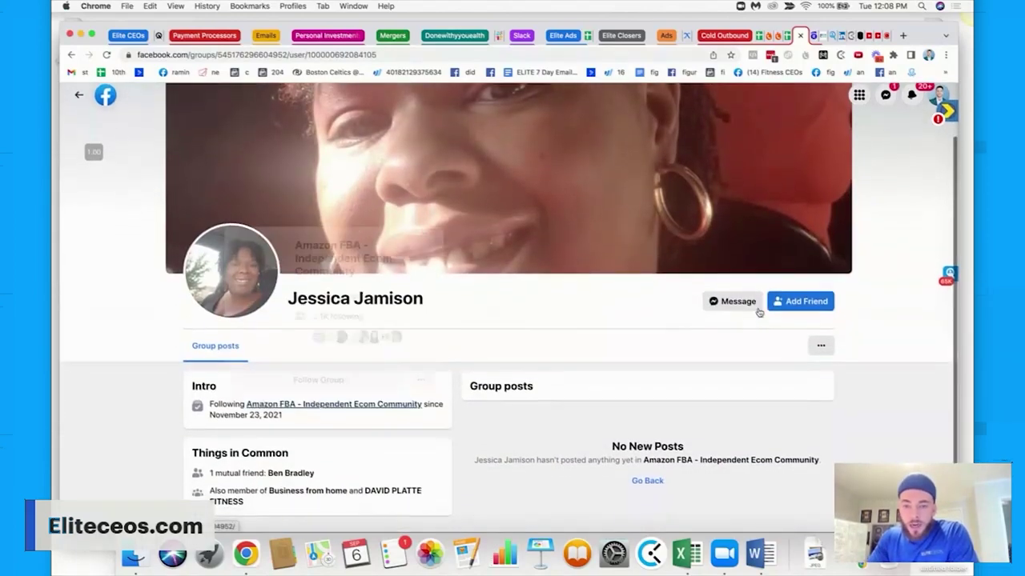
{"action": "left_click", "coordinate": [821, 346]}
{"action": "left_click", "coordinate": [768, 380]}
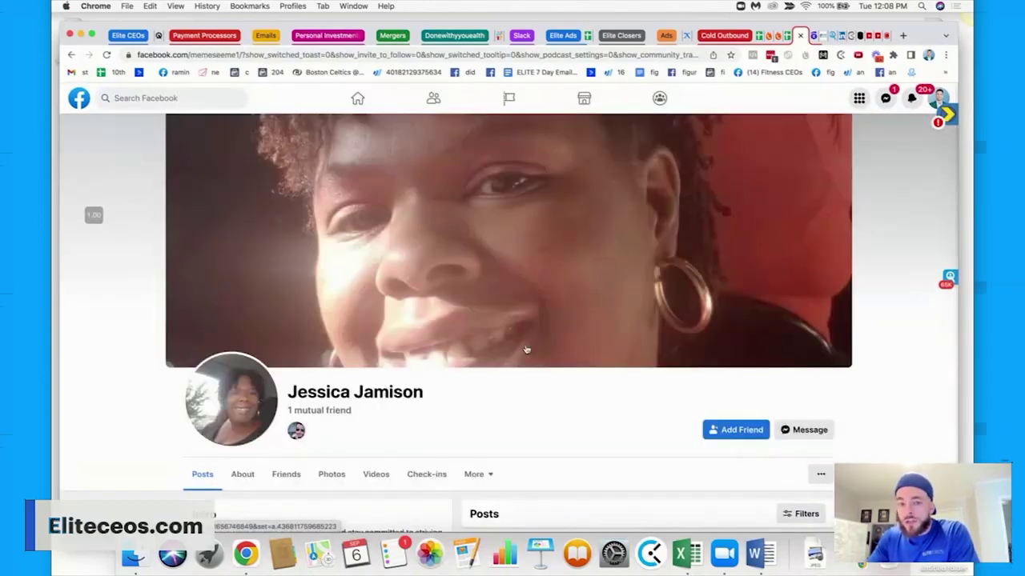
{"action": "scroll", "coordinate": [526, 349], "scroll_direction": "down", "scroll_amount": 2}
{"action": "scroll", "coordinate": [526, 349], "scroll_direction": "down", "scroll_amount": 1}
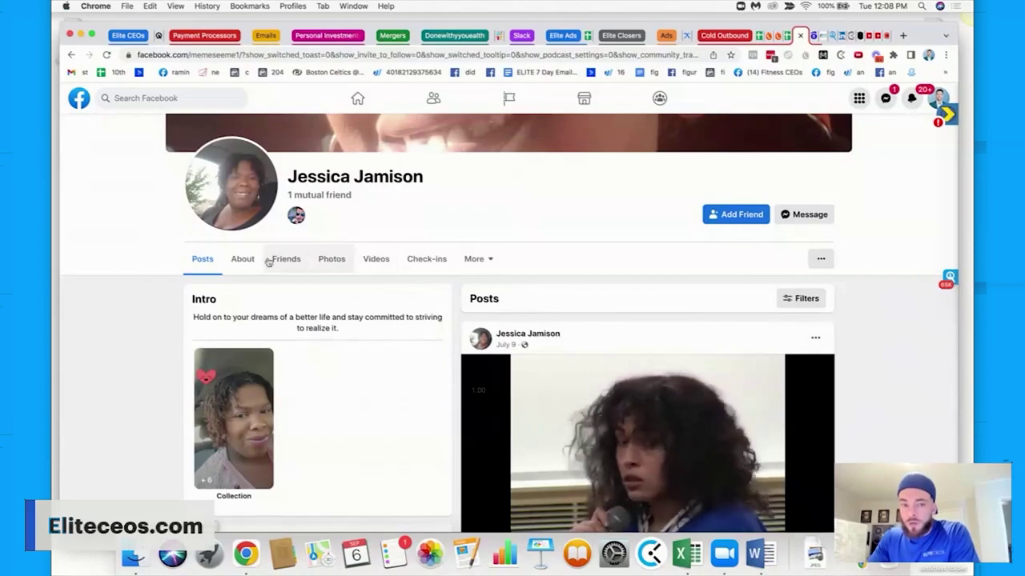
{"action": "left_click", "coordinate": [239, 260]}
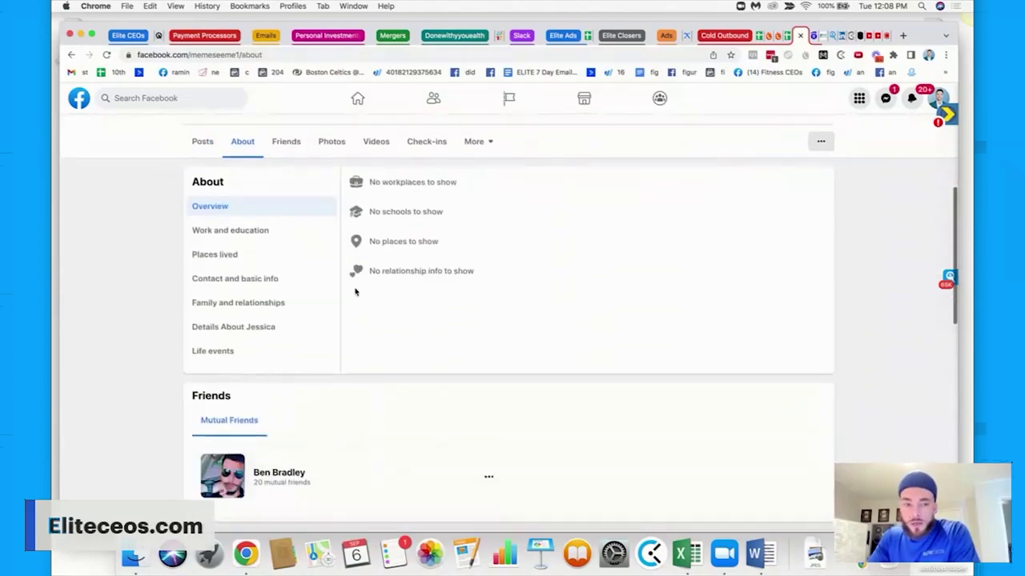
{"action": "scroll", "coordinate": [272, 320], "scroll_direction": "down", "scroll_amount": 6}
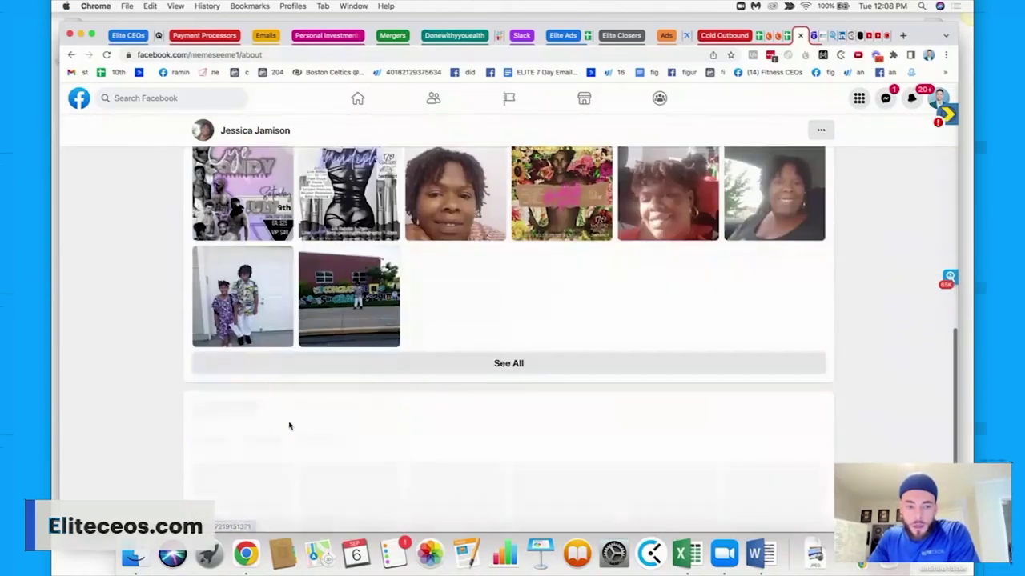
{"action": "scroll", "coordinate": [296, 389], "scroll_direction": "down", "scroll_amount": 2}
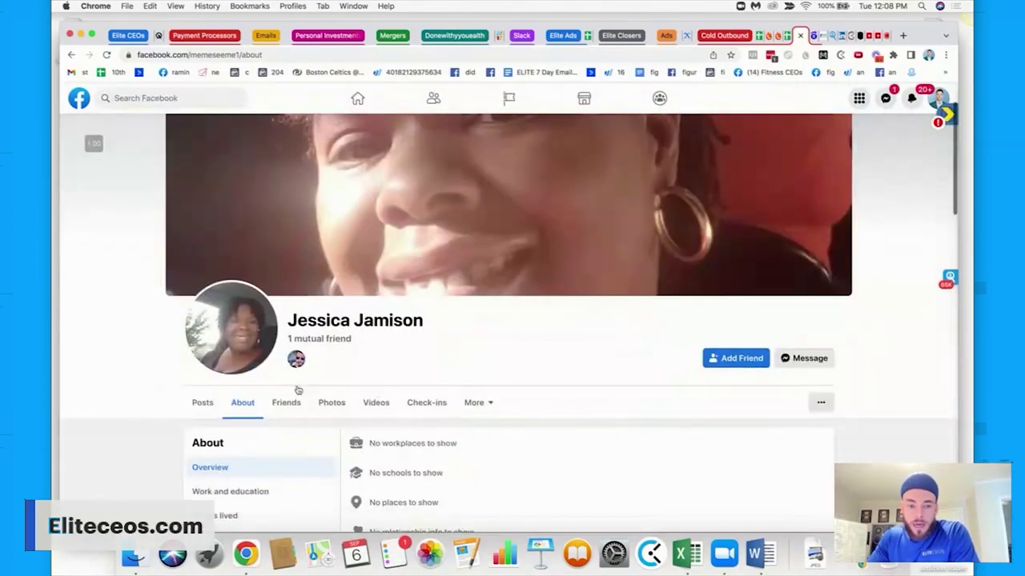
Check the member's work, education and contact info, which lists no contact details.
{"action": "left_click", "coordinate": [480, 402]}
{"action": "left_click", "coordinate": [481, 366]}
{"action": "scroll", "coordinate": [480, 366], "scroll_direction": "down", "scroll_amount": 5}
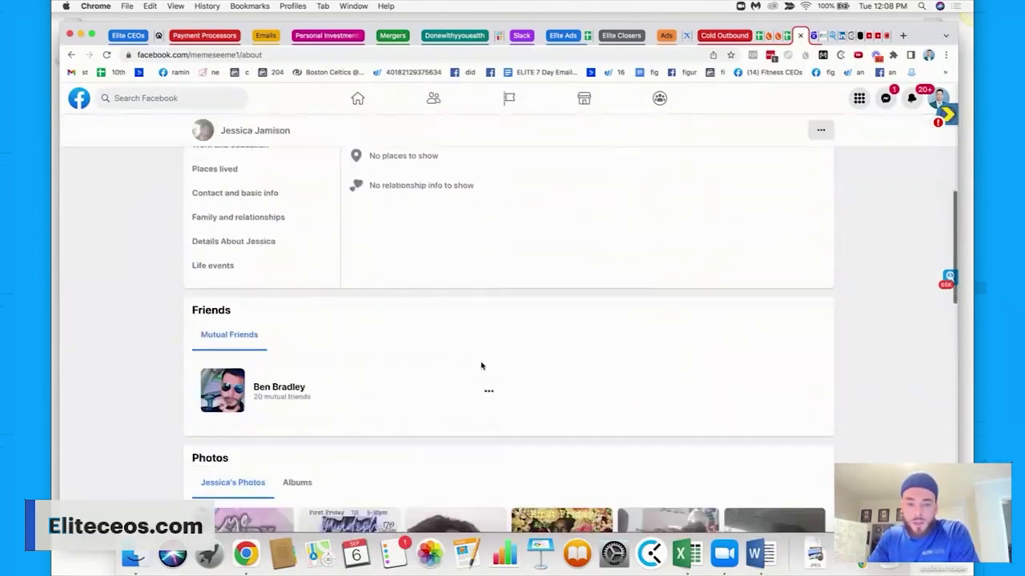
{"action": "left_click", "coordinate": [208, 454]}
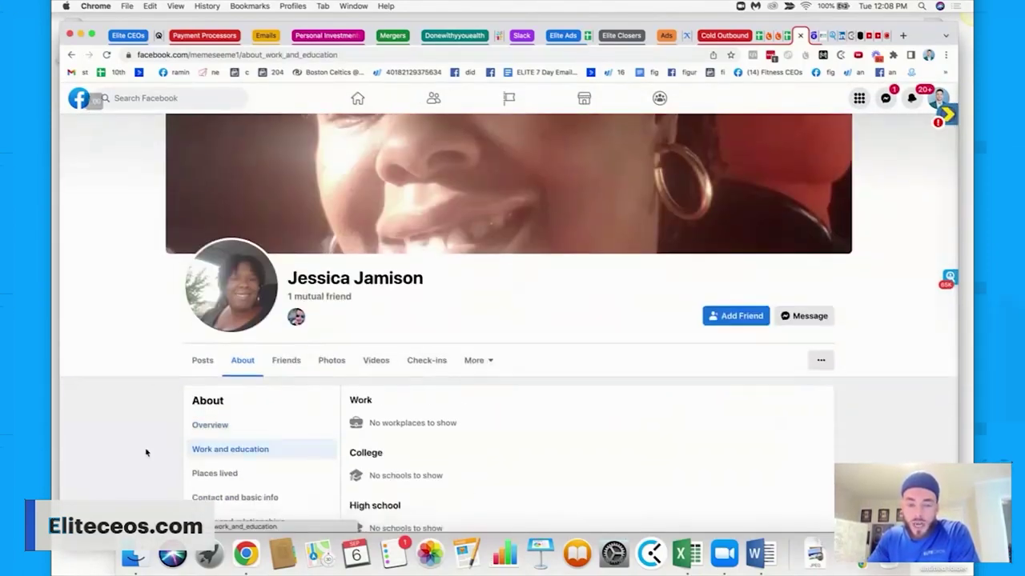
{"action": "scroll", "coordinate": [160, 440], "scroll_direction": "down", "scroll_amount": 2}
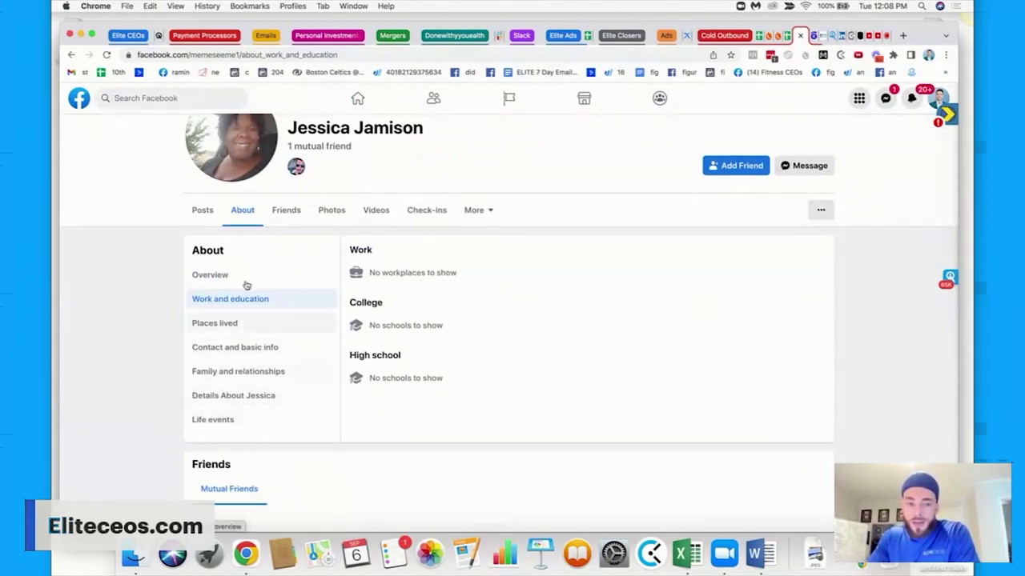
{"action": "left_click", "coordinate": [236, 348]}
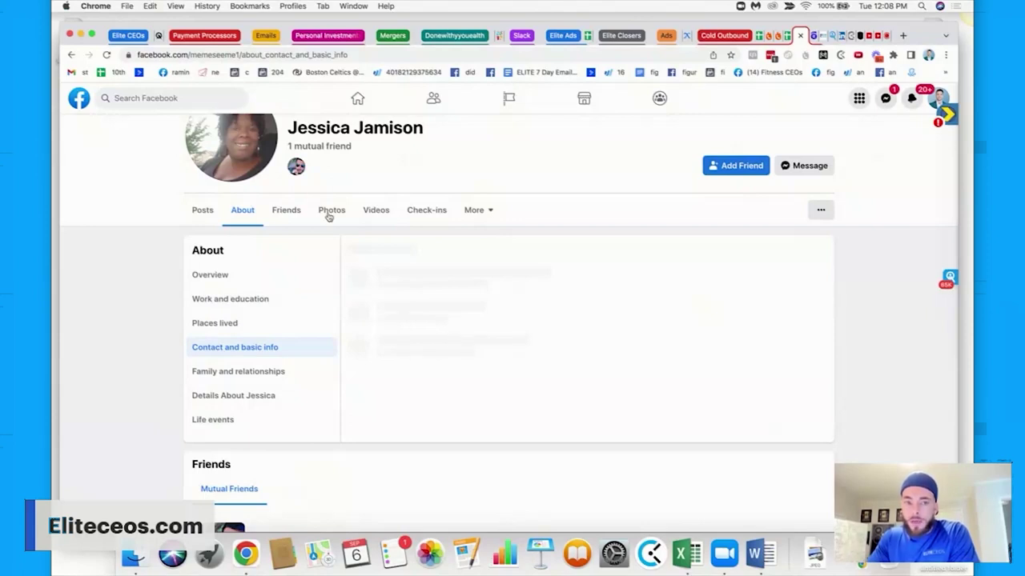
{"action": "scroll", "coordinate": [328, 217], "scroll_direction": "up", "scroll_amount": 2}
{"action": "scroll", "coordinate": [324, 209], "scroll_direction": "down", "scroll_amount": 2}
{"action": "scroll", "coordinate": [360, 240], "scroll_direction": "up", "scroll_amount": 1}
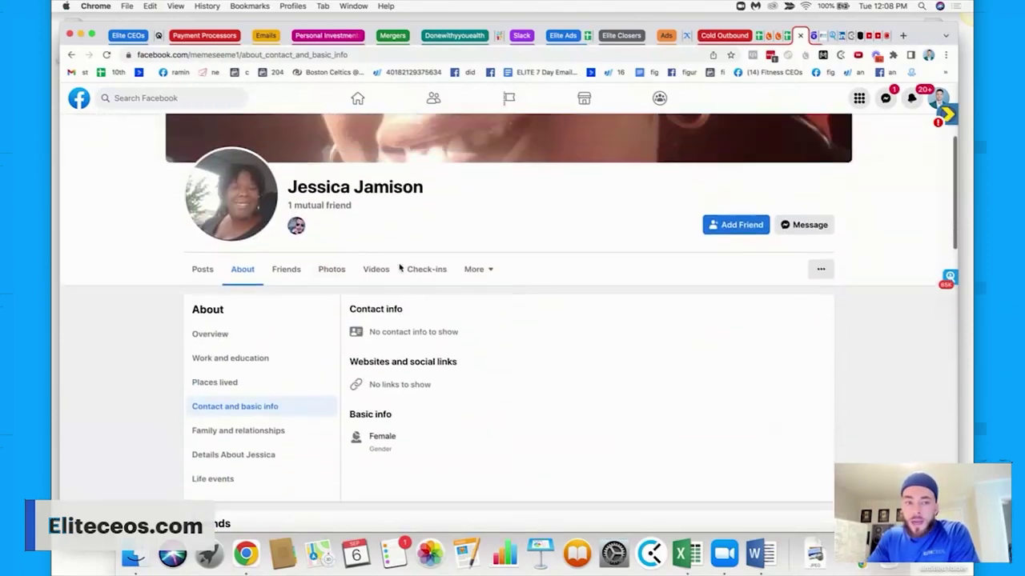
{"action": "scroll", "coordinate": [405, 256], "scroll_direction": "up", "scroll_amount": 1}
{"action": "left_click_drag", "start_coordinate": [429, 221], "coordinate": [282, 220]}
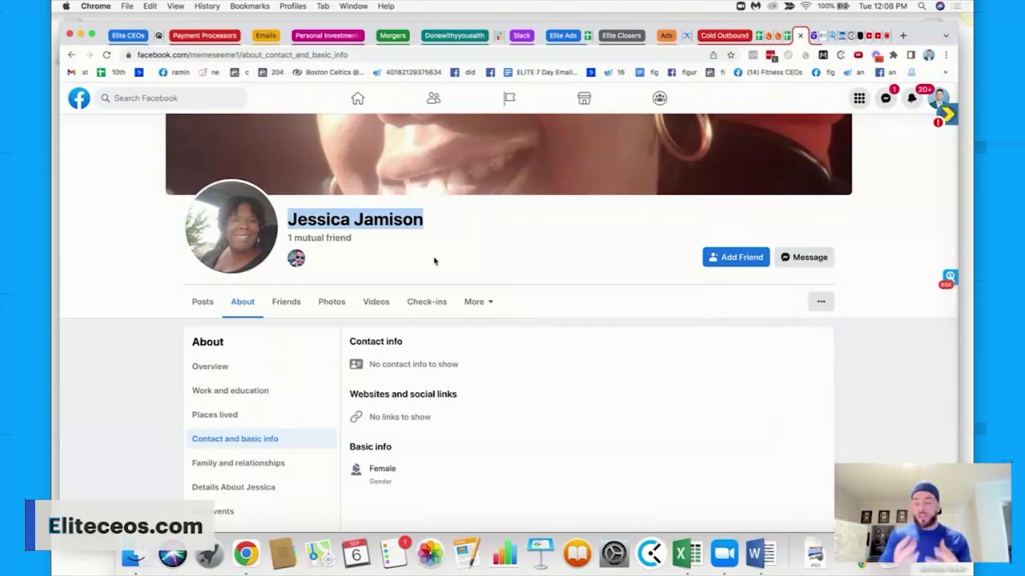
{"action": "left_click", "coordinate": [829, 35]}
Search Seamless.AI My Contacts for the member's full name, checking filters; no match exists.
{"action": "left_click", "coordinate": [183, 164]}
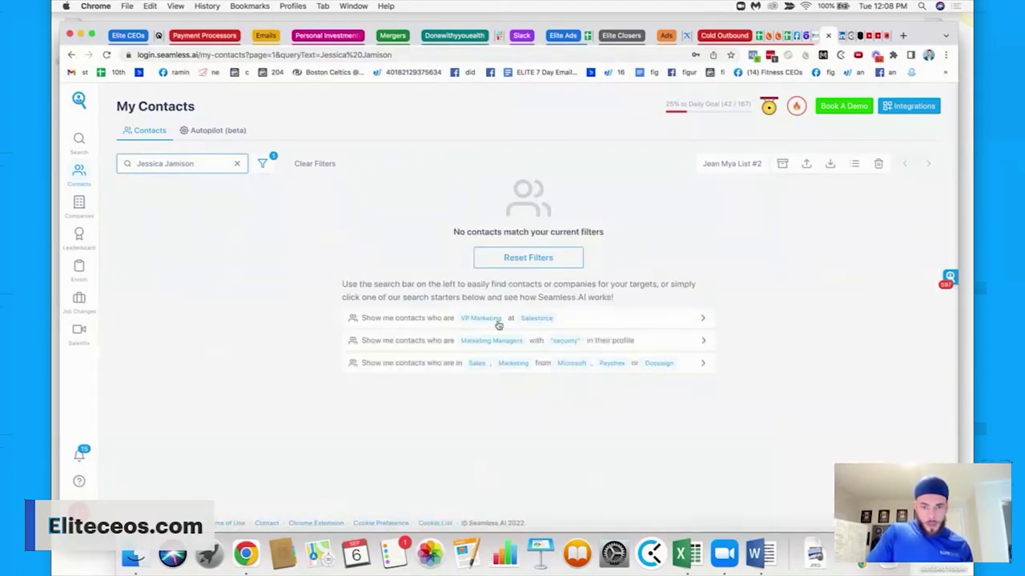
{"action": "left_click", "coordinate": [262, 164]}
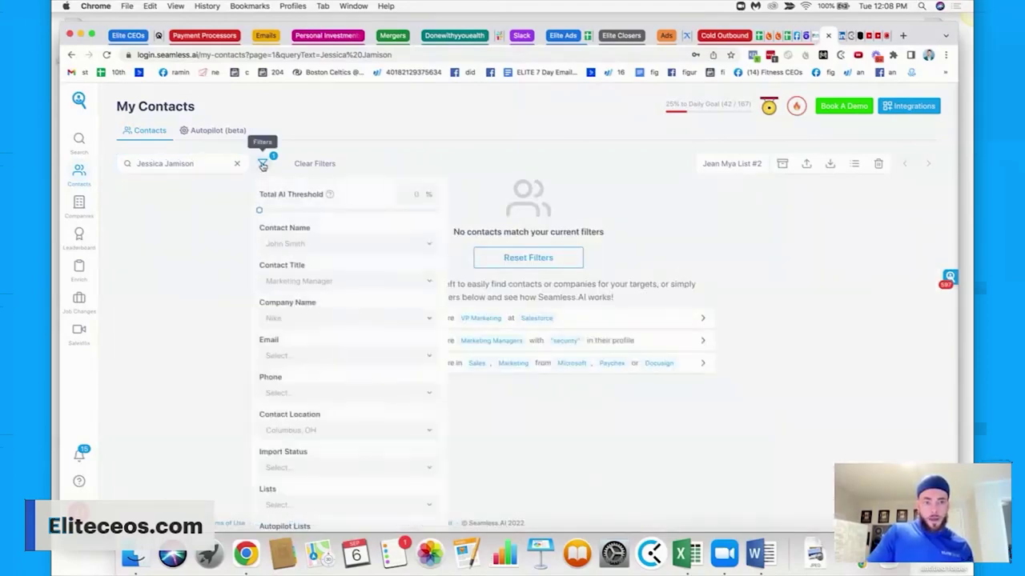
{"action": "scroll", "coordinate": [389, 301], "scroll_direction": "down", "scroll_amount": 3}
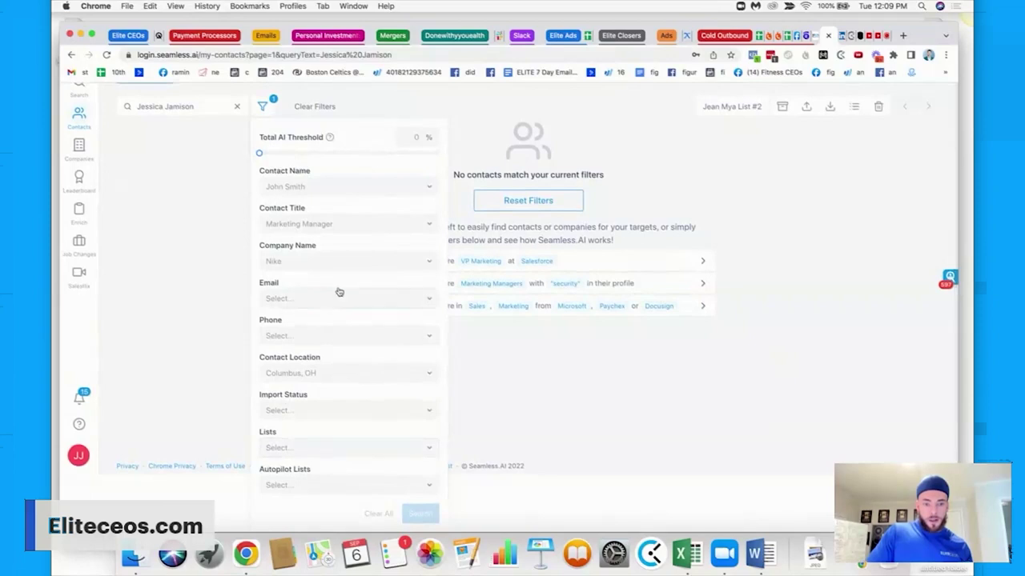
{"action": "scroll", "coordinate": [392, 240], "scroll_direction": "up", "scroll_amount": 3}
{"action": "left_click", "coordinate": [452, 294]}
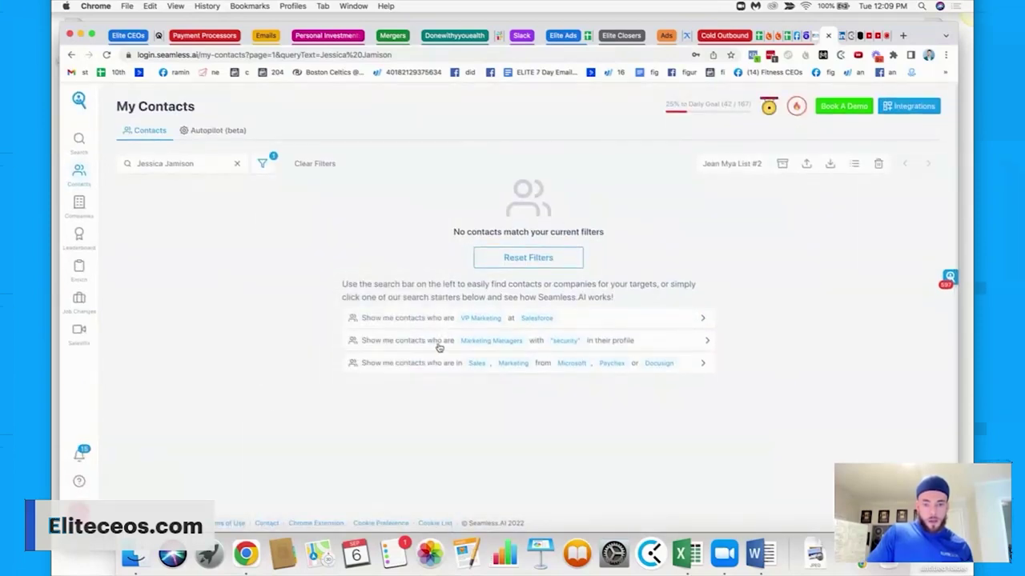
{"action": "left_click", "coordinate": [799, 35]}
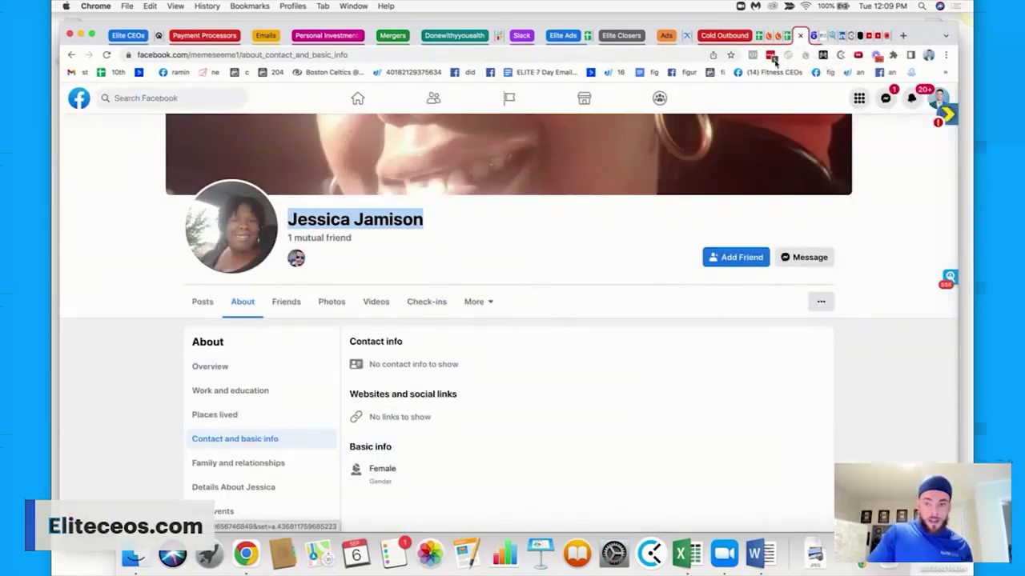
{"action": "left_click", "coordinate": [833, 36]}
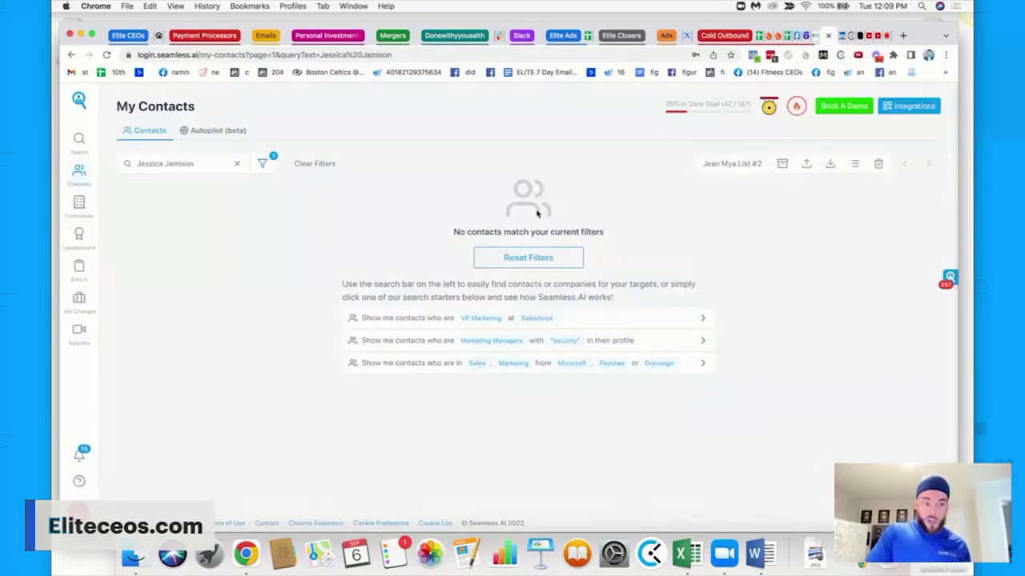
Review the member's Facebook posts.
{"action": "left_click", "coordinate": [801, 35]}
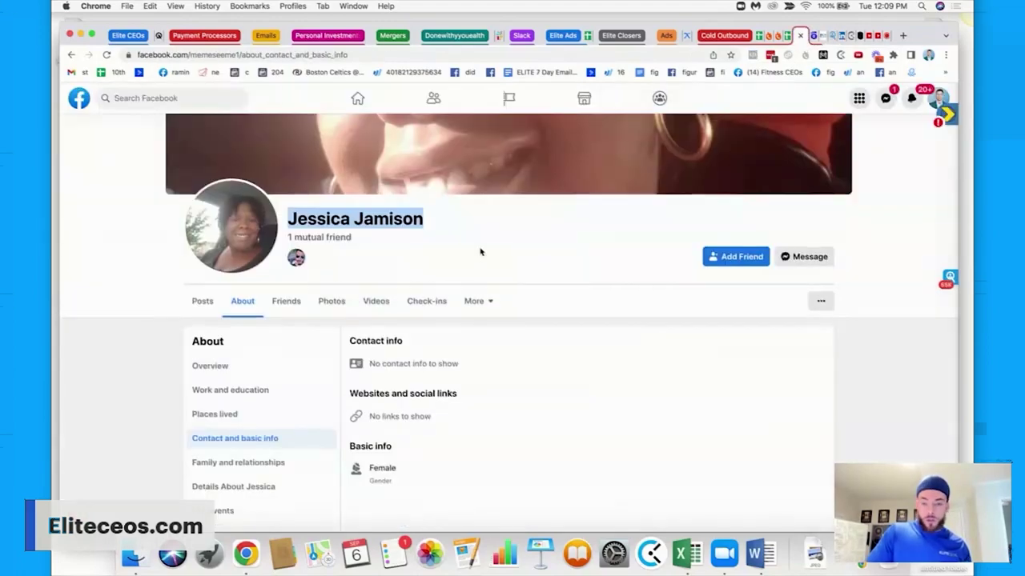
{"action": "left_click", "coordinate": [202, 247]}
{"action": "scroll", "coordinate": [328, 278], "scroll_direction": "down", "scroll_amount": 10}
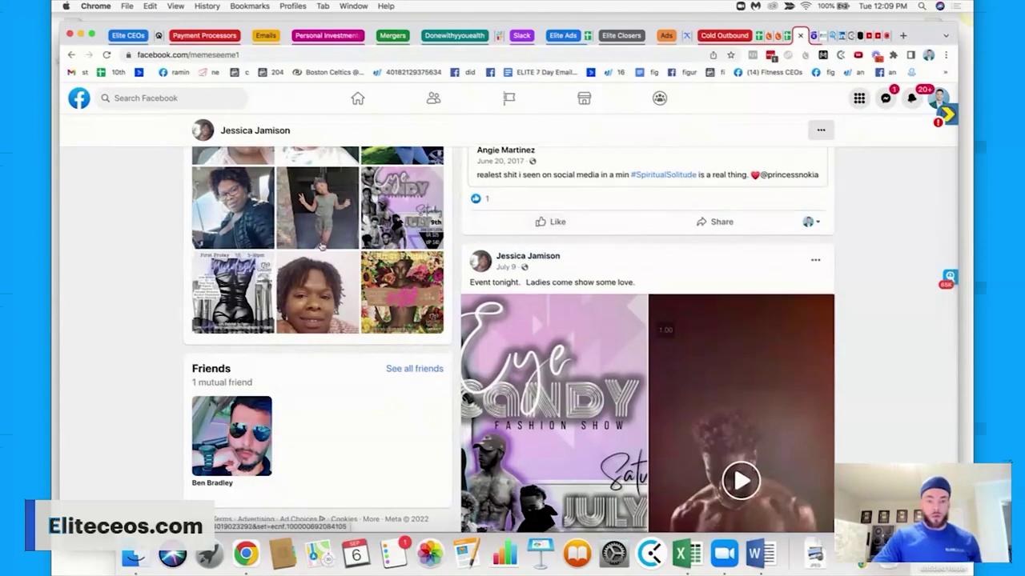
{"action": "scroll", "coordinate": [612, 223], "scroll_direction": "down", "scroll_amount": 15}
{"action": "scroll", "coordinate": [587, 319], "scroll_direction": "down", "scroll_amount": 8}
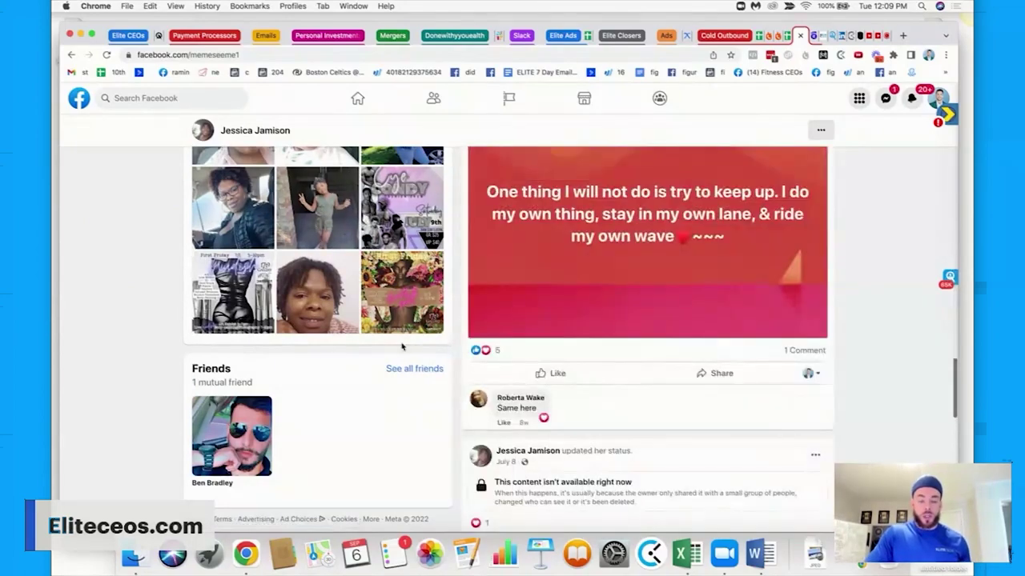
{"action": "scroll", "coordinate": [328, 384], "scroll_direction": "up", "scroll_amount": 10}
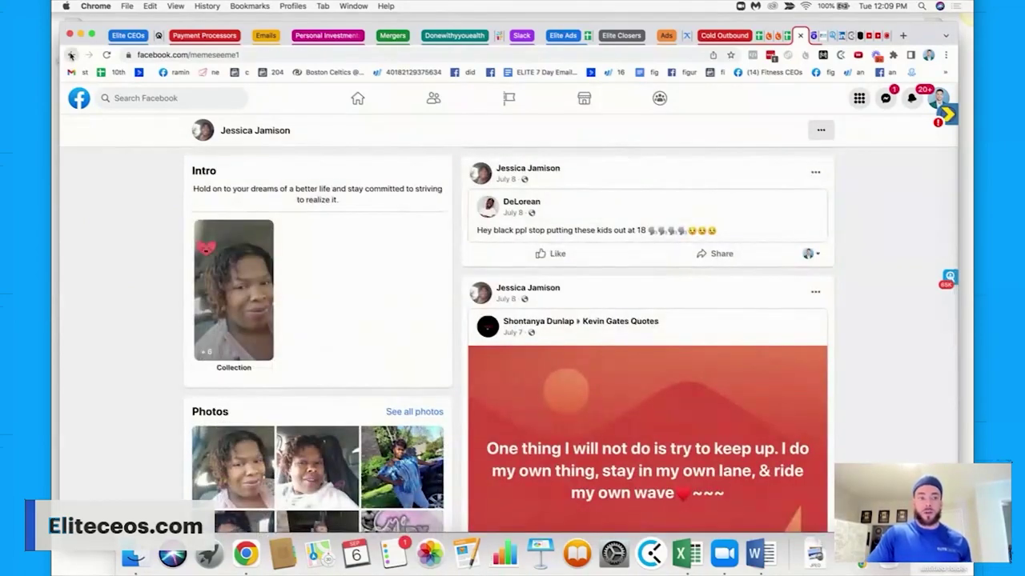
Go back to the group's members list and scroll to further members.
{"action": "left_click", "coordinate": [71, 54]}
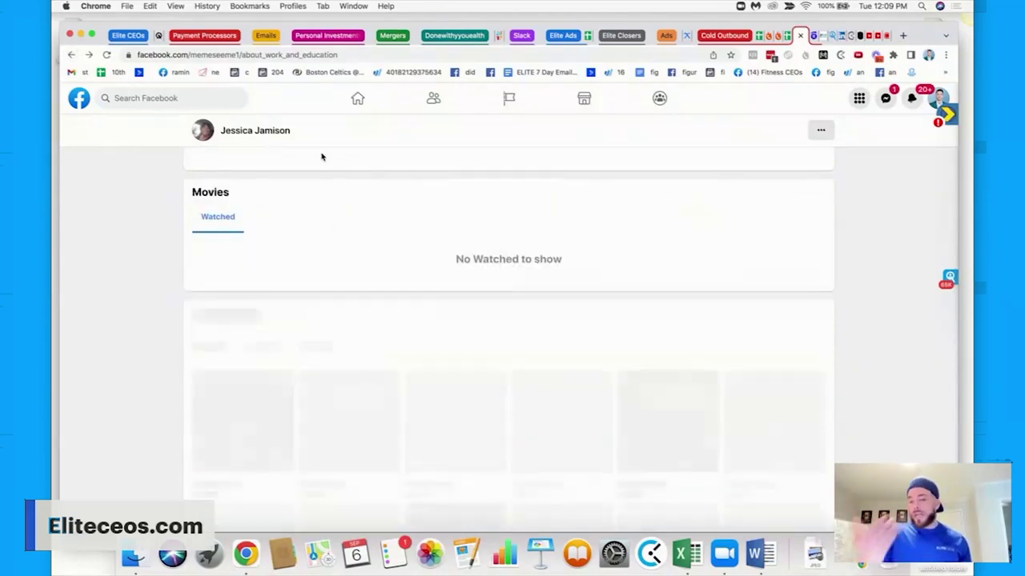
{"action": "left_click", "coordinate": [71, 54]}
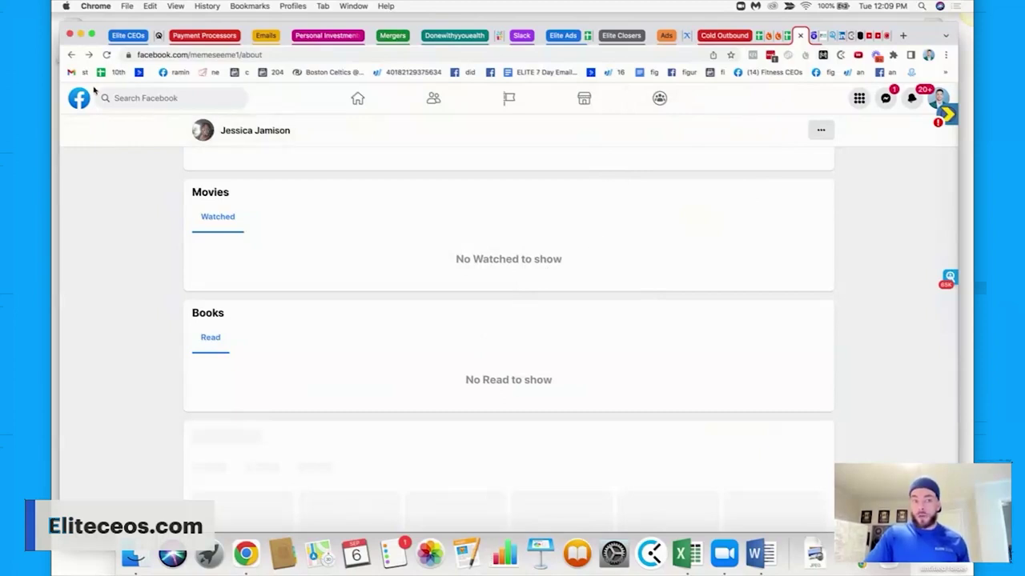
{"action": "left_click", "coordinate": [72, 54]}
{"action": "scroll", "coordinate": [223, 189], "scroll_direction": "left", "scroll_amount": 5}
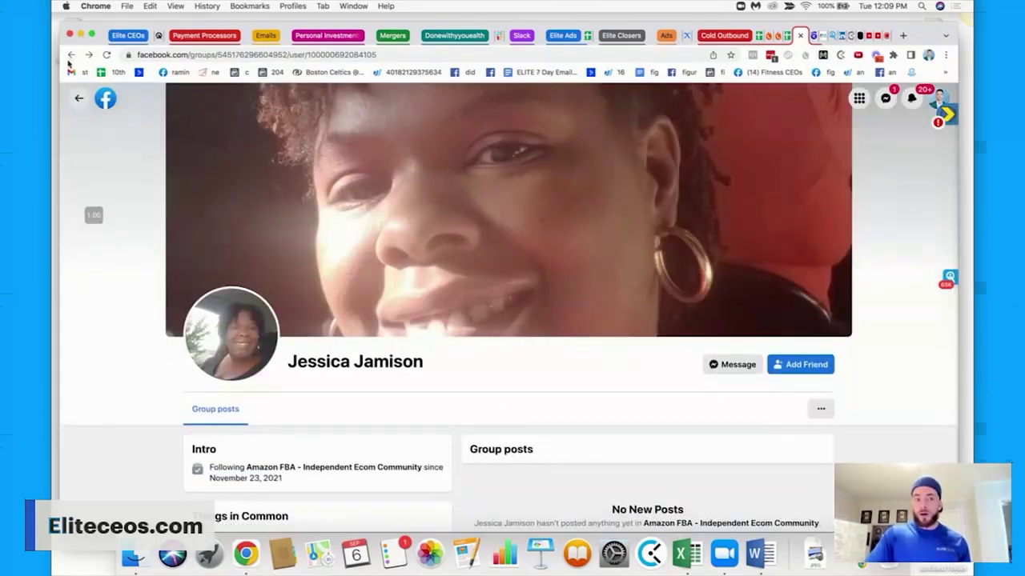
{"action": "scroll", "coordinate": [388, 211], "scroll_direction": "down", "scroll_amount": 1}
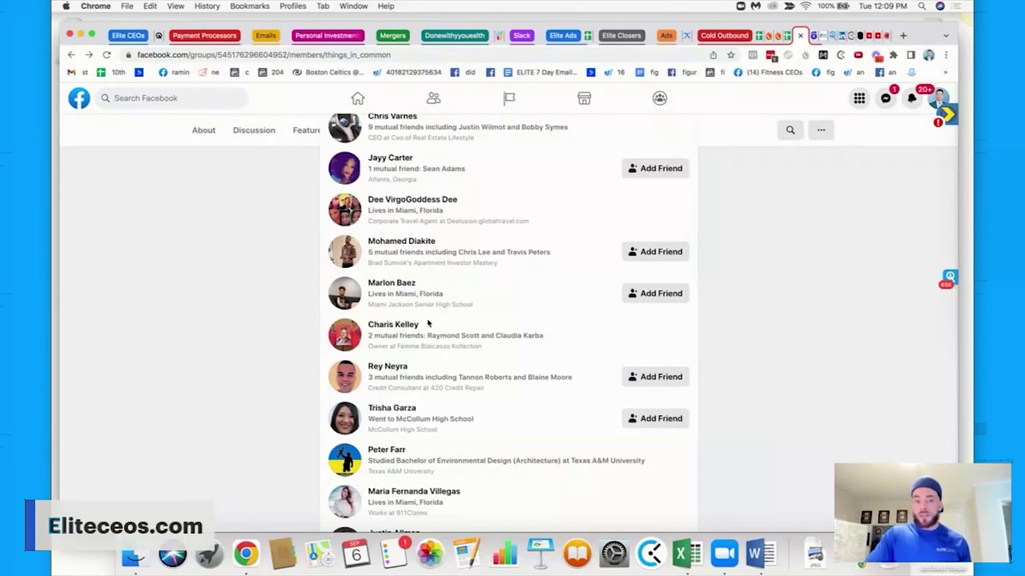
{"action": "scroll", "coordinate": [428, 323], "scroll_direction": "down", "scroll_amount": 3}
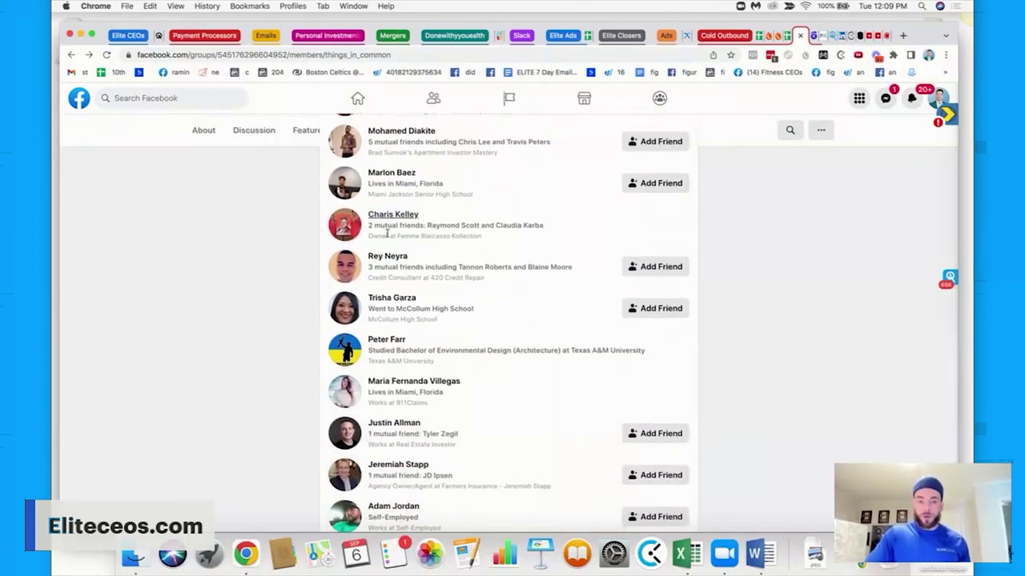
Open another member's main profile and view her contact and basic info.
{"action": "left_click", "coordinate": [428, 384]}
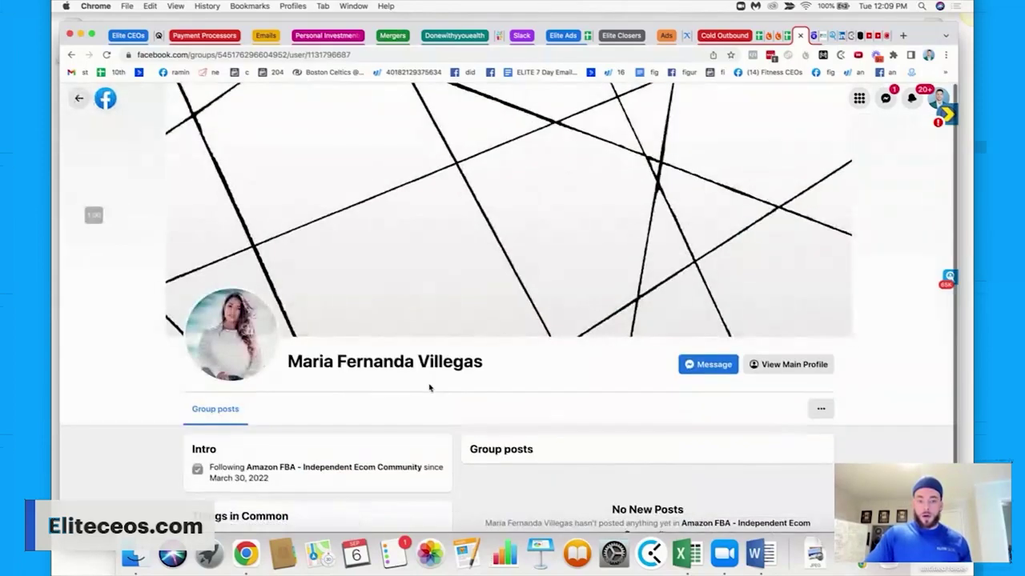
{"action": "scroll", "coordinate": [526, 316], "scroll_direction": "down", "scroll_amount": 1}
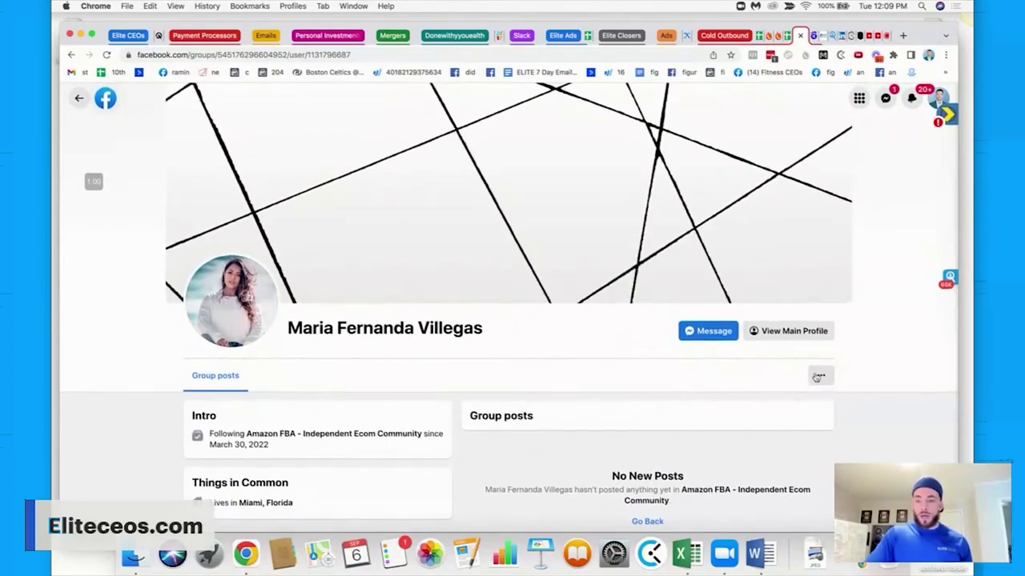
{"action": "left_click", "coordinate": [793, 335]}
{"action": "scroll", "coordinate": [309, 282], "scroll_direction": "down", "scroll_amount": 5}
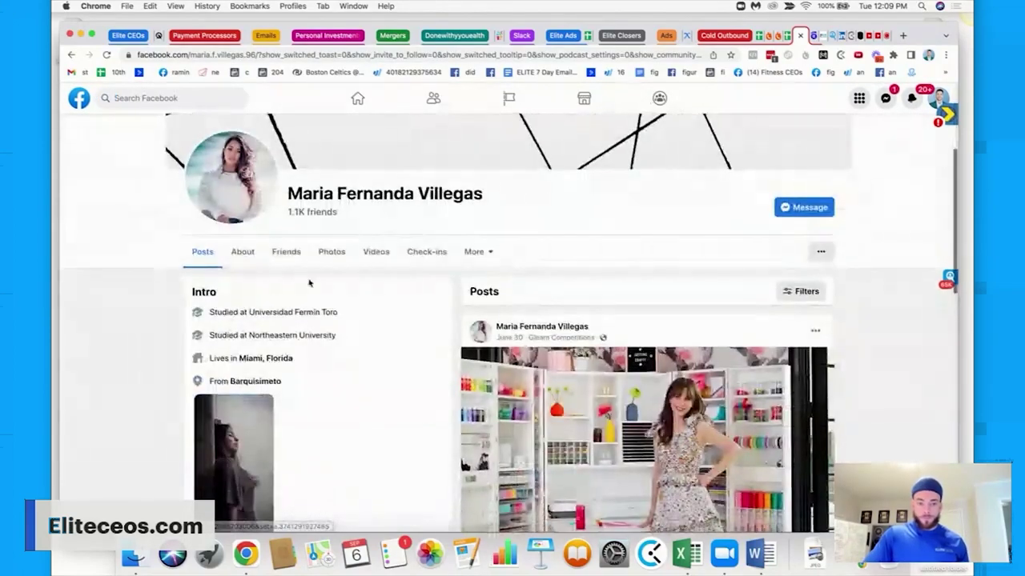
{"action": "scroll", "coordinate": [320, 289], "scroll_direction": "down", "scroll_amount": 10}
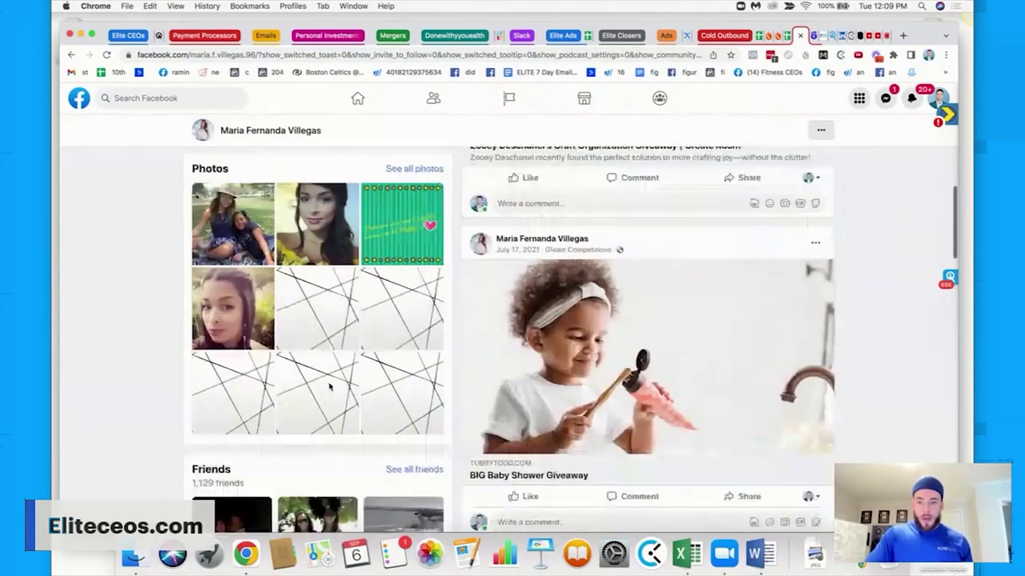
{"action": "scroll", "coordinate": [329, 387], "scroll_direction": "up", "scroll_amount": 15}
{"action": "left_click", "coordinate": [243, 237]}
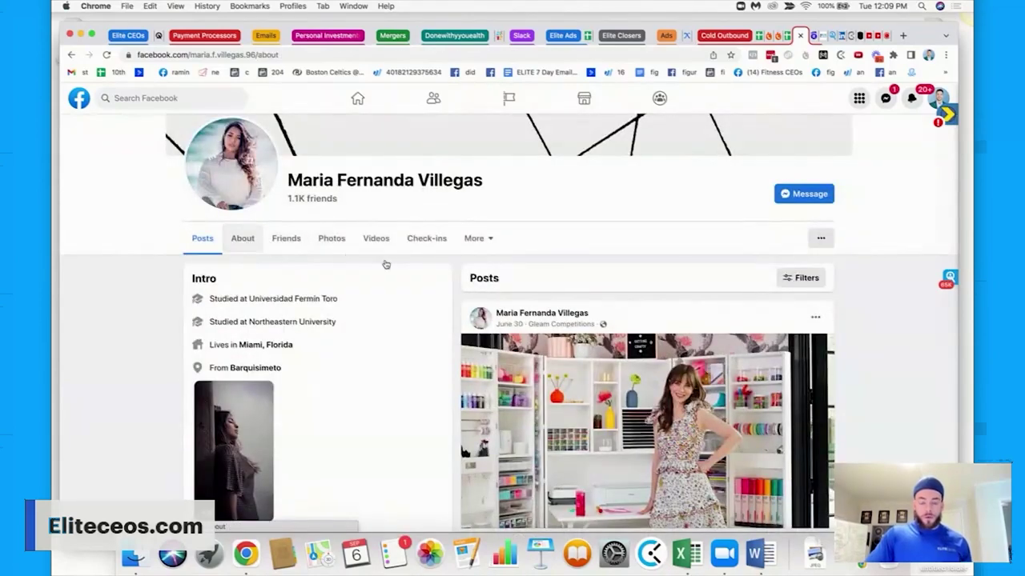
{"action": "left_click", "coordinate": [232, 343]}
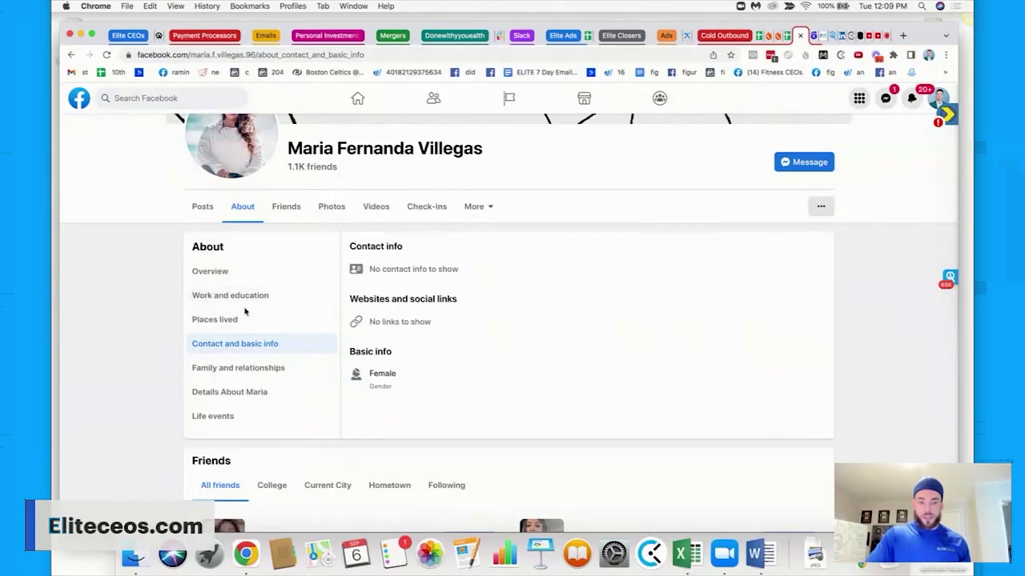
Check her friends and About overview, select her full name, and return to Seamless.AI.
{"action": "scroll", "coordinate": [257, 313], "scroll_direction": "up", "scroll_amount": 2}
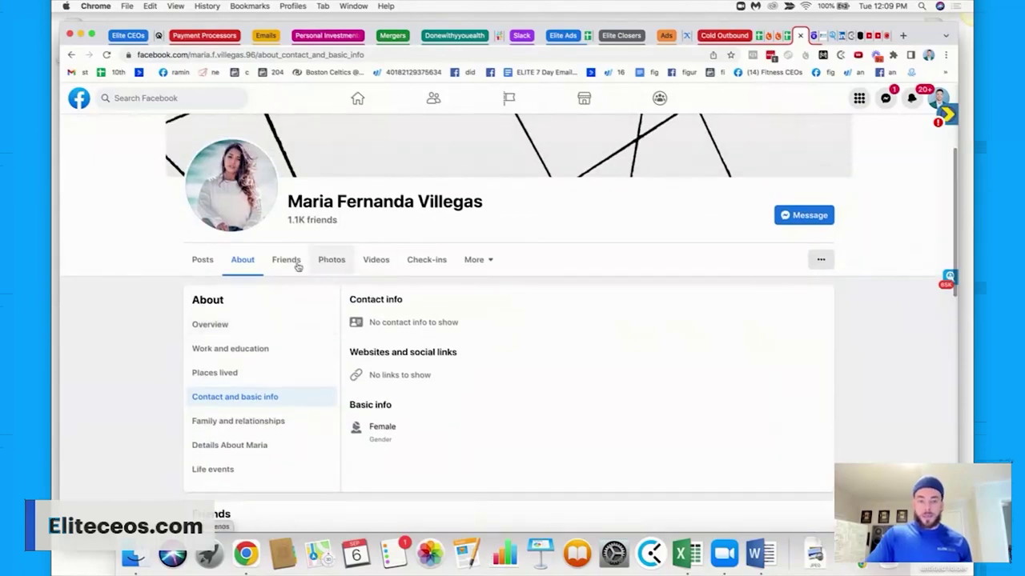
{"action": "left_click", "coordinate": [304, 265]}
{"action": "left_click", "coordinate": [480, 260]}
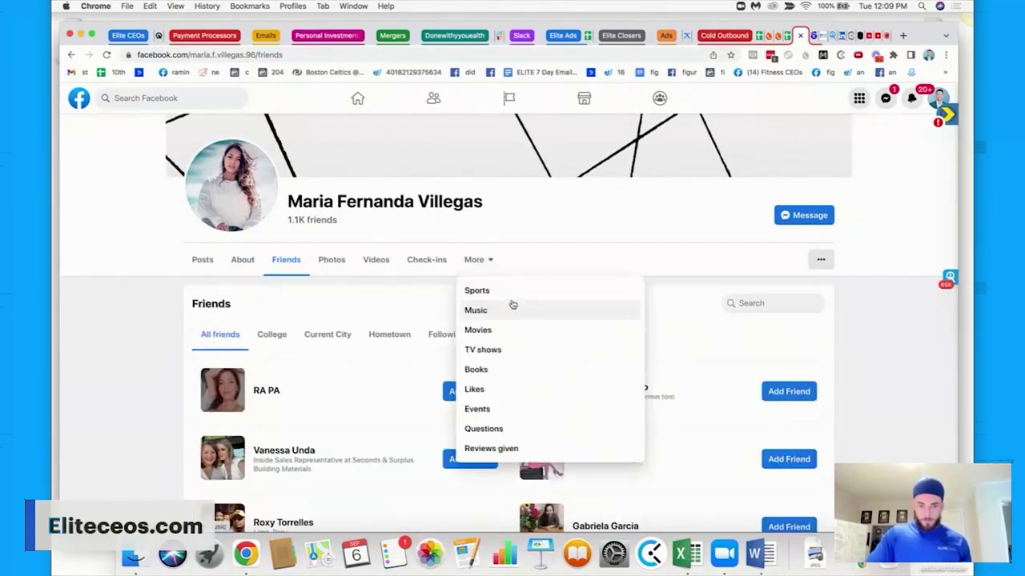
{"action": "left_click", "coordinate": [244, 265]}
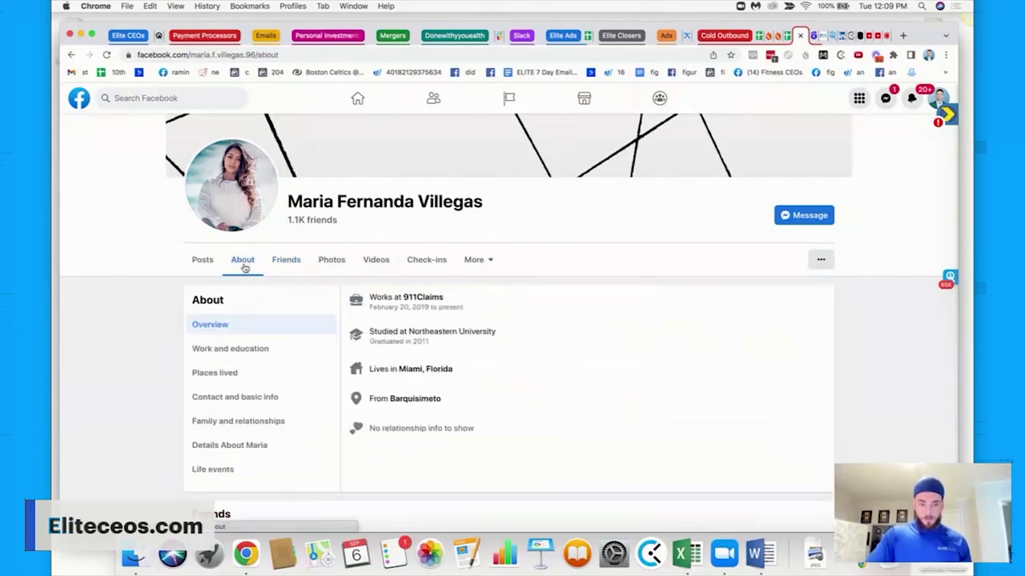
{"action": "triple_click", "coordinate": [371, 201]}
{"action": "key", "text": "super+c"}
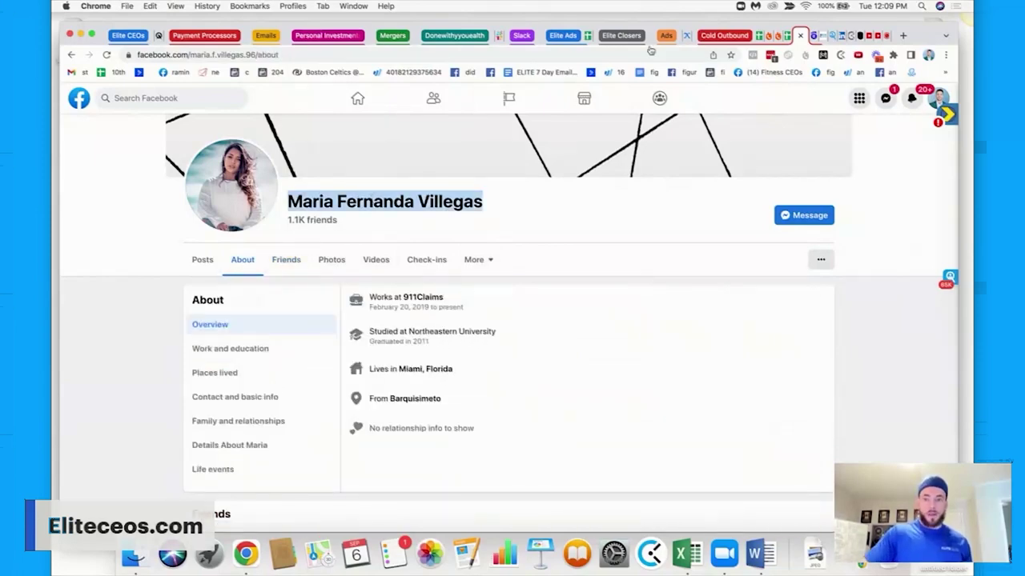
{"action": "left_click", "coordinate": [817, 35]}
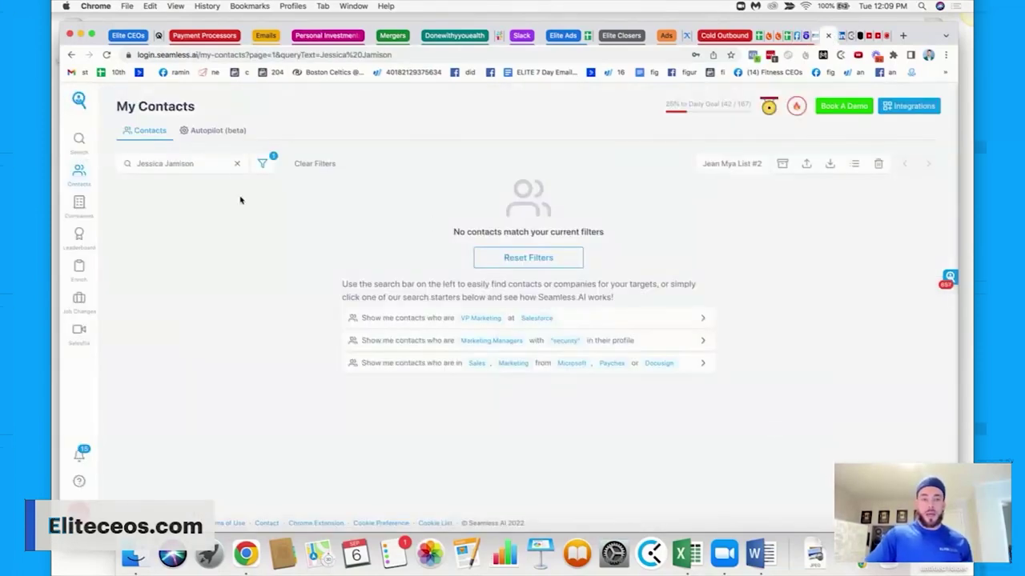
Search My Contacts for the prospect's pasted name and find no match.
{"action": "left_click", "coordinate": [237, 163]}
{"action": "key", "text": "super+v"}
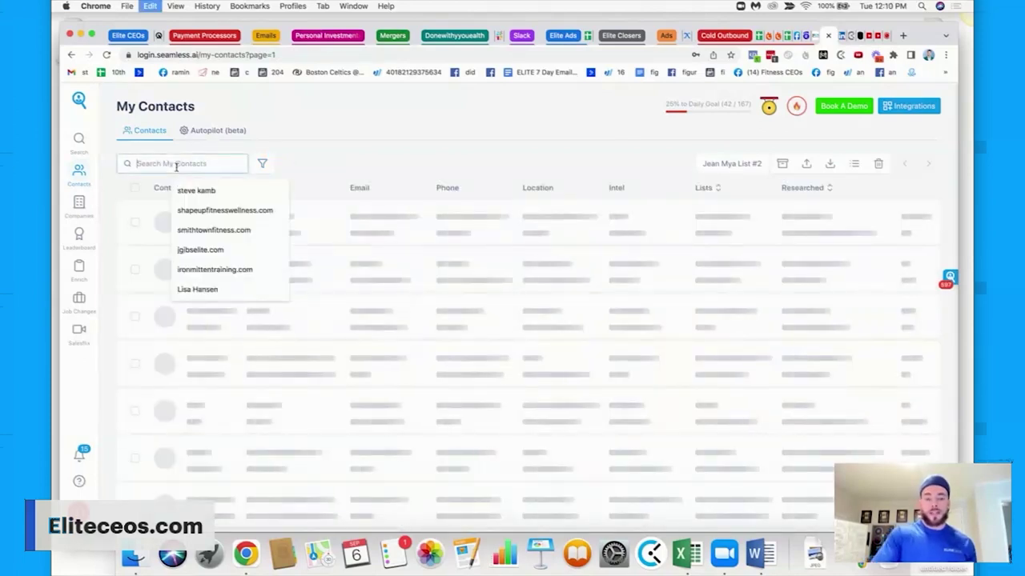
{"action": "key", "text": "Return"}
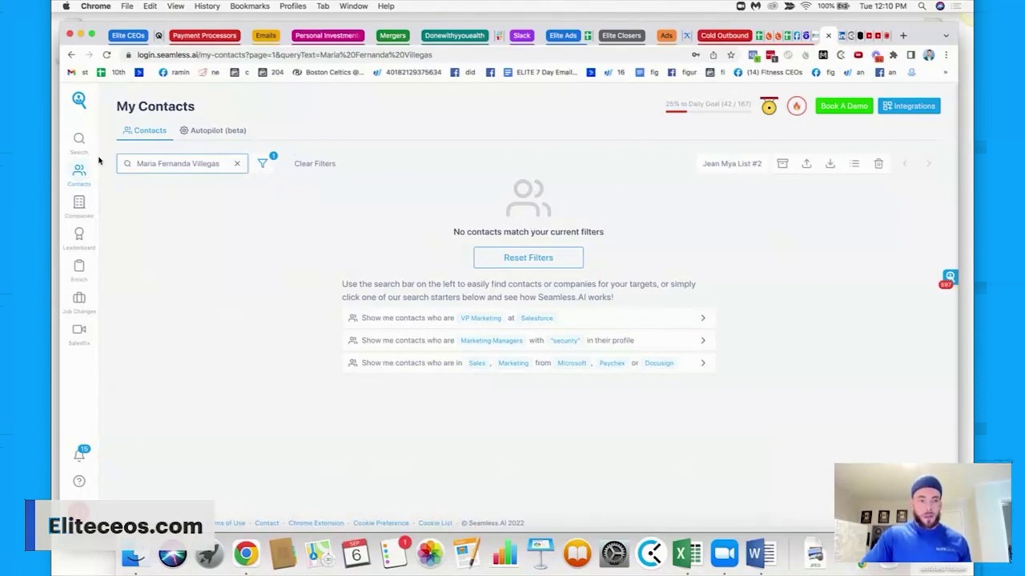
Reload the contacts page and clear the search filters.
{"action": "left_click", "coordinate": [106, 55]}
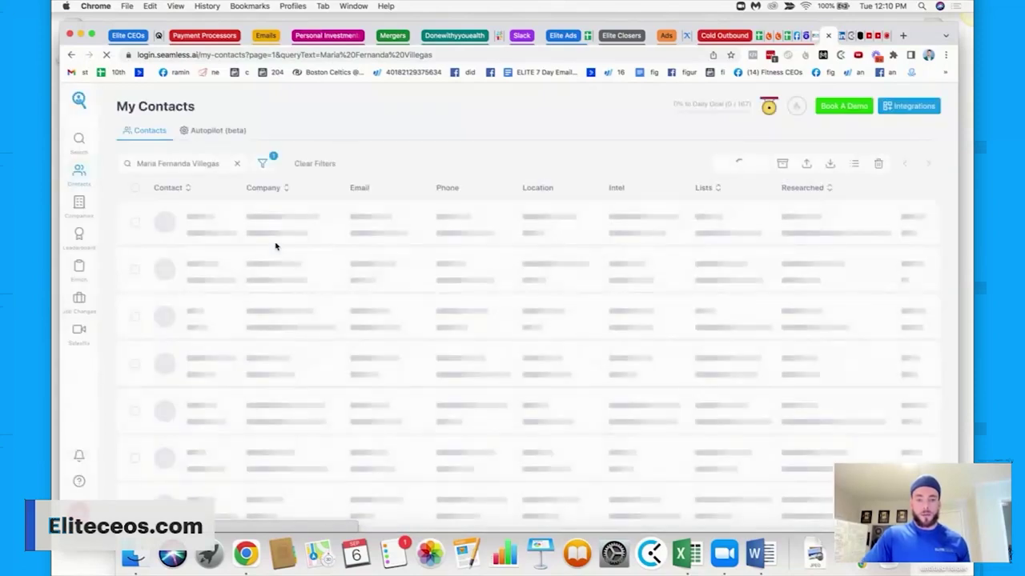
{"action": "left_click", "coordinate": [304, 166]}
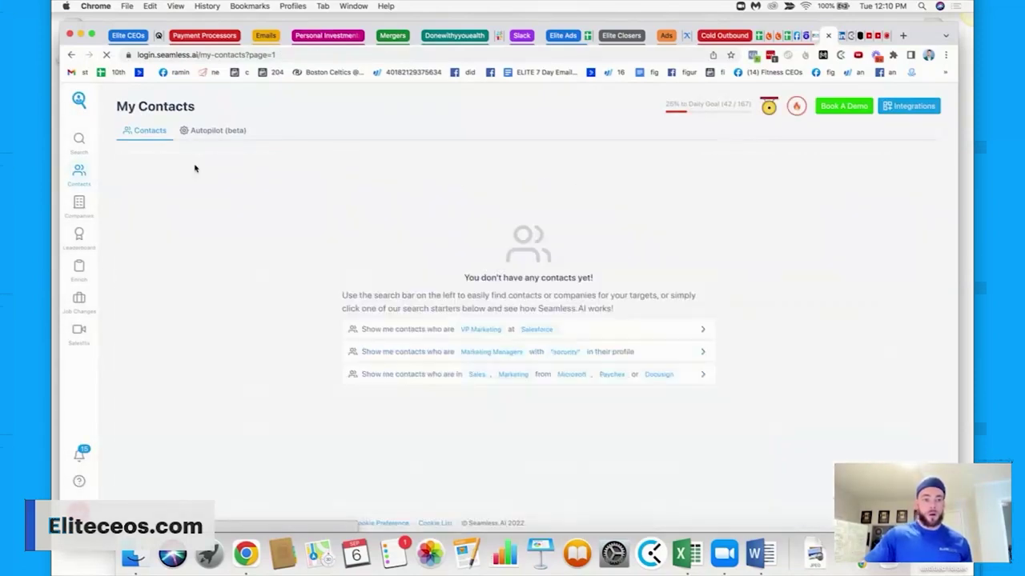
{"action": "left_click", "coordinate": [79, 138]}
Add the prospect's full name as a Names filter and run the contact search.
{"action": "scroll", "coordinate": [183, 344], "scroll_direction": "down", "scroll_amount": 5}
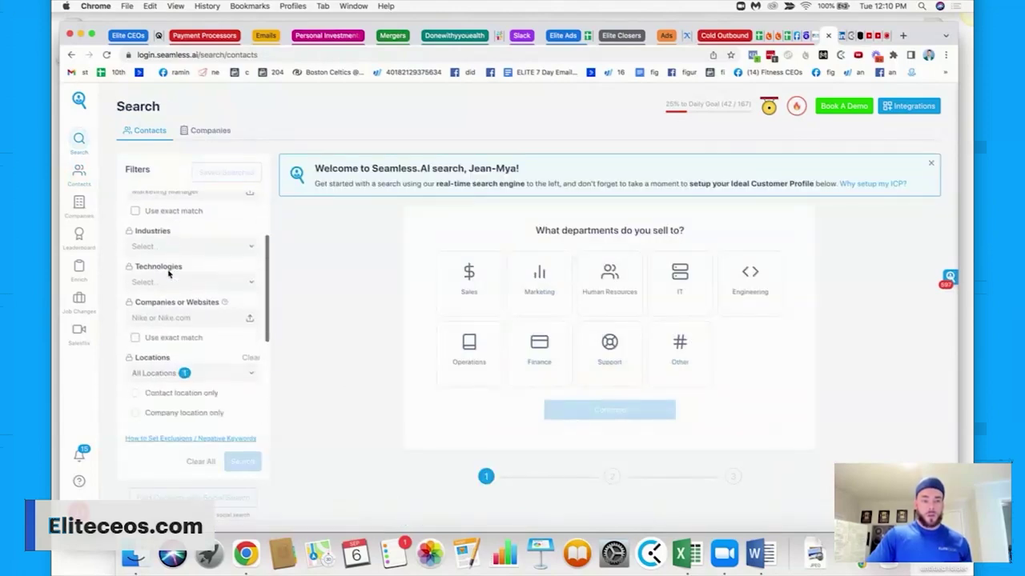
{"action": "scroll", "coordinate": [182, 347], "scroll_direction": "down", "scroll_amount": 3}
{"action": "scroll", "coordinate": [182, 344], "scroll_direction": "down", "scroll_amount": 1}
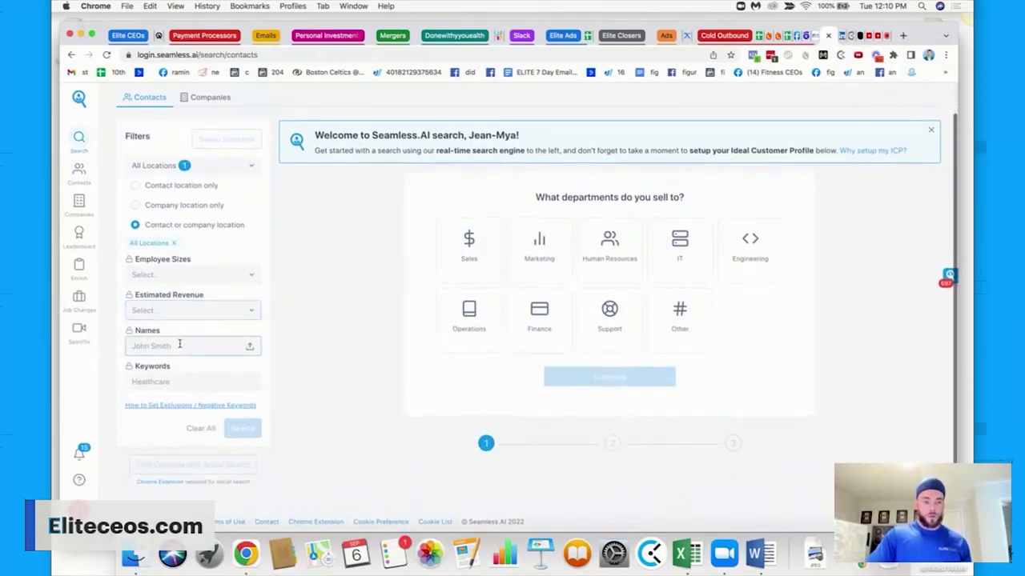
{"action": "key", "text": "super+v"}
{"action": "key", "text": "Return"}
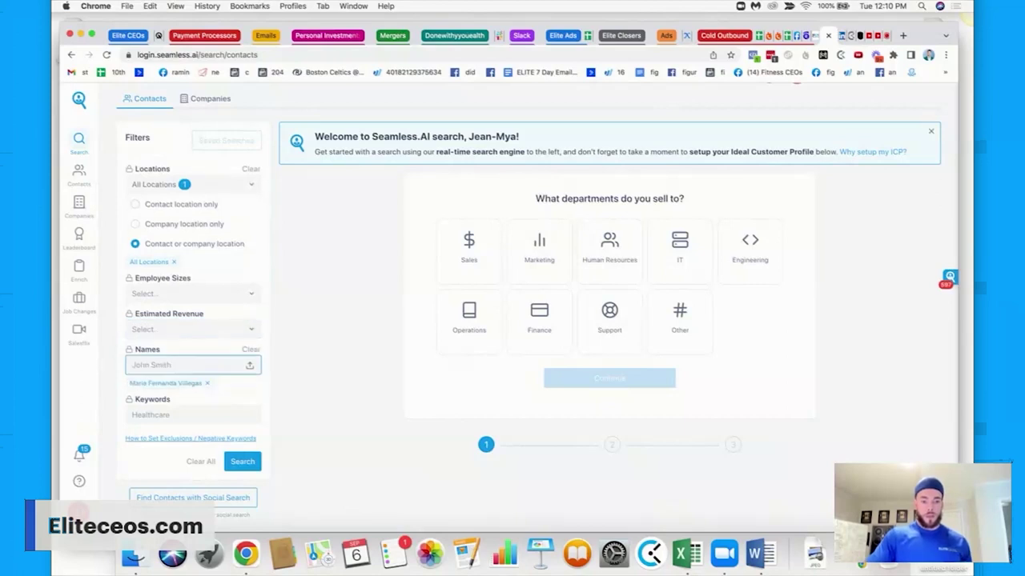
{"action": "left_click", "coordinate": [239, 461]}
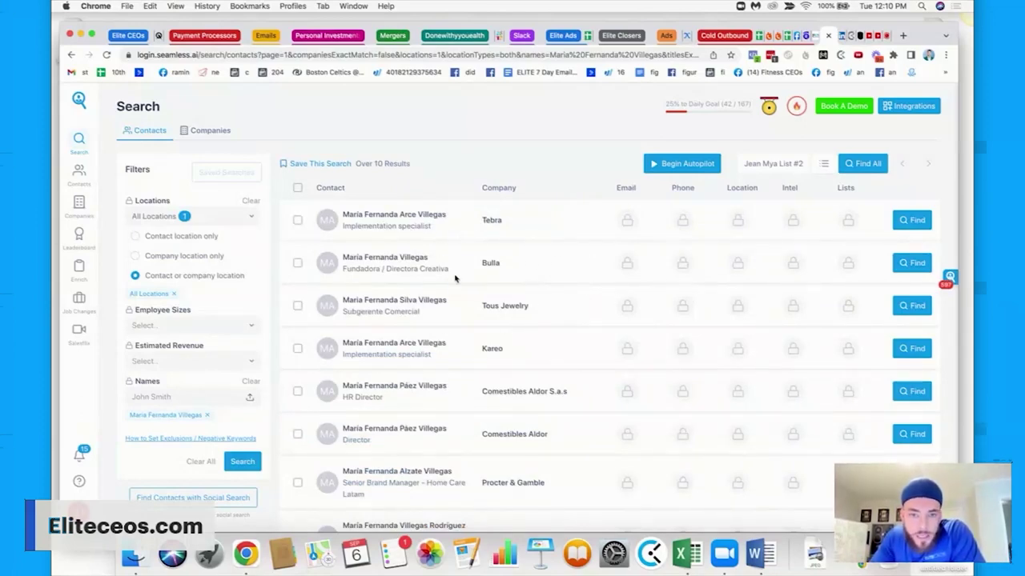
Compare the first results' titles and companies with the Facebook Intro's Northeastern University education.
{"action": "scroll", "coordinate": [448, 320], "scroll_direction": "down", "scroll_amount": 8}
{"action": "scroll", "coordinate": [445, 338], "scroll_direction": "up", "scroll_amount": 1}
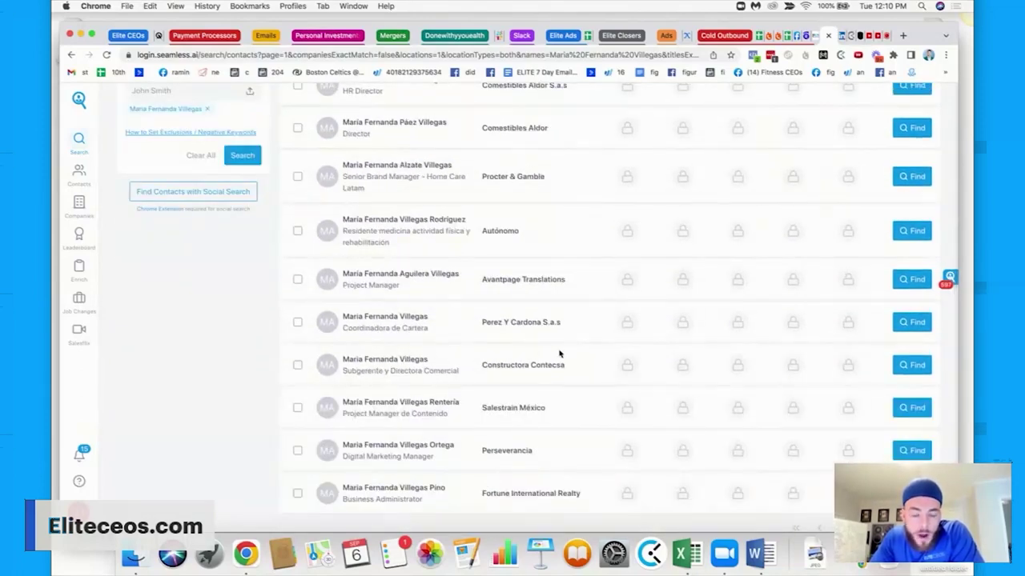
{"action": "scroll", "coordinate": [643, 352], "scroll_direction": "up", "scroll_amount": 10}
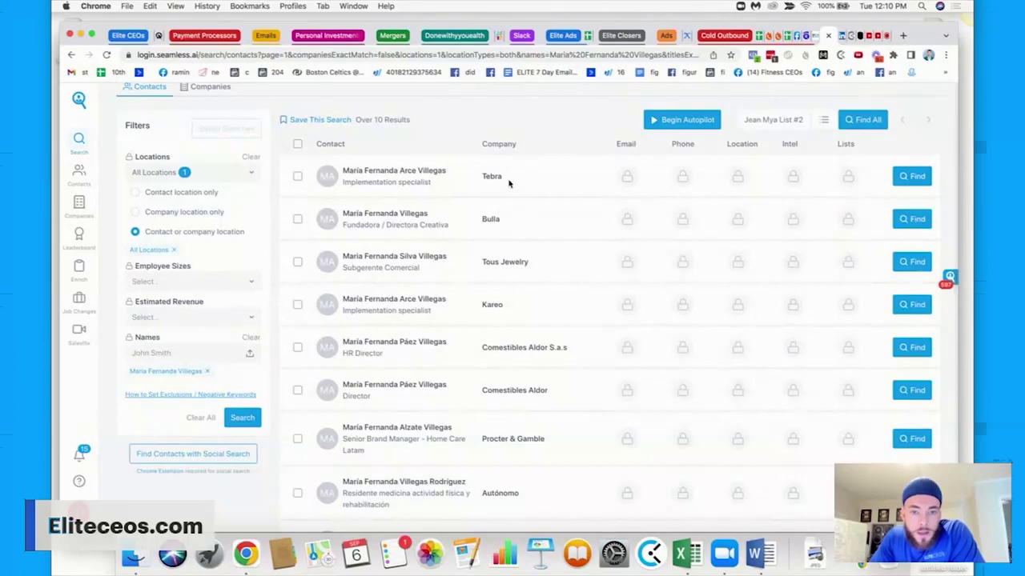
{"action": "left_click_drag", "start_coordinate": [509, 184], "coordinate": [477, 180]}
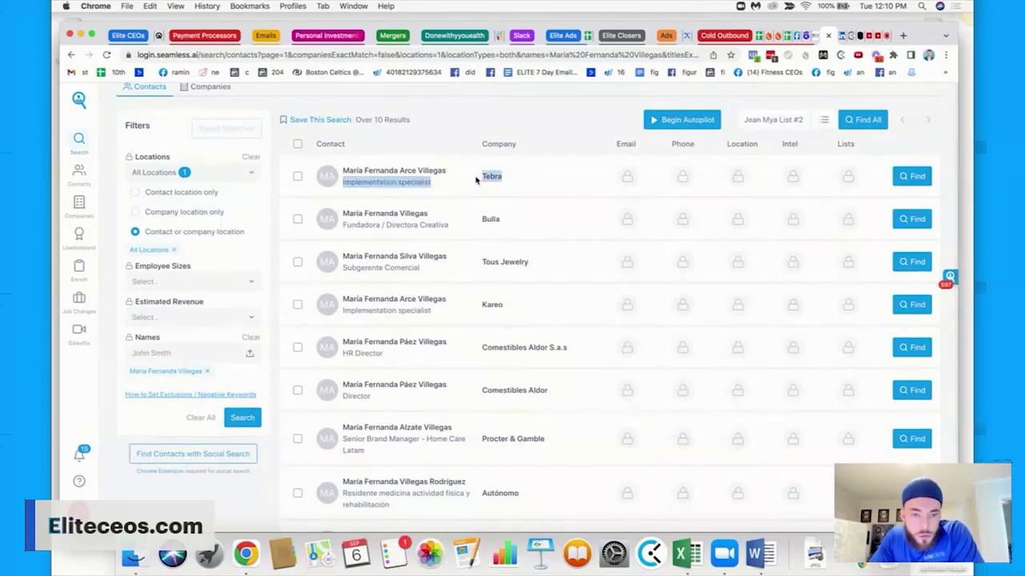
{"action": "left_click", "coordinate": [456, 267]}
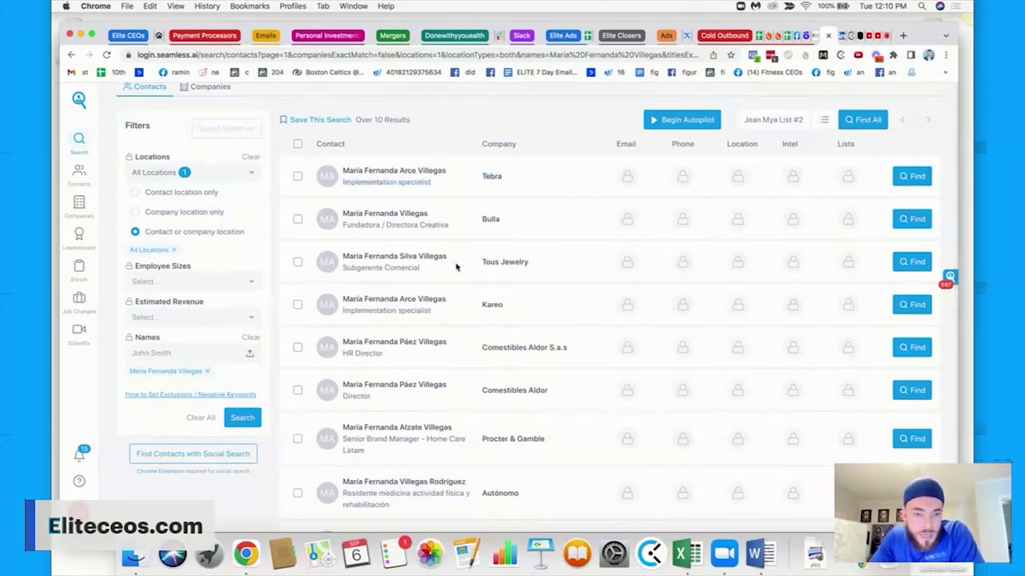
{"action": "left_click", "coordinate": [804, 36]}
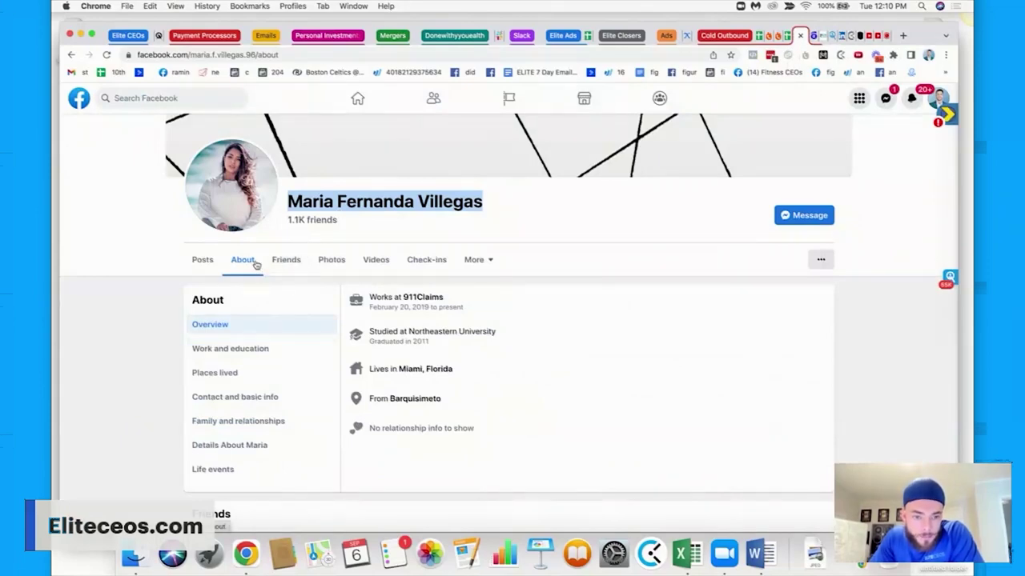
{"action": "left_click", "coordinate": [206, 263]}
{"action": "scroll", "coordinate": [332, 320], "scroll_direction": "down", "scroll_amount": 1}
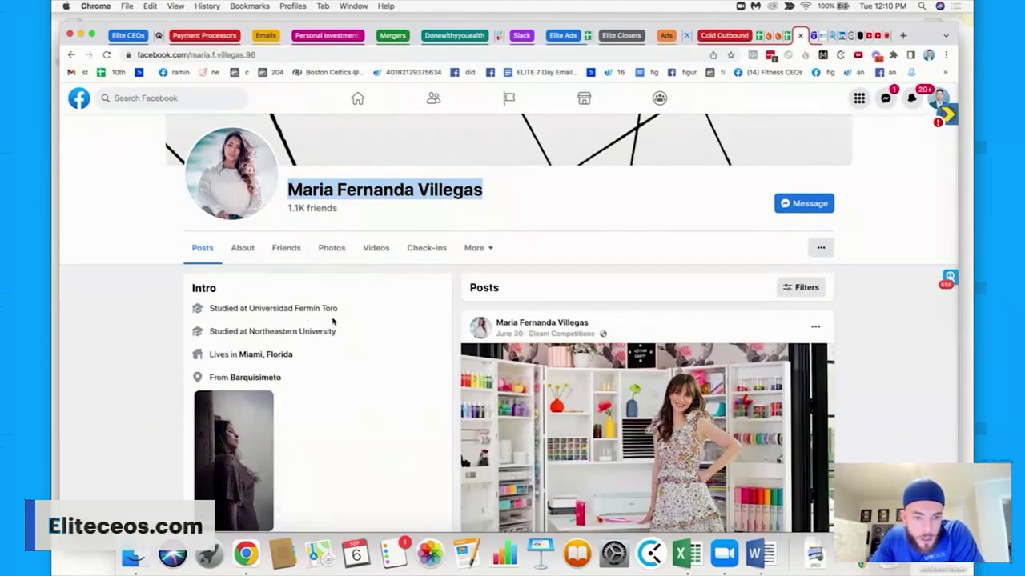
{"action": "triple_click", "coordinate": [313, 330]}
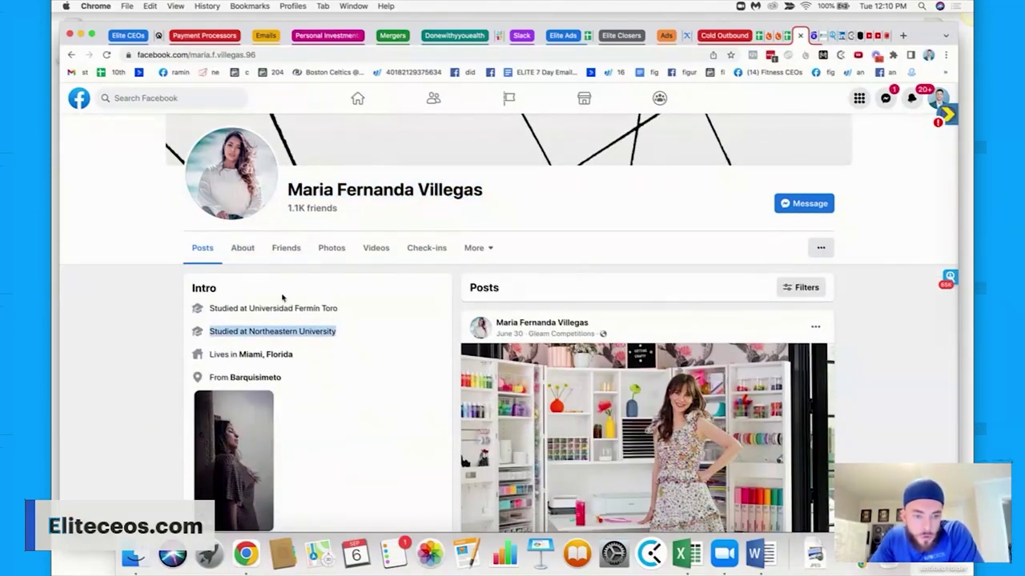
{"action": "scroll", "coordinate": [297, 317], "scroll_direction": "up", "scroll_amount": 2}
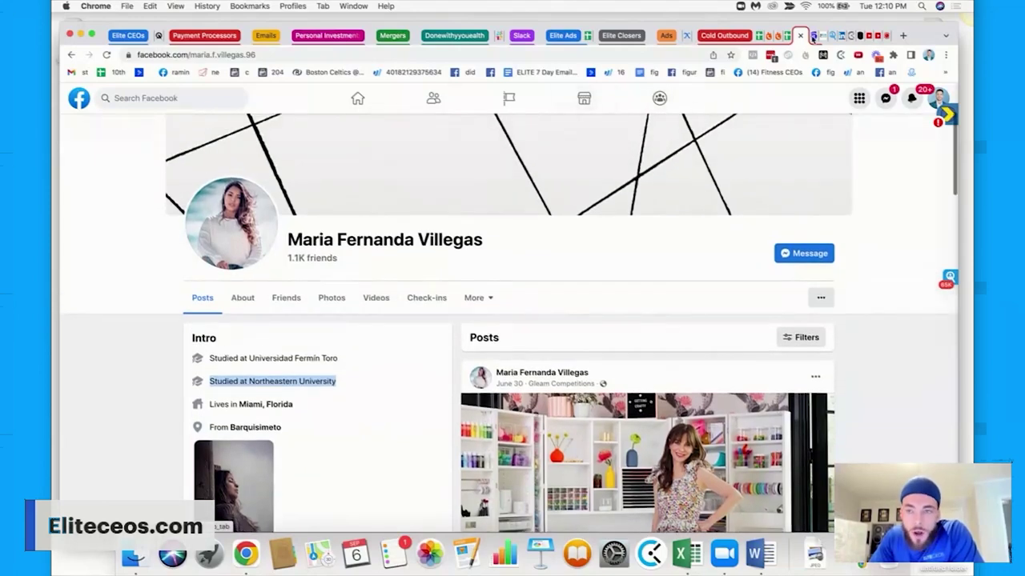
{"action": "left_click", "coordinate": [833, 37]}
{"action": "scroll", "coordinate": [561, 316], "scroll_direction": "down", "scroll_amount": 3}
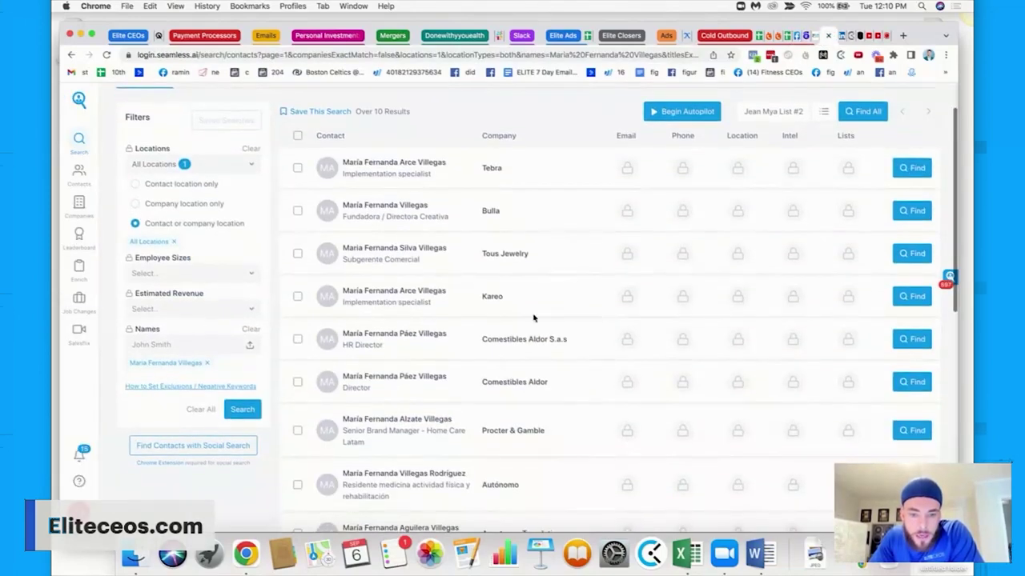
Reveal the Fortune International Realty contact's details and check her LinkedIn and Facebook profiles.
{"action": "scroll", "coordinate": [534, 318], "scroll_direction": "down", "scroll_amount": 5}
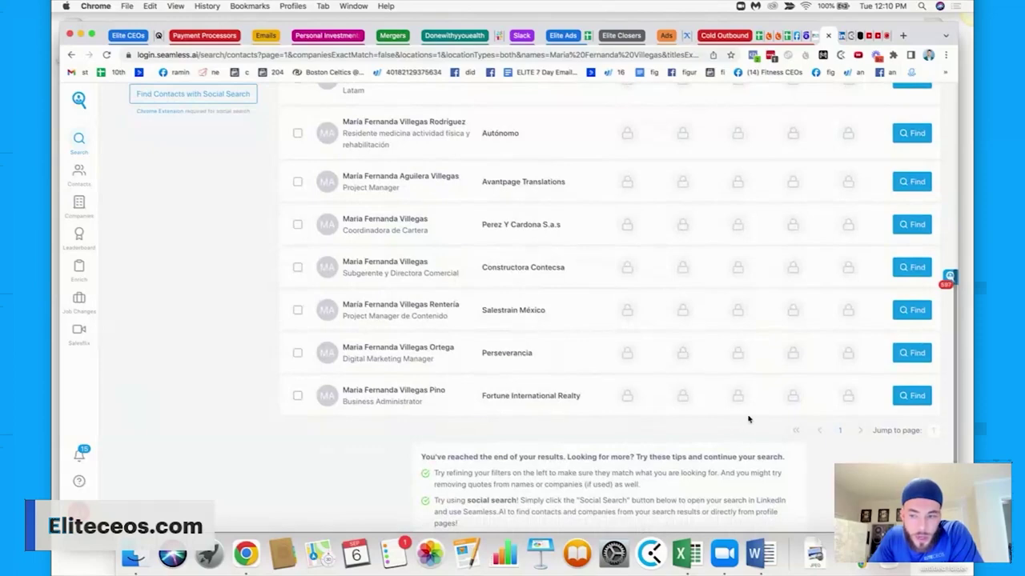
{"action": "left_click", "coordinate": [910, 398]}
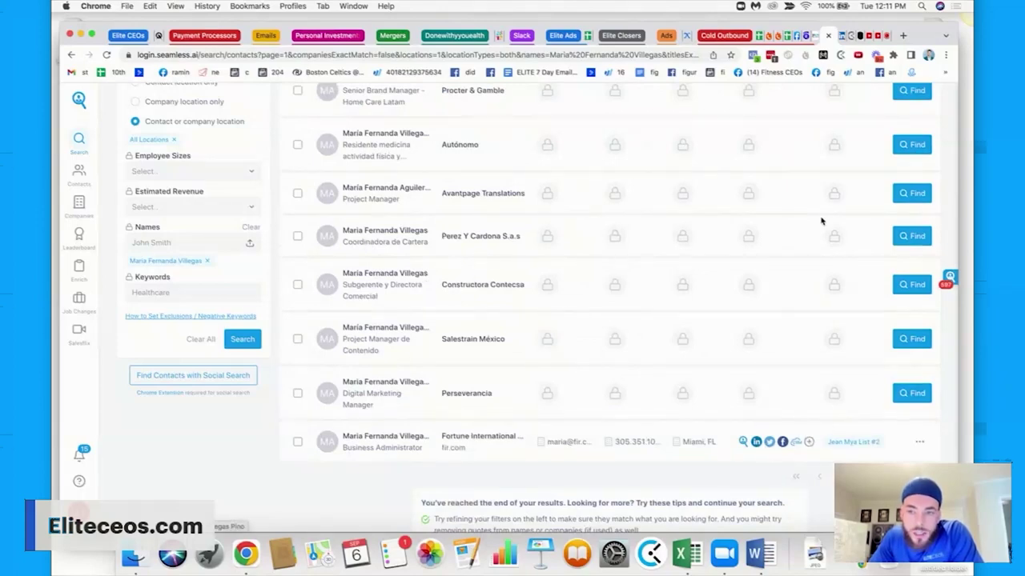
{"action": "left_click", "coordinate": [755, 442]}
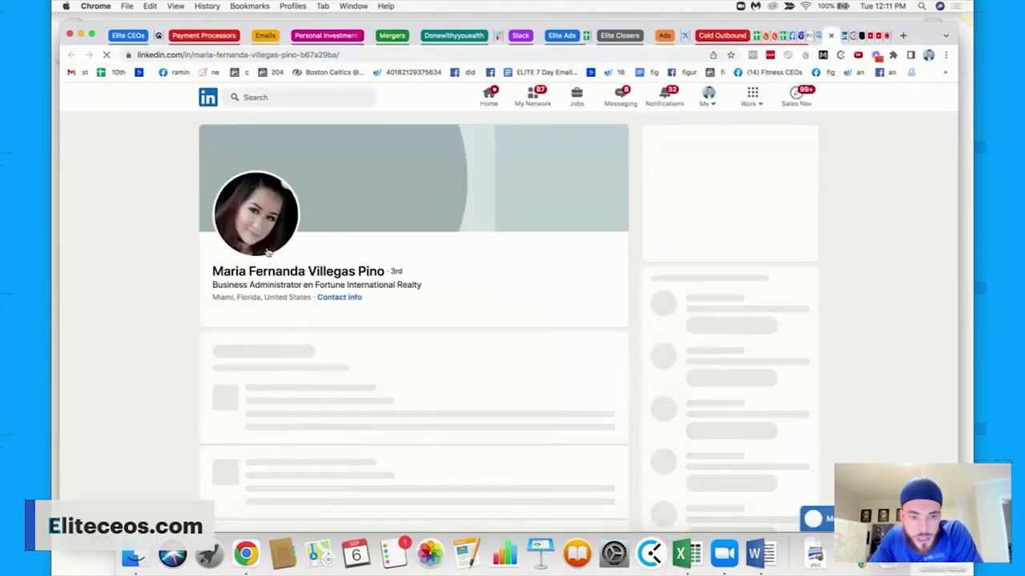
{"action": "left_click", "coordinate": [791, 35]}
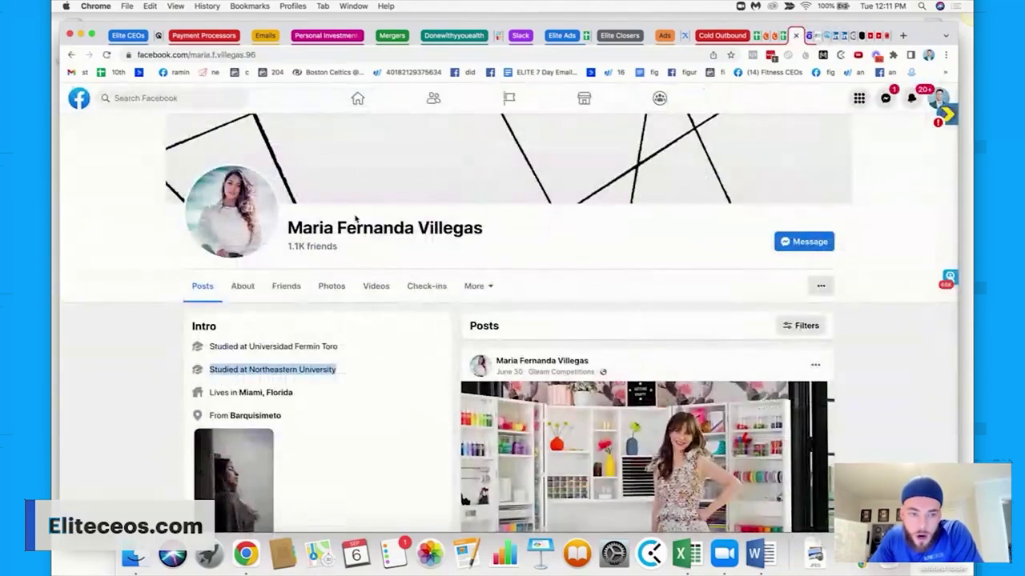
{"action": "left_click", "coordinate": [818, 36]}
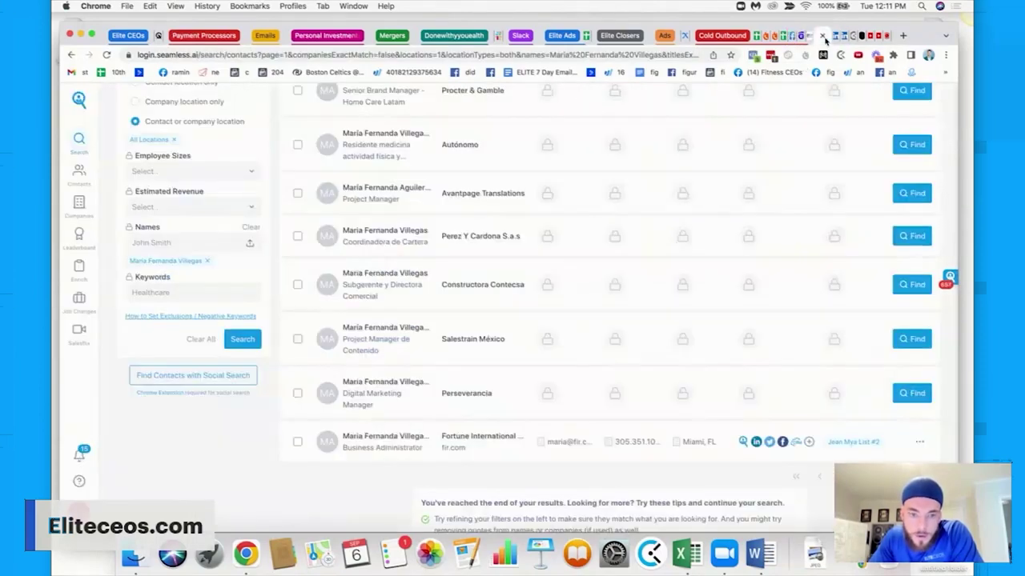
{"action": "left_click", "coordinate": [912, 339]}
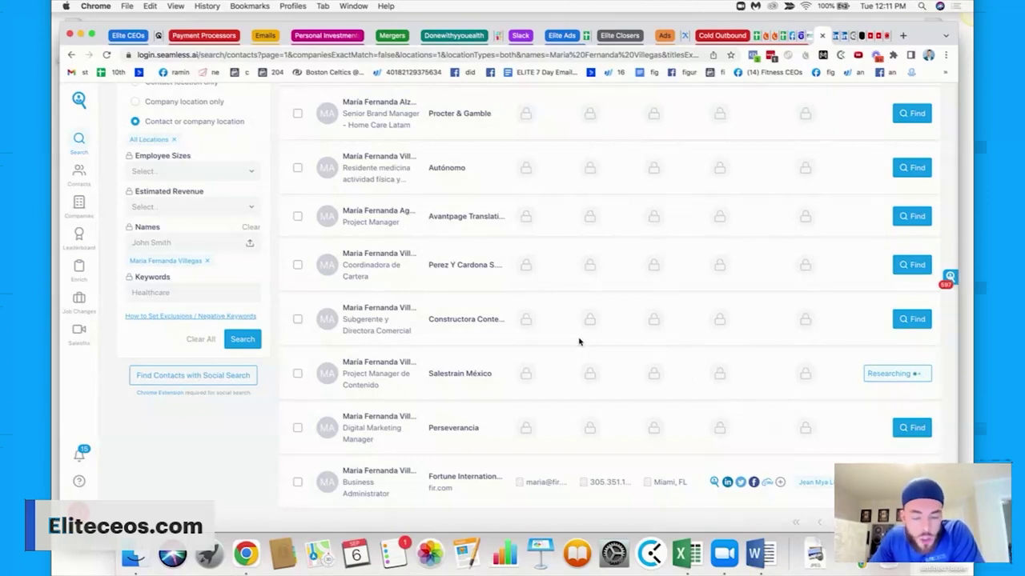
{"action": "left_click", "coordinate": [917, 264]}
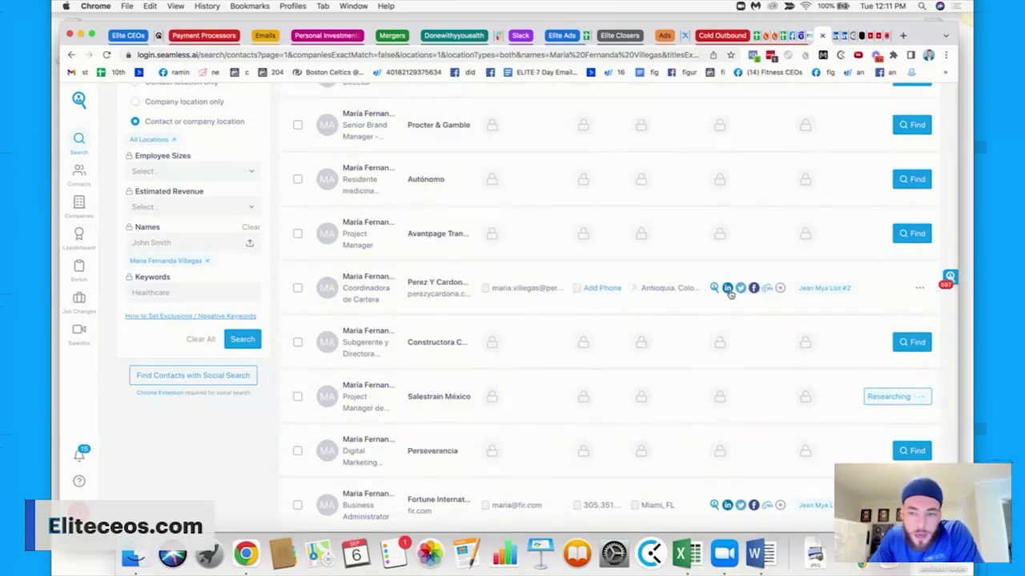
{"action": "left_click", "coordinate": [727, 287]}
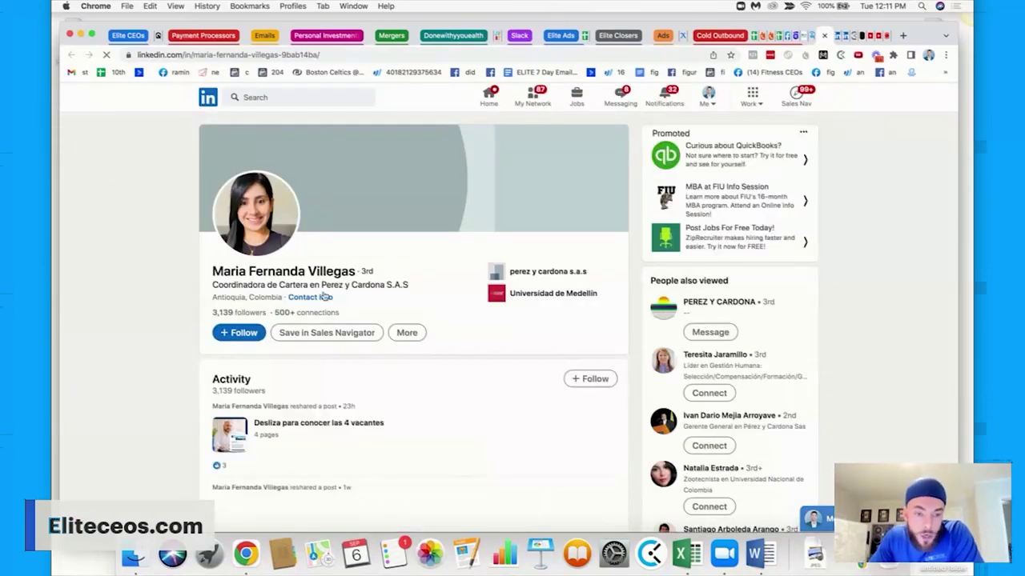
{"action": "left_click", "coordinate": [823, 37]}
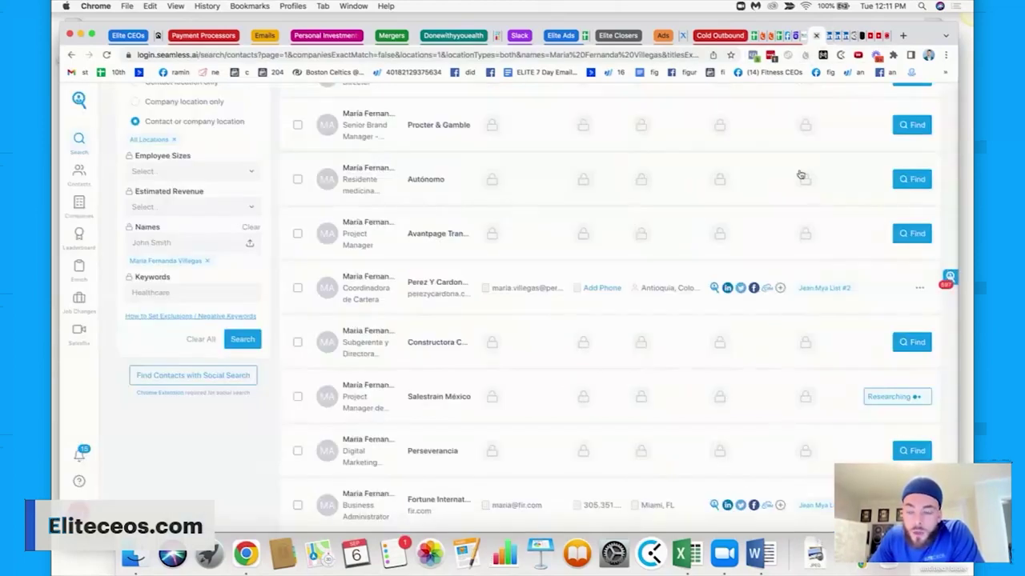
{"action": "left_click", "coordinate": [921, 288]}
{"action": "left_click", "coordinate": [906, 309]}
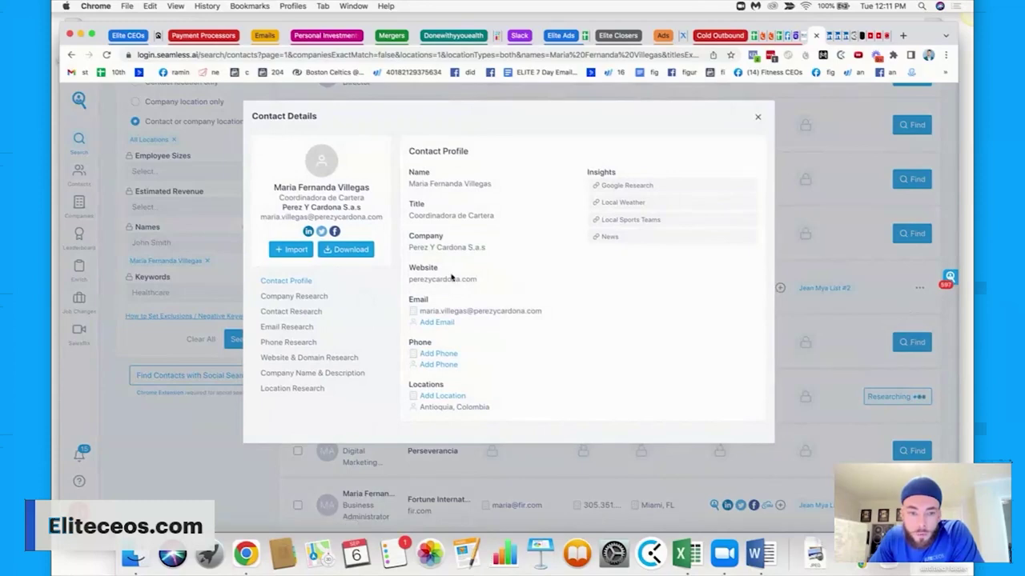
{"action": "left_click", "coordinate": [285, 327]}
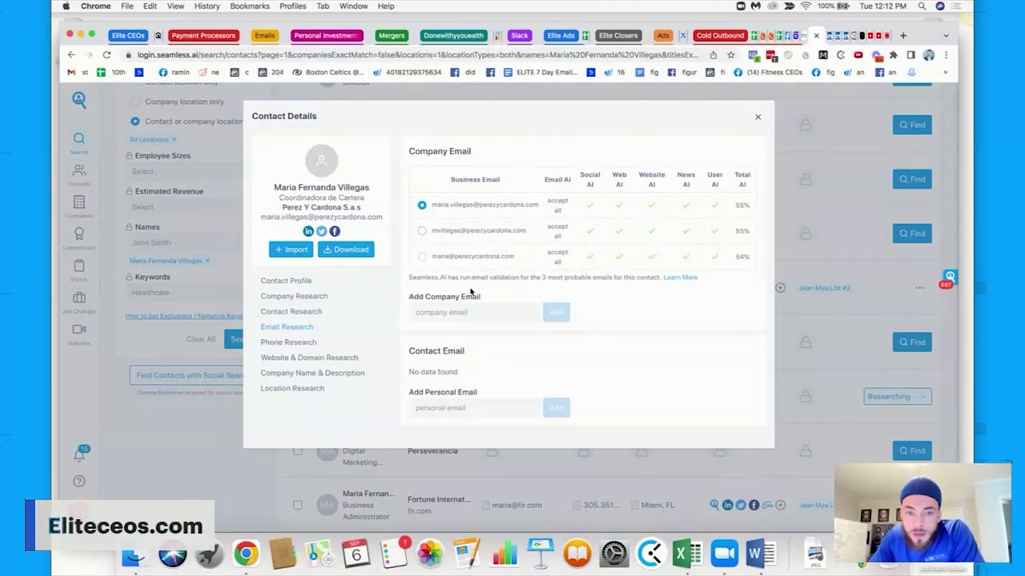
{"action": "left_click_drag", "start_coordinate": [749, 206], "coordinate": [736, 206]}
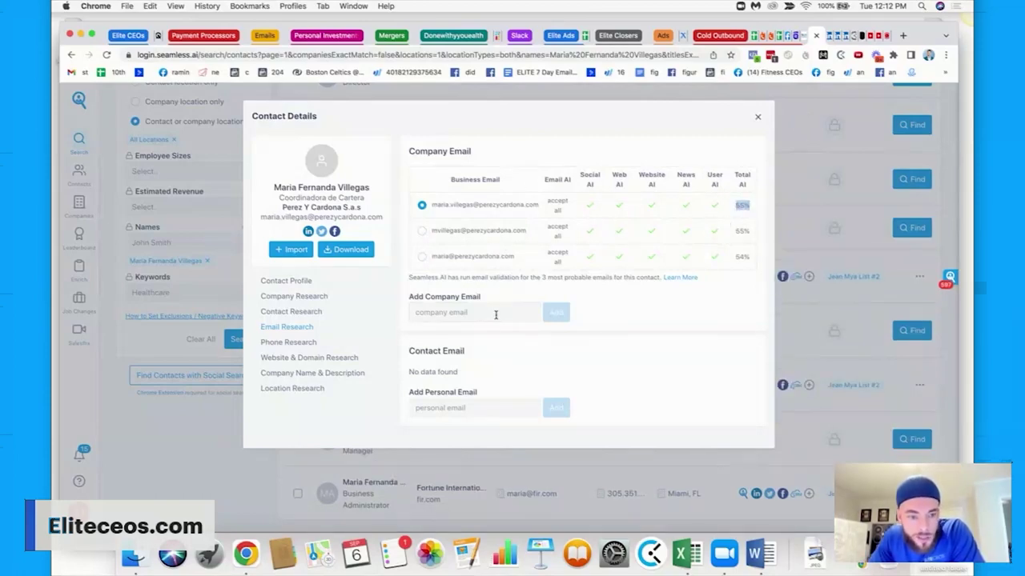
{"action": "left_click", "coordinate": [273, 342]}
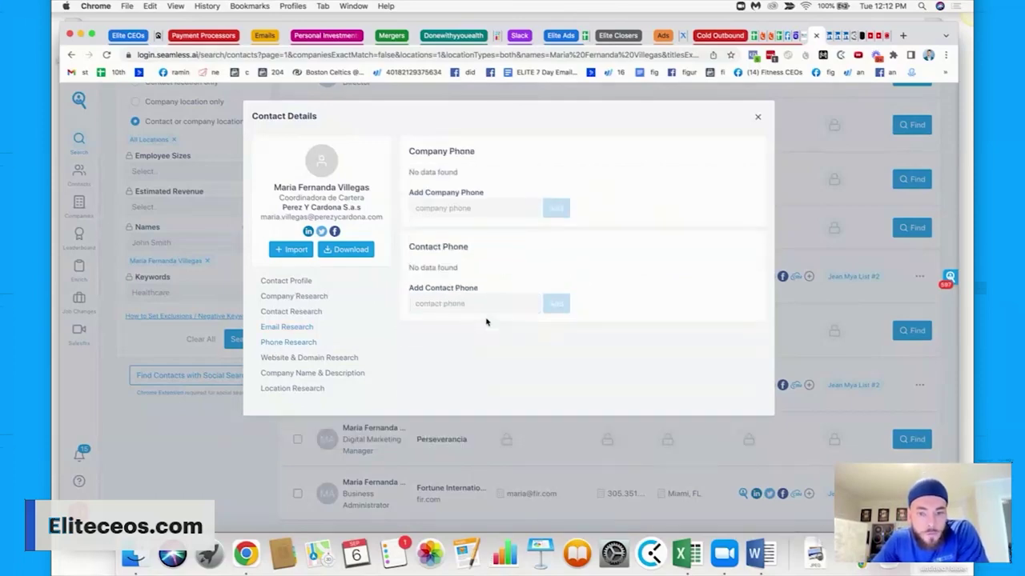
{"action": "left_click", "coordinate": [286, 282]}
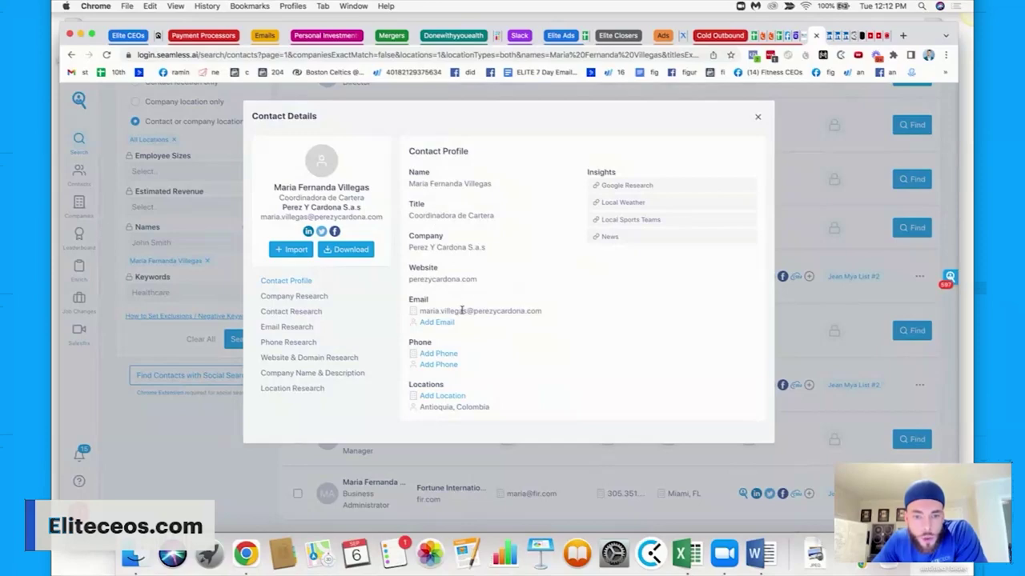
{"action": "double_click", "coordinate": [471, 277]}
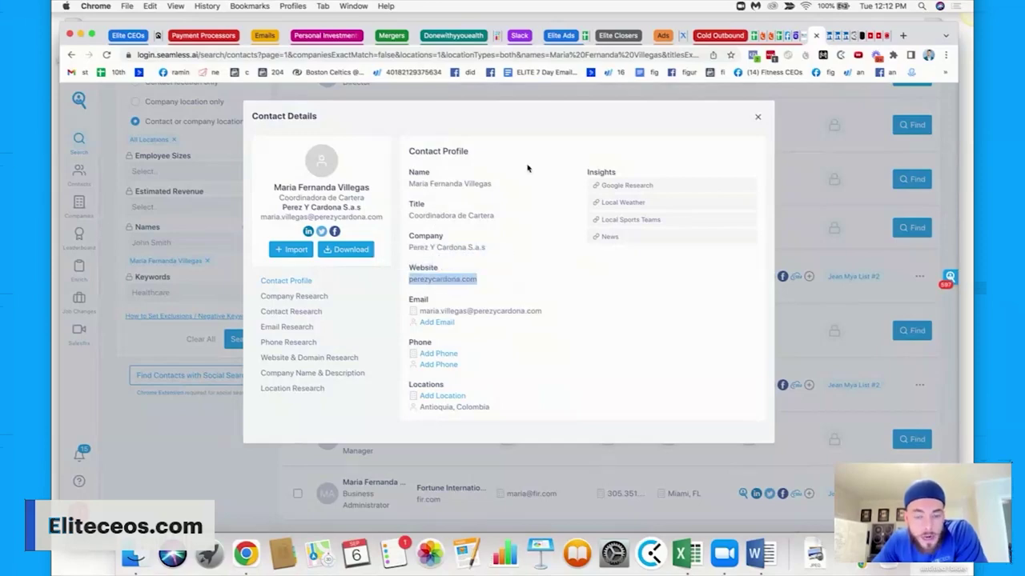
{"action": "left_click", "coordinate": [755, 554]}
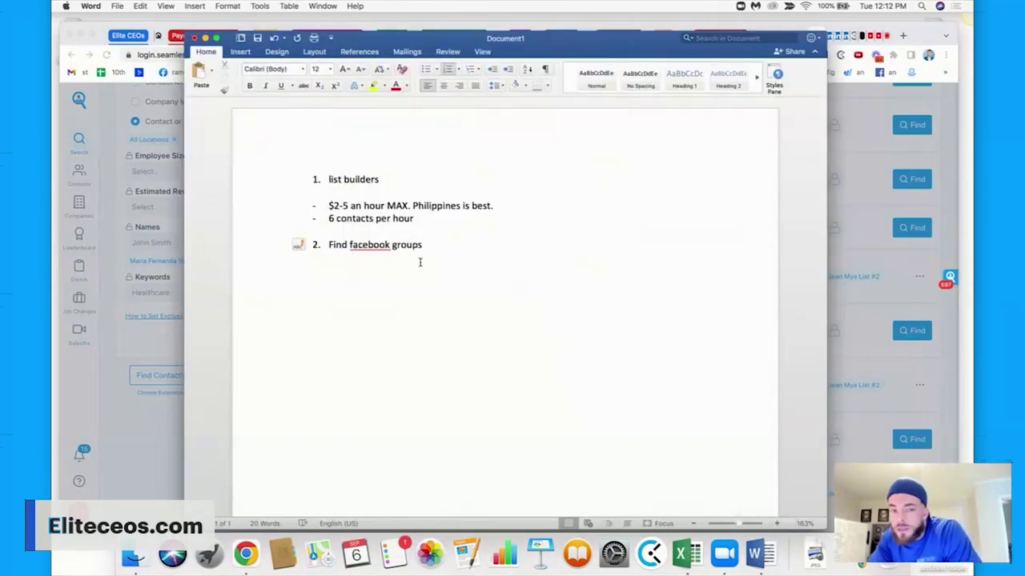
Type dash bullets for the sample contact's name, phone number, e-mail and website.
{"action": "key", "text": "Return"}
{"action": "key", "text": "Return"}
{"action": "key", "text": "Return"}
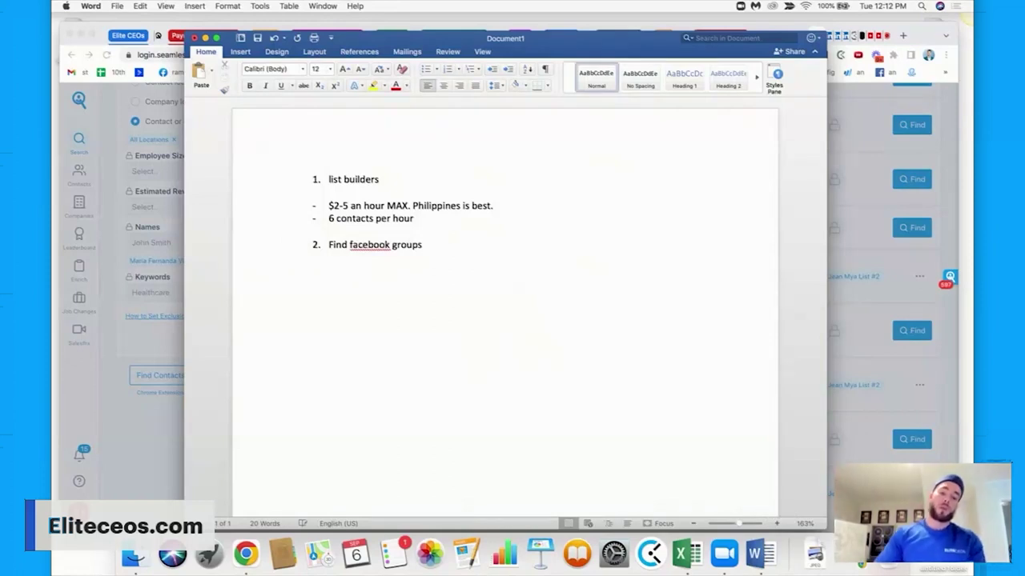
{"action": "type", "text": "-0- tqanner"}
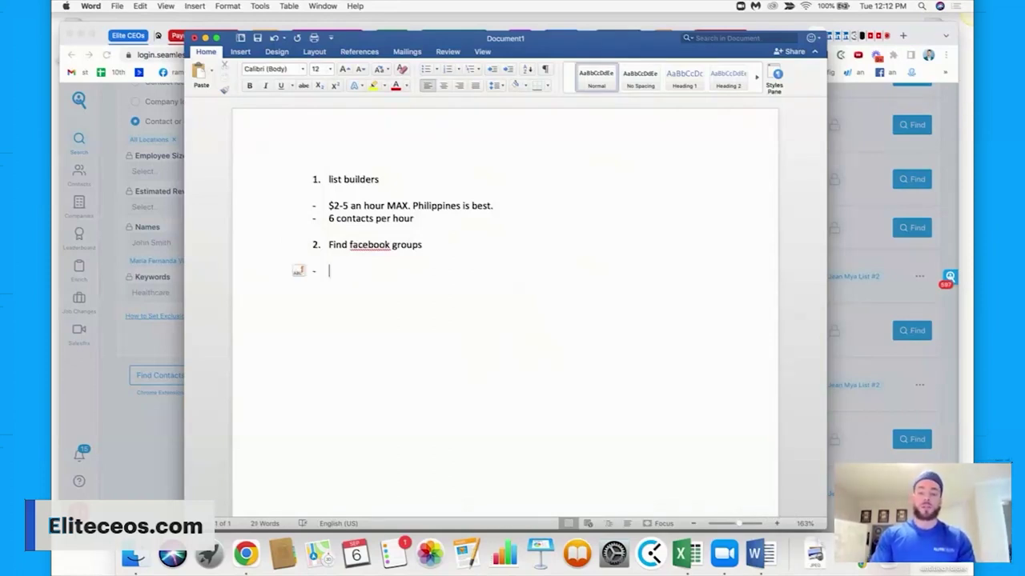
{"action": "key", "text": "BackSpace"}
{"action": "key", "text": "BackSpace"}
{"action": "key", "text": "BackSpace"}
{"action": "key", "text": "BackSpace"}
{"action": "key", "text": "BackSpace"}
{"action": "key", "text": "BackSpace"}
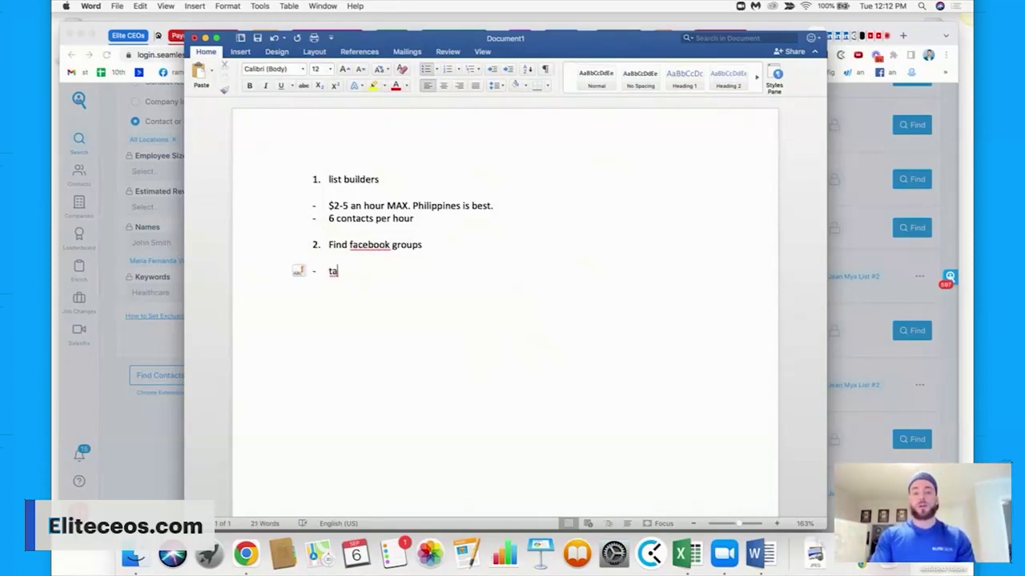
{"action": "type", "text": "anner Chidester"}
{"action": "key", "text": "Return"}
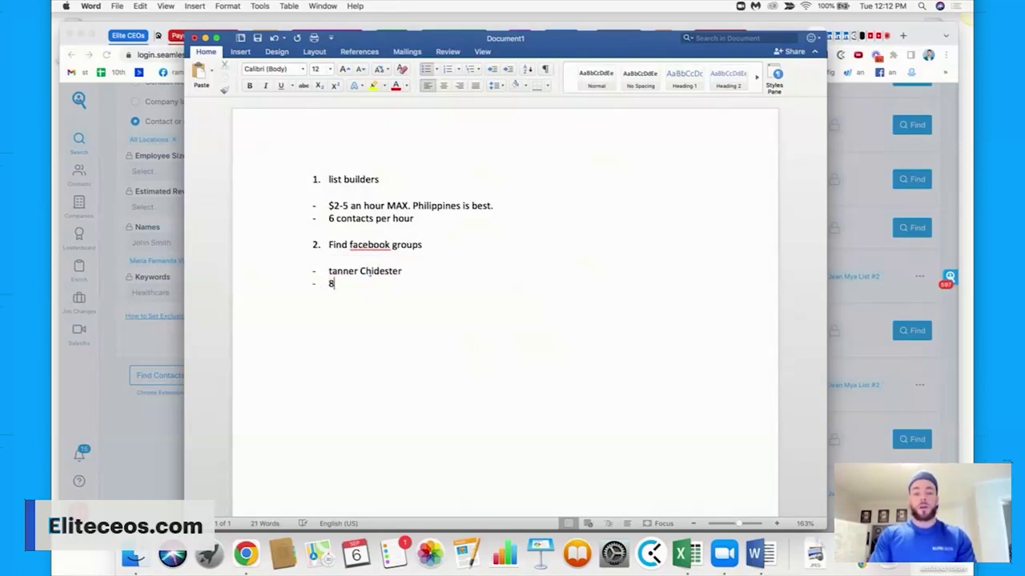
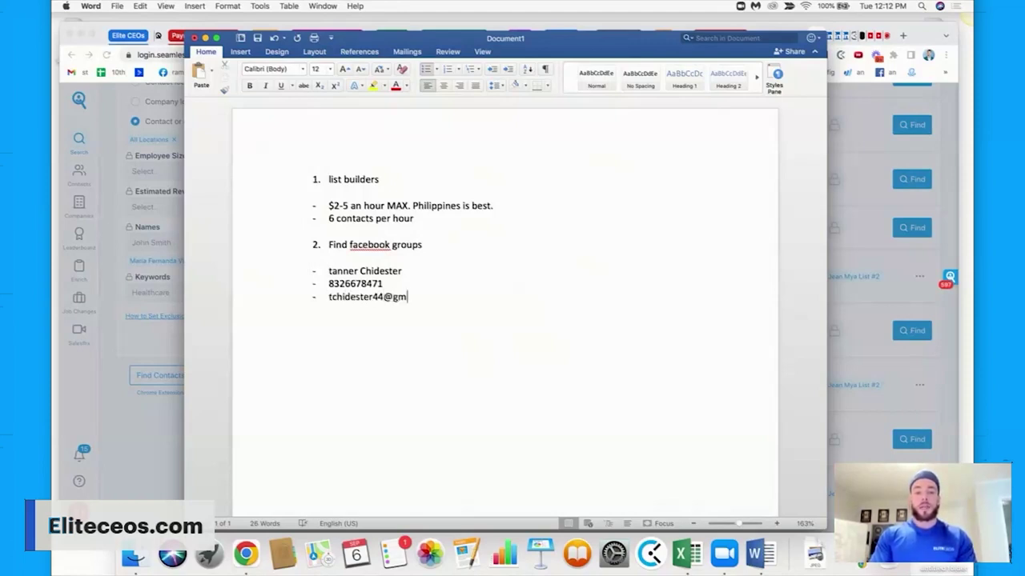
{"action": "key", "text": "Return"}
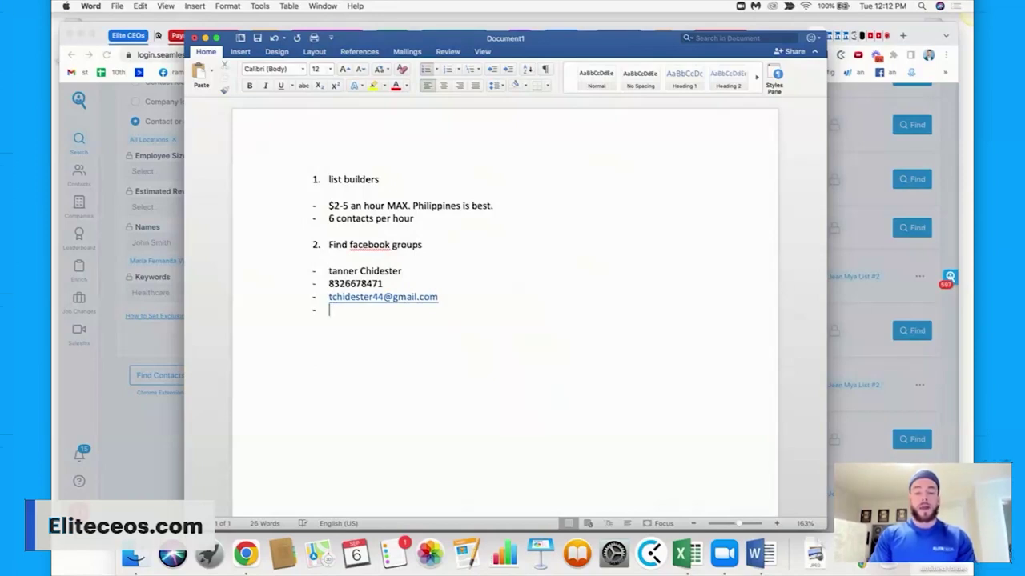
{"action": "type", "text": "tannerhid"}
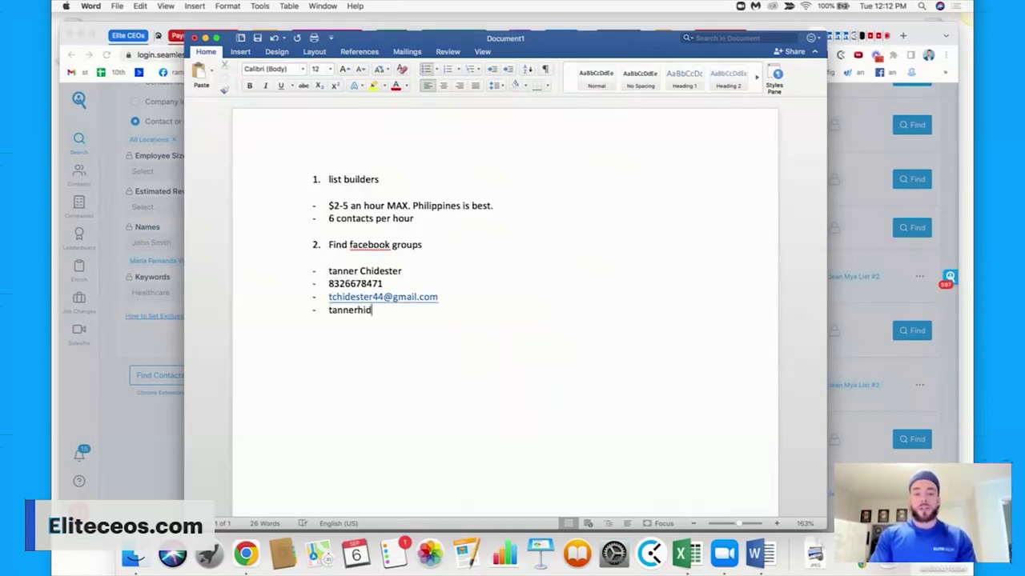
{"action": "key", "text": "BackSpace"}
{"action": "type", "text": "id"}
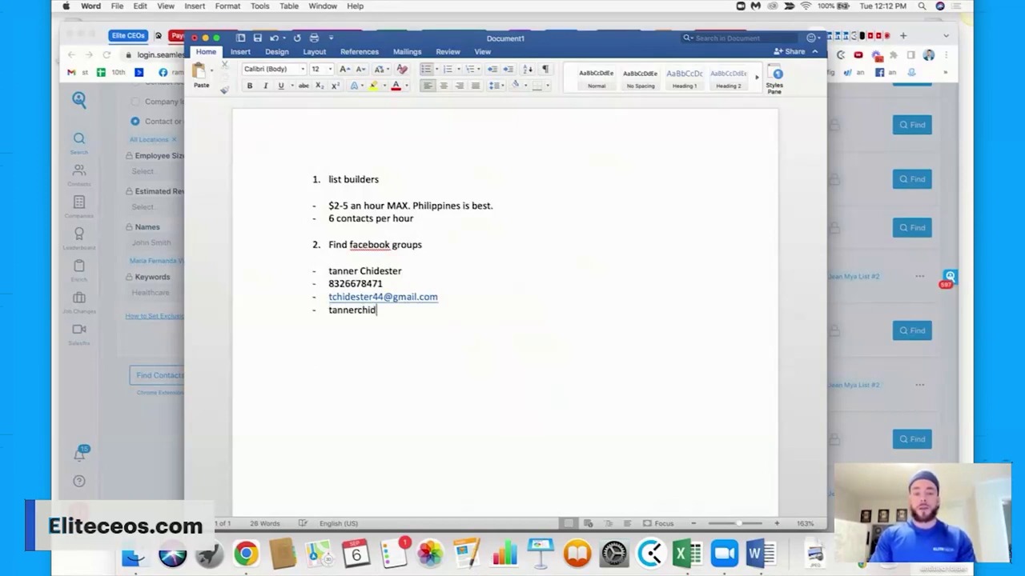
{"action": "type", "text": "ester.com"}
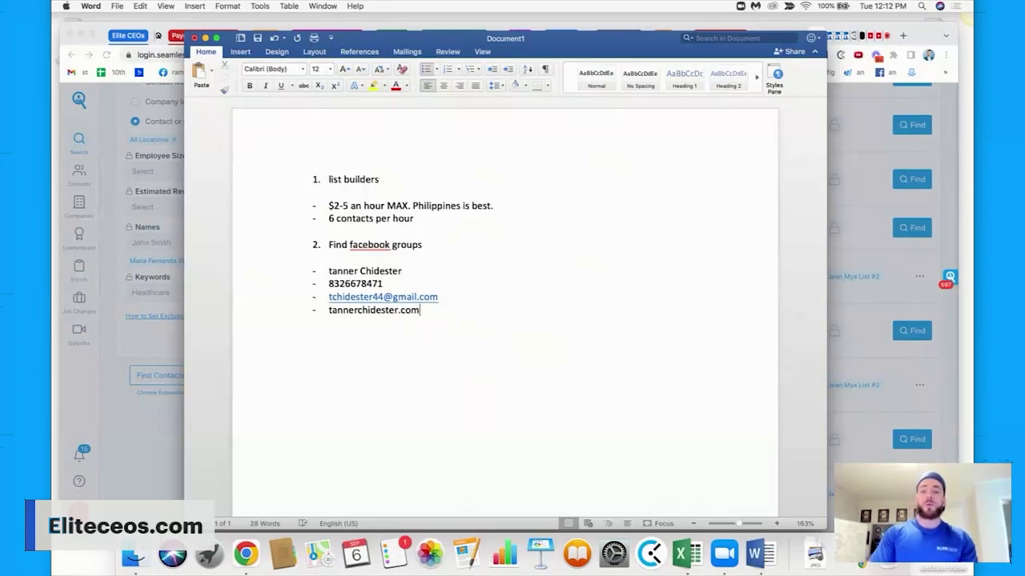
{"action": "left_click", "coordinate": [873, 178]}
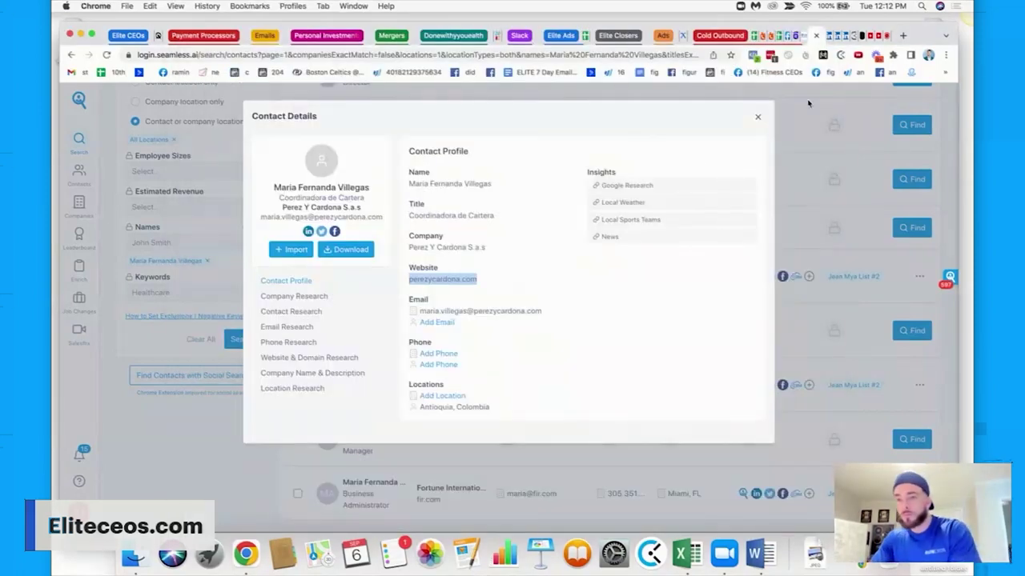
Review the Daily Cold OBD Email Numbers, Source of Leads and Email Broadcasts sheets, ending on MASTER EMAIL LIST.
{"action": "left_click", "coordinate": [770, 36]}
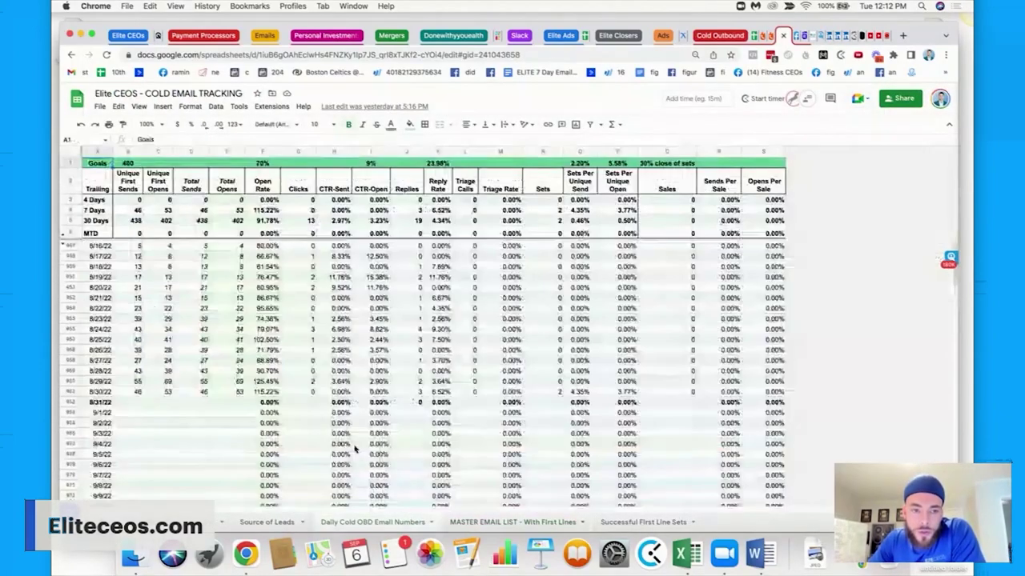
{"action": "left_click", "coordinate": [371, 522]}
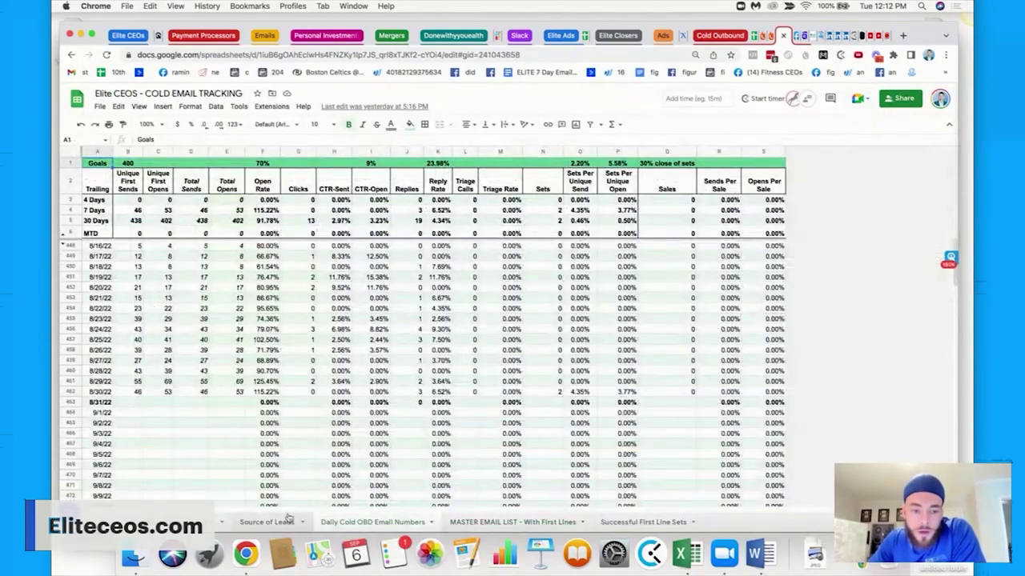
{"action": "left_click", "coordinate": [267, 522]}
{"action": "left_click", "coordinate": [204, 522]}
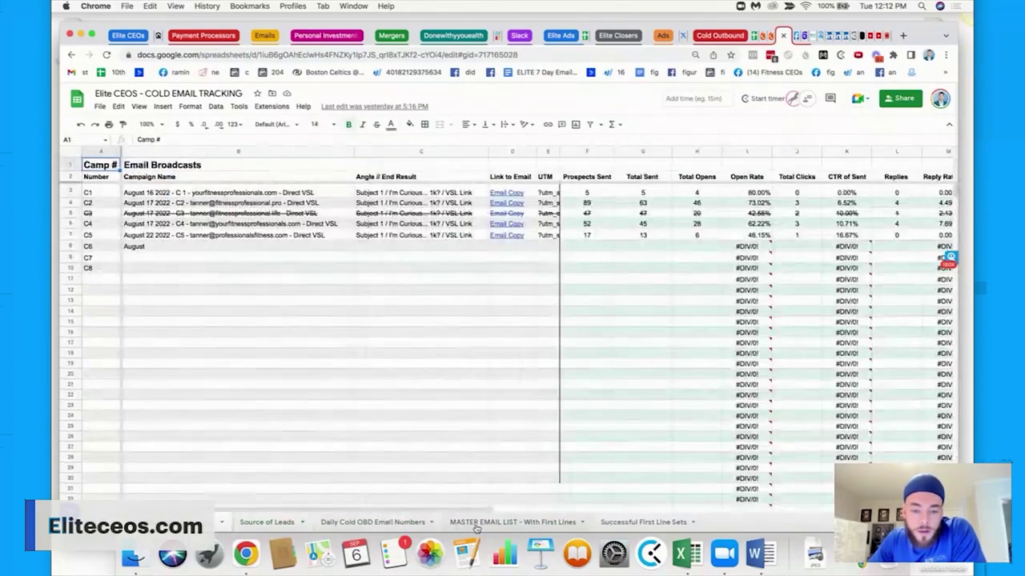
{"action": "left_click", "coordinate": [512, 522]}
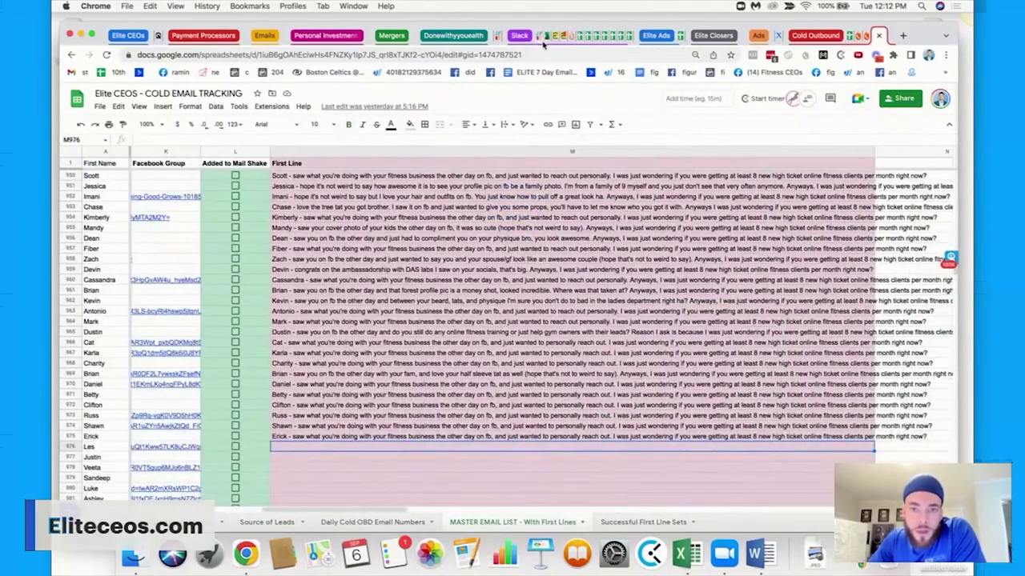
Open the List Builders Data FB 1 OneDrive link from the Slack DM.
{"action": "left_click", "coordinate": [542, 37]}
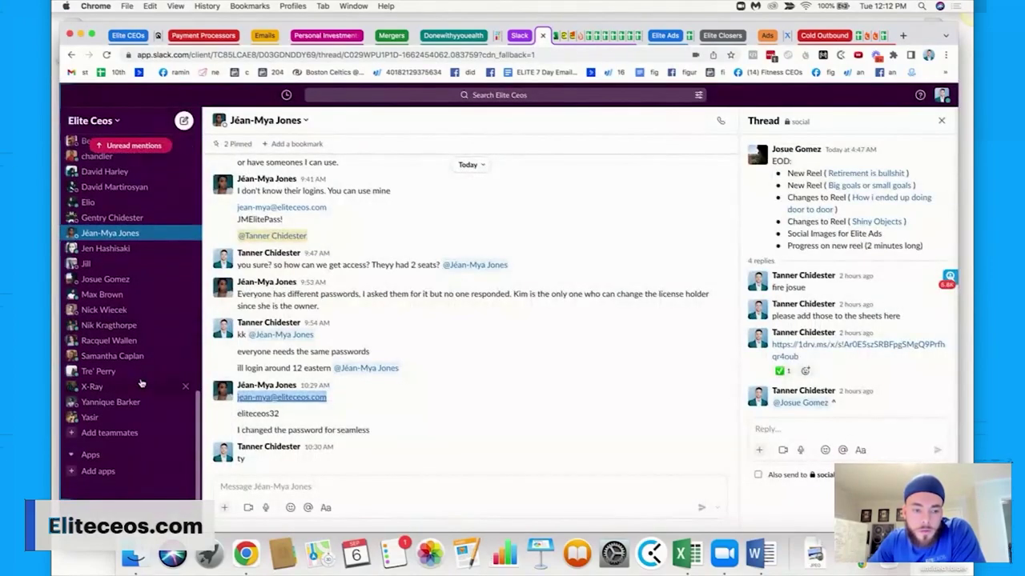
{"action": "scroll", "coordinate": [313, 257], "scroll_direction": "up", "scroll_amount": 2}
{"action": "scroll", "coordinate": [312, 257], "scroll_direction": "up", "scroll_amount": 10}
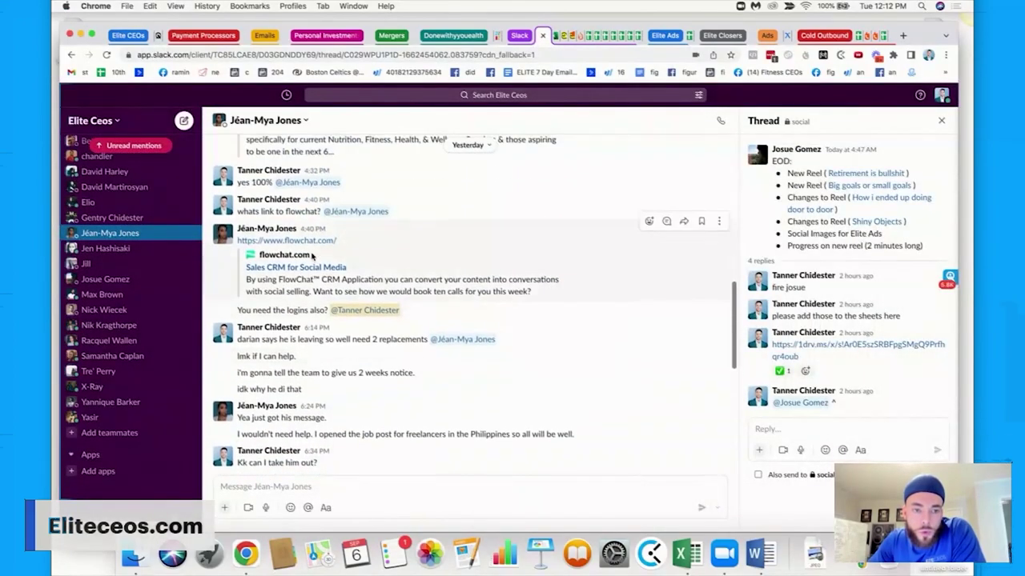
{"action": "scroll", "coordinate": [313, 257], "scroll_direction": "up", "scroll_amount": 6}
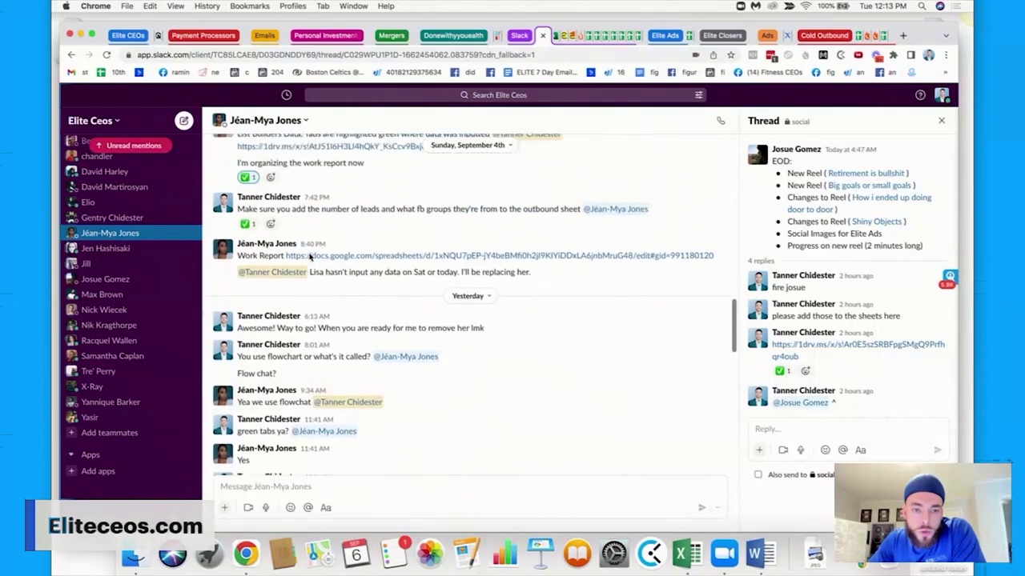
{"action": "left_click", "coordinate": [379, 272]}
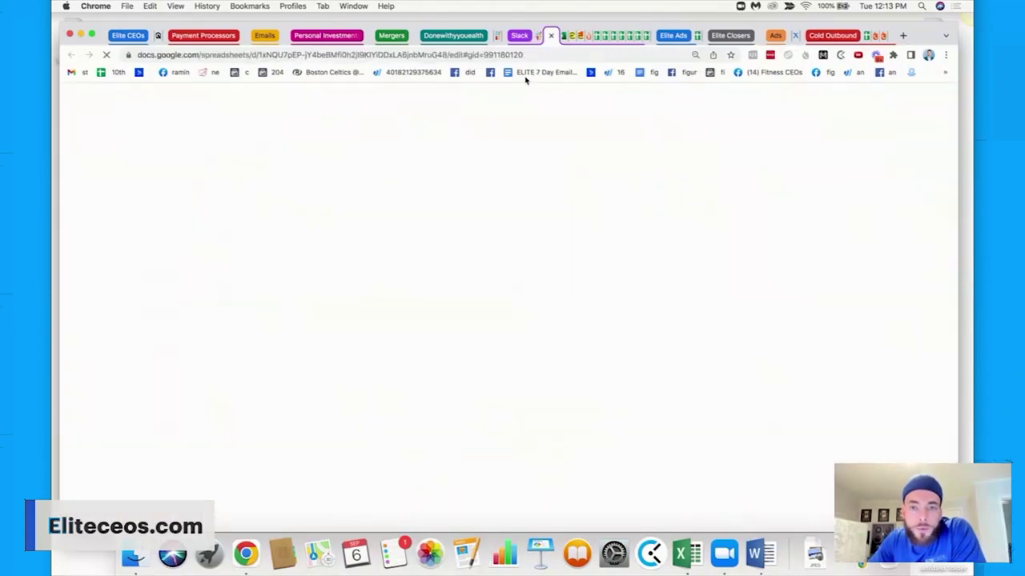
{"action": "left_click", "coordinate": [551, 37]}
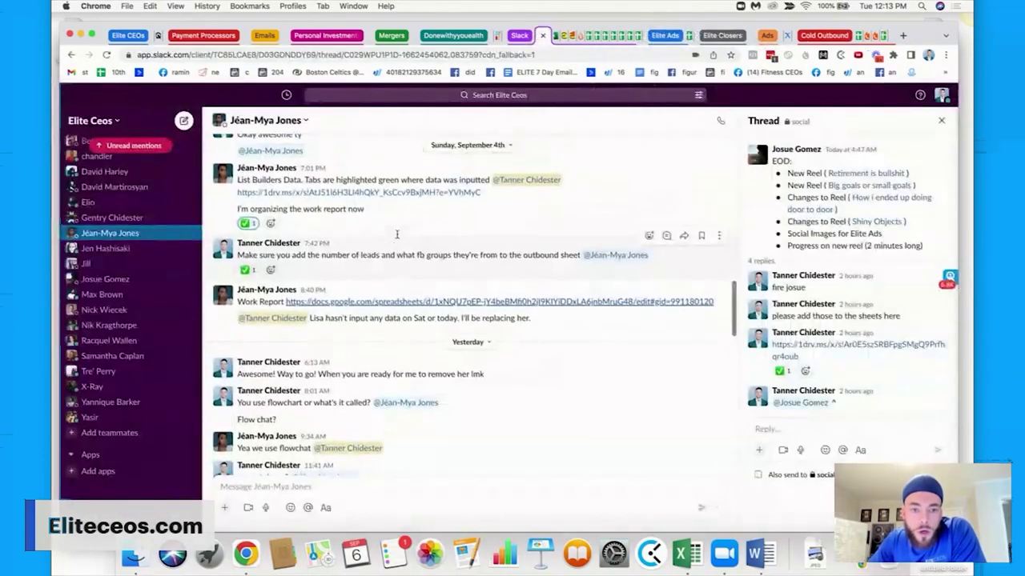
{"action": "left_click", "coordinate": [397, 203]}
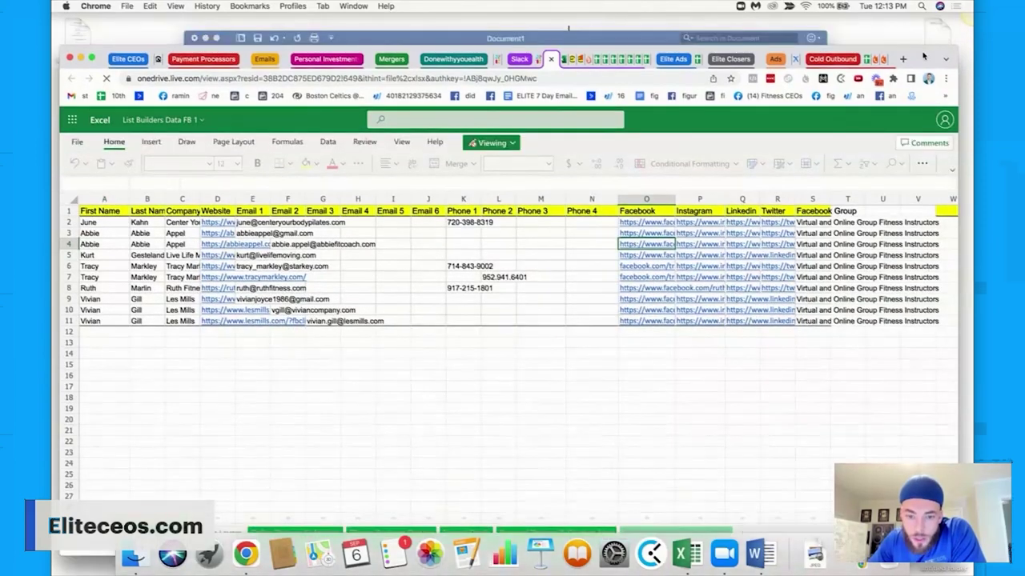
{"action": "left_click_drag", "start_coordinate": [915, 31], "coordinate": [928, 110]}
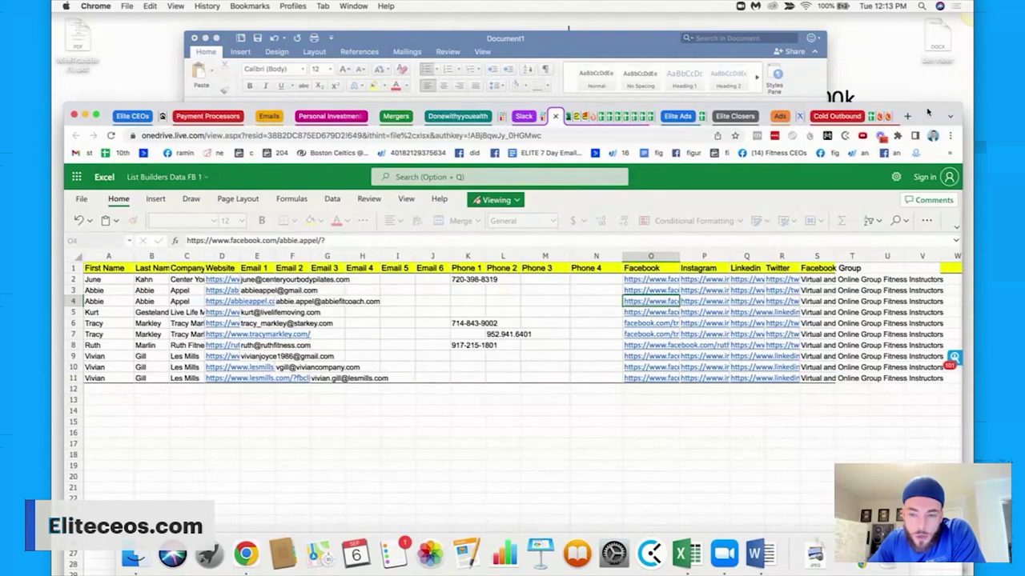
{"action": "left_click", "coordinate": [108, 257]}
{"action": "left_click", "coordinate": [152, 257]}
{"action": "left_click", "coordinate": [186, 257]}
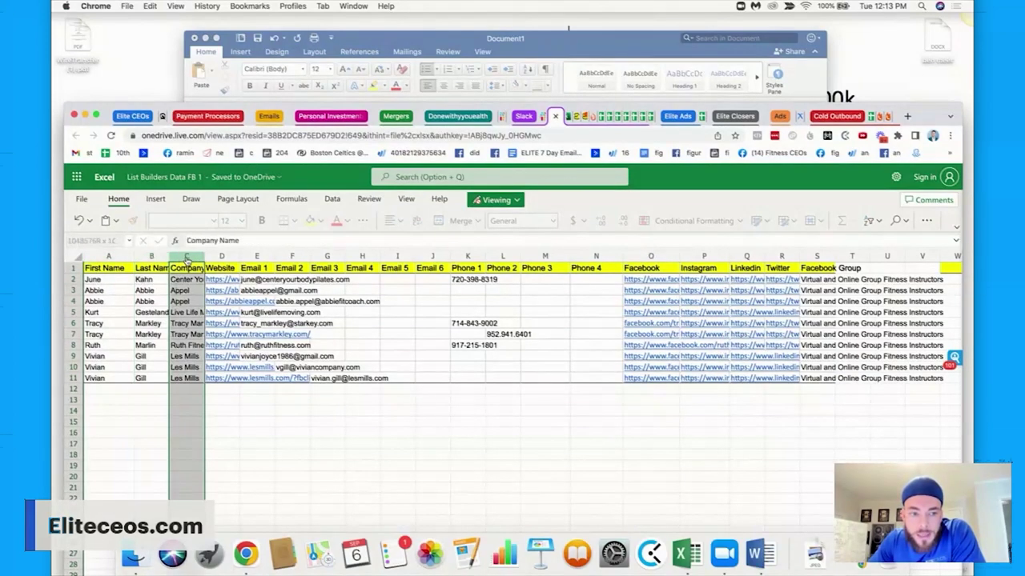
{"action": "left_click", "coordinate": [222, 257]}
{"action": "left_click", "coordinate": [256, 257]}
{"action": "left_click", "coordinate": [292, 256]}
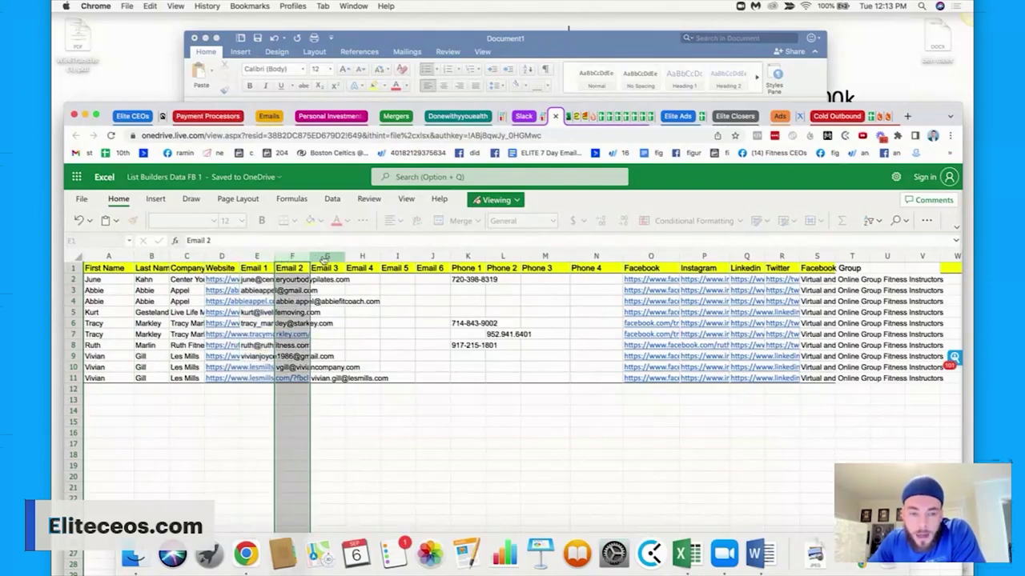
{"action": "left_click", "coordinate": [327, 256]}
{"action": "left_click", "coordinate": [360, 256]}
{"action": "left_click", "coordinate": [397, 256]}
{"action": "left_click", "coordinate": [432, 256]}
{"action": "left_click", "coordinate": [468, 256]}
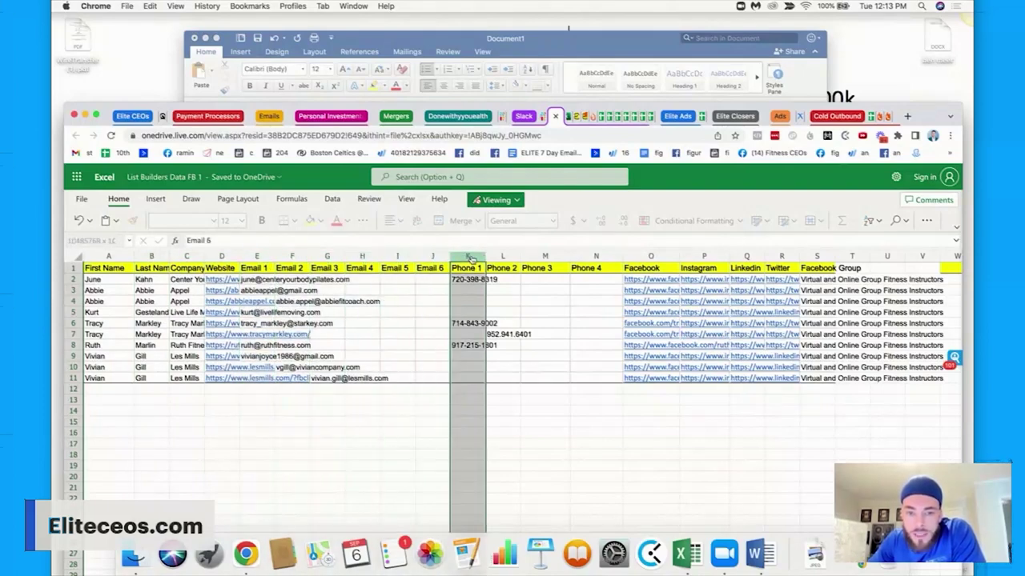
{"action": "left_click", "coordinate": [504, 256]}
{"action": "left_click", "coordinate": [544, 256]}
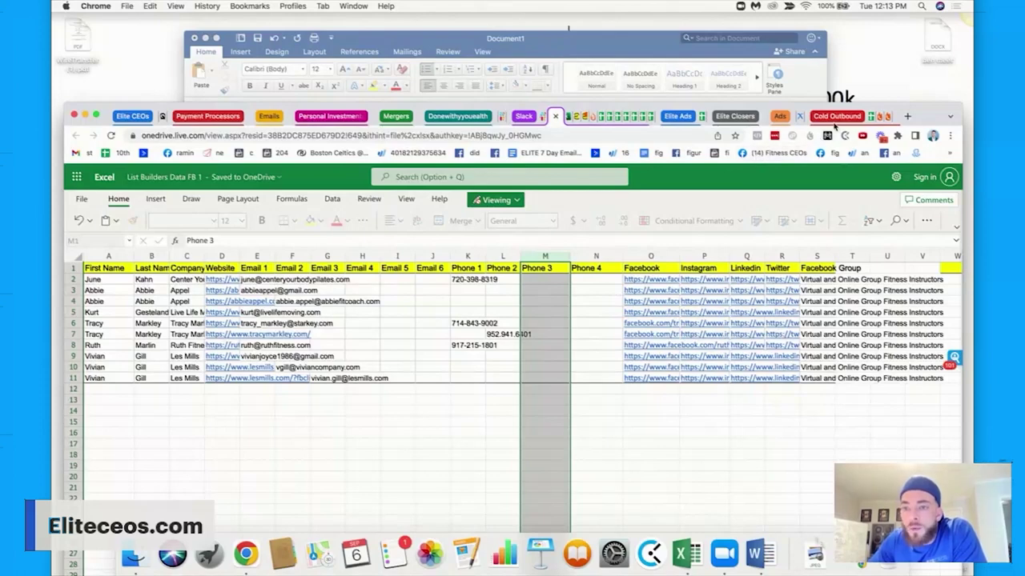
{"action": "left_click", "coordinate": [578, 119]}
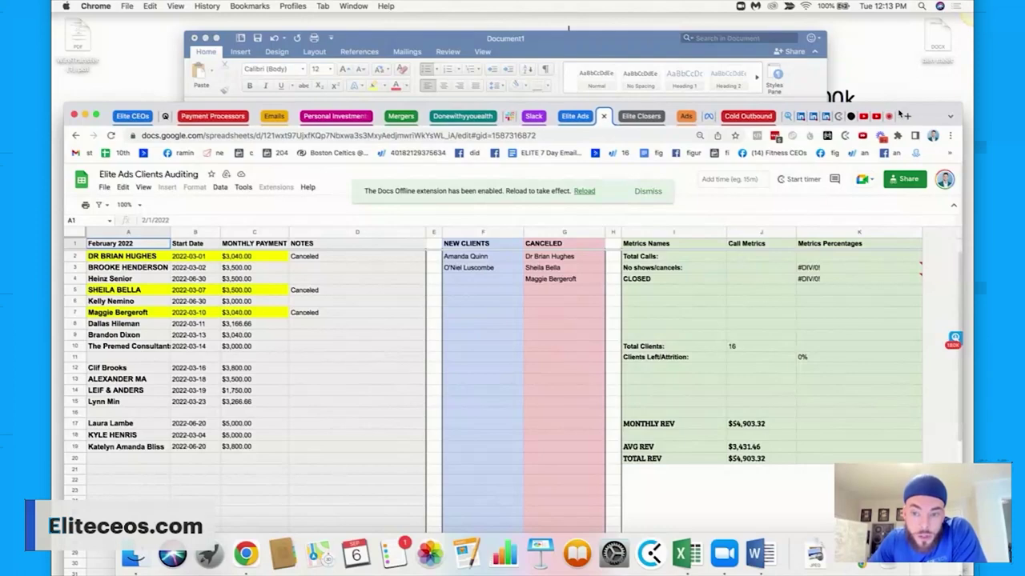
Bring the browser back over Word and show ClearoutPhone's My Lists with the phone CSV files.
{"action": "left_click", "coordinate": [791, 117]}
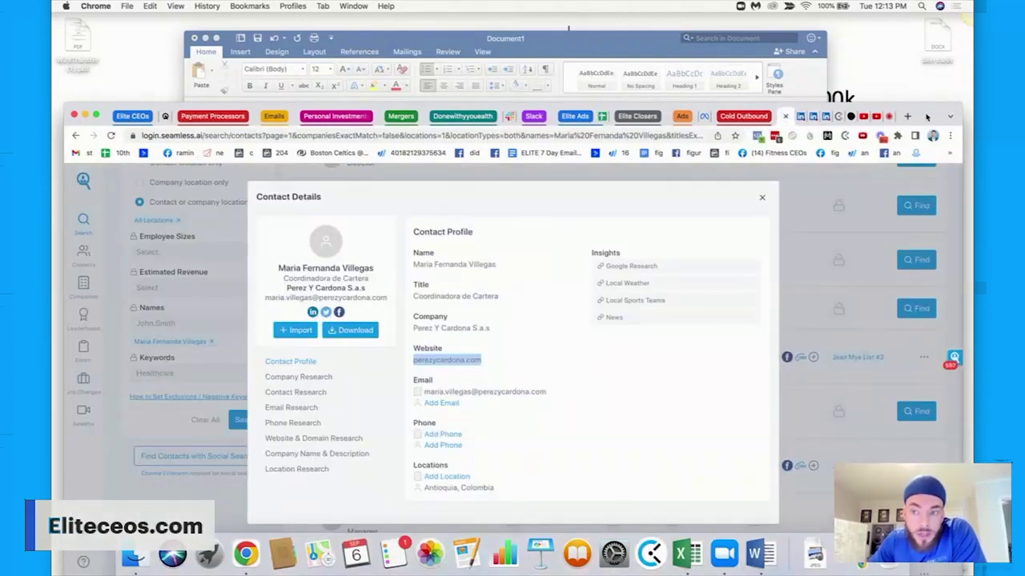
{"action": "left_click_drag", "start_coordinate": [926, 117], "coordinate": [931, 40]}
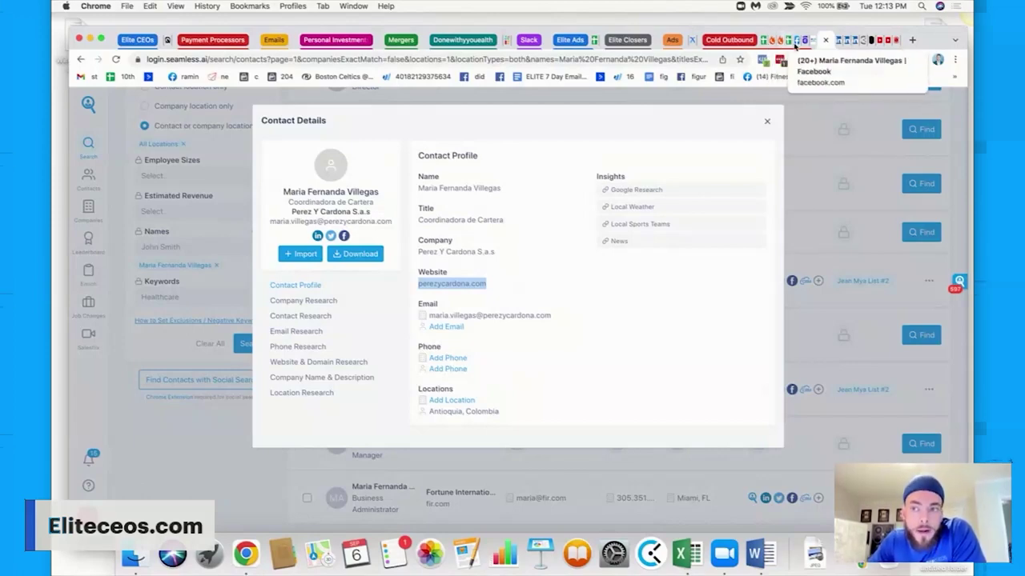
{"action": "left_click", "coordinate": [803, 40]}
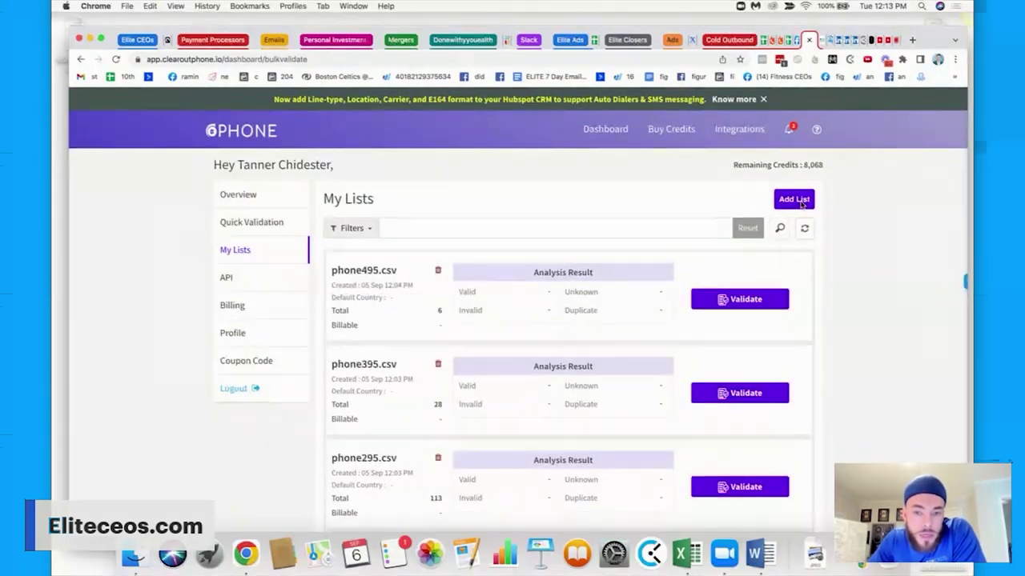
{"action": "left_click", "coordinate": [791, 201]}
{"action": "left_click", "coordinate": [752, 118]}
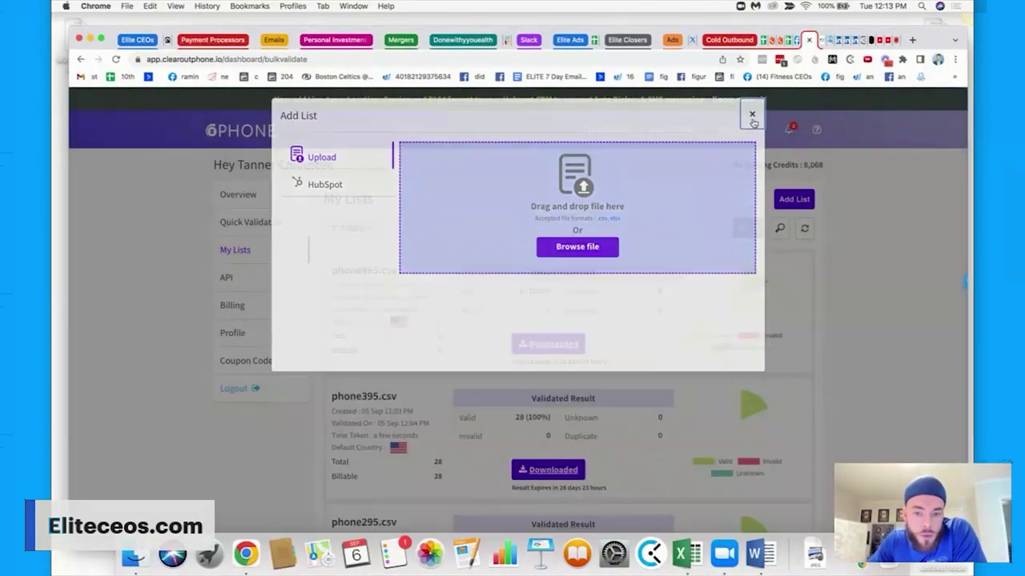
{"action": "scroll", "coordinate": [640, 265], "scroll_direction": "down", "scroll_amount": 2}
{"action": "scroll", "coordinate": [450, 237], "scroll_direction": "down", "scroll_amount": 5}
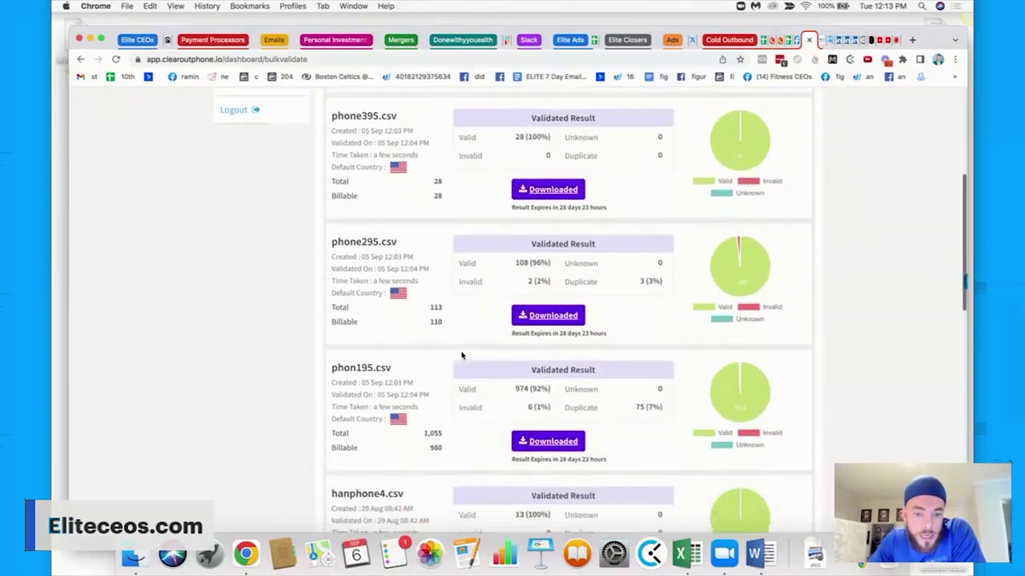
{"action": "left_click_drag", "start_coordinate": [444, 266], "coordinate": [427, 279]}
{"action": "scroll", "coordinate": [436, 336], "scroll_direction": "down", "scroll_amount": 2}
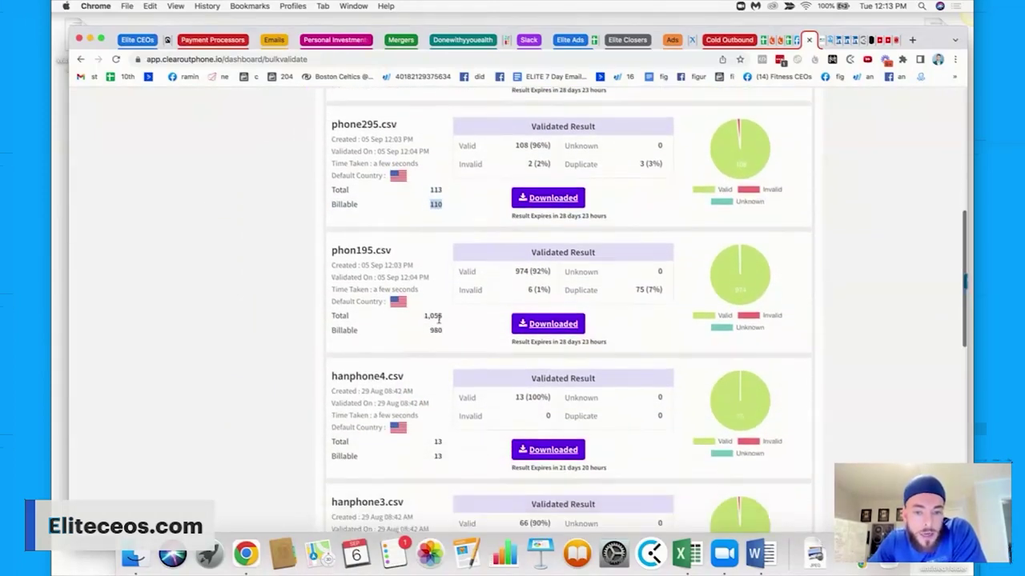
{"action": "left_click_drag", "start_coordinate": [443, 317], "coordinate": [424, 337]}
{"action": "left_click", "coordinate": [424, 336]}
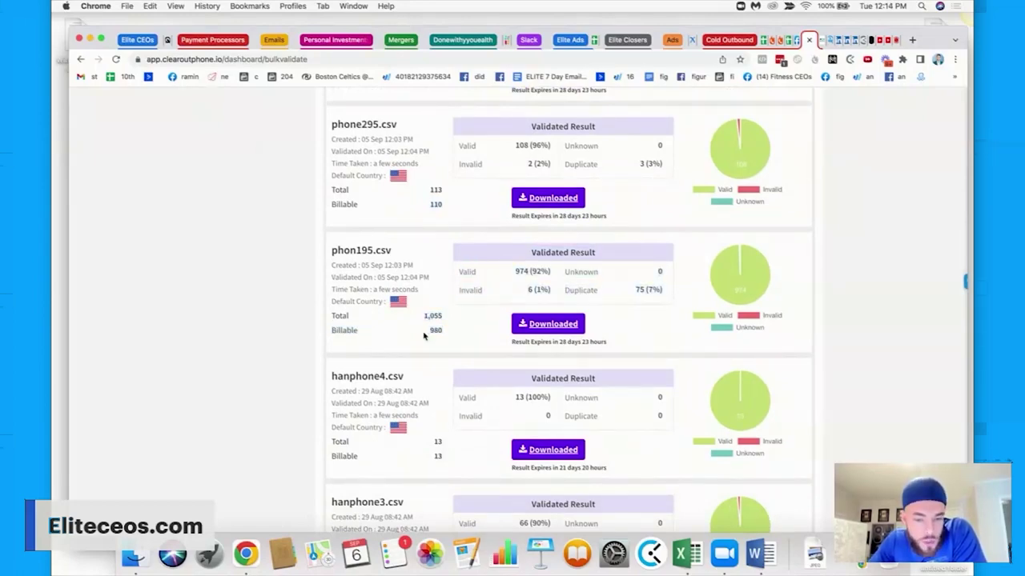
{"action": "scroll", "coordinate": [425, 337], "scroll_direction": "up", "scroll_amount": 10}
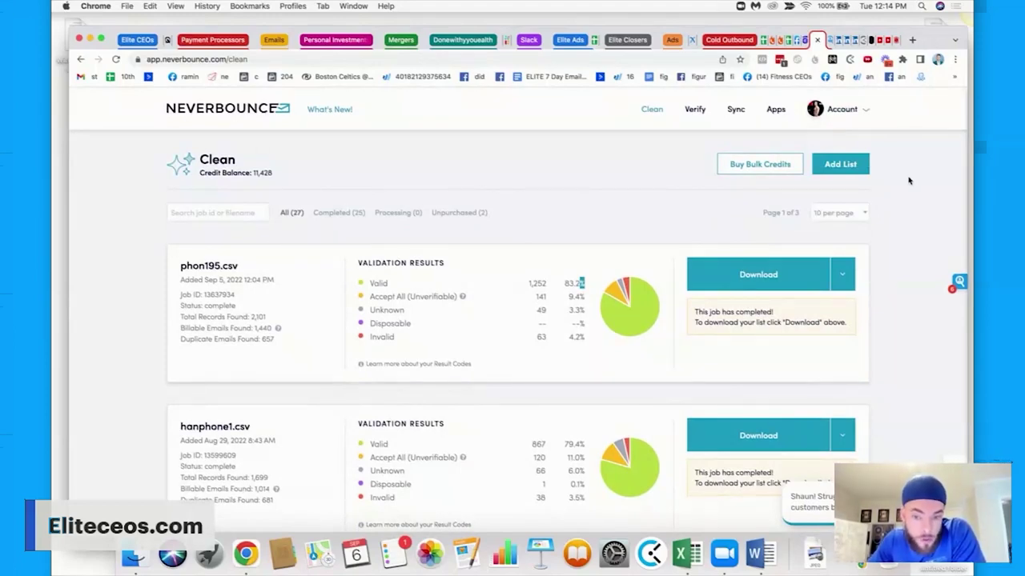
Check phon195.csv's 2,101 total records and 1,252 valid, then view hanphone1.csv's results.
{"action": "left_click_drag", "start_coordinate": [554, 285], "coordinate": [531, 285]}
{"action": "left_click", "coordinate": [530, 293]}
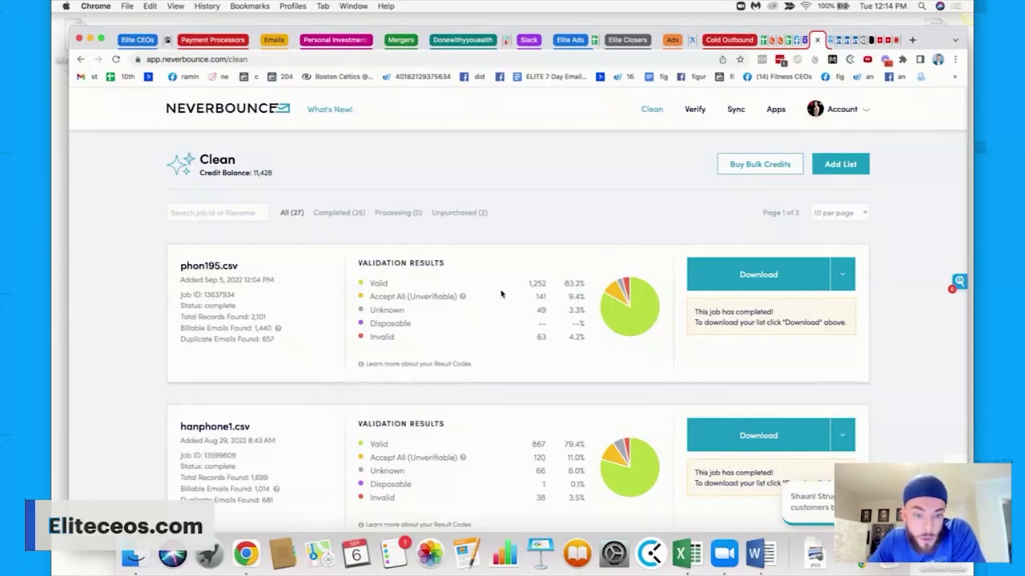
{"action": "double_click", "coordinate": [258, 317]}
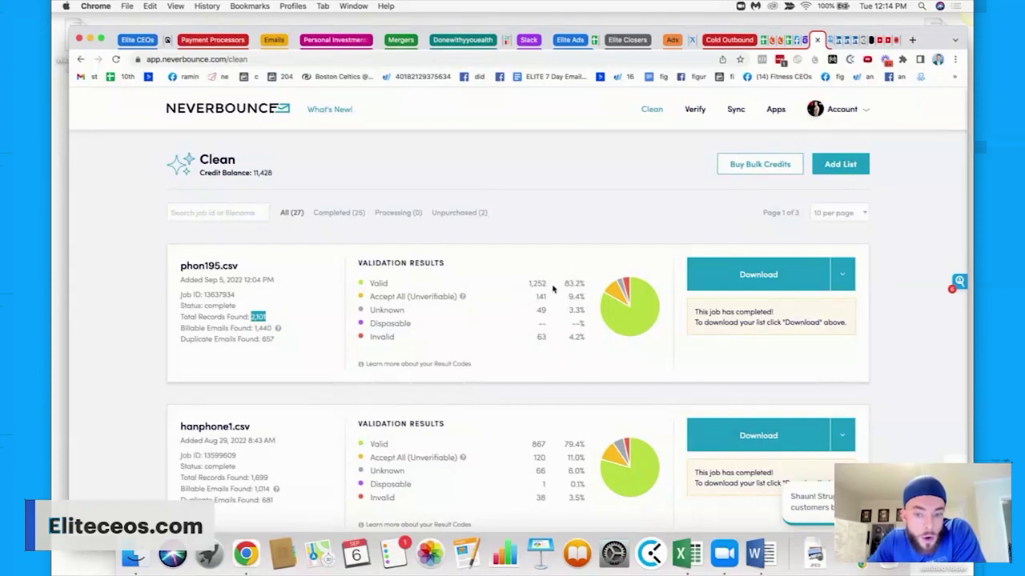
{"action": "left_click_drag", "start_coordinate": [552, 288], "coordinate": [522, 288]}
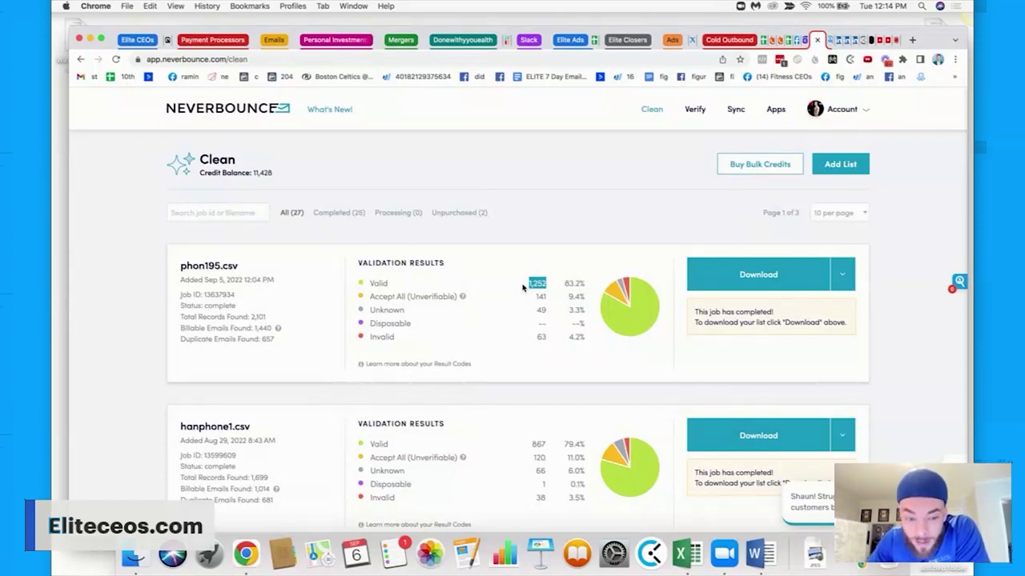
{"action": "scroll", "coordinate": [522, 290], "scroll_direction": "down", "scroll_amount": 3}
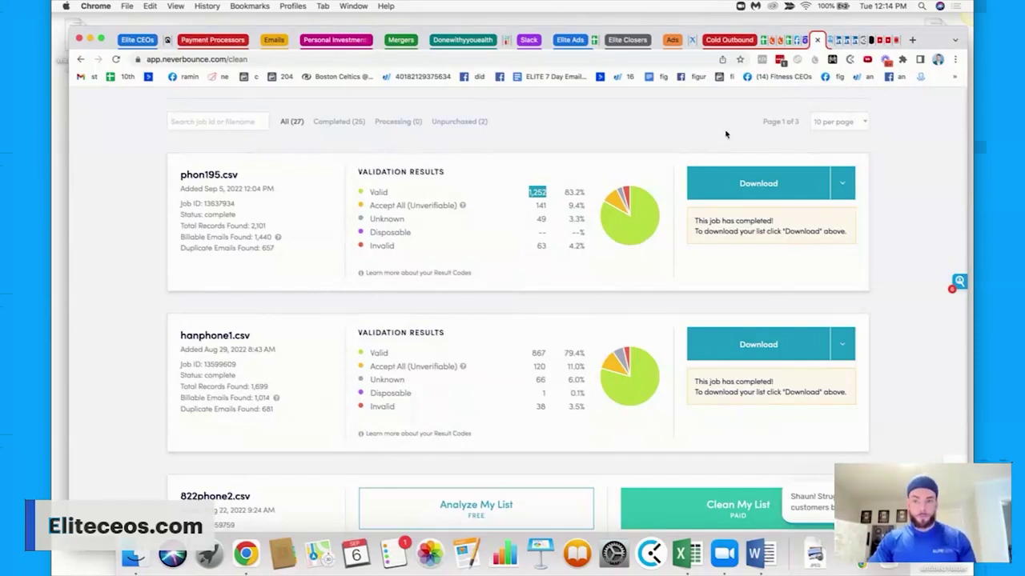
{"action": "left_click", "coordinate": [757, 554]}
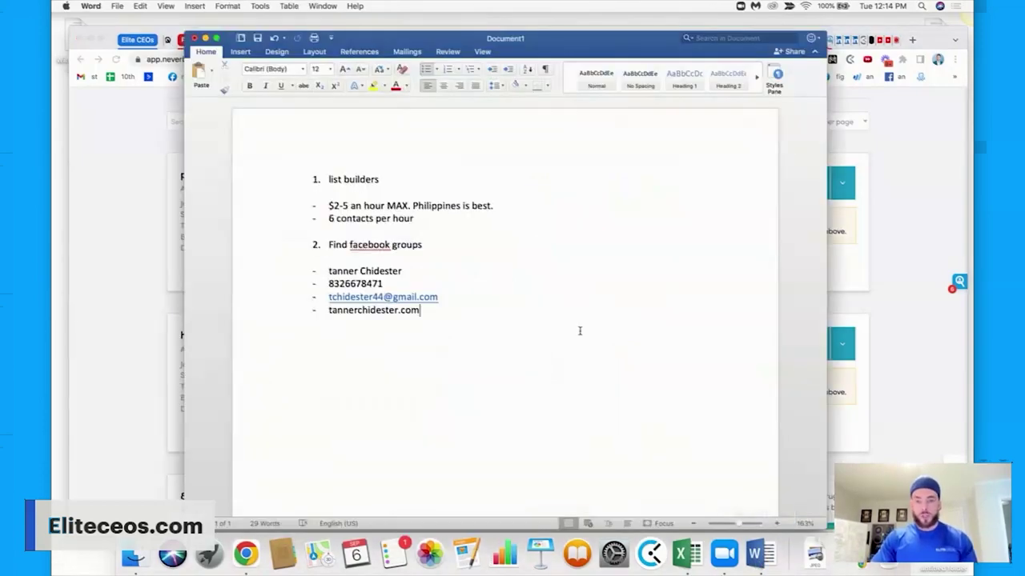
{"action": "left_click", "coordinate": [291, 176]}
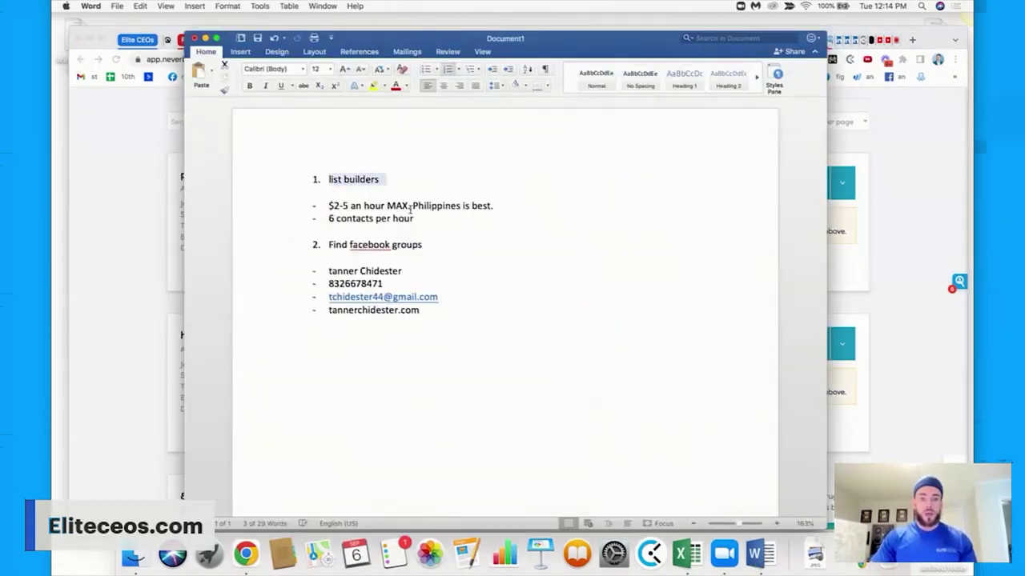
{"action": "triple_click", "coordinate": [410, 206]}
{"action": "triple_click", "coordinate": [405, 217]}
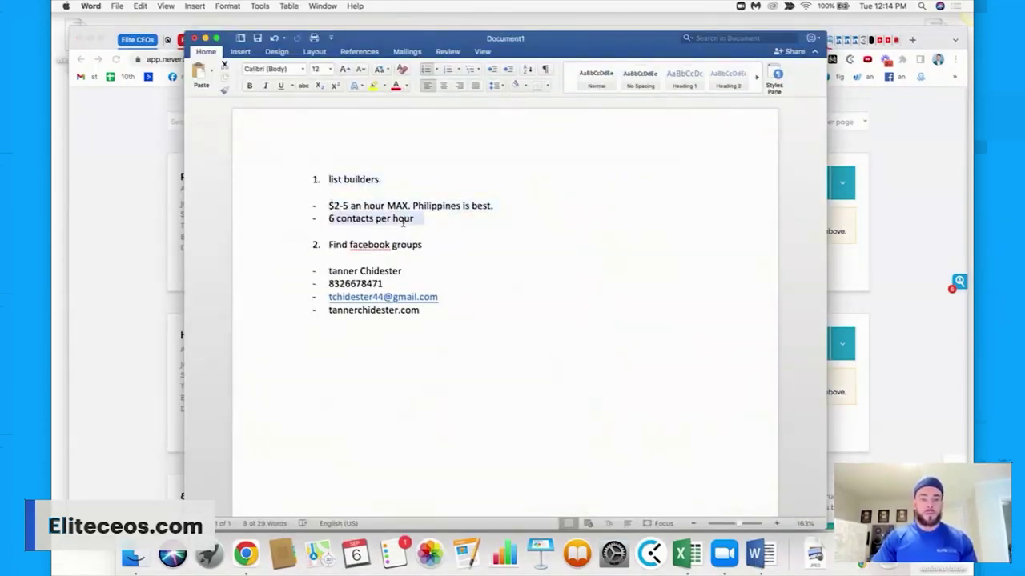
{"action": "left_click", "coordinate": [428, 219]}
{"action": "triple_click", "coordinate": [428, 218]}
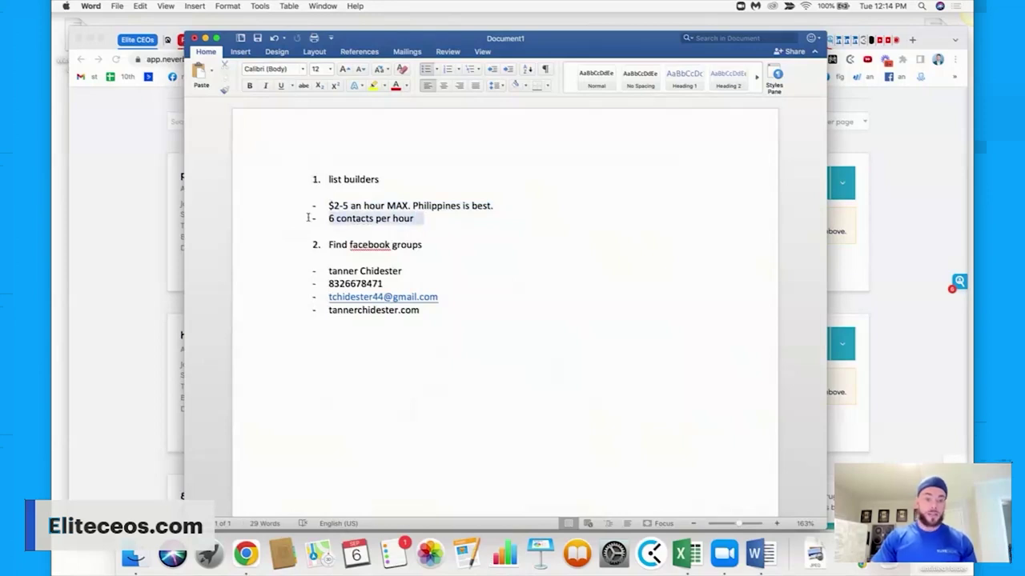
{"action": "triple_click", "coordinate": [393, 245]}
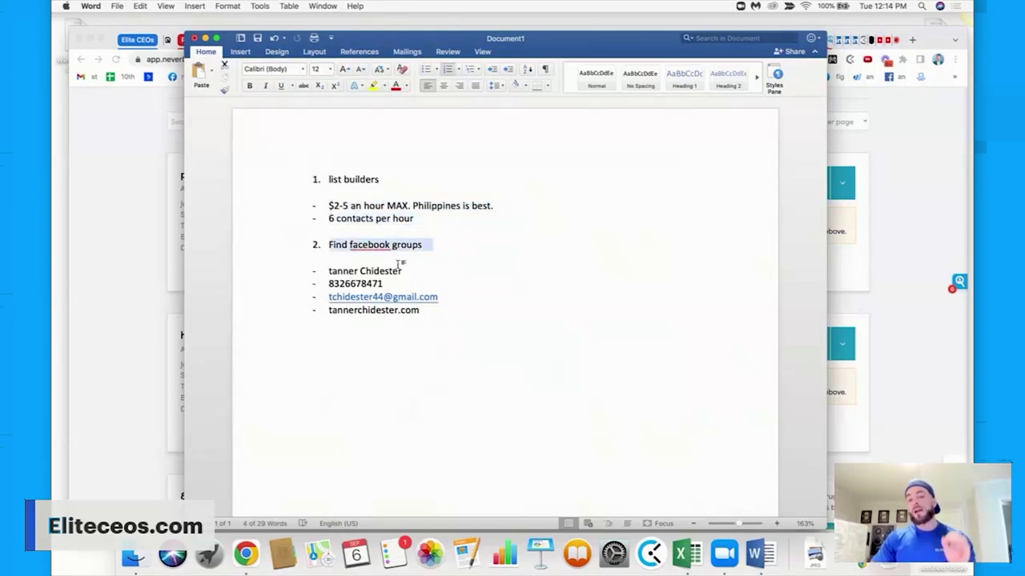
{"action": "left_click_drag", "start_coordinate": [424, 320], "coordinate": [322, 269]}
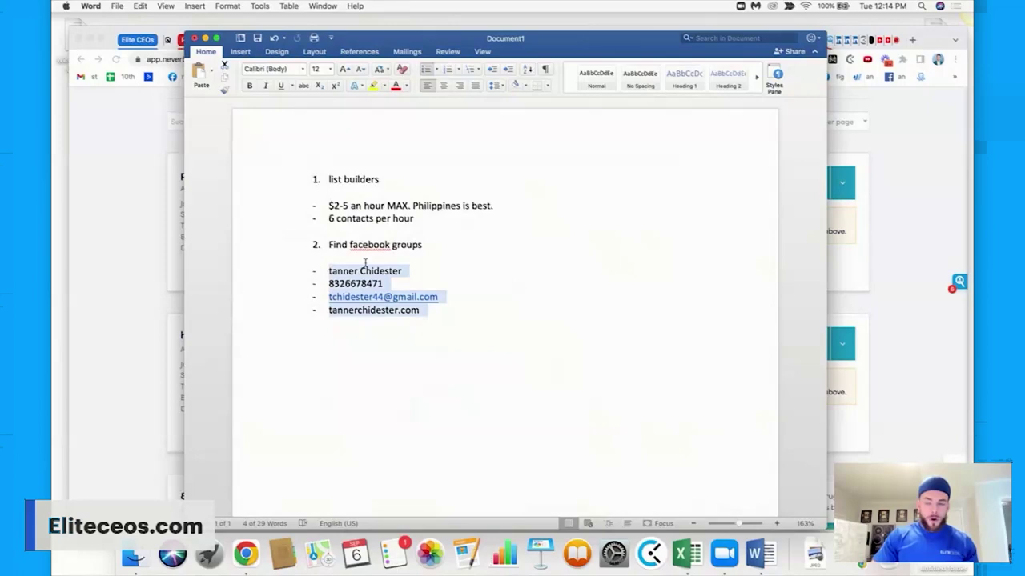
{"action": "left_click", "coordinate": [944, 188]}
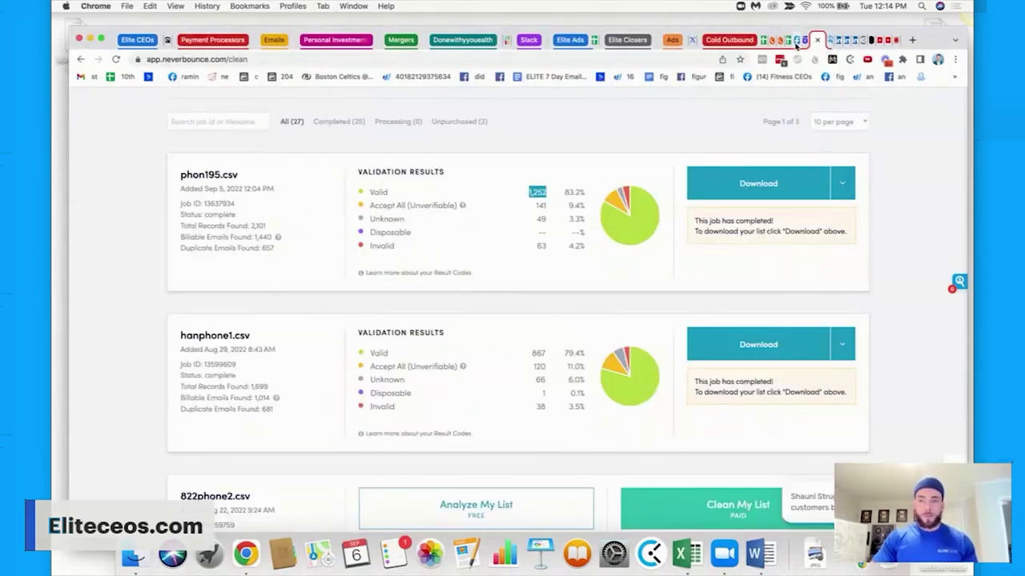
Search Facebook for the coach's own name and filter the results to People.
{"action": "left_click", "coordinate": [798, 41]}
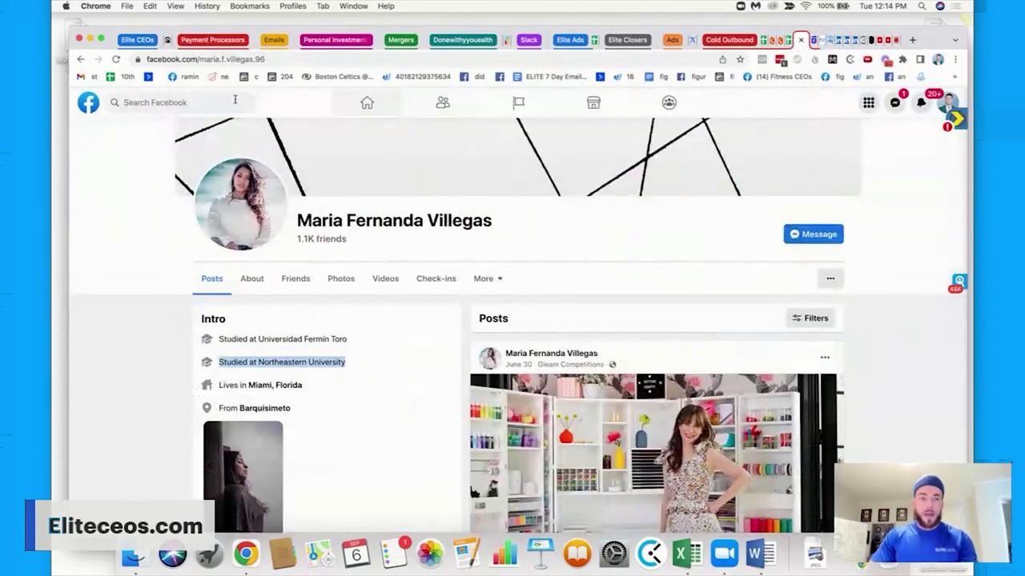
{"action": "left_click", "coordinate": [160, 103]}
{"action": "type", "text": "tanner chidester"}
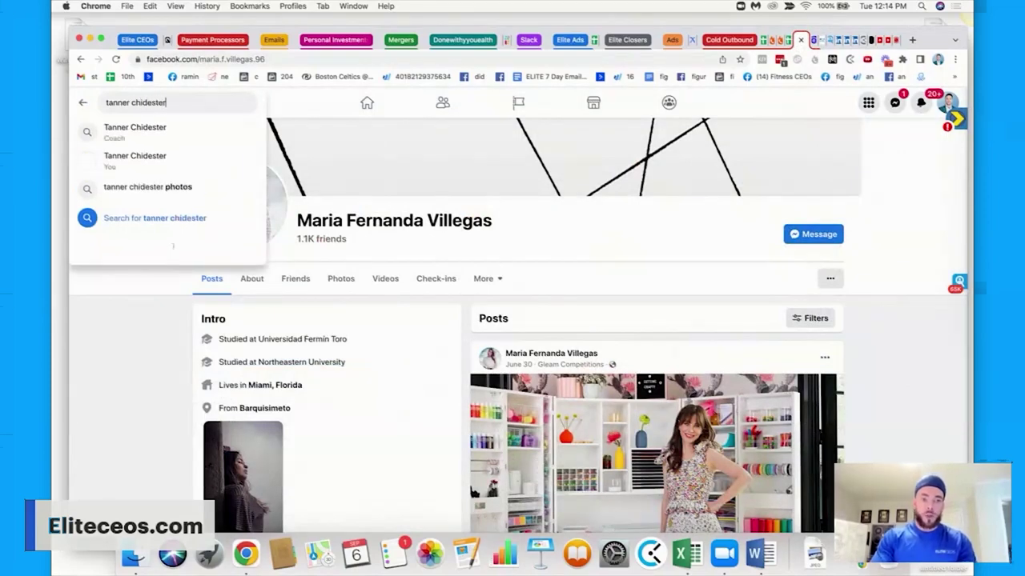
{"action": "key", "text": "Return"}
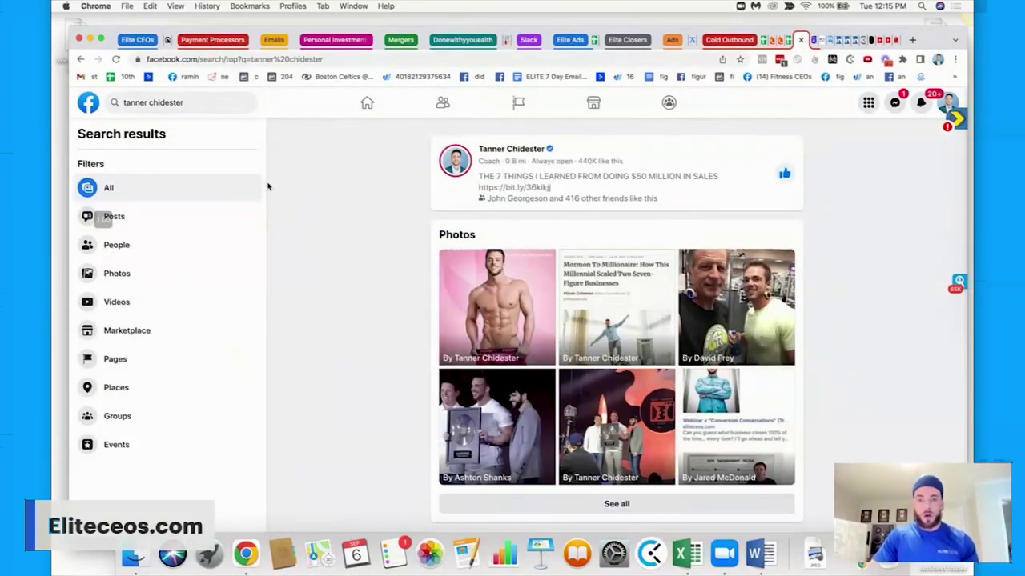
{"action": "left_click", "coordinate": [130, 246]}
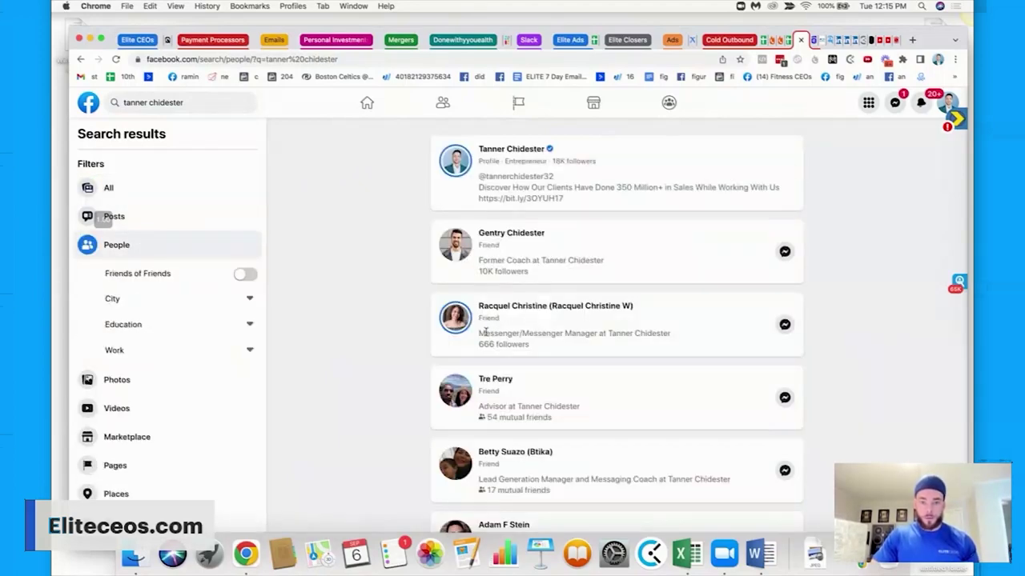
{"action": "scroll", "coordinate": [485, 331], "scroll_direction": "down", "scroll_amount": 8}
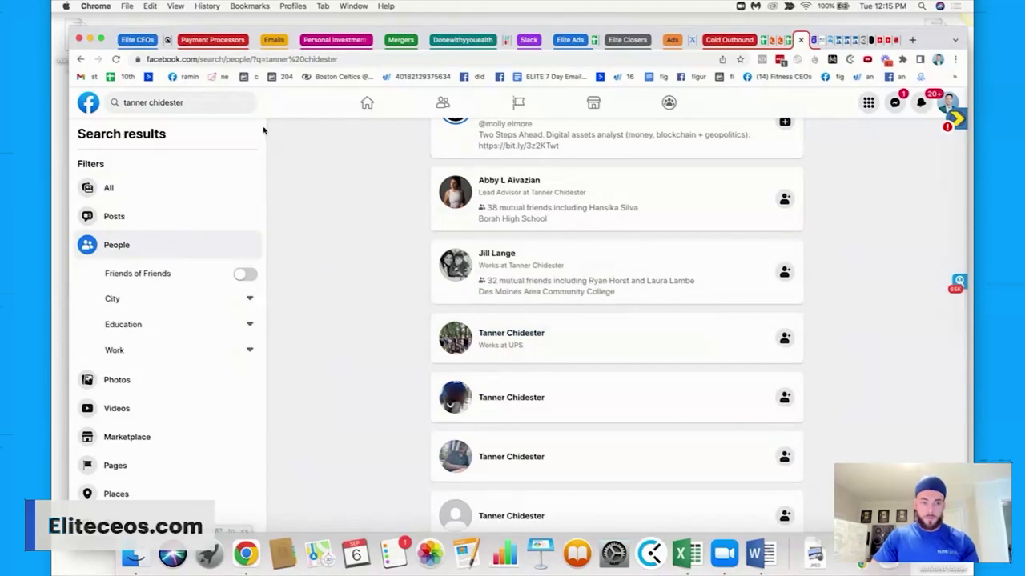
Open the coach's own profile from the Home sidebar and scroll through its intro details.
{"action": "left_click", "coordinate": [367, 103]}
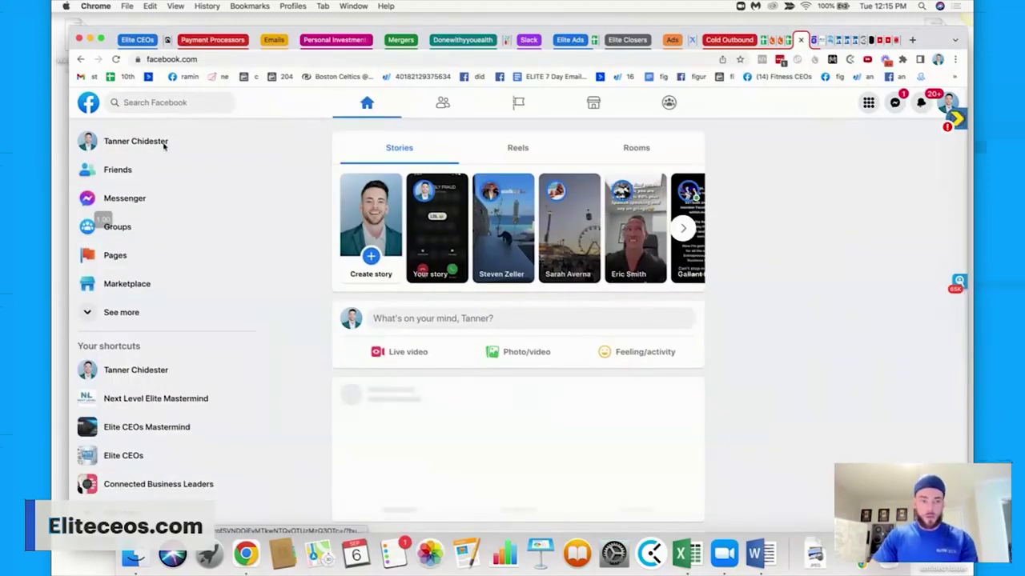
{"action": "left_click", "coordinate": [163, 145]}
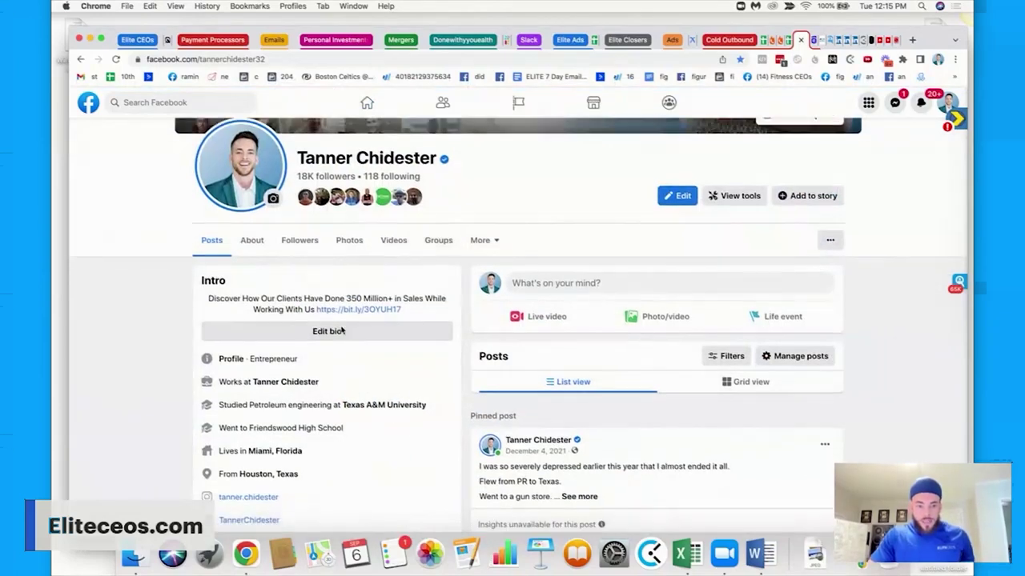
{"action": "scroll", "coordinate": [240, 436], "scroll_direction": "down", "scroll_amount": 3}
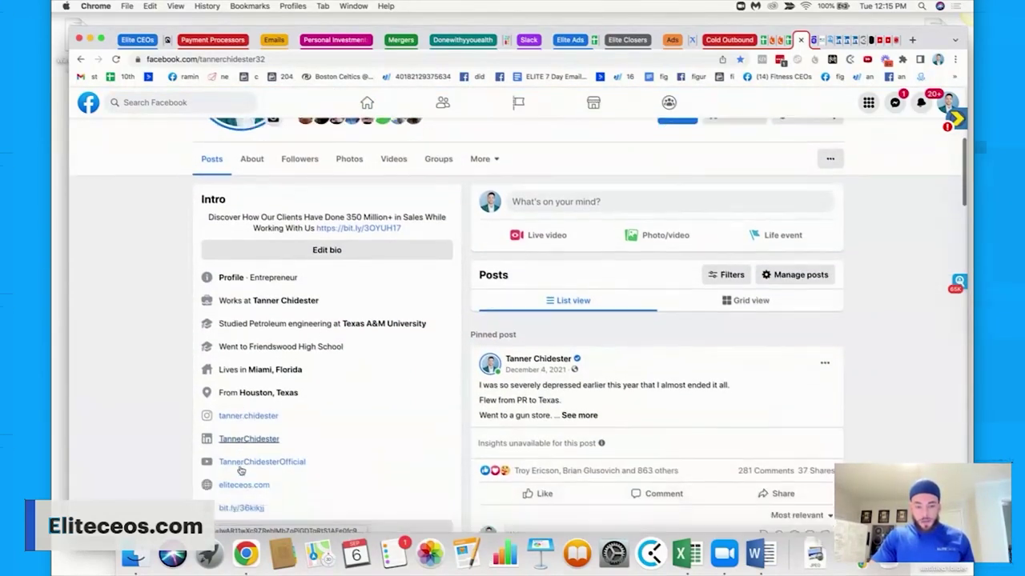
{"action": "scroll", "coordinate": [240, 471], "scroll_direction": "down", "scroll_amount": 1}
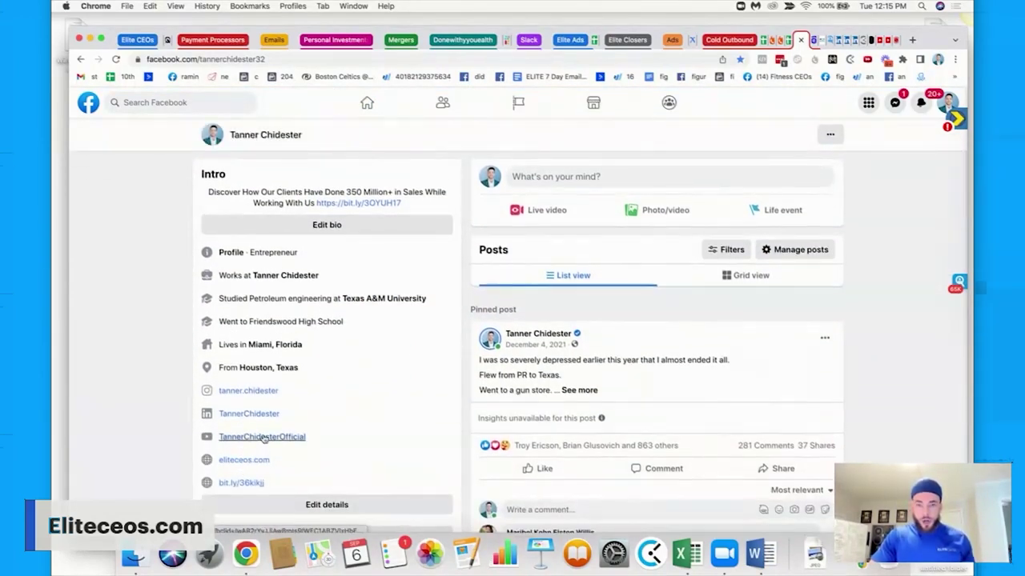
{"action": "scroll", "coordinate": [264, 438], "scroll_direction": "up", "scroll_amount": 1}
Replace the earlier Names filter with the coach's name and run the Seamless.AI search.
{"action": "left_click", "coordinate": [821, 39]}
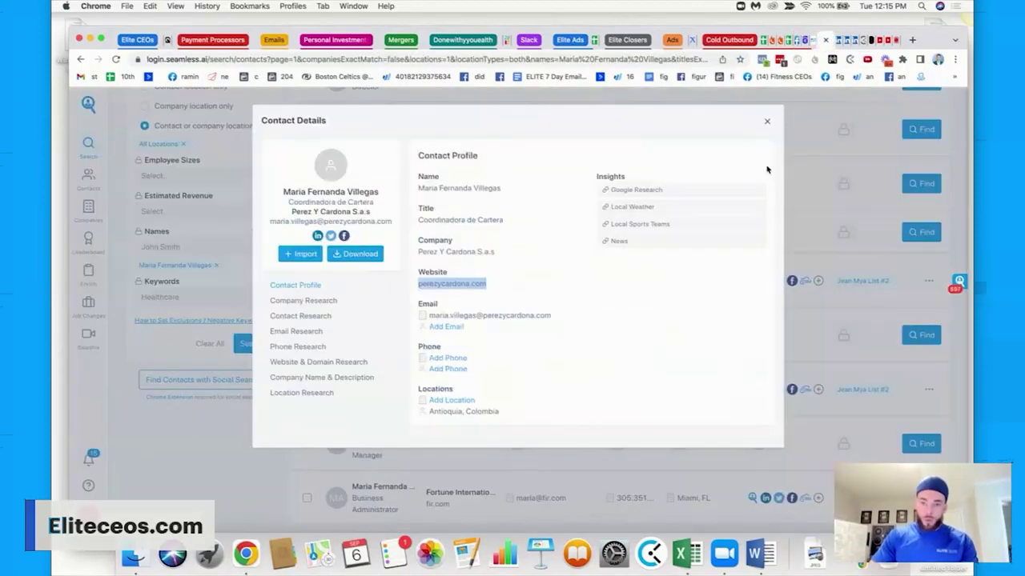
{"action": "left_click", "coordinate": [767, 121]}
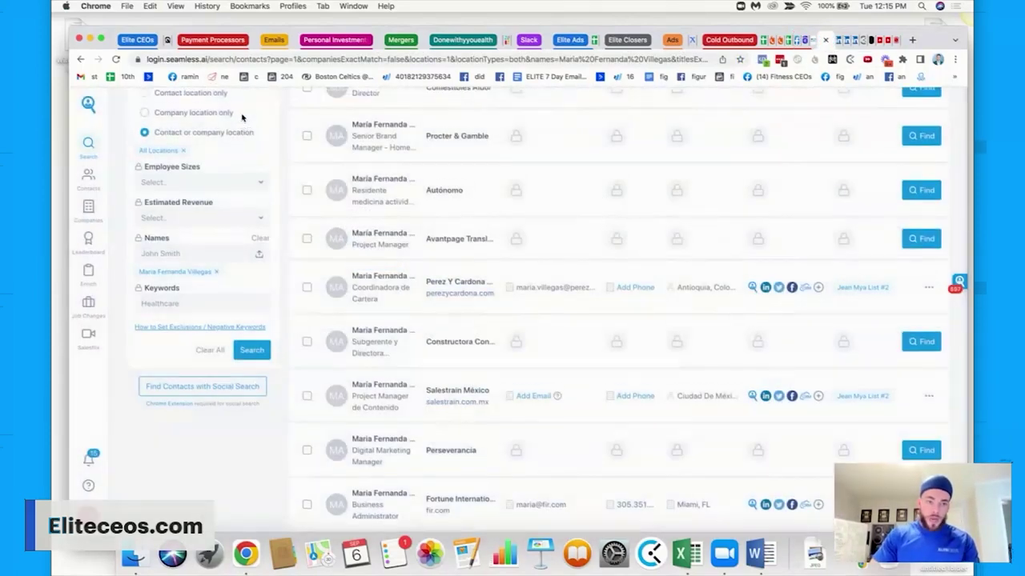
{"action": "scroll", "coordinate": [242, 118], "scroll_direction": "up", "scroll_amount": 5}
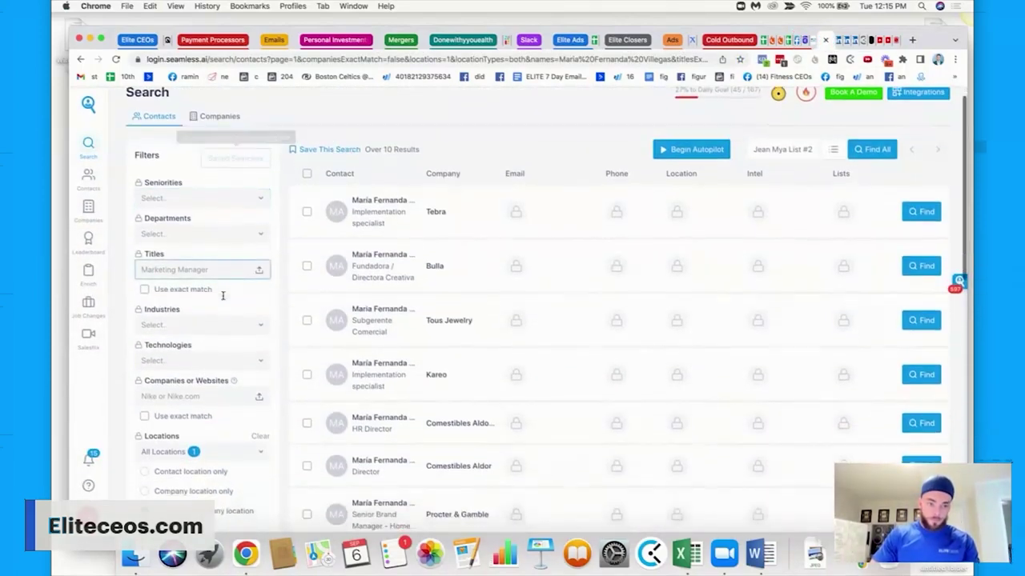
{"action": "scroll", "coordinate": [222, 296], "scroll_direction": "down", "scroll_amount": 6}
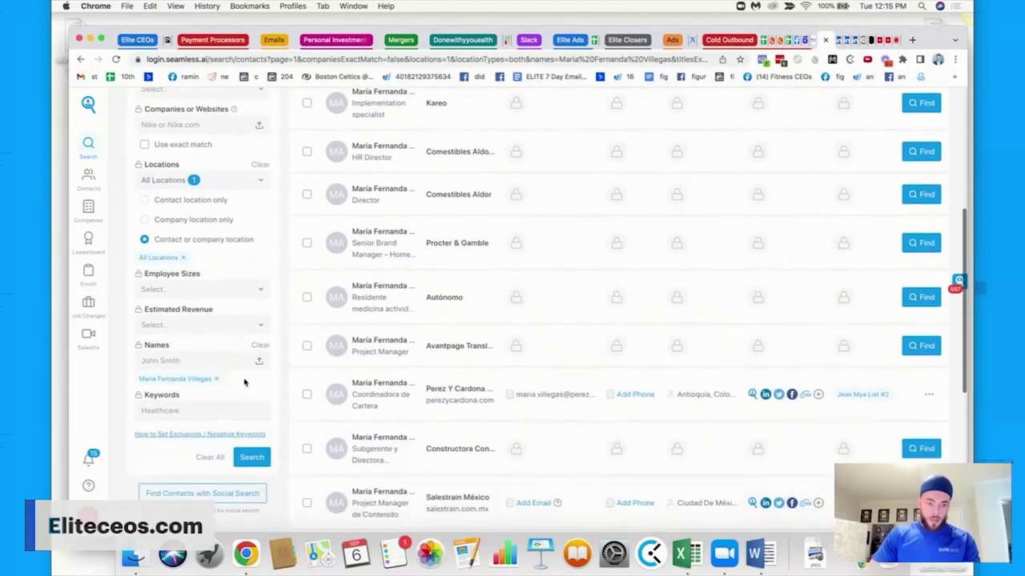
{"action": "left_click", "coordinate": [216, 379]}
{"action": "left_click", "coordinate": [194, 360]}
{"action": "type", "text": "tanner"}
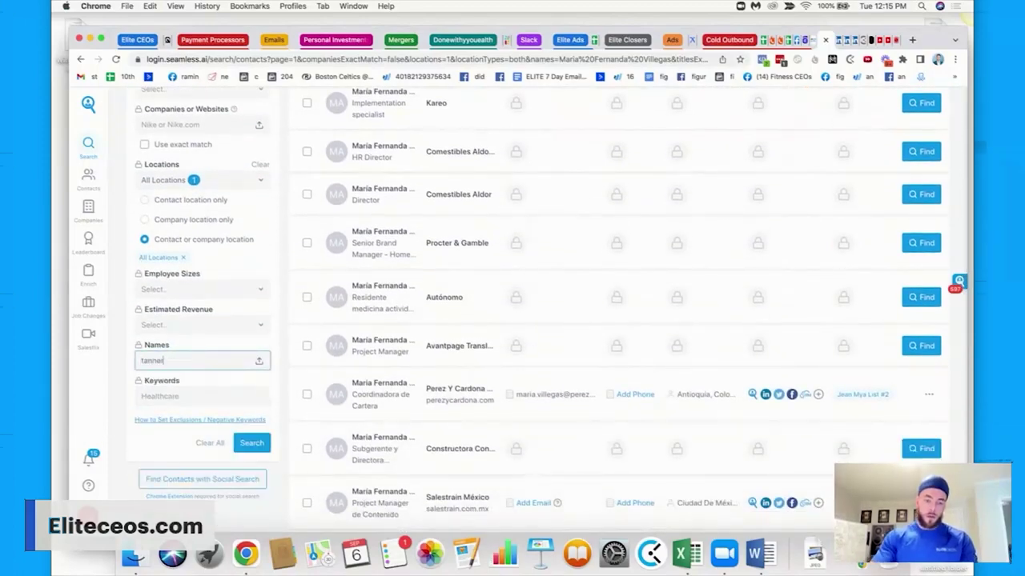
{"action": "type", "text": " chidester"}
{"action": "key", "text": "Return"}
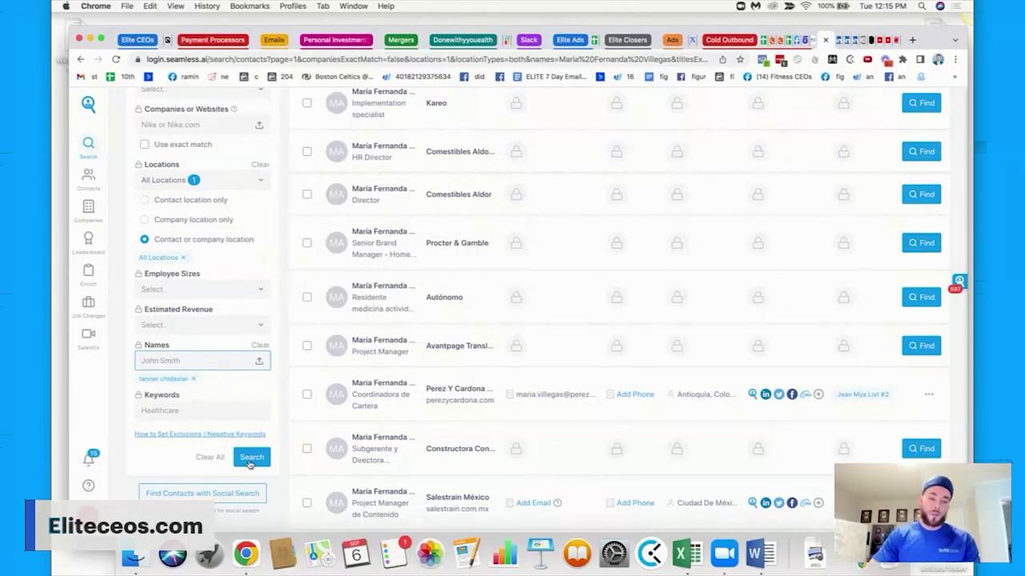
{"action": "left_click", "coordinate": [251, 458]}
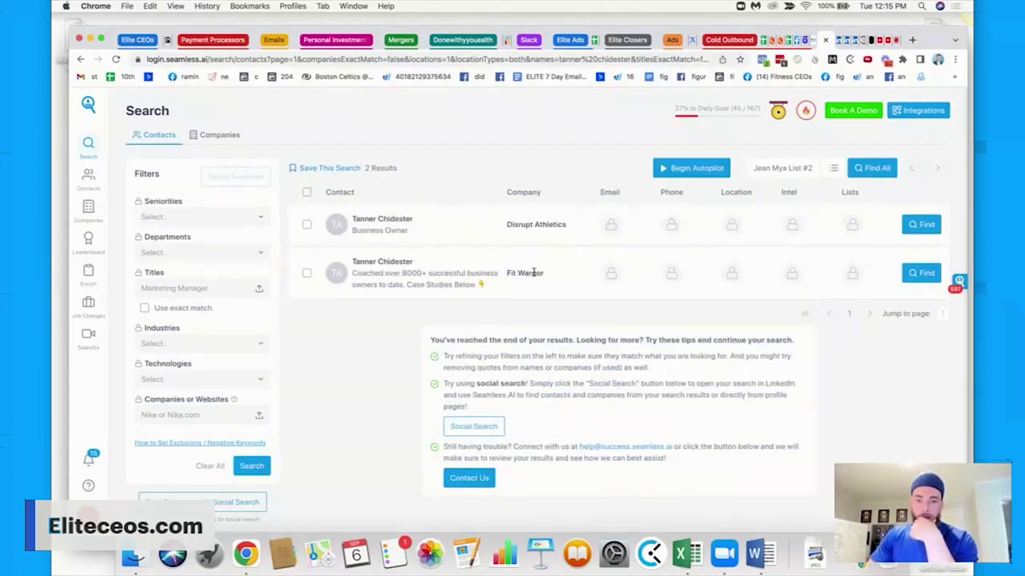
Reveal email, phone and location for the Disrupt Athletics and Fit Warrior matches.
{"action": "left_click_drag", "start_coordinate": [544, 276], "coordinate": [506, 274]}
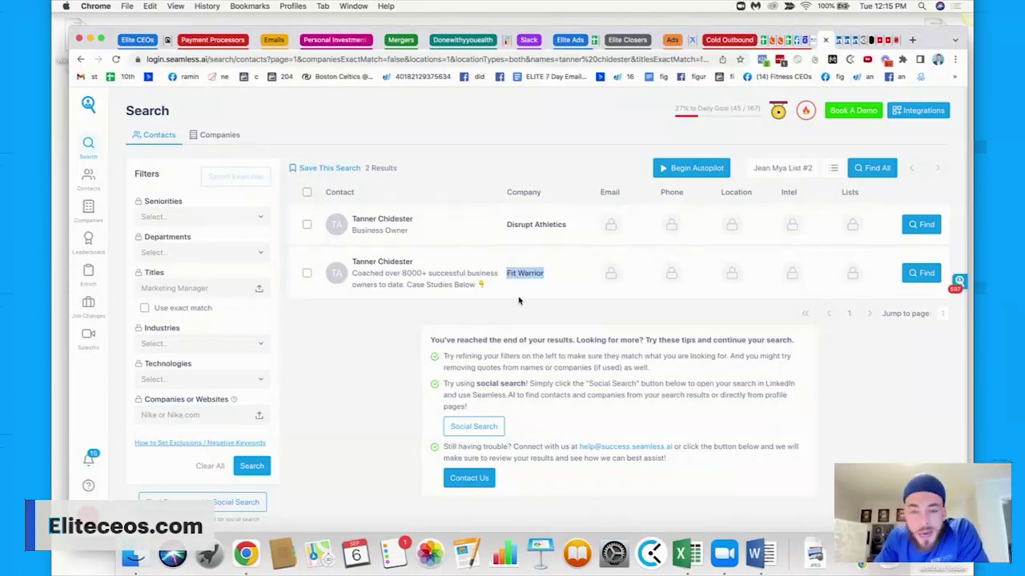
{"action": "left_click", "coordinate": [922, 225]}
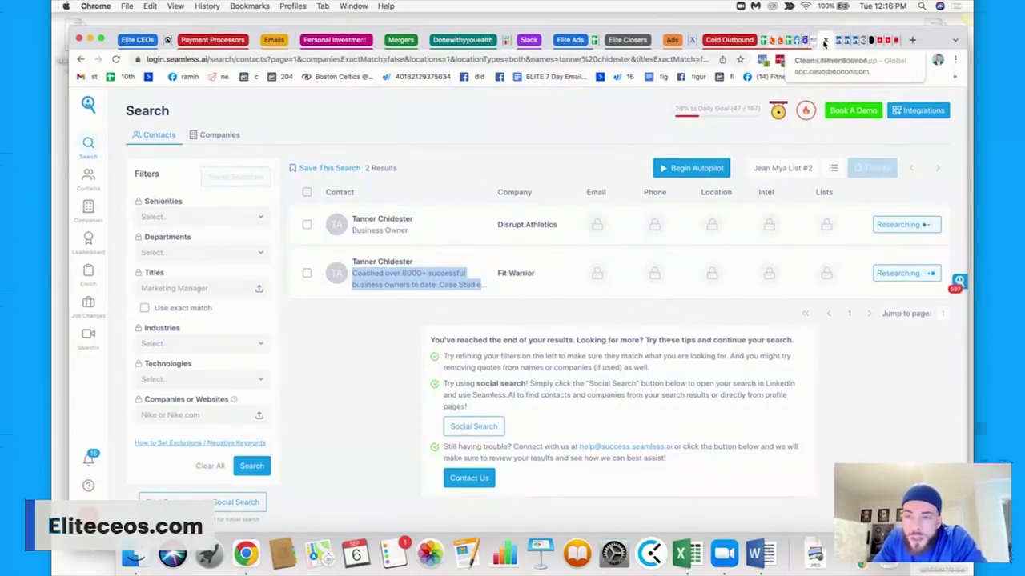
{"action": "left_click", "coordinate": [814, 41]}
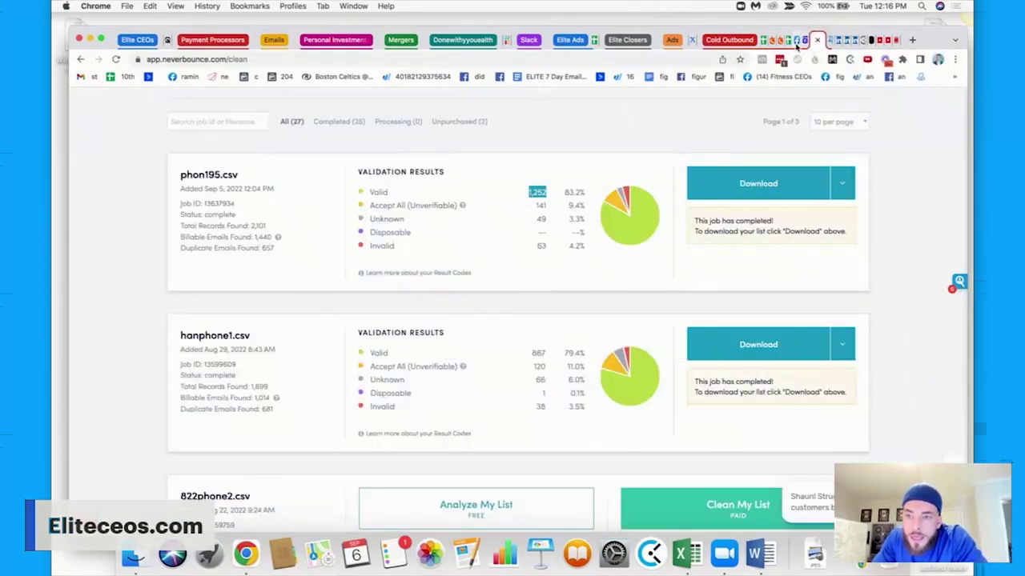
{"action": "left_click", "coordinate": [829, 40]}
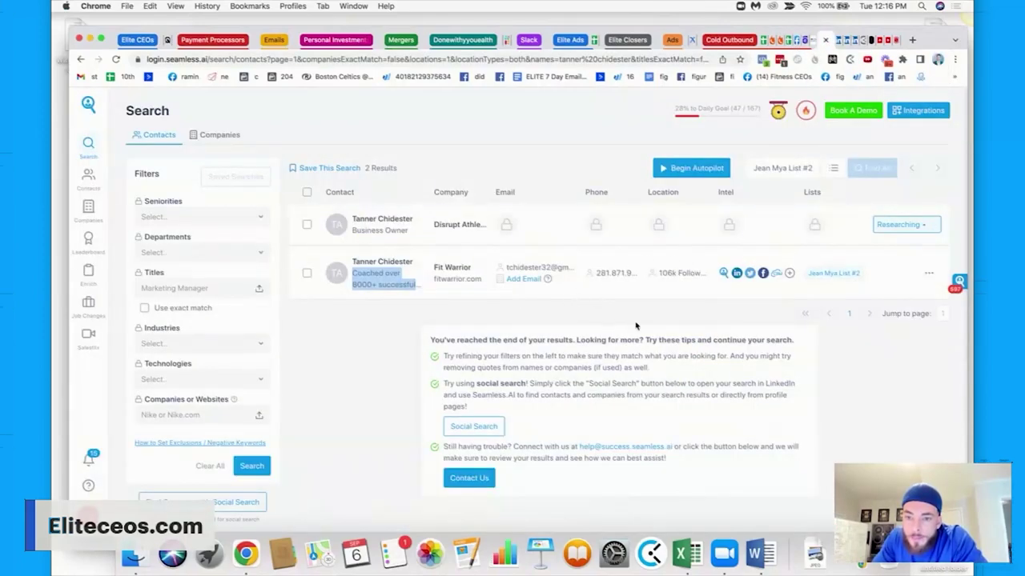
{"action": "mouse_move", "coordinate": [622, 277]}
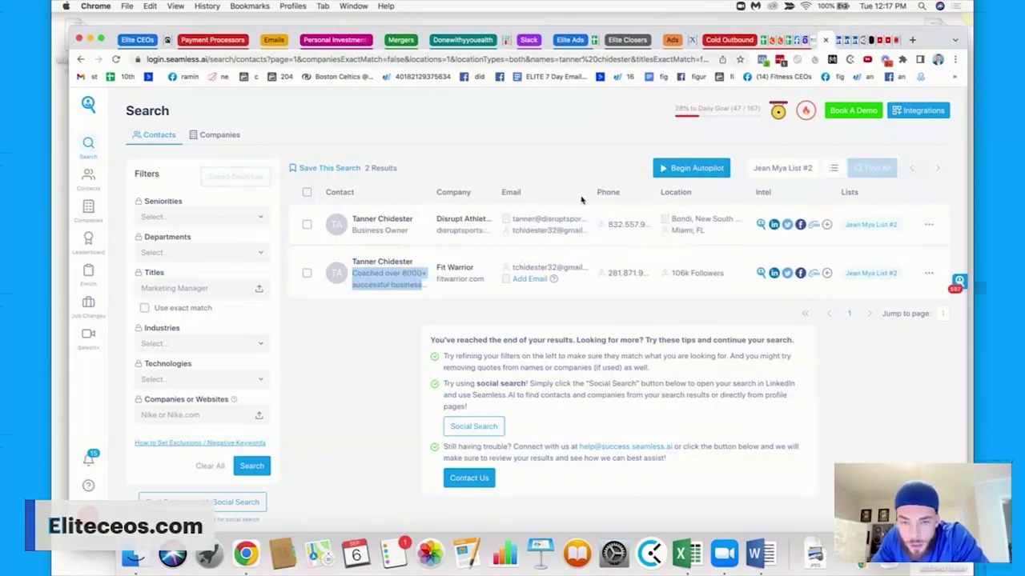
{"action": "mouse_move", "coordinate": [555, 226]}
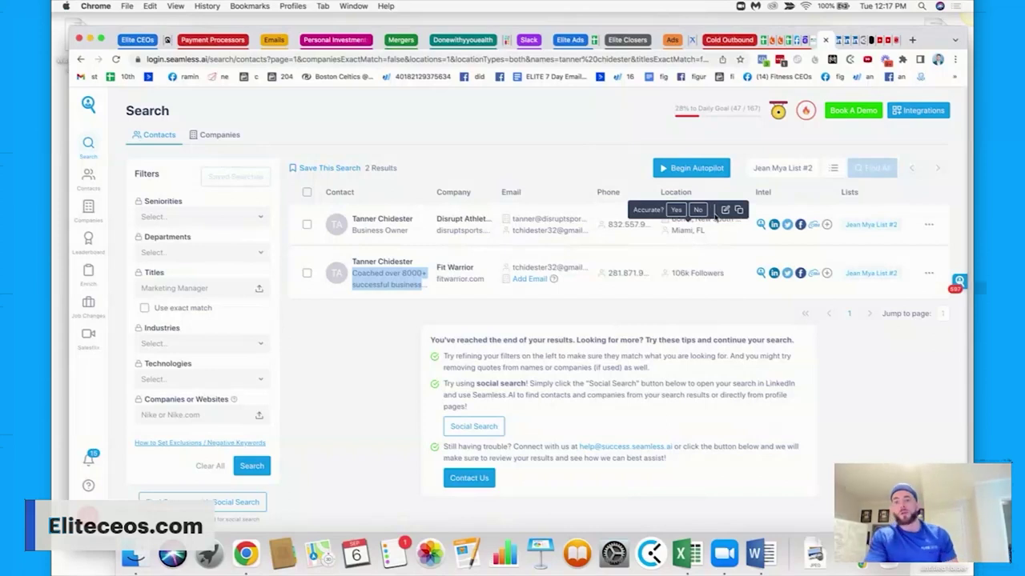
{"action": "mouse_move", "coordinate": [715, 226]}
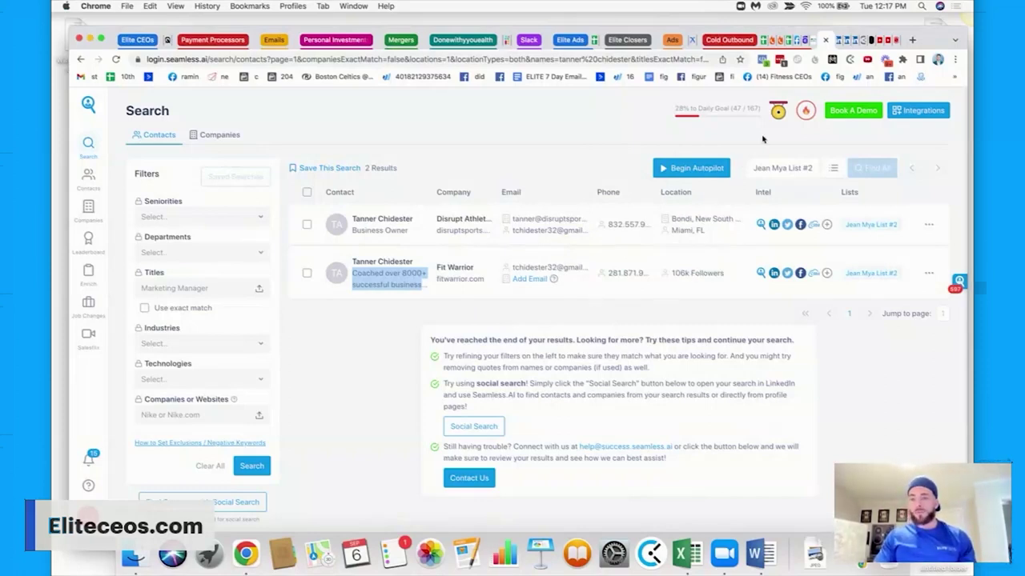
{"action": "left_click", "coordinate": [755, 554]}
Add item '3. Dialer system' with dash bullets for phoneburner and Kixie.
{"action": "left_click", "coordinate": [483, 343]}
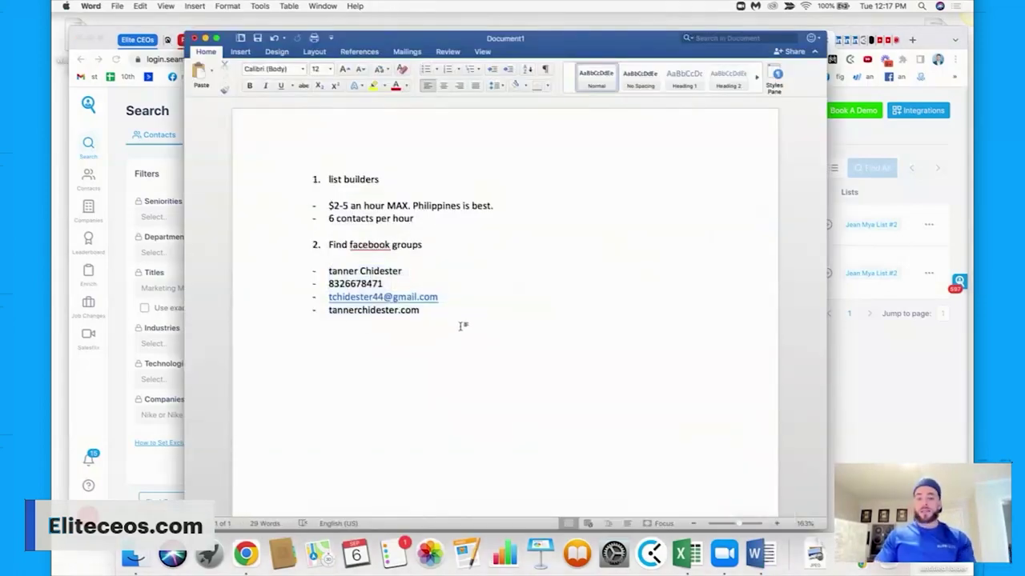
{"action": "type", "text": "3. Dial"}
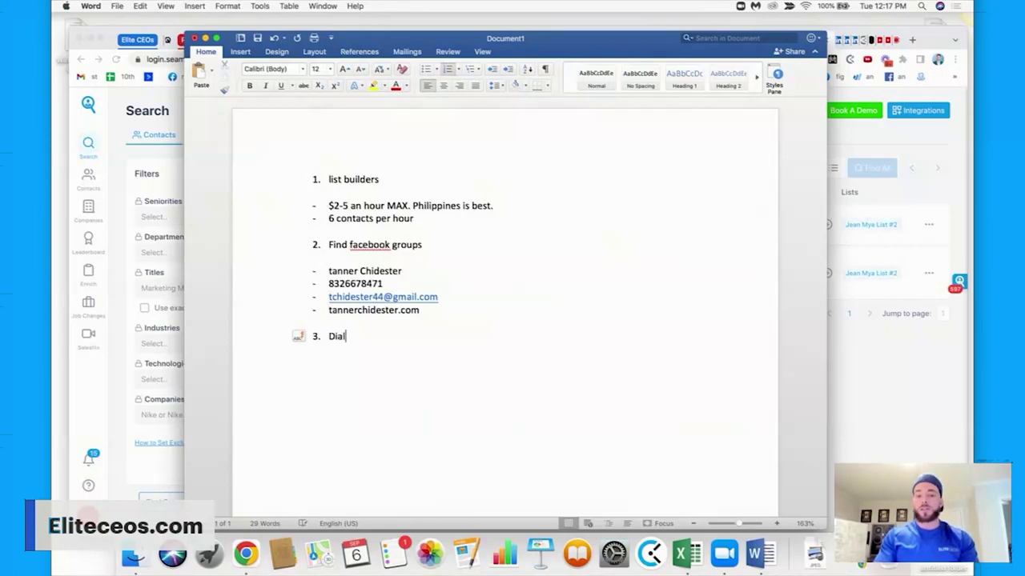
{"action": "type", "text": "er system"}
{"action": "key", "text": "Return"}
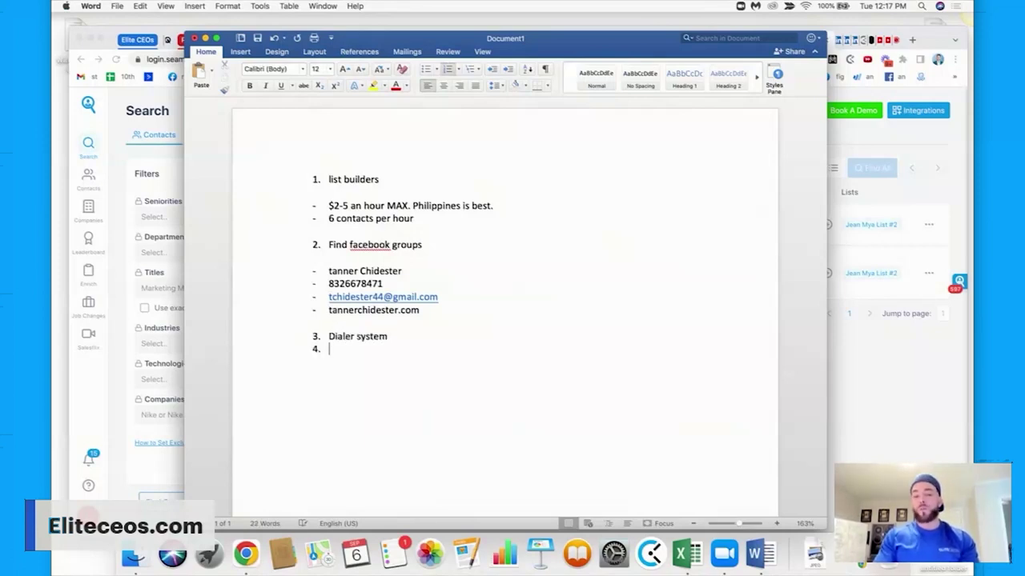
{"action": "key", "text": "Return"}
{"action": "type", "text": "- pho"}
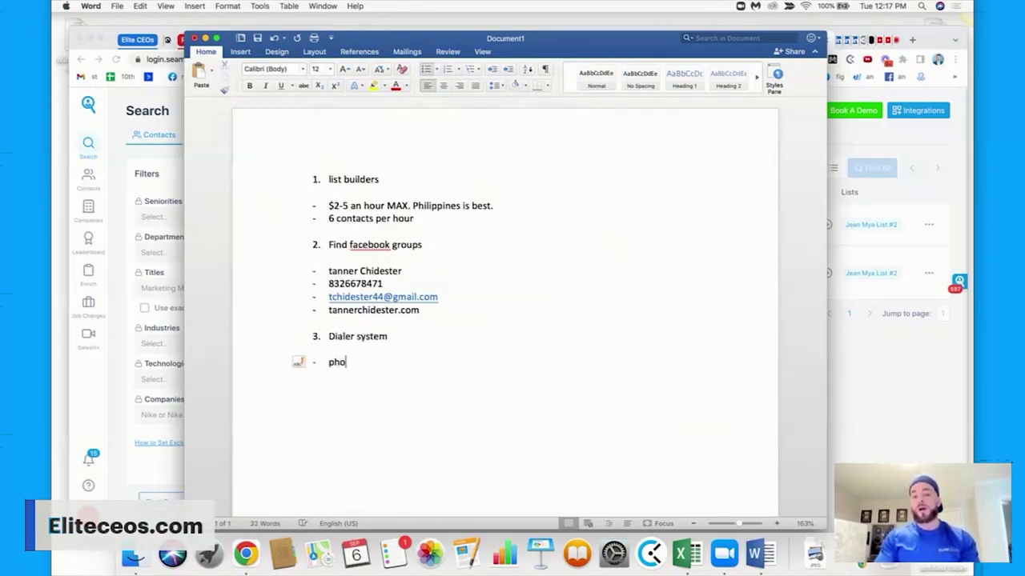
{"action": "type", "text": "neburner"}
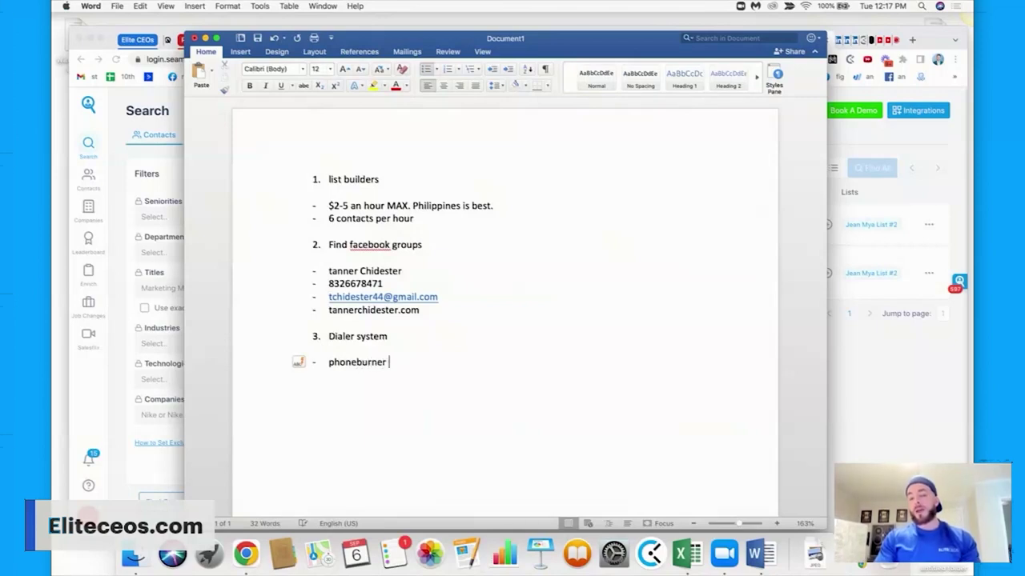
{"action": "key", "text": "Return"}
{"action": "type", "text": "Kixie"}
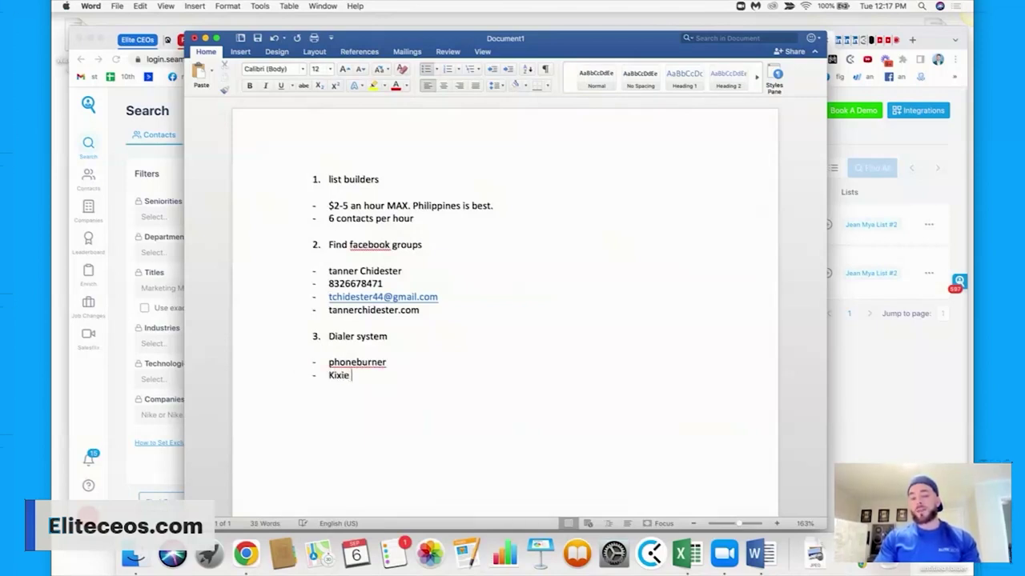
Annotate the dialers: phoneburner local ID US/Canada only, Kixie local ID/international.
{"action": "left_click", "coordinate": [416, 362]}
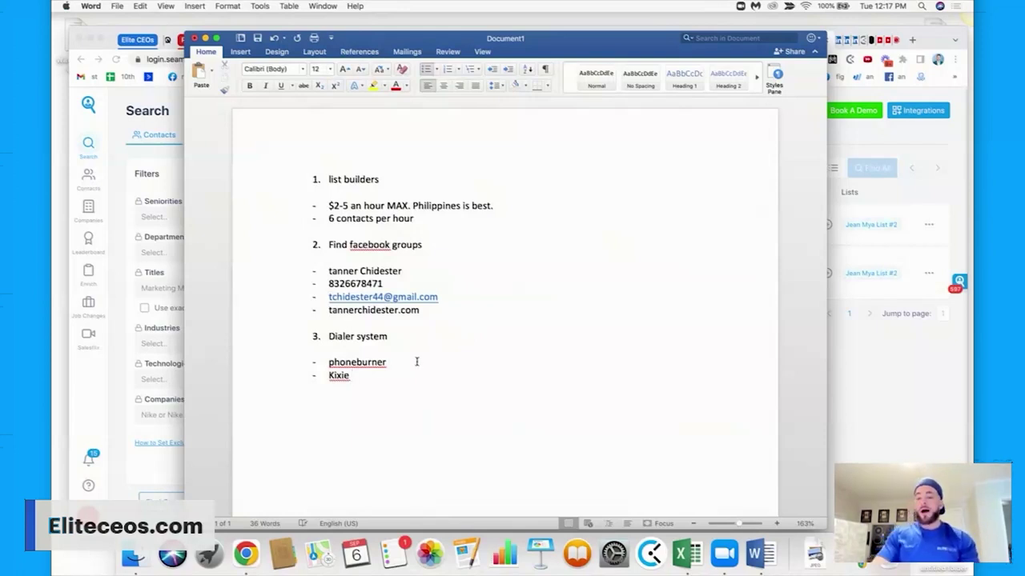
{"action": "type", "text": "- loc"}
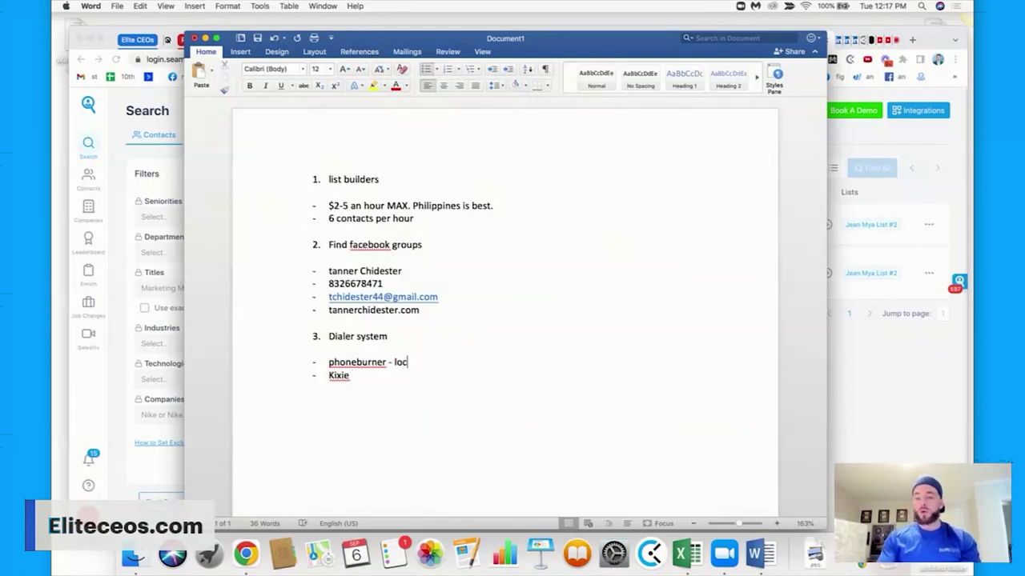
{"action": "type", "text": "al ld"}
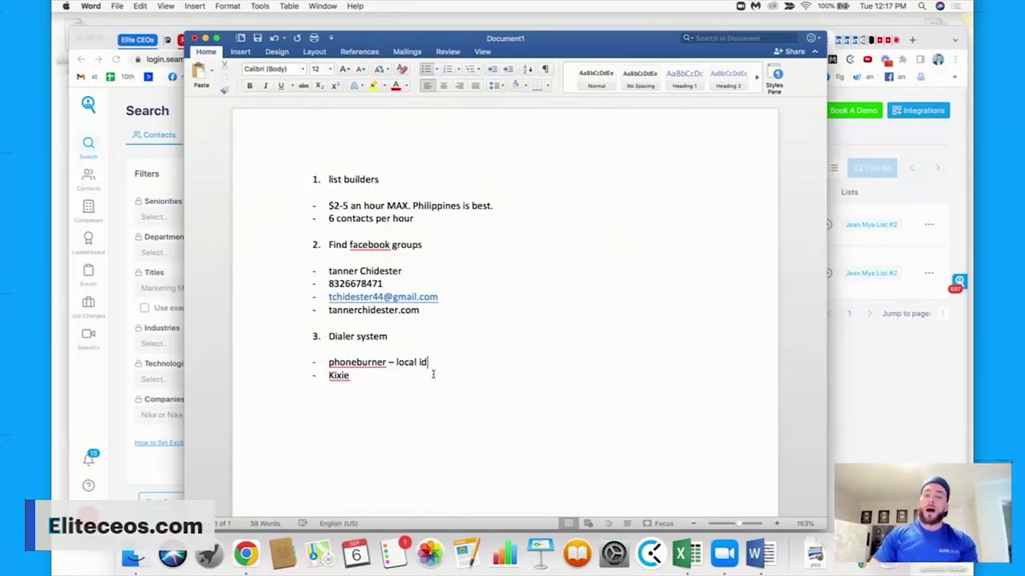
{"action": "type", "text": "y usa/canada"}
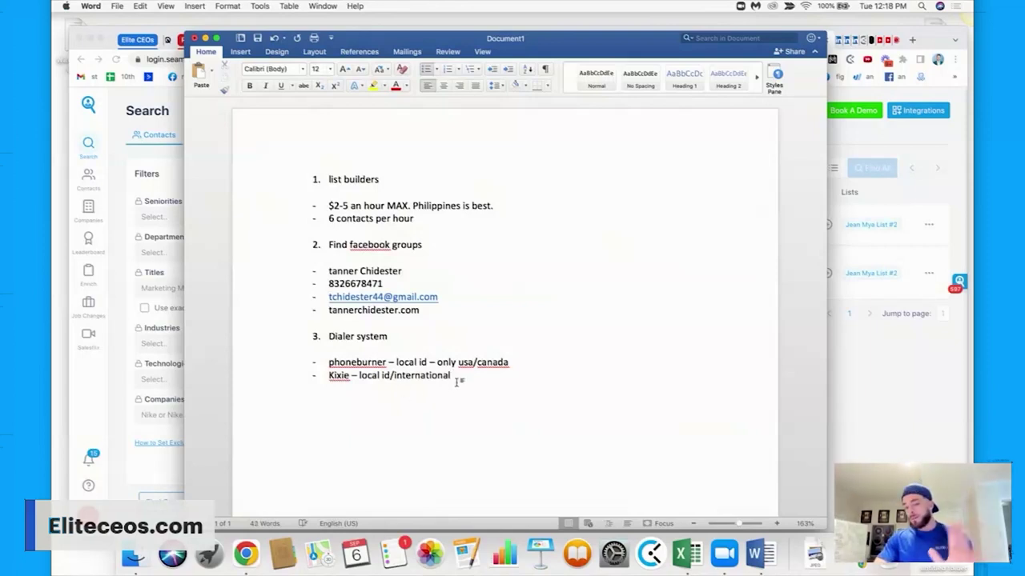
{"action": "left_click_drag", "start_coordinate": [443, 377], "coordinate": [311, 359]}
{"action": "left_click", "coordinate": [542, 389]}
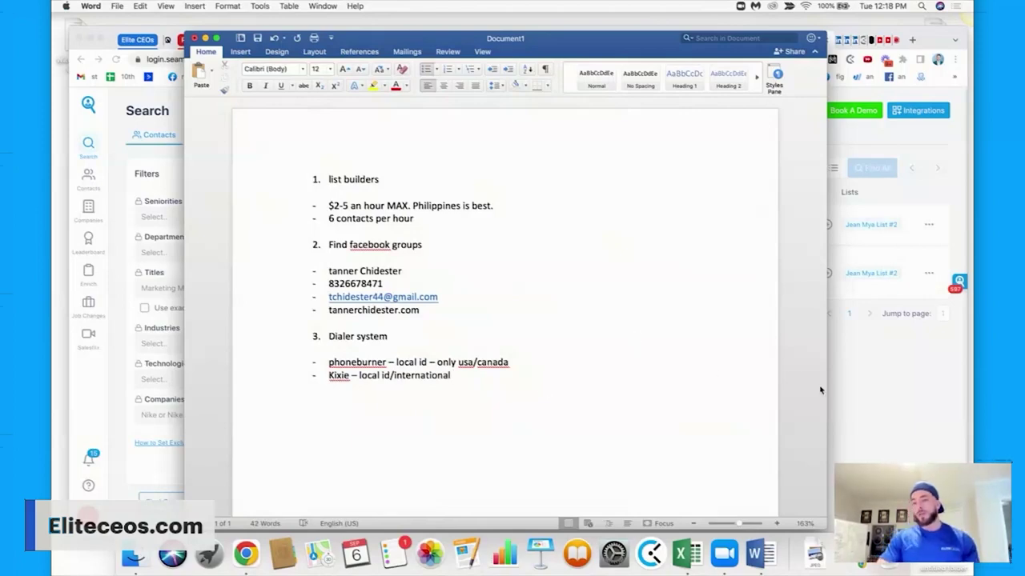
{"action": "left_click", "coordinate": [840, 384]}
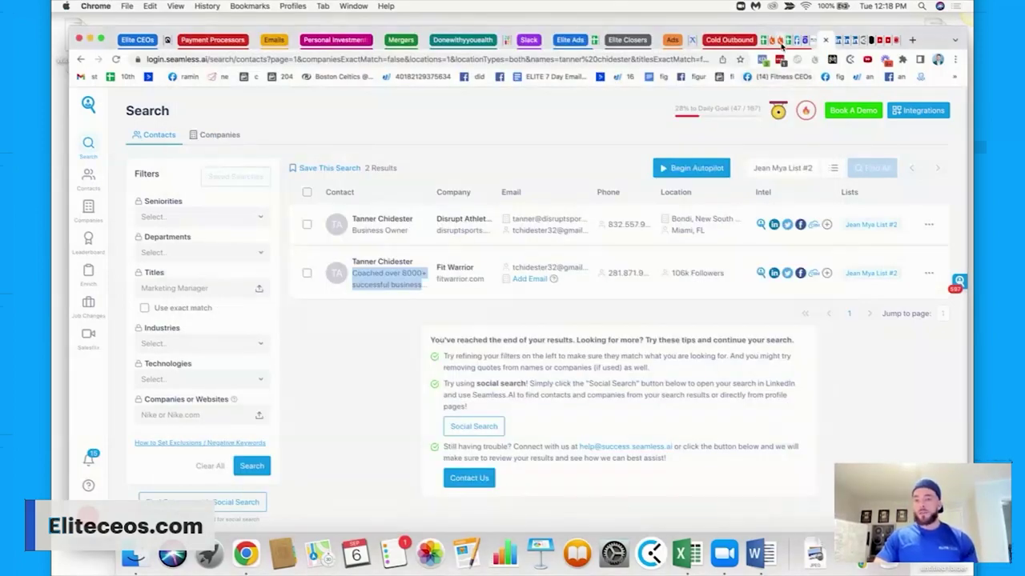
Start a PhoneBurner contact import, then cancel the file selection.
{"action": "left_click", "coordinate": [773, 42]}
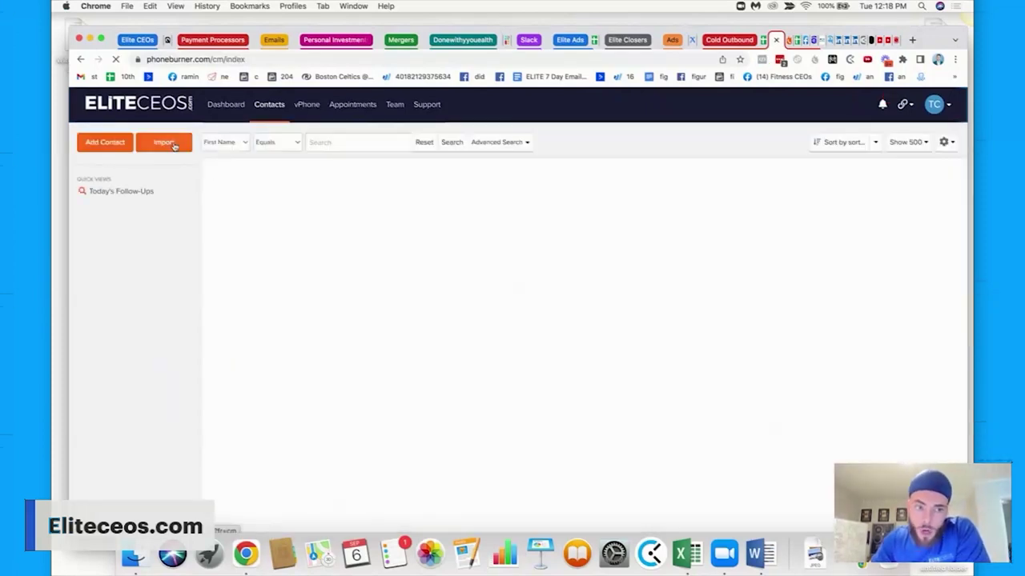
{"action": "left_click", "coordinate": [164, 142]}
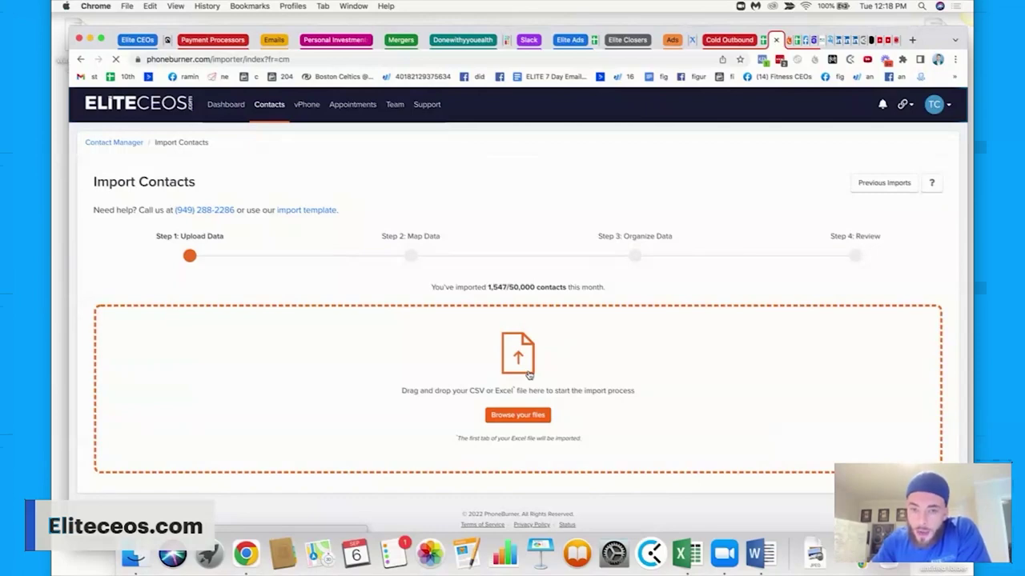
{"action": "left_click", "coordinate": [528, 374]}
{"action": "left_click", "coordinate": [683, 313]}
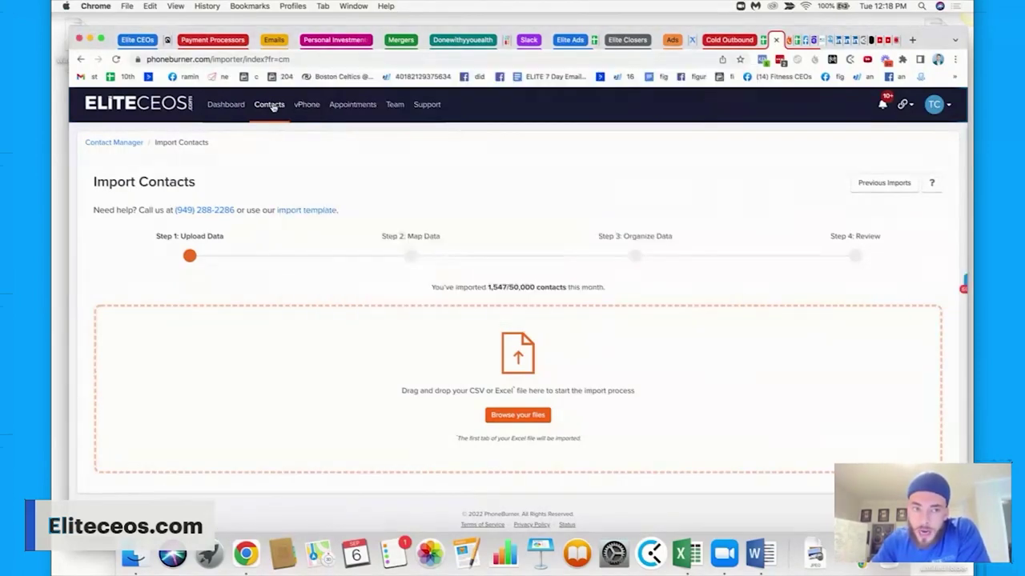
Open the Sample Contacts folder and select its only contact.
{"action": "left_click", "coordinate": [269, 104]}
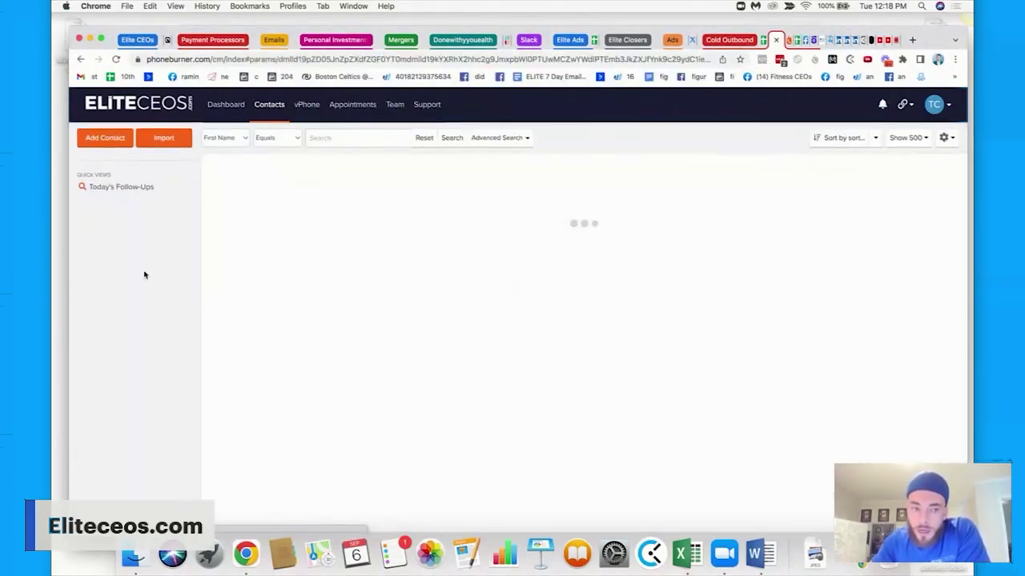
{"action": "scroll", "coordinate": [141, 326], "scroll_direction": "down", "scroll_amount": 5}
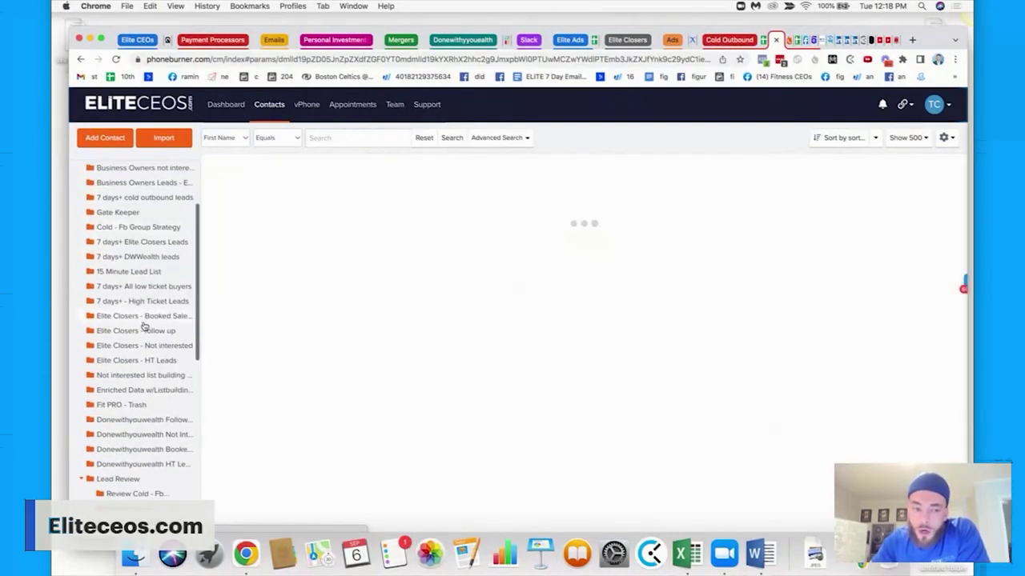
{"action": "scroll", "coordinate": [142, 327], "scroll_direction": "up", "scroll_amount": 3}
{"action": "scroll", "coordinate": [140, 302], "scroll_direction": "down", "scroll_amount": 4}
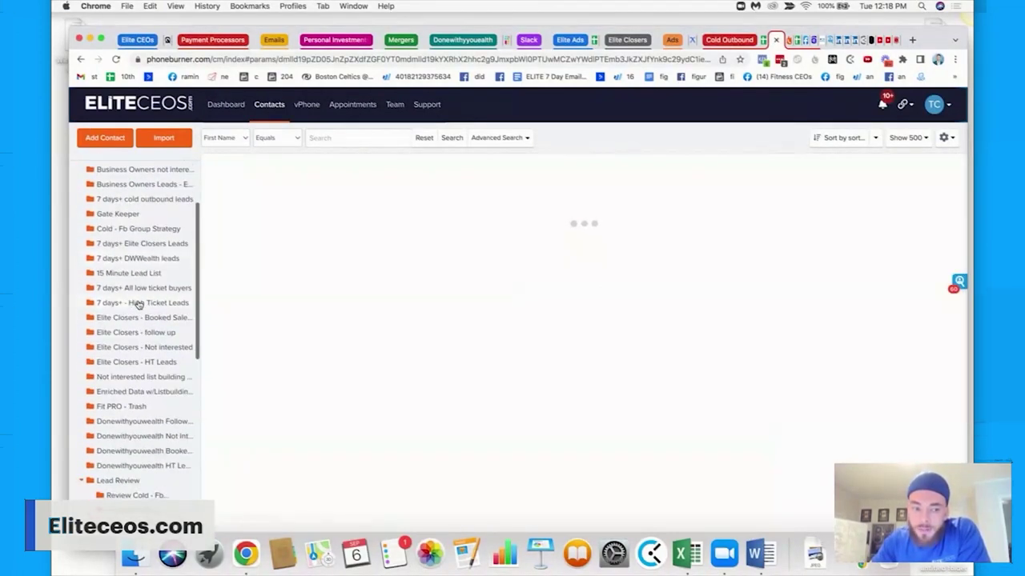
{"action": "scroll", "coordinate": [138, 305], "scroll_direction": "down", "scroll_amount": 8}
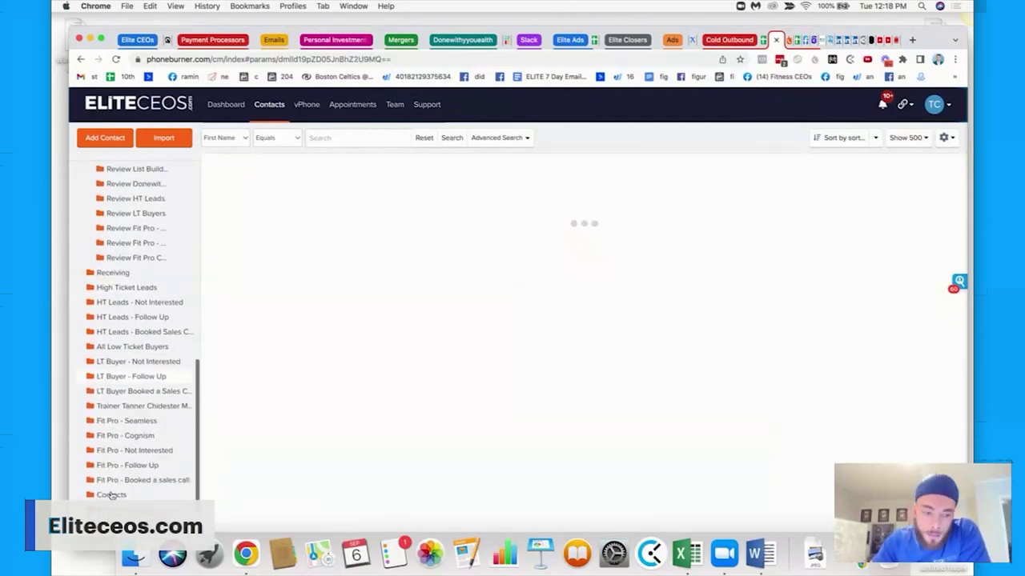
{"action": "left_click", "coordinate": [109, 496]}
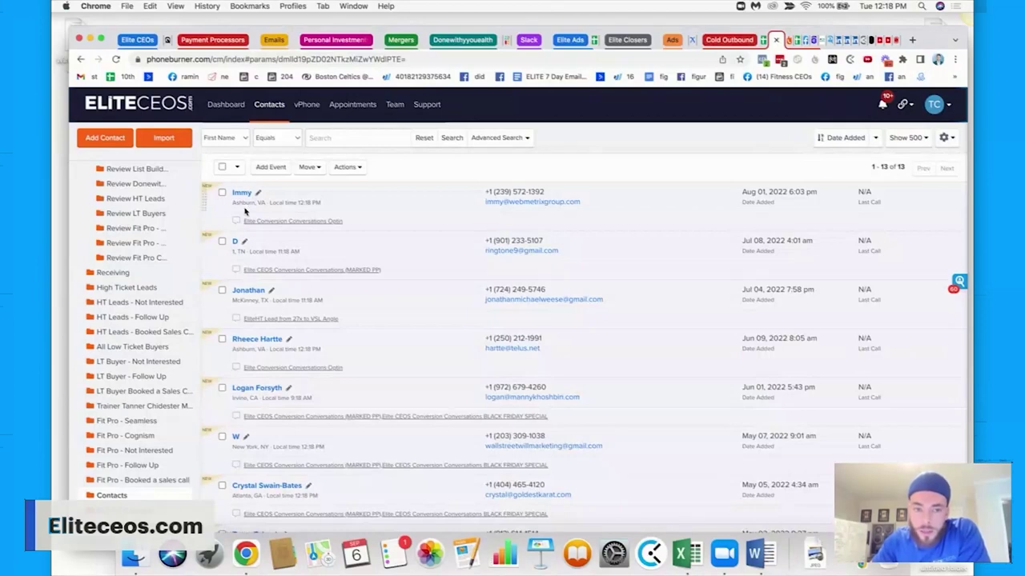
{"action": "scroll", "coordinate": [128, 393], "scroll_direction": "down", "scroll_amount": 3}
{"action": "left_click", "coordinate": [125, 395]}
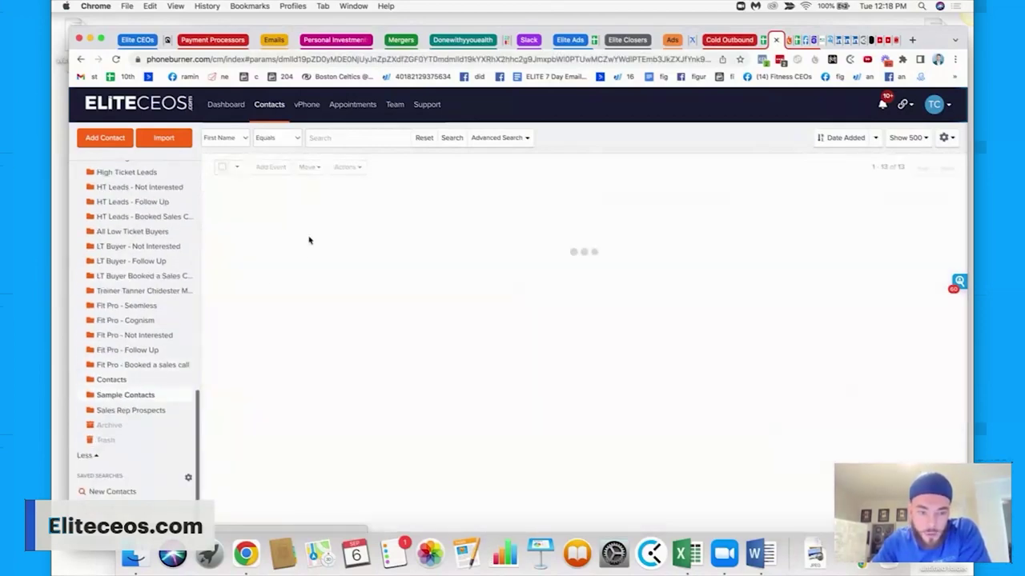
{"action": "left_click", "coordinate": [222, 194]}
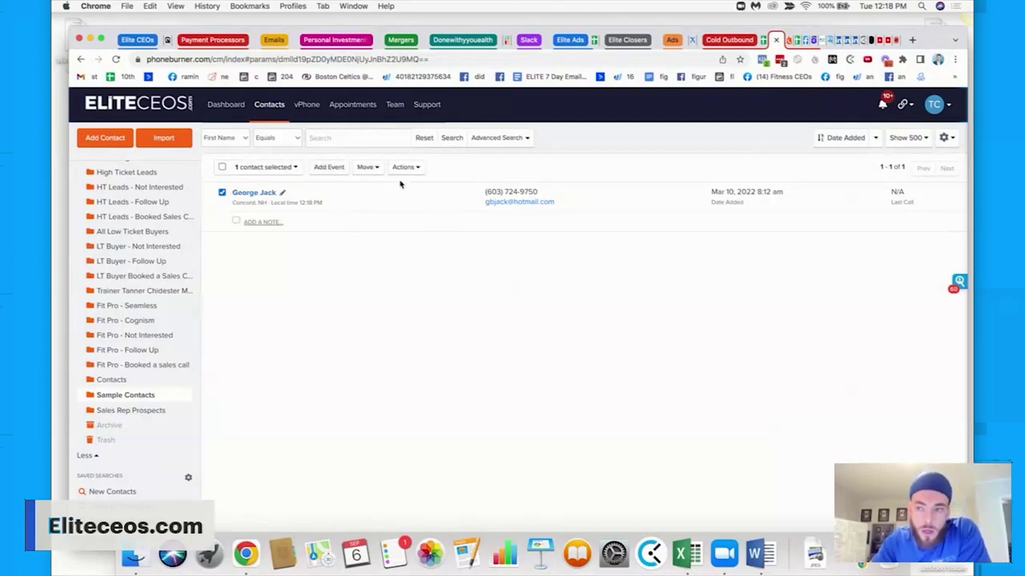
{"action": "left_click", "coordinate": [396, 117]}
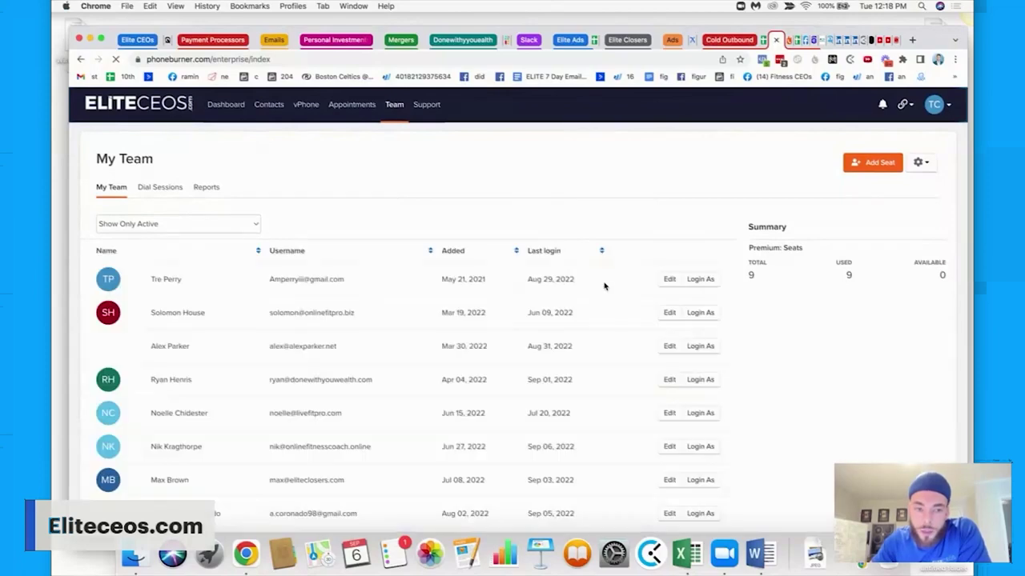
Log in as a team member and select all five contacts in its Sample Contacts folder.
{"action": "left_click", "coordinate": [700, 312]}
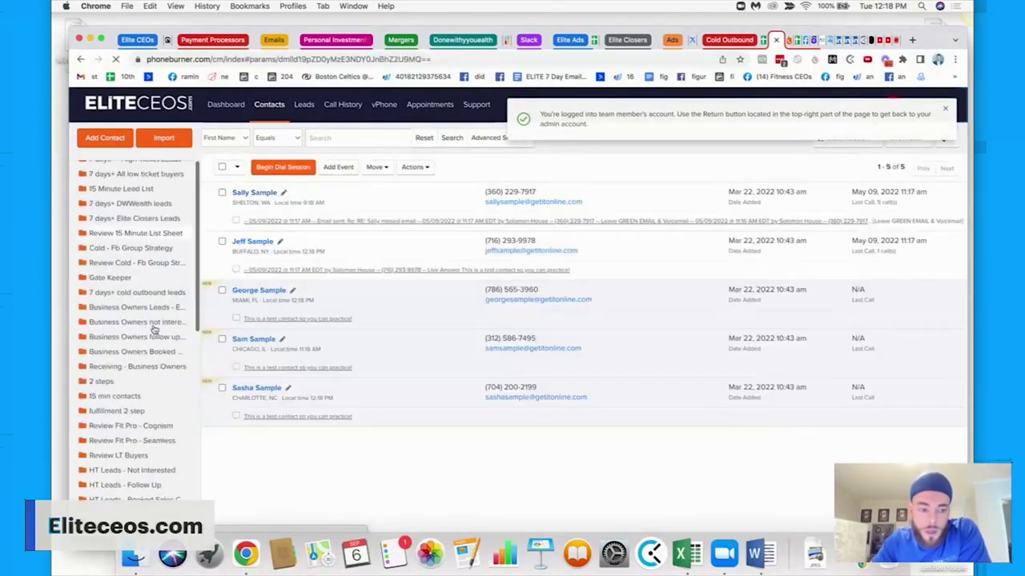
{"action": "scroll", "coordinate": [149, 398], "scroll_direction": "down", "scroll_amount": 5}
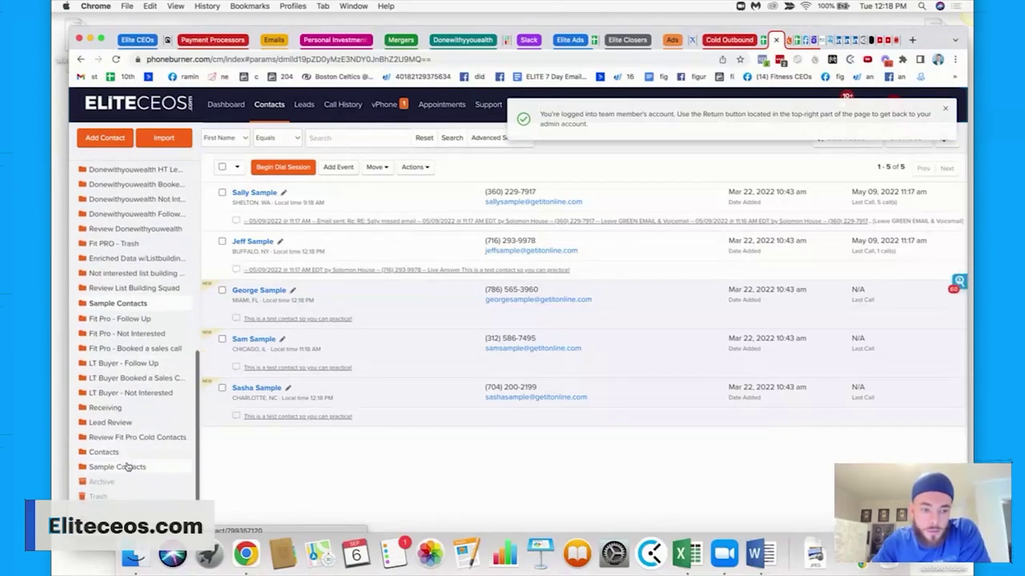
{"action": "left_click", "coordinate": [126, 466]}
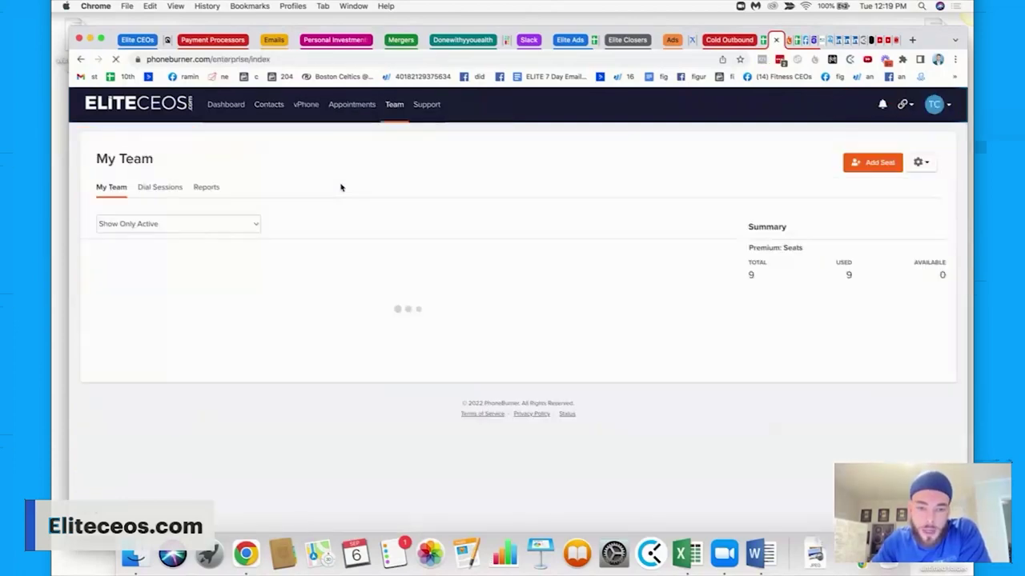
{"action": "scroll", "coordinate": [207, 399], "scroll_direction": "down", "scroll_amount": 3}
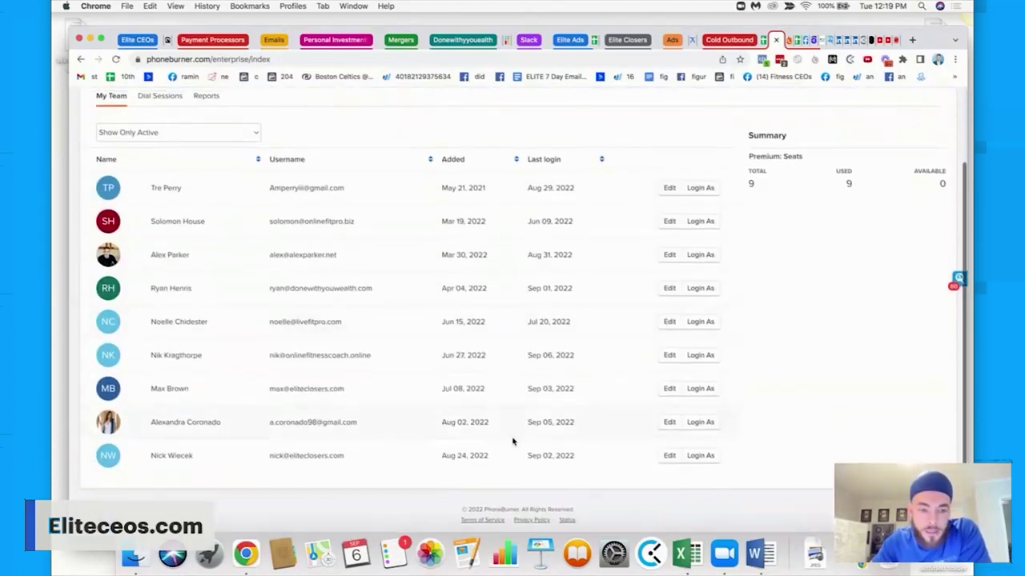
{"action": "left_click", "coordinate": [700, 257]}
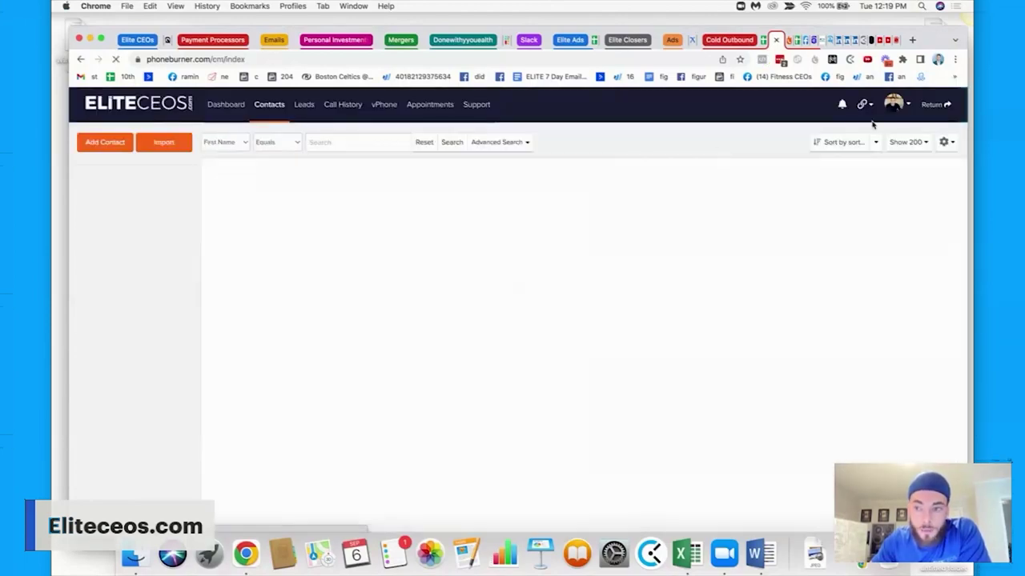
{"action": "left_click", "coordinate": [937, 105]}
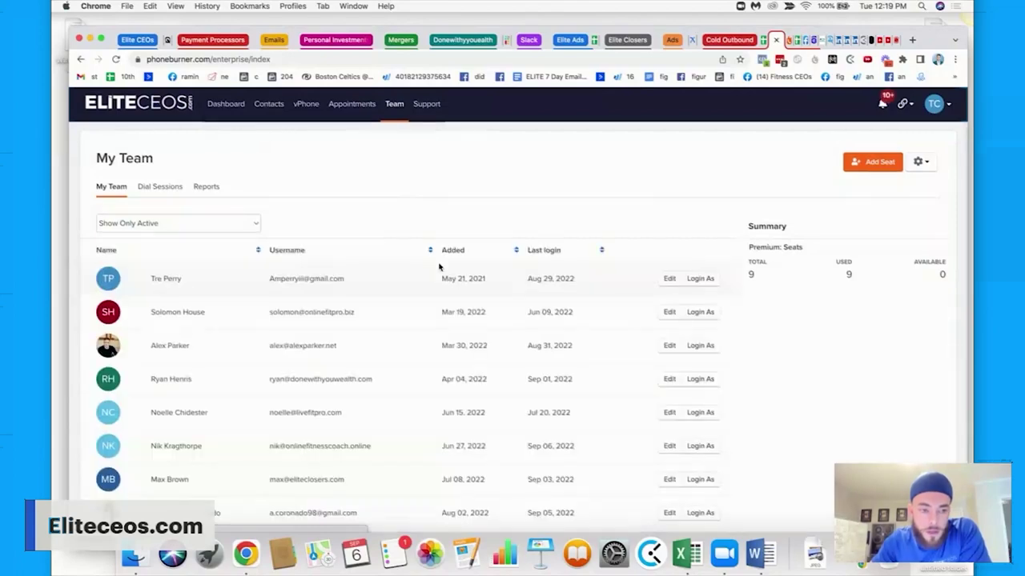
{"action": "scroll", "coordinate": [438, 266], "scroll_direction": "down", "scroll_amount": 1}
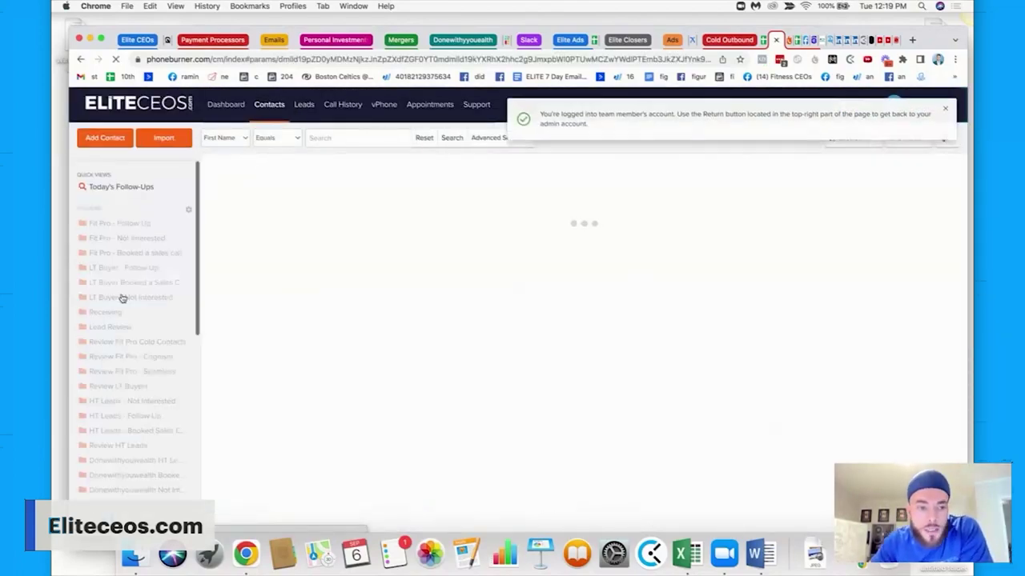
{"action": "scroll", "coordinate": [122, 337], "scroll_direction": "down", "scroll_amount": 10}
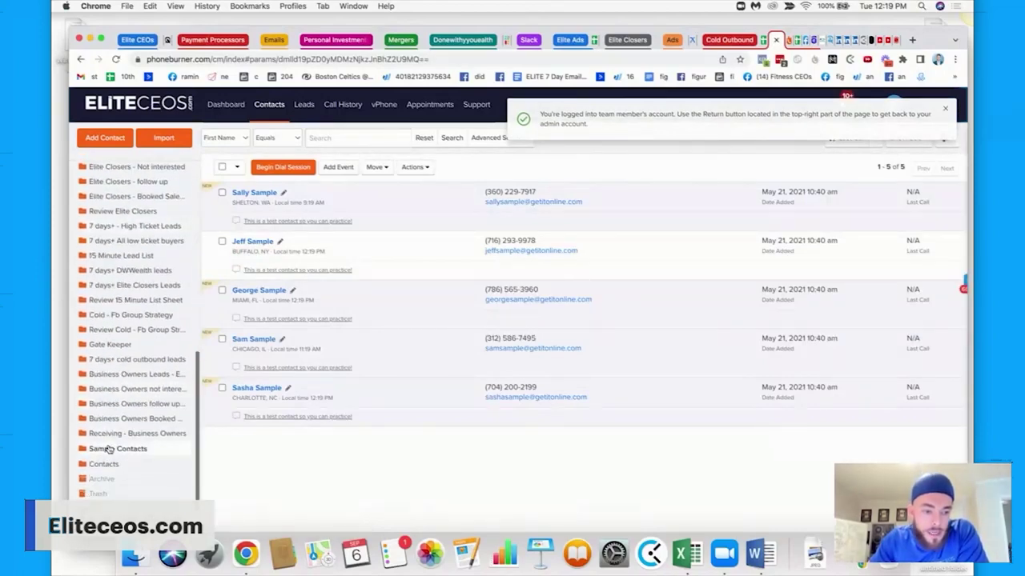
{"action": "left_click", "coordinate": [222, 166]}
Set up the dial session with the Fit Pro Cold Outbound VERSION 3 script and Cold - Fb Group Strategy sets.
{"action": "left_click", "coordinate": [345, 167]}
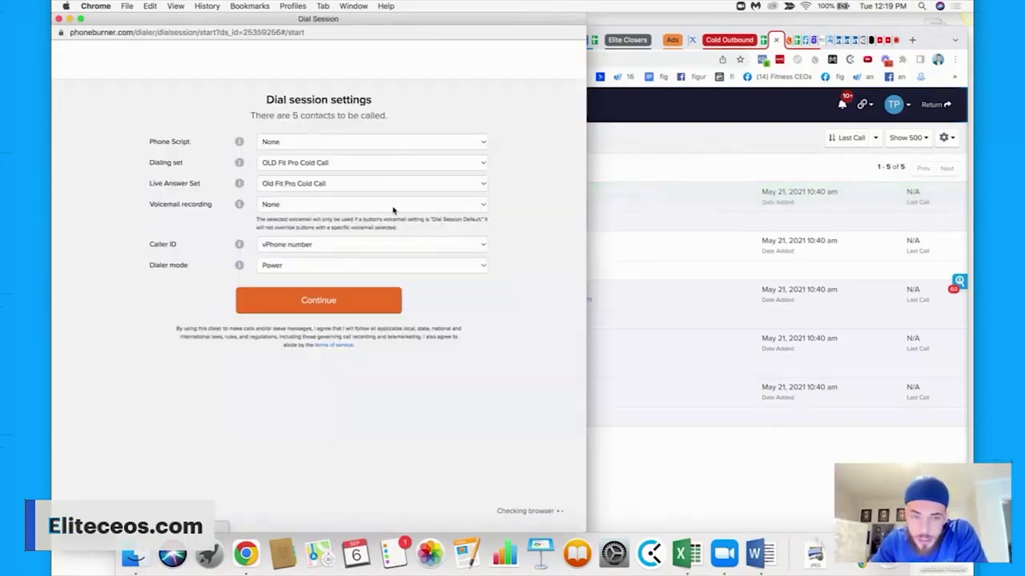
{"action": "left_click", "coordinate": [314, 144]}
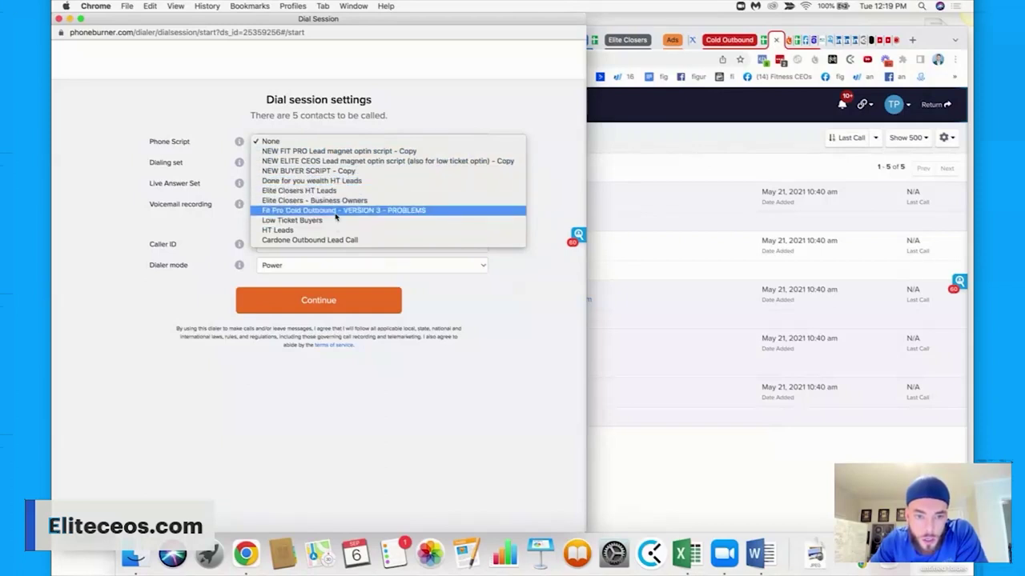
{"action": "left_click", "coordinate": [335, 211]}
{"action": "left_click", "coordinate": [308, 183]}
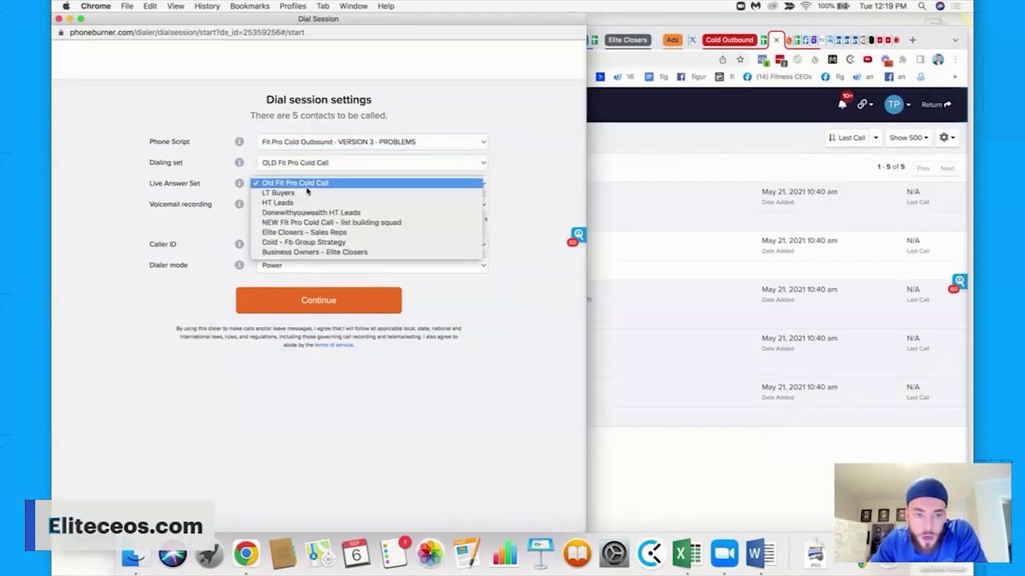
{"action": "left_click", "coordinate": [310, 242]}
{"action": "left_click", "coordinate": [315, 164]}
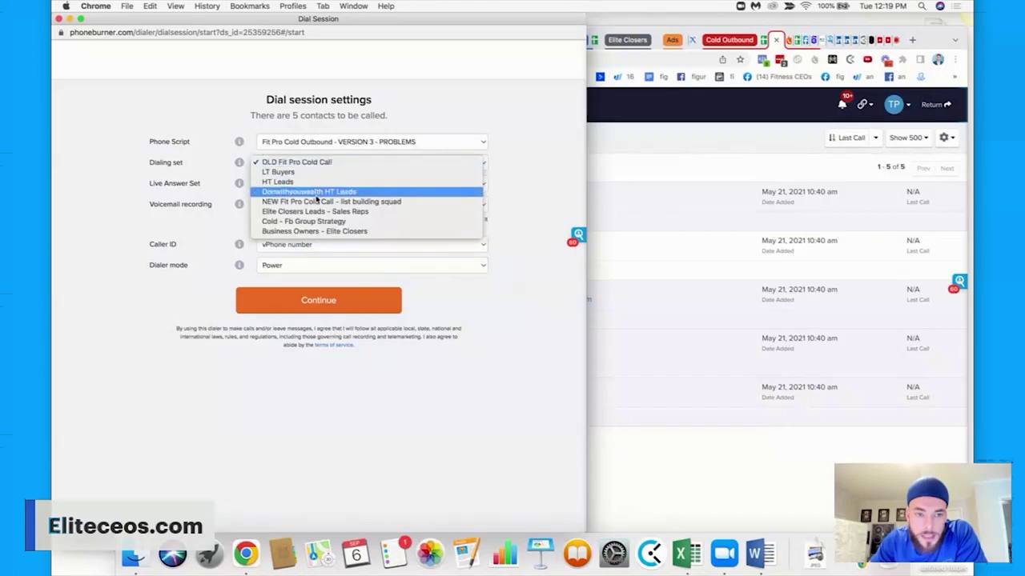
{"action": "left_click", "coordinate": [314, 222]}
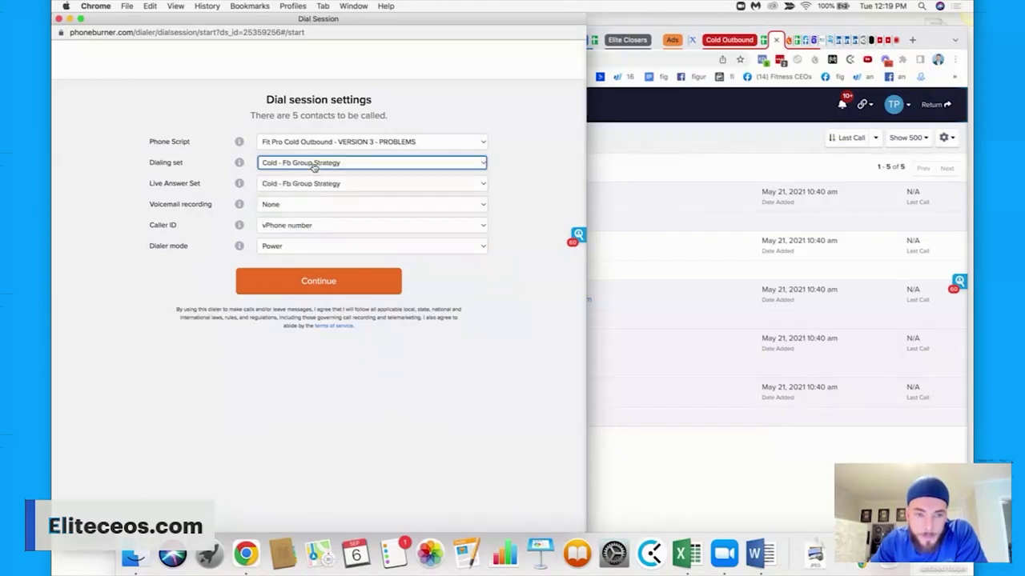
{"action": "left_click", "coordinate": [314, 166]}
{"action": "left_click", "coordinate": [330, 166]}
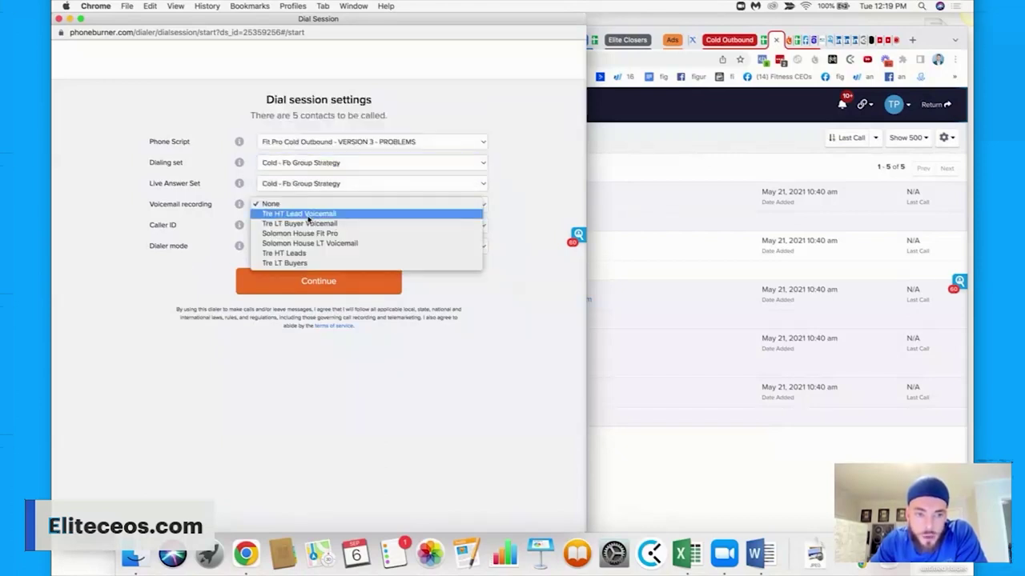
Choose HT lead voicemail, Local ID caller ID and Power dialer mode, then continue.
{"action": "left_click", "coordinate": [300, 210]}
{"action": "left_click", "coordinate": [303, 215]}
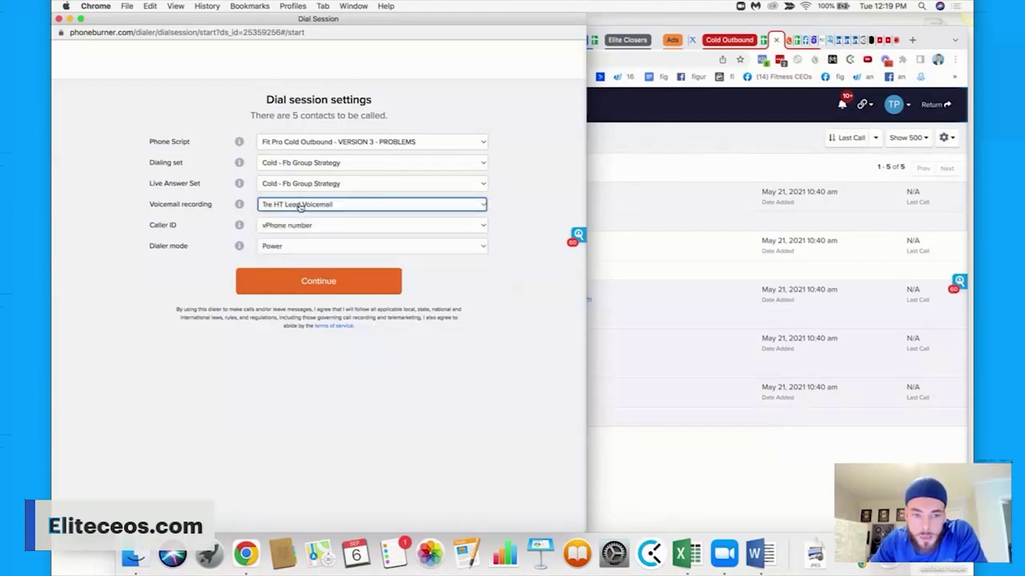
{"action": "left_click", "coordinate": [293, 227]}
{"action": "left_click", "coordinate": [301, 234]}
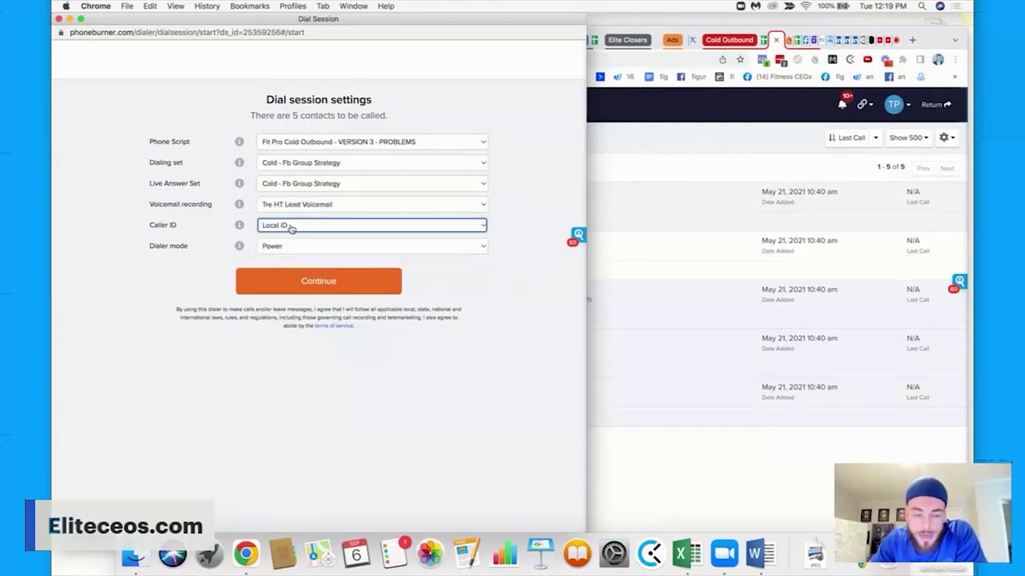
{"action": "left_click", "coordinate": [293, 227]}
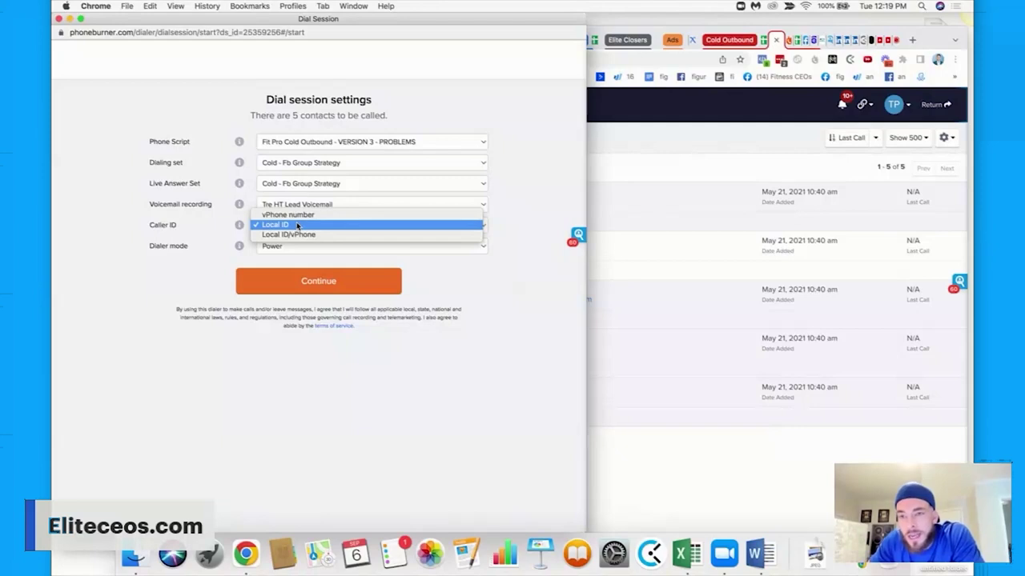
{"action": "left_click", "coordinate": [296, 225]}
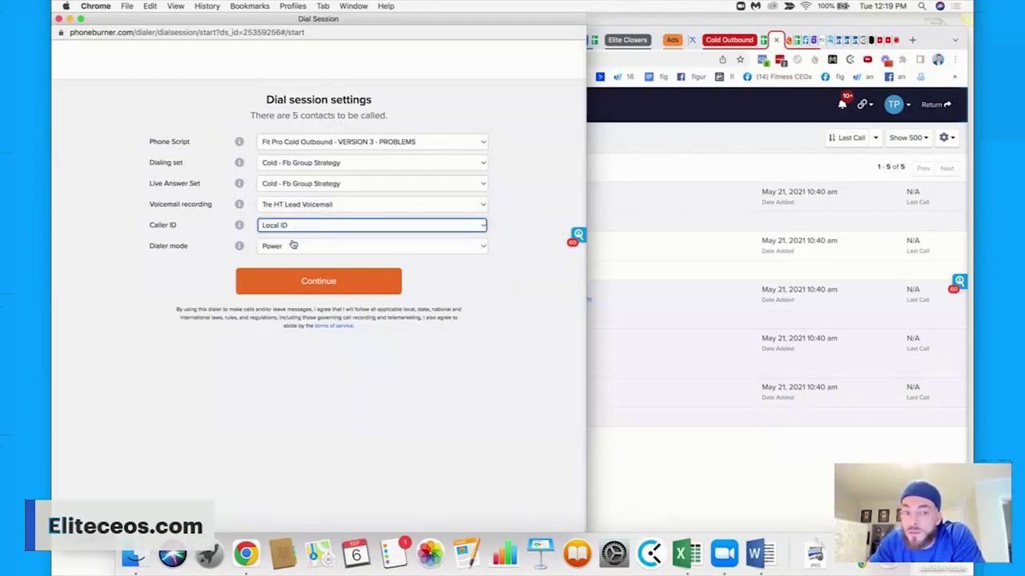
{"action": "left_click", "coordinate": [290, 247]}
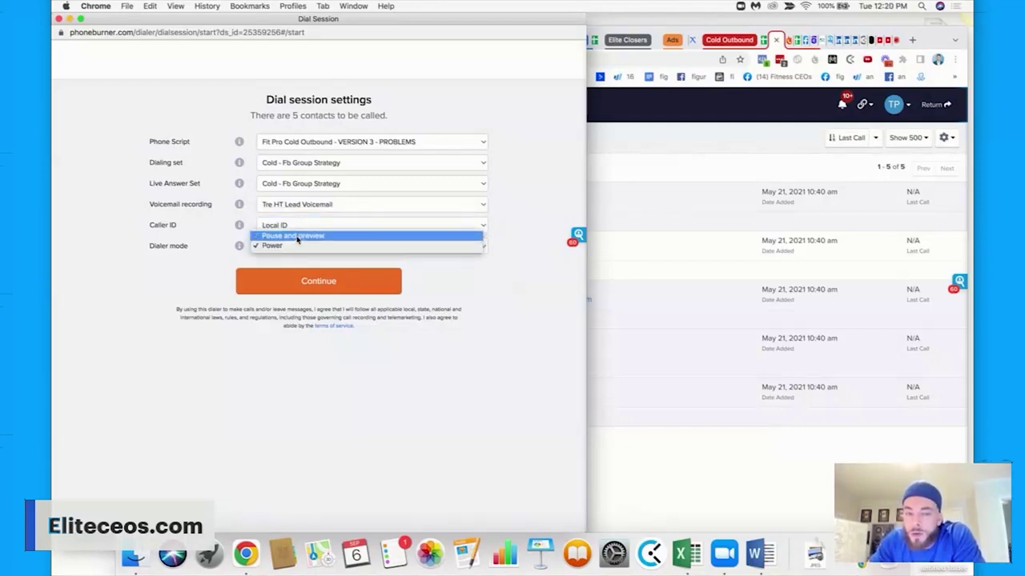
{"action": "left_click", "coordinate": [297, 248]}
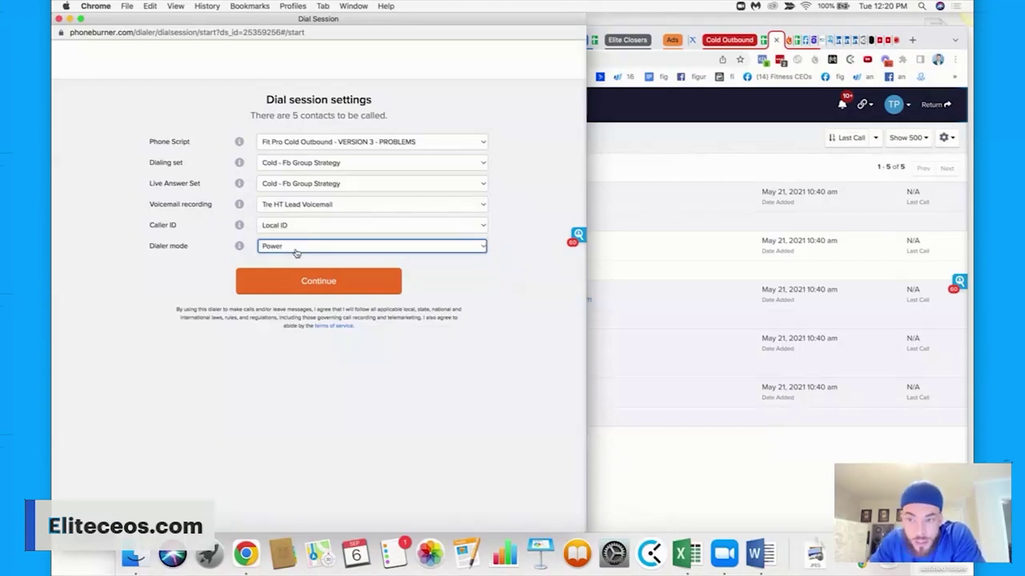
{"action": "left_click", "coordinate": [280, 248]}
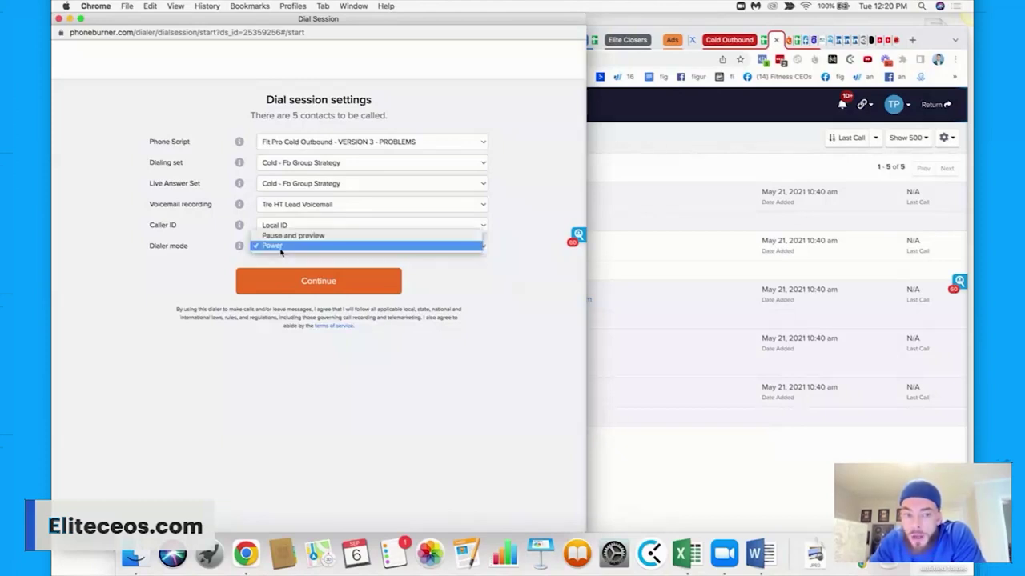
{"action": "left_click", "coordinate": [282, 237]}
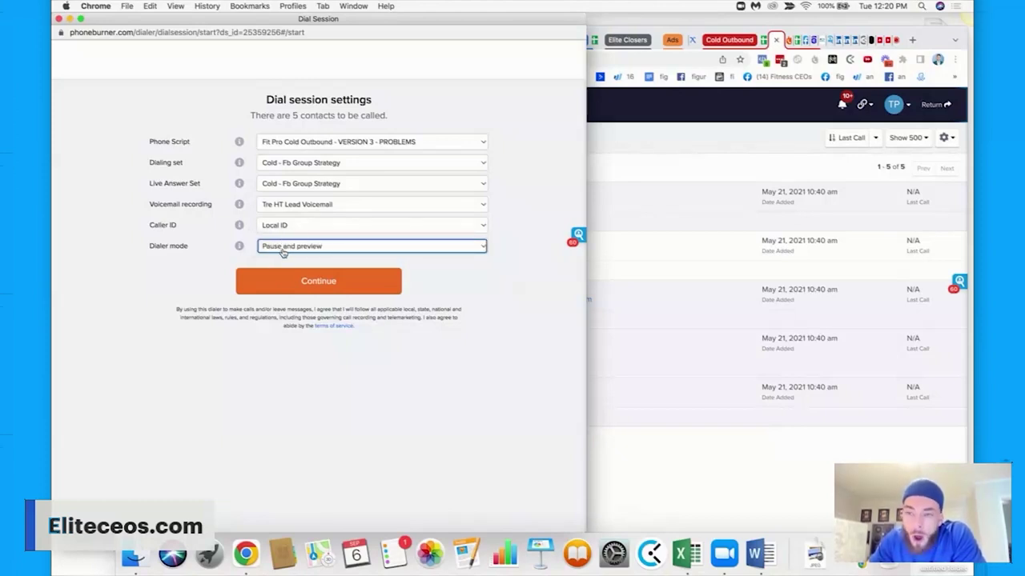
{"action": "left_click", "coordinate": [282, 250]}
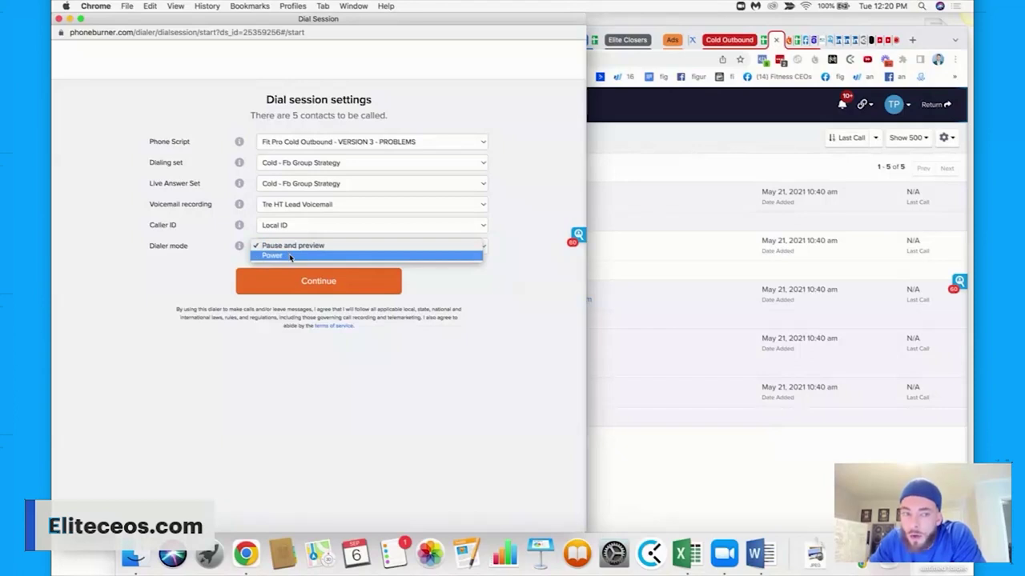
{"action": "left_click", "coordinate": [291, 257]}
{"action": "left_click", "coordinate": [293, 281]}
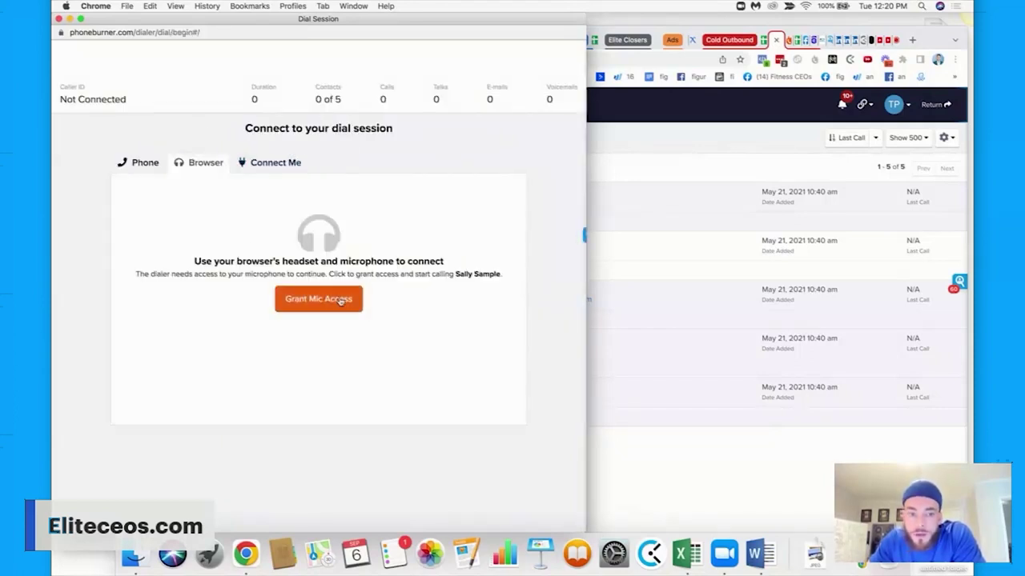
Allow microphone access and begin dialing the first sample contact.
{"action": "left_click", "coordinate": [339, 299]}
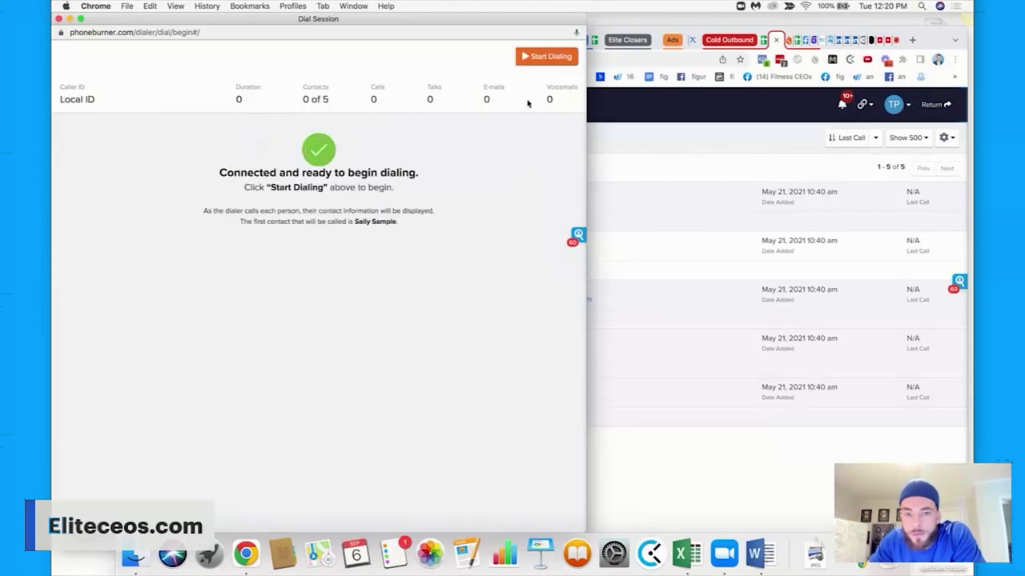
{"action": "left_click", "coordinate": [537, 61]}
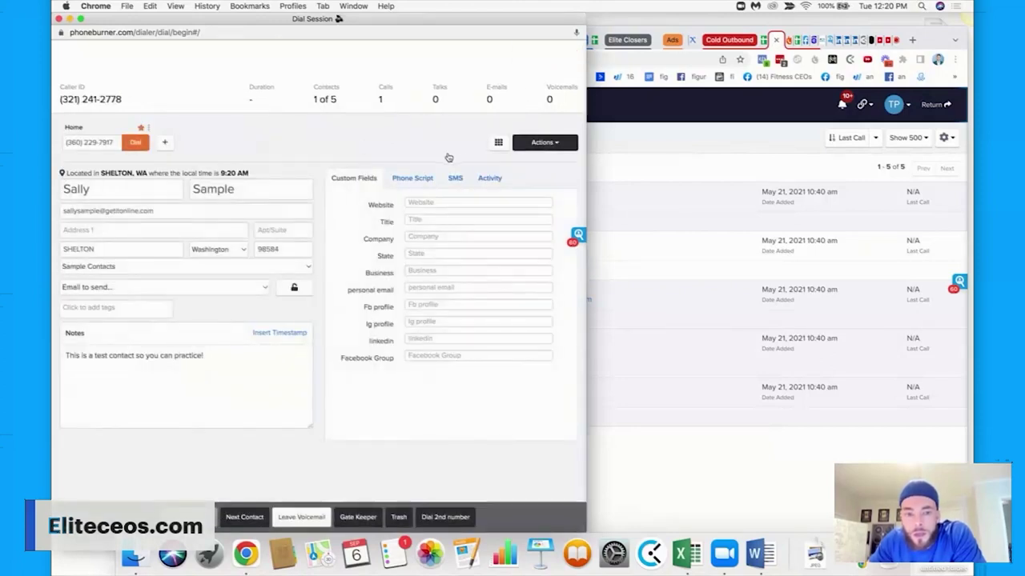
{"action": "left_click", "coordinate": [410, 178]}
{"action": "left_click", "coordinate": [453, 181]}
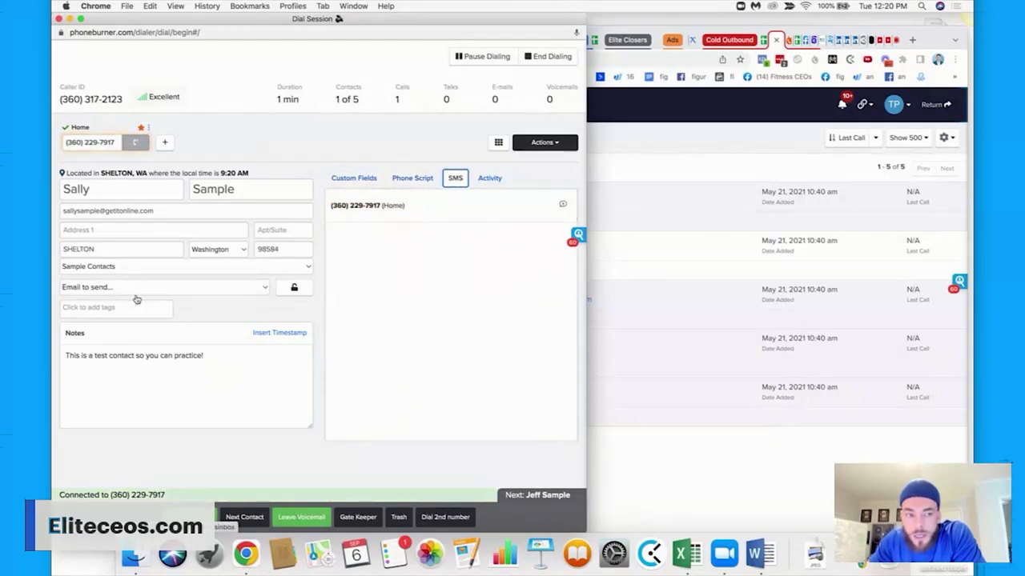
{"action": "scroll", "coordinate": [386, 407], "scroll_direction": "down", "scroll_amount": 1}
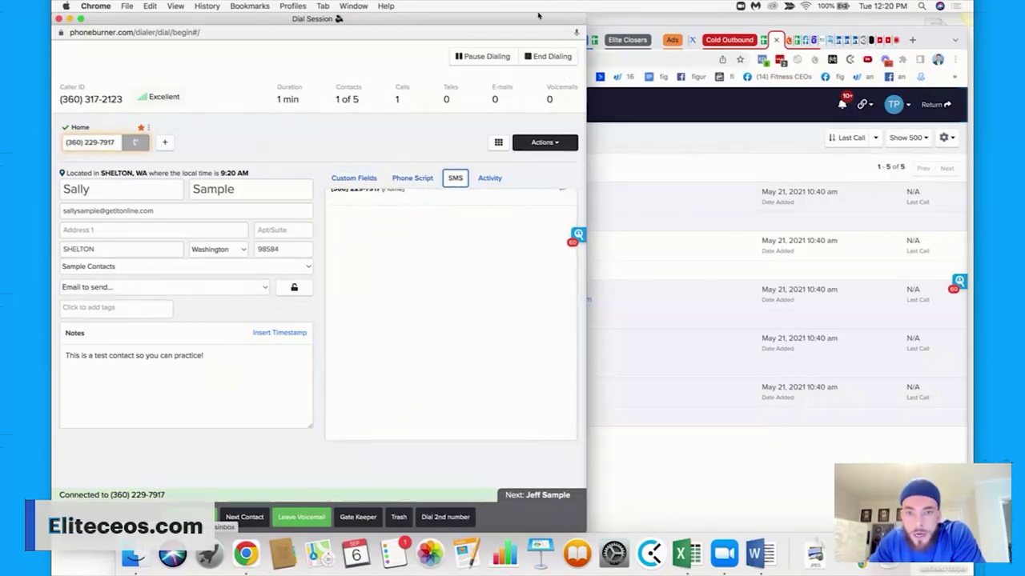
{"action": "left_click_drag", "start_coordinate": [539, 23], "coordinate": [578, 22]}
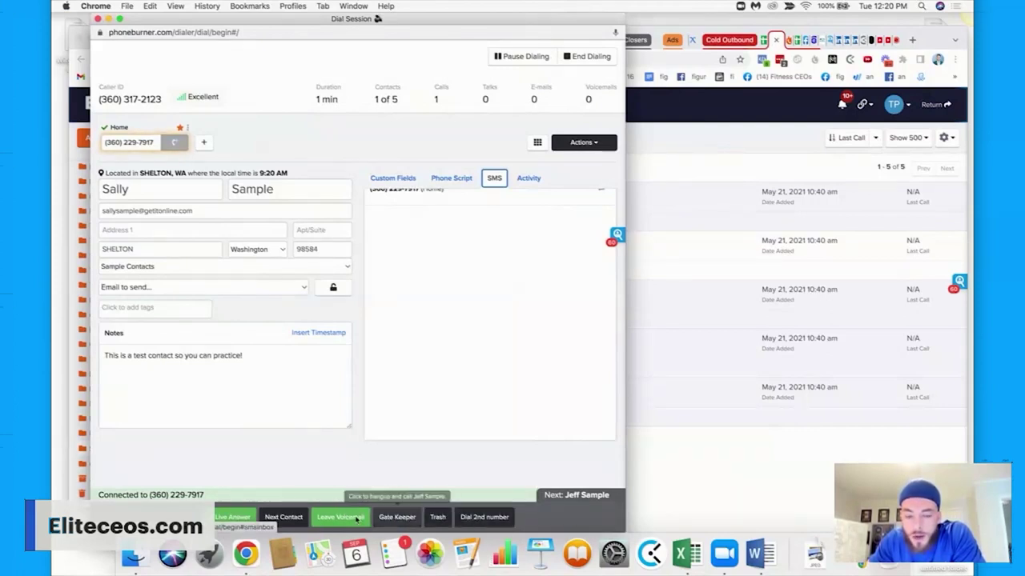
Log a live answer, dispositions and a voicemail across the contacts, then end the dial session.
{"action": "left_click", "coordinate": [241, 518]}
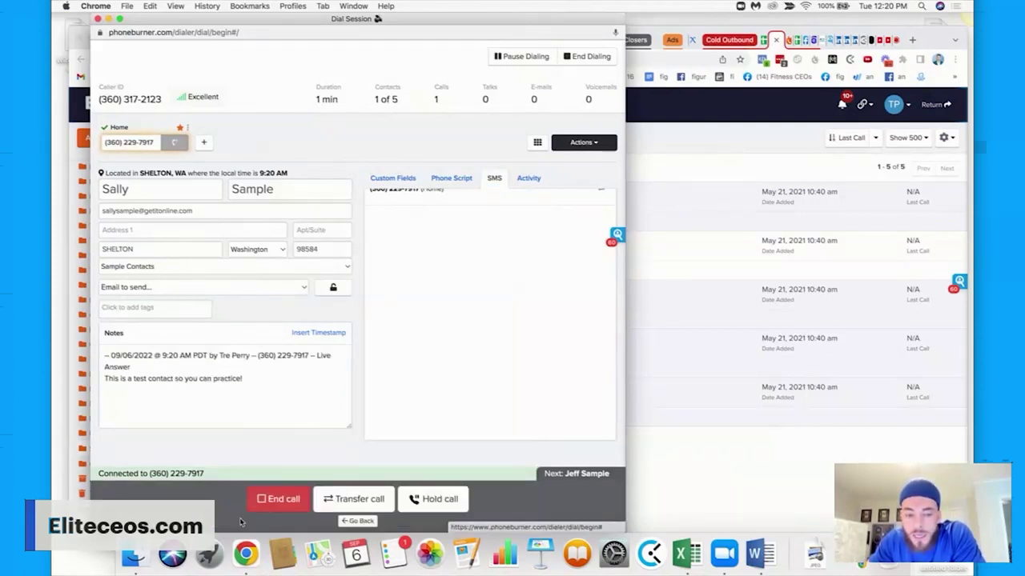
{"action": "left_click", "coordinate": [276, 499]}
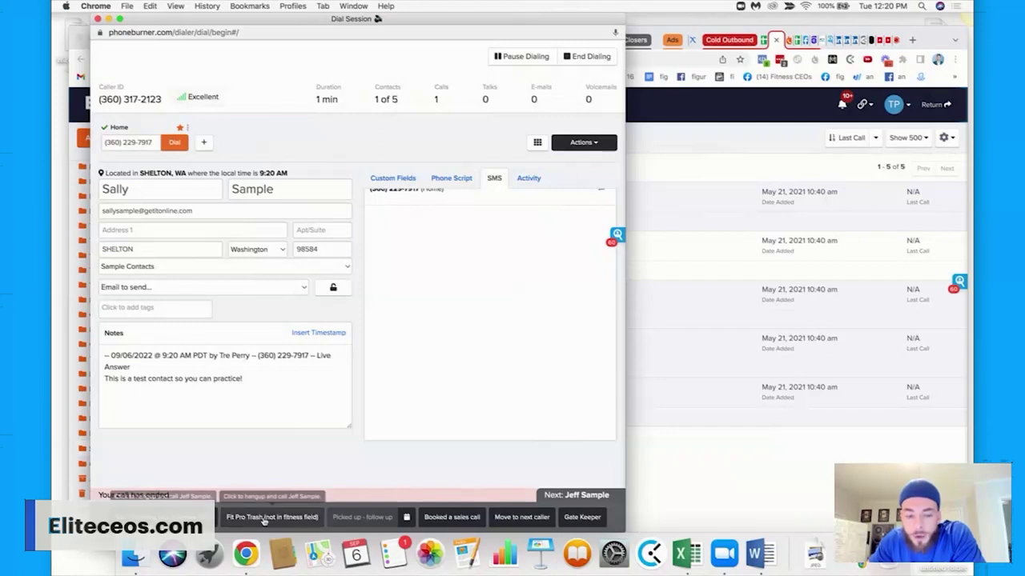
{"action": "left_click", "coordinate": [406, 518]}
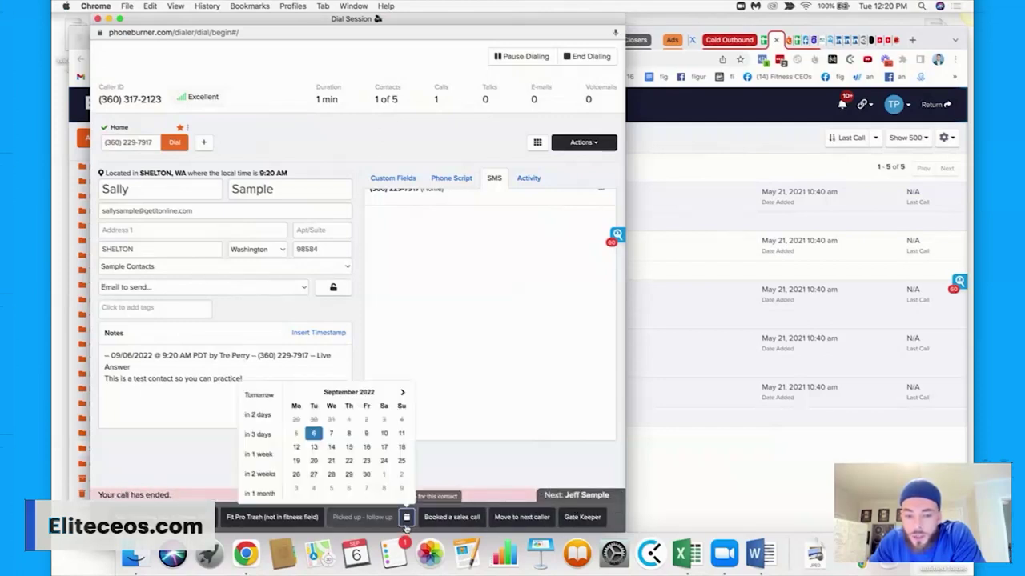
{"action": "left_click", "coordinate": [466, 471]}
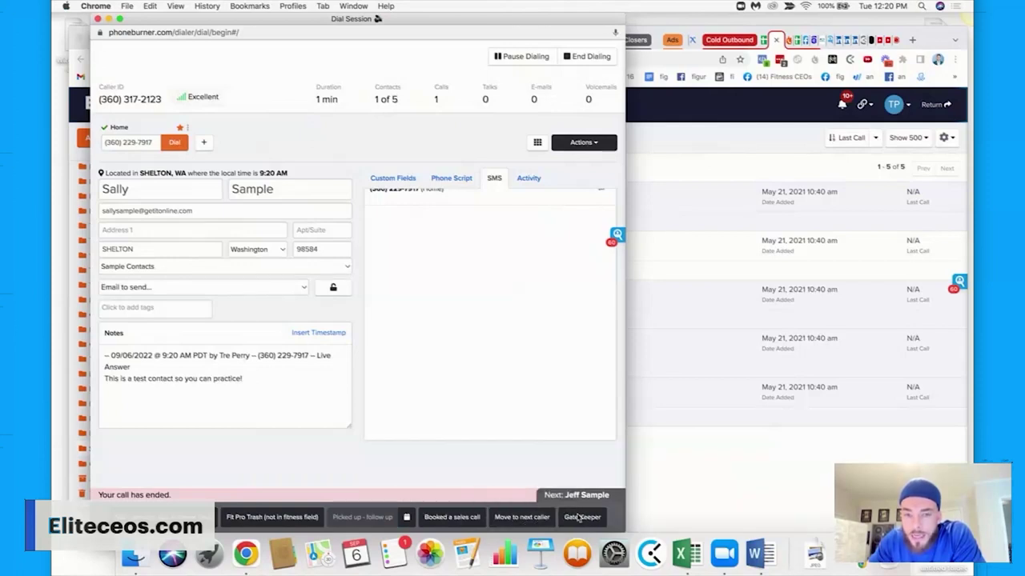
{"action": "scroll", "coordinate": [420, 323], "scroll_direction": "up", "scroll_amount": 1}
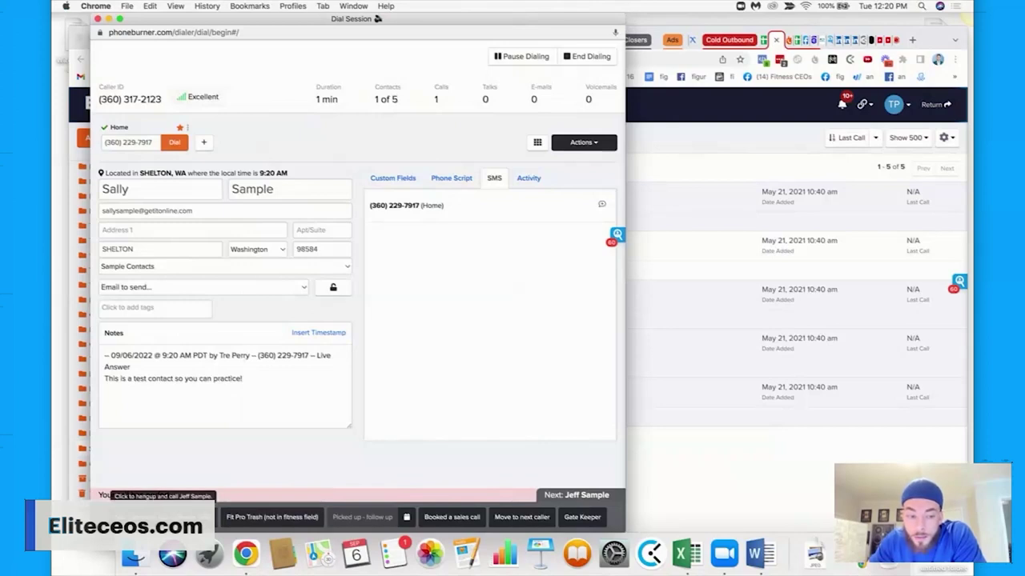
{"action": "left_click", "coordinate": [448, 517]}
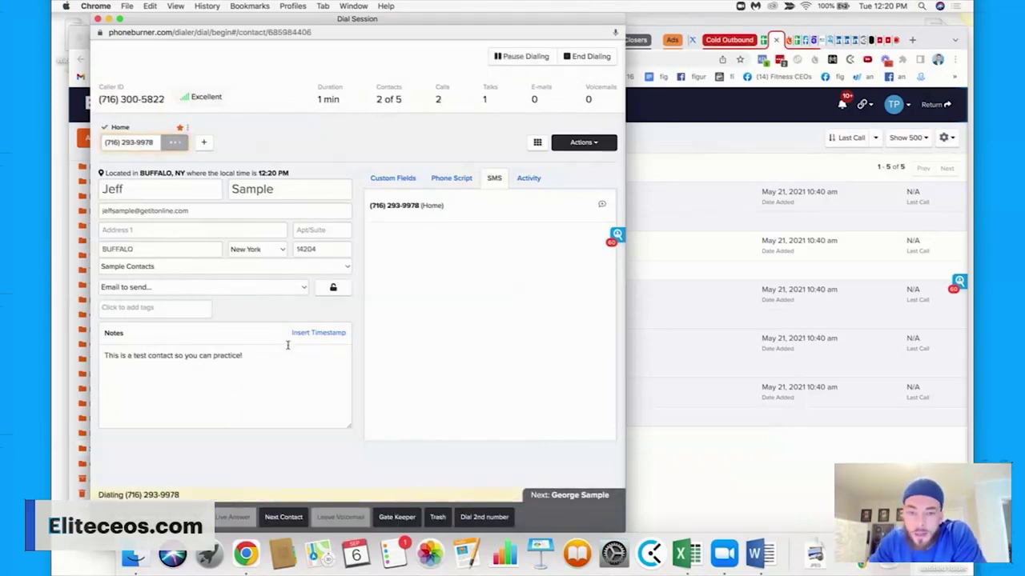
{"action": "left_click", "coordinate": [333, 517]}
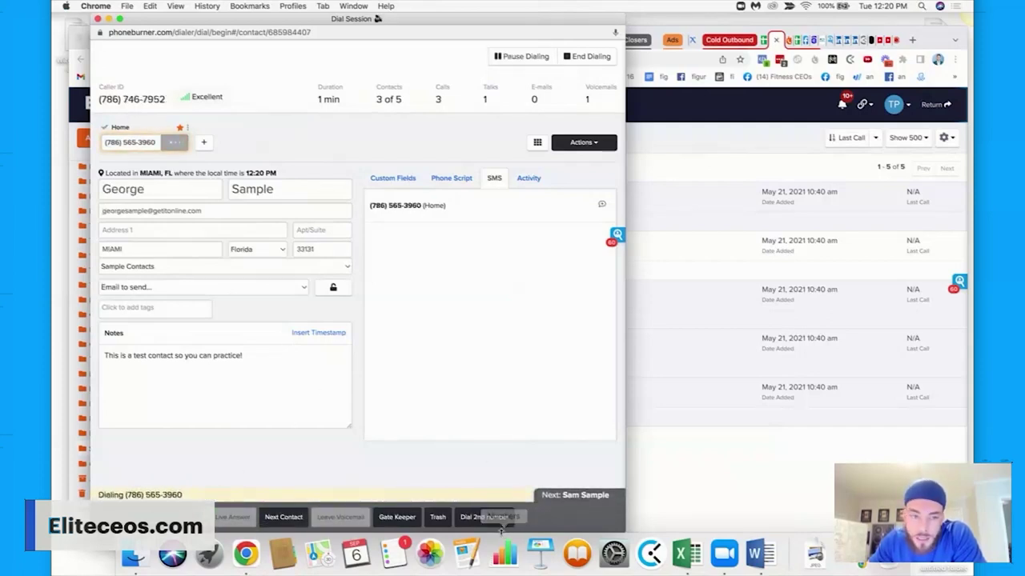
{"action": "left_click", "coordinate": [339, 518]}
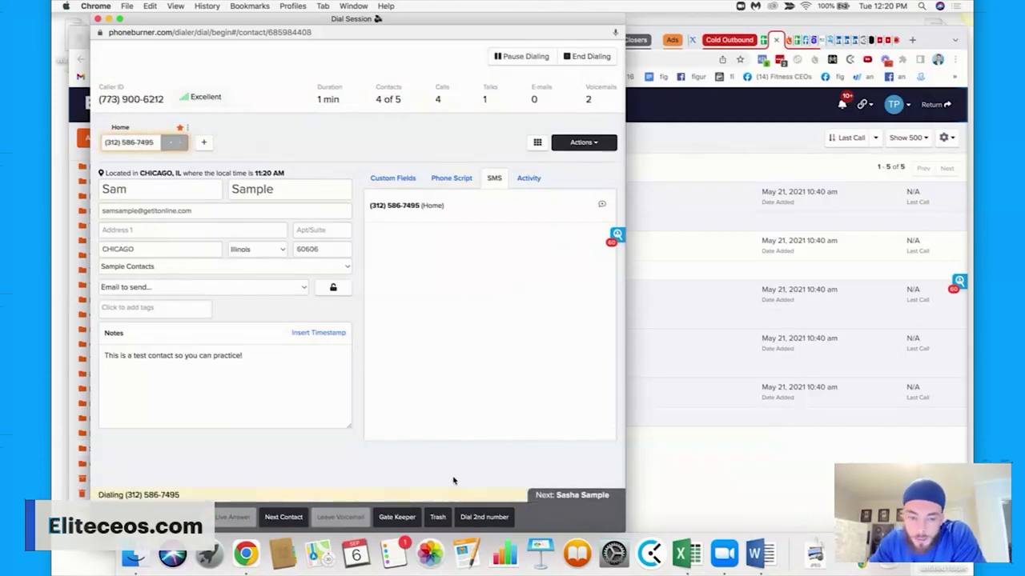
{"action": "left_click", "coordinate": [589, 57]}
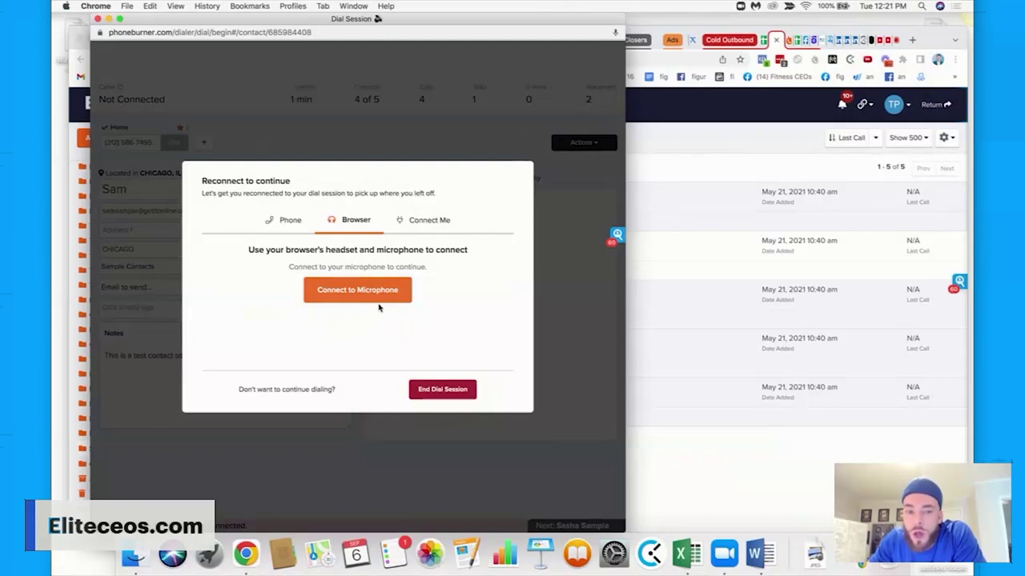
{"action": "left_click", "coordinate": [430, 397]}
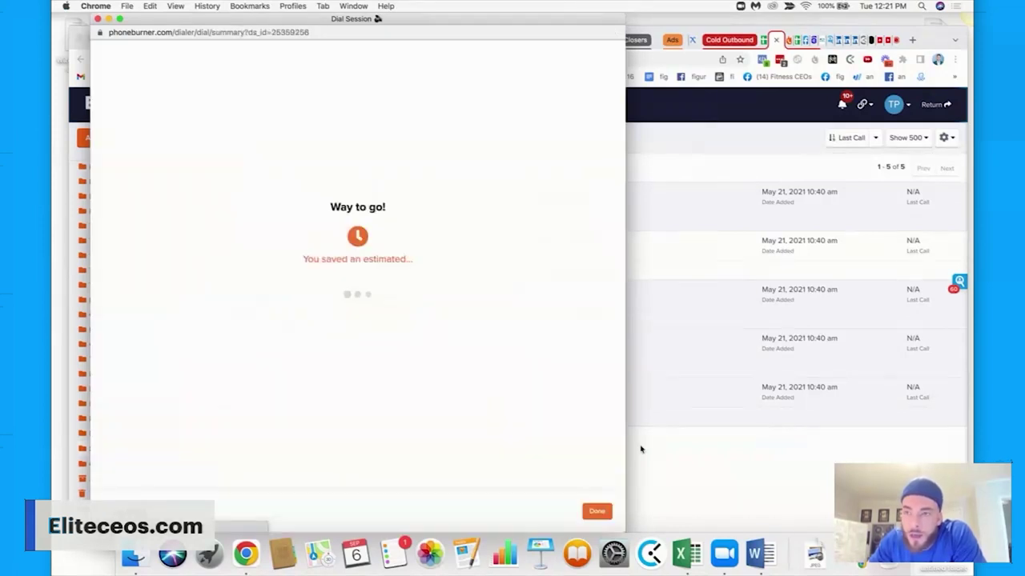
{"action": "left_click", "coordinate": [758, 552]}
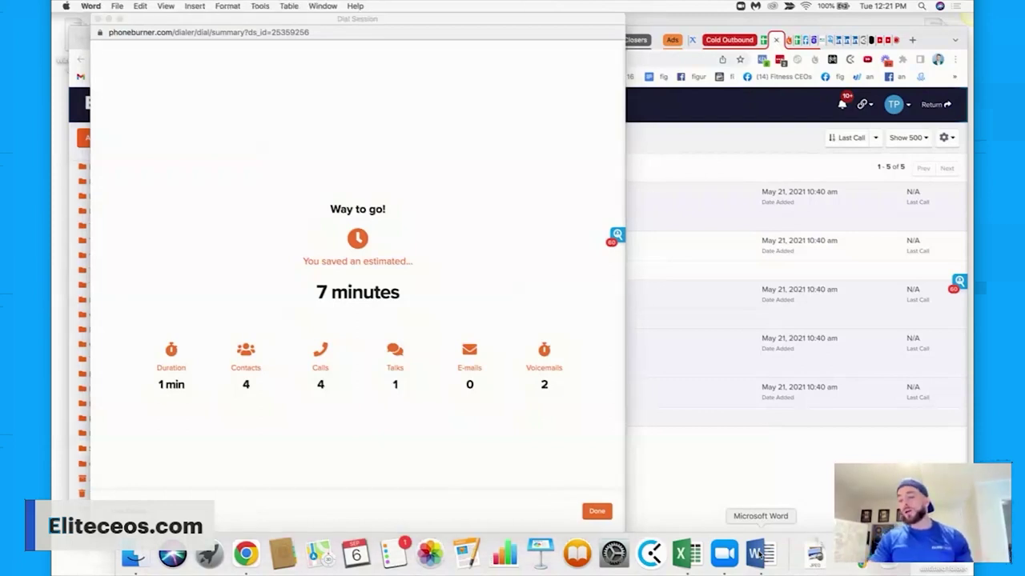
Add the note 'vary on offer' and begin the benchmarks with '1000 dials'.
{"action": "key", "text": "Return"}
{"action": "key", "text": "Return"}
{"action": "key", "text": "Return"}
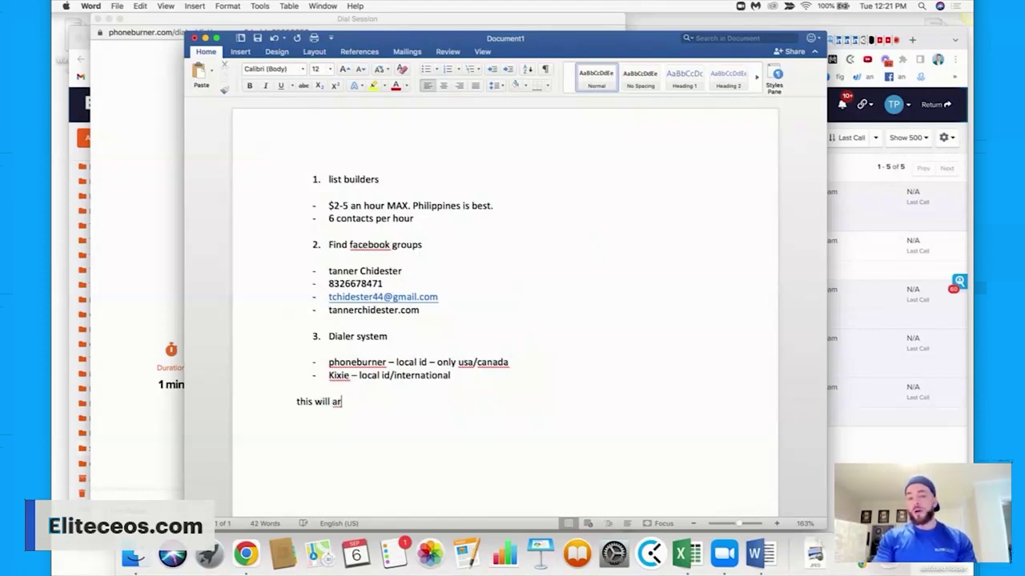
{"action": "key", "text": "BackSpace"}
{"action": "key", "text": "BackSpace"}
{"action": "type", "text": "vary on offe"}
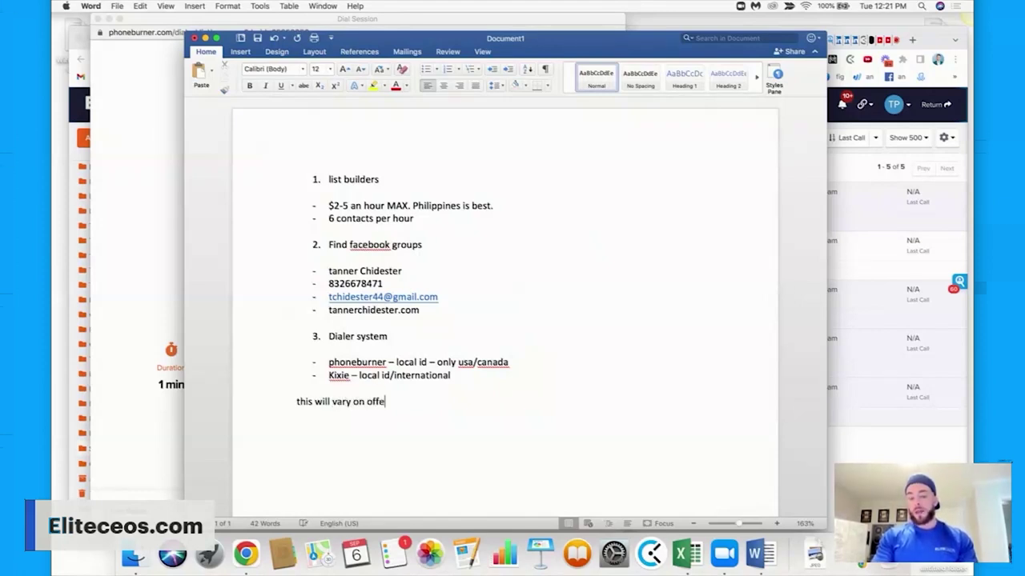
{"action": "type", "text": "r"}
{"action": "key", "text": "Return"}
{"action": "key", "text": "Return"}
{"action": "type", "text": "10%"}
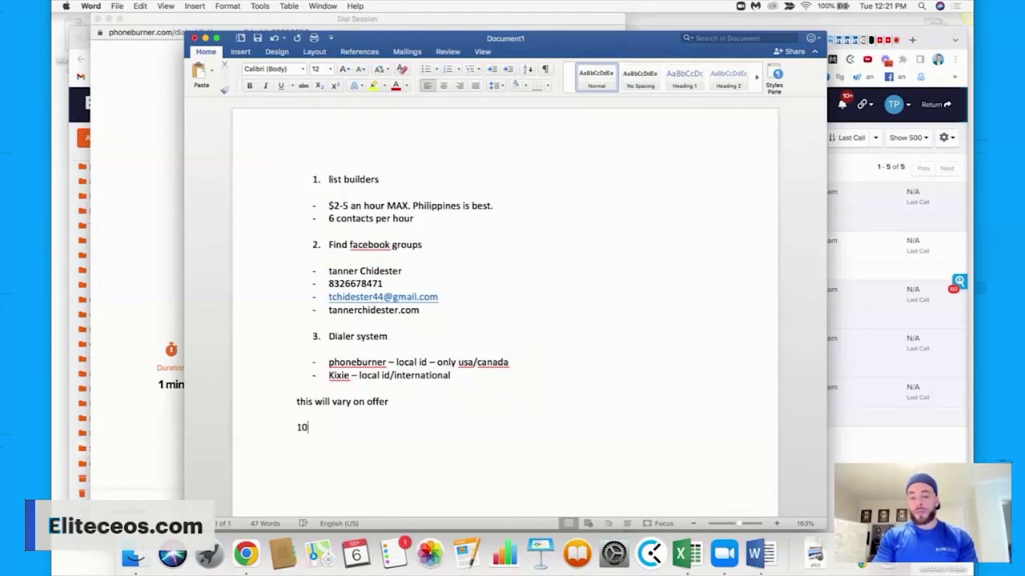
{"action": "key", "text": "BackSpace"}
{"action": "type", "text": "% pickups"}
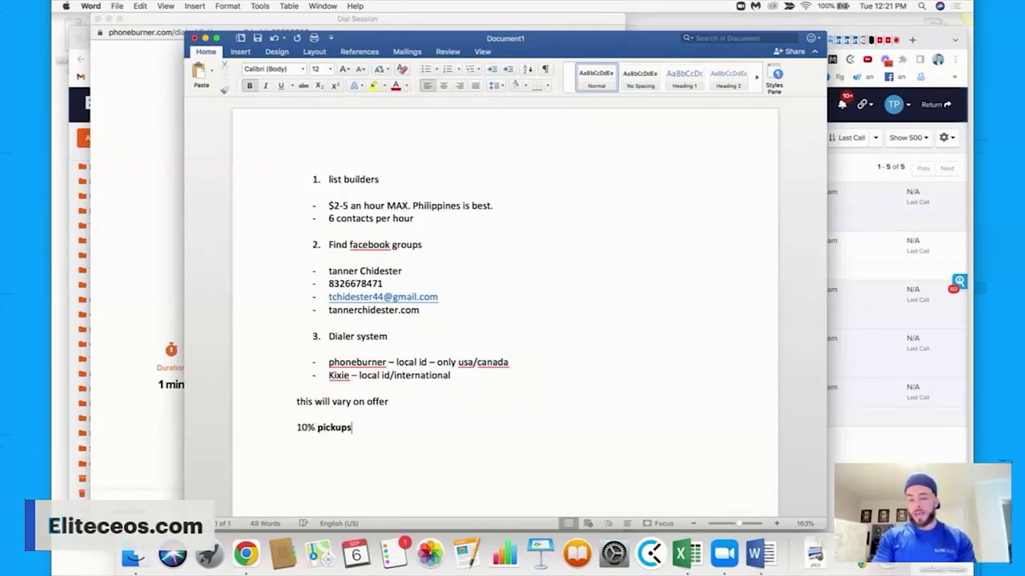
{"action": "key", "text": "BackSpace"}
{"action": "key", "text": "BackSpace"}
{"action": "key", "text": "BackSpace"}
{"action": "key", "text": "BackSpace"}
{"action": "key", "text": "BackSpace"}
{"action": "key", "text": "BackSpace"}
{"action": "key", "text": "BackSpace"}
{"action": "key", "text": "BackSpace"}
{"action": "key", "text": "BackSpace"}
{"action": "key", "text": "BackSpace"}
{"action": "key", "text": "BackSpace"}
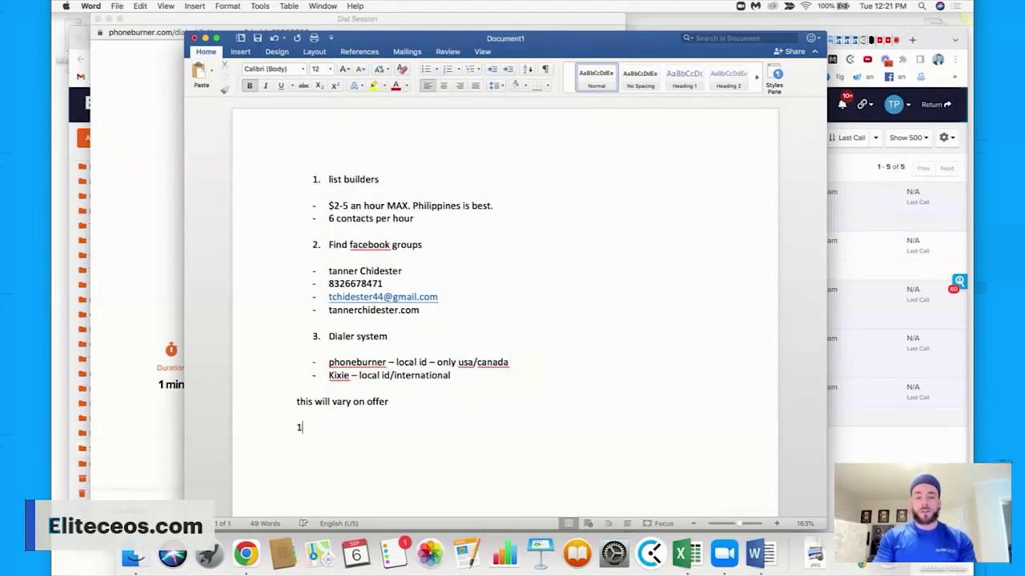
{"action": "type", "text": "1000 dials"}
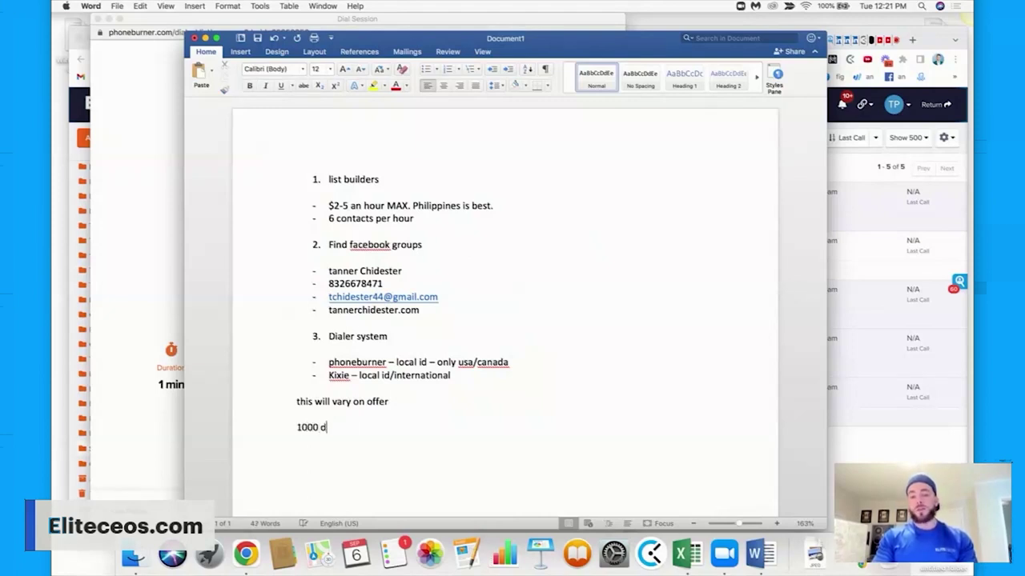
Add benchmarks '100 pickups', 'set 10 calls' and '70% show rate+ on 2nd call'.
{"action": "key", "text": "Return"}
{"action": "type", "text": "1000"}
{"action": "key", "text": "BackSpace"}
{"action": "type", "text": "p"}
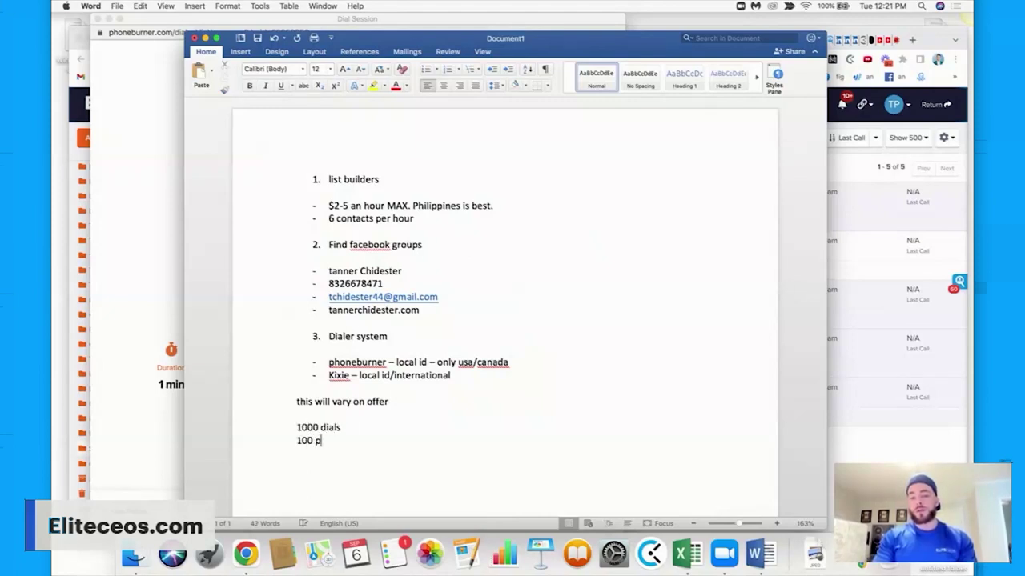
{"action": "type", "text": "ickups"}
{"action": "key", "text": "Return"}
{"action": "type", "text": "s"}
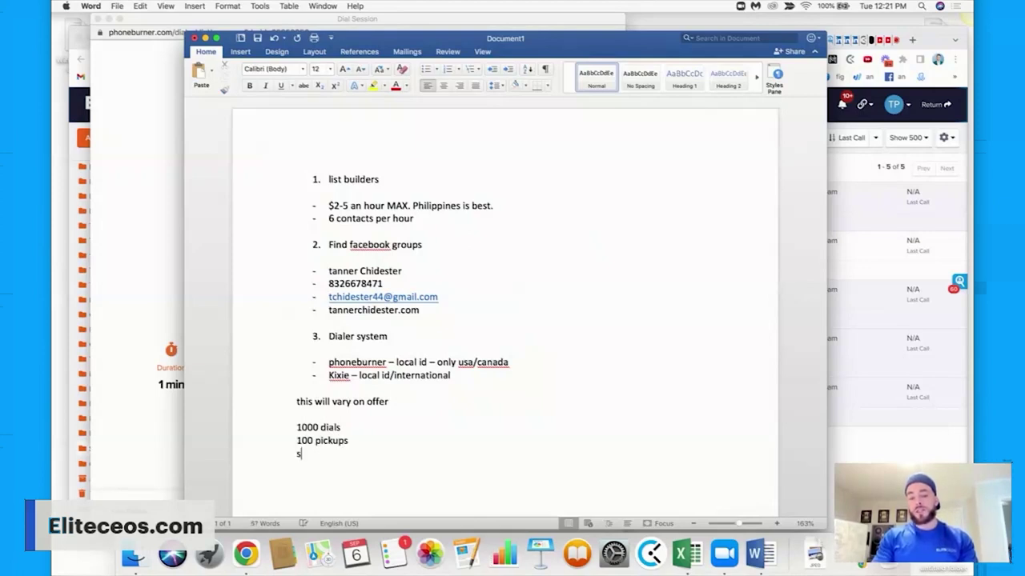
{"action": "type", "text": "et 10 calls"}
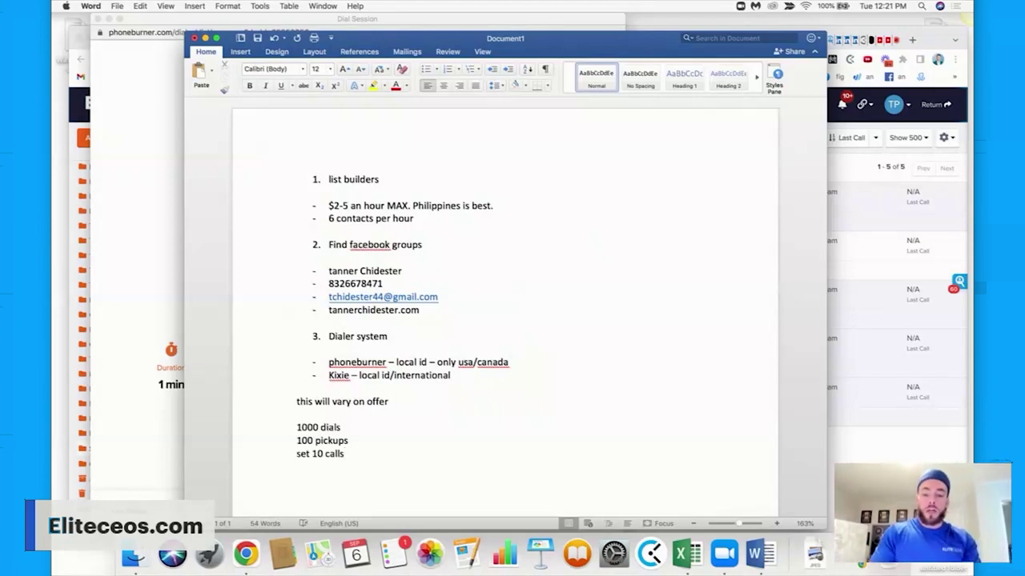
{"action": "type", "text": "70% sh"}
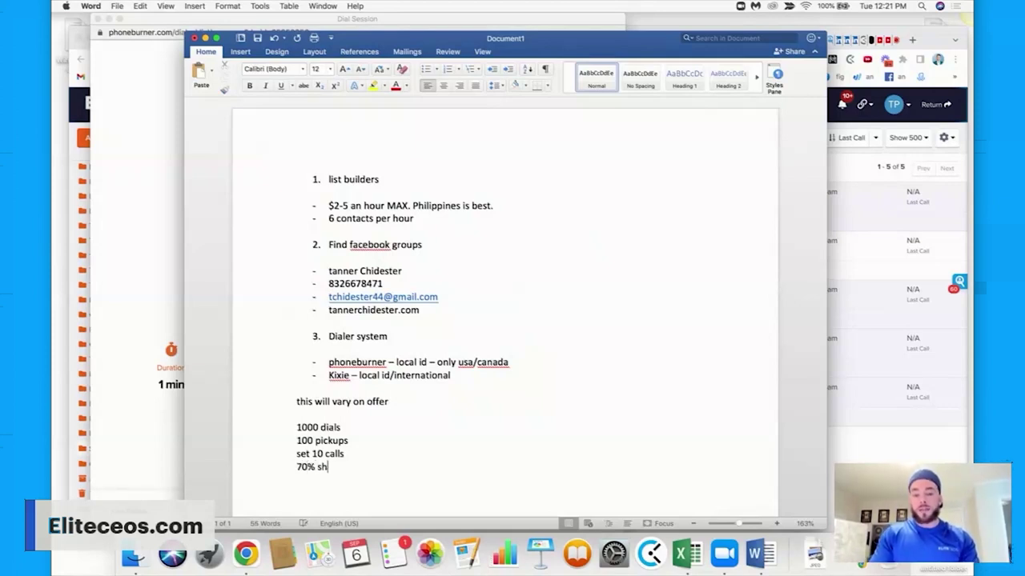
{"action": "type", "text": "ow rate"}
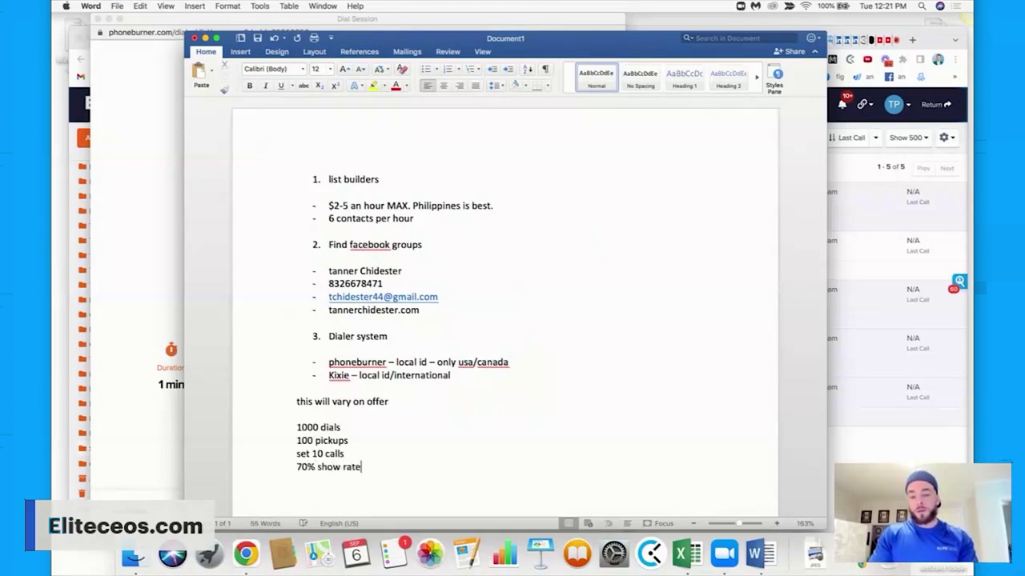
{"action": "type", "text": "+ on 2nd call"}
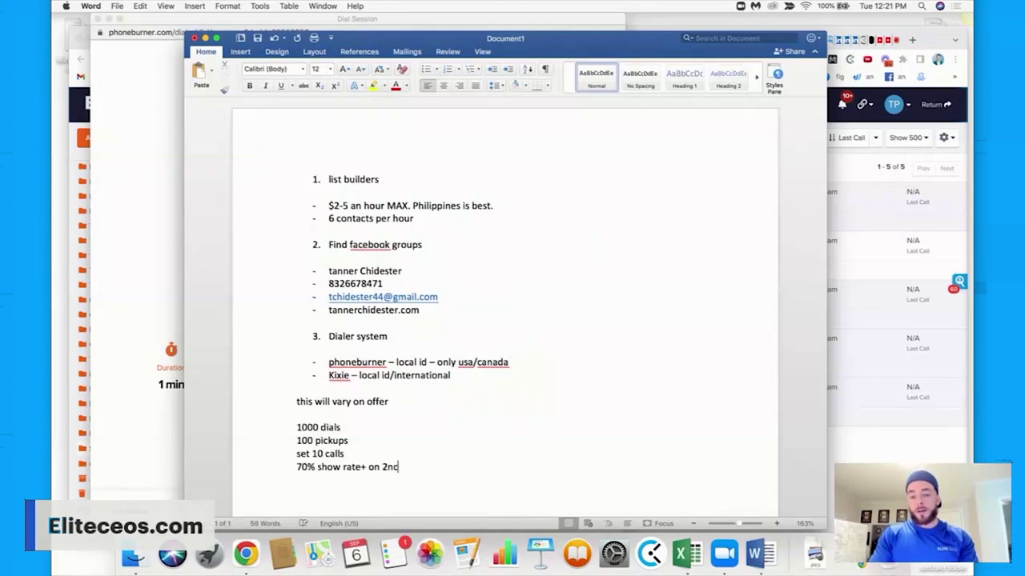
{"action": "key", "text": "Return"}
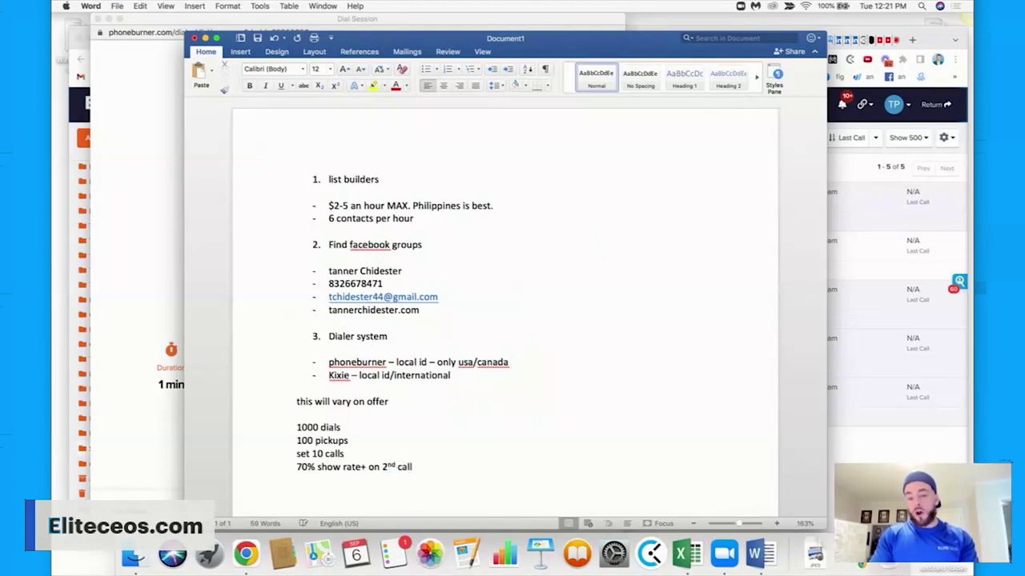
{"action": "type", "text": "70%"}
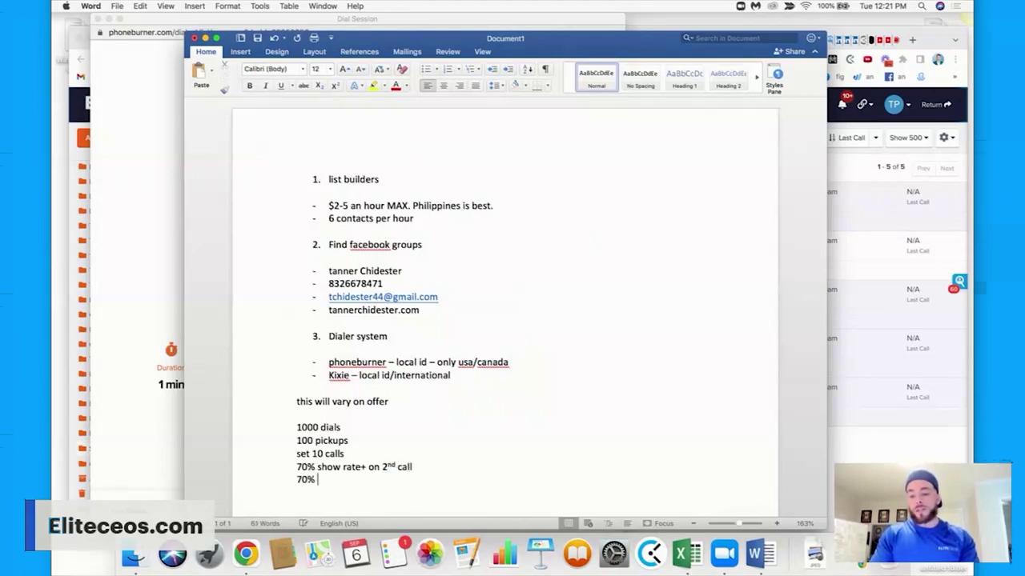
{"action": "type", "text": " show"}
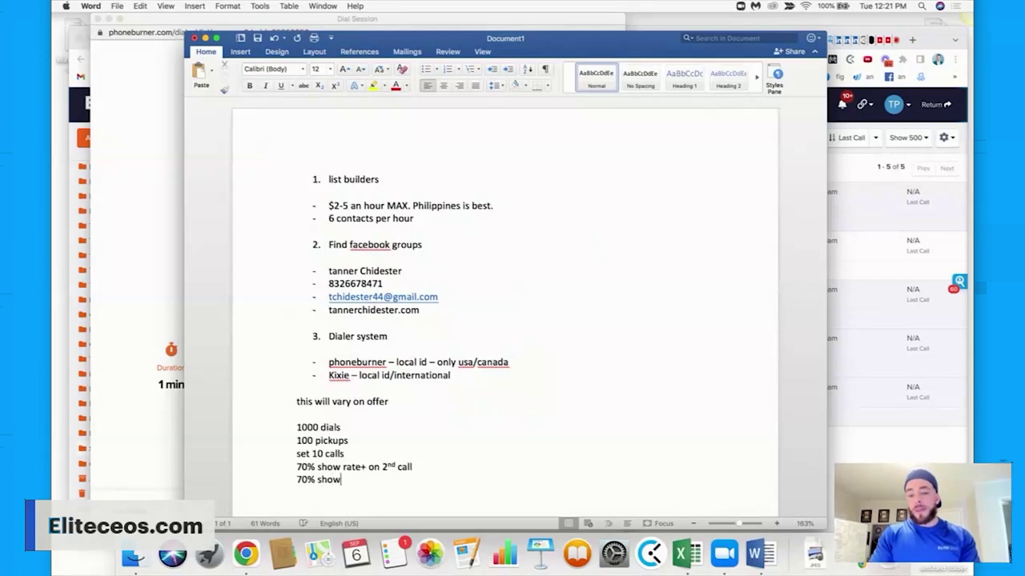
{"action": "type", "text": " rate+ on 2nd call"}
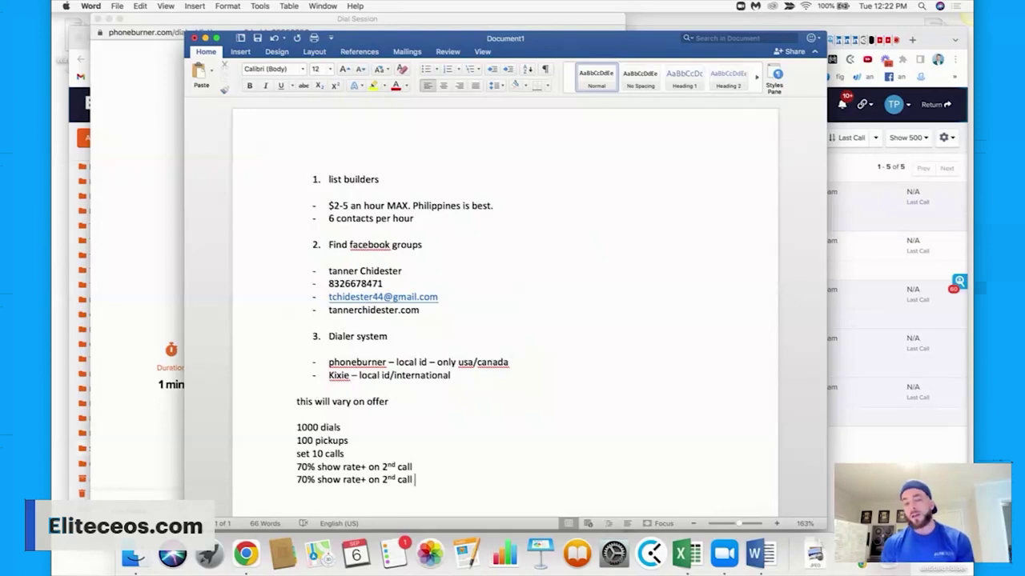
Review the pricing and call-metric lines, then open the Cold Outbound Call List sheet.
{"action": "left_click_drag", "start_coordinate": [414, 221], "coordinate": [340, 207]}
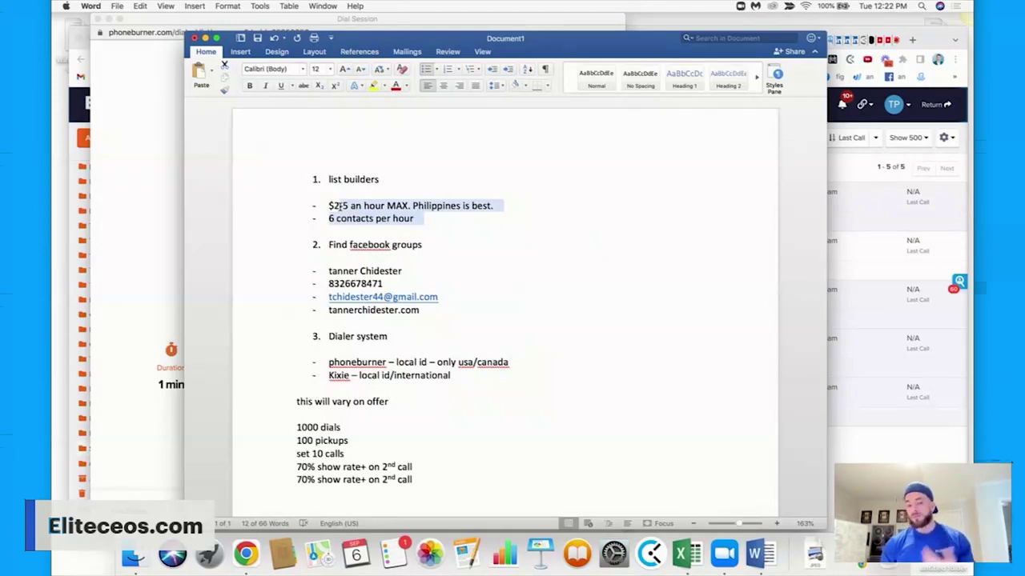
{"action": "left_click_drag", "start_coordinate": [416, 480], "coordinate": [296, 428]}
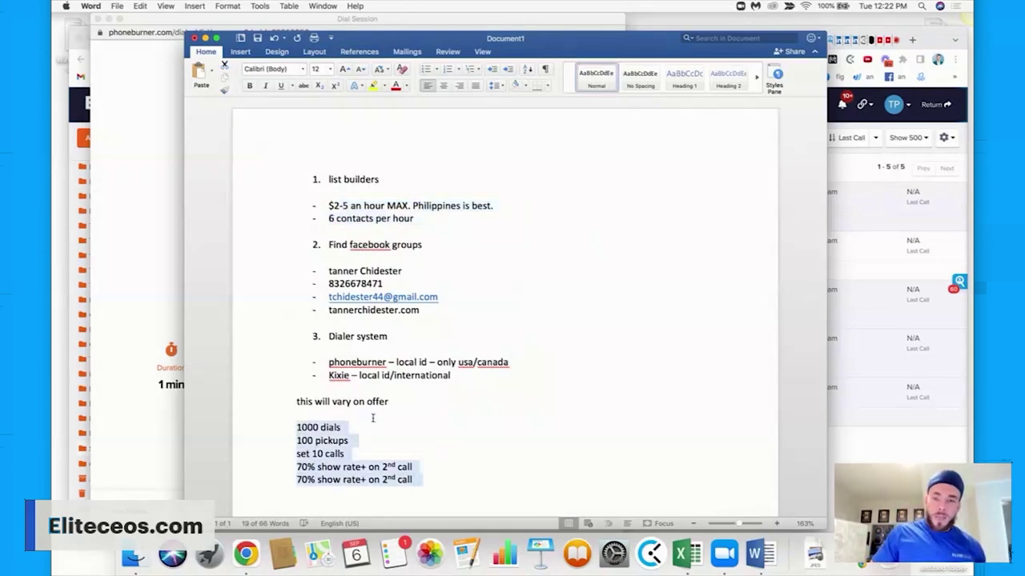
{"action": "left_click", "coordinate": [879, 120]}
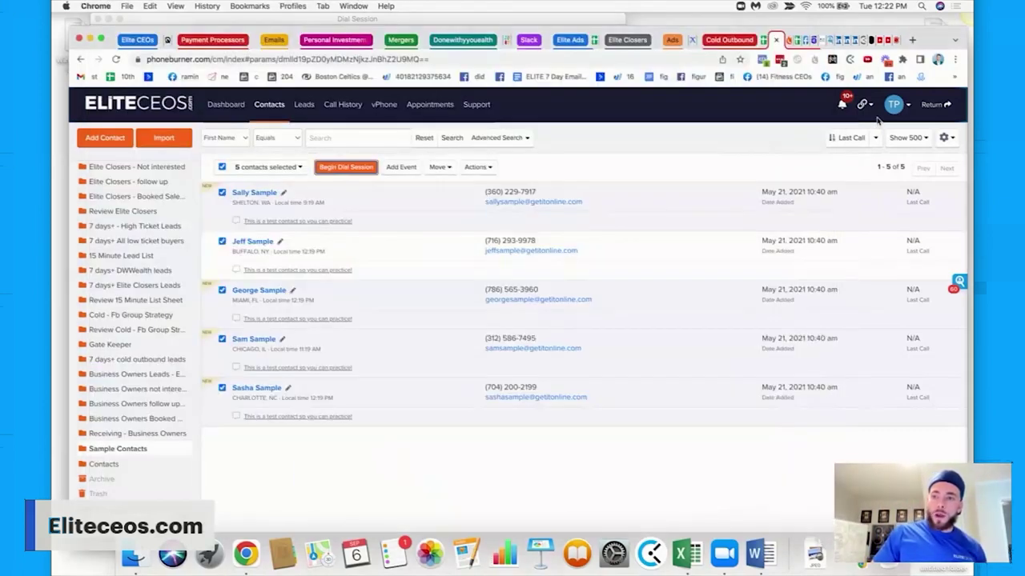
{"action": "left_click", "coordinate": [784, 40]}
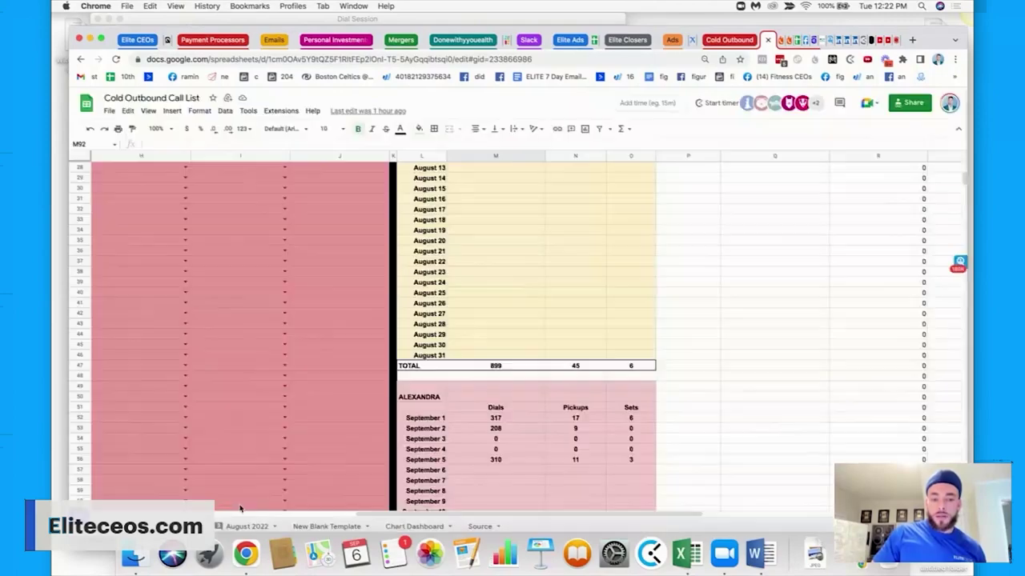
On the August 2022 sheet, highlight the call-attempt, show-up, schedule and price-drop columns.
{"action": "left_click", "coordinate": [233, 526]}
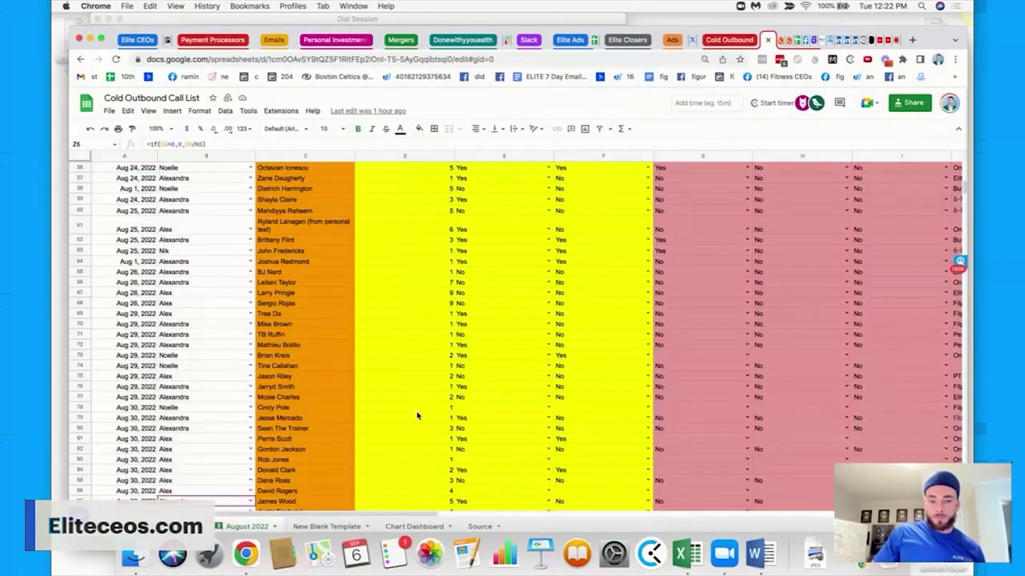
{"action": "scroll", "coordinate": [416, 416], "scroll_direction": "up", "scroll_amount": 15}
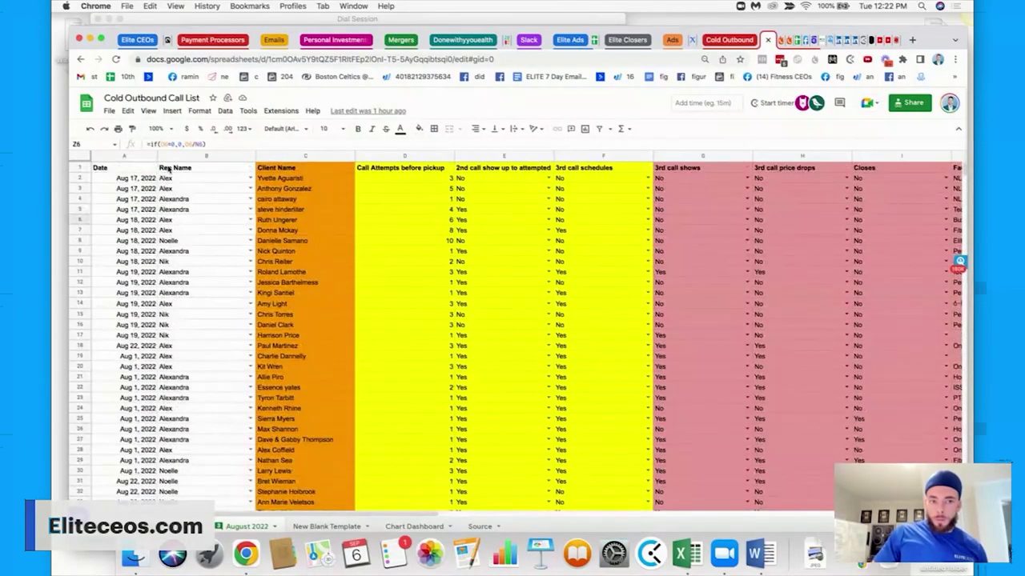
{"action": "scroll", "coordinate": [369, 213], "scroll_direction": "right", "scroll_amount": 3}
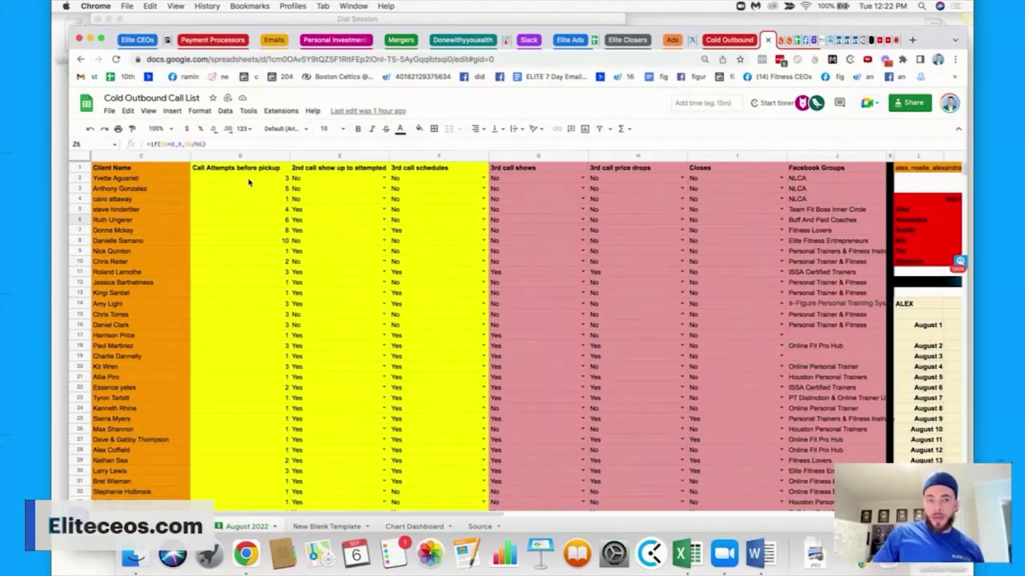
{"action": "left_click", "coordinate": [241, 157]}
{"action": "left_click", "coordinate": [354, 157]}
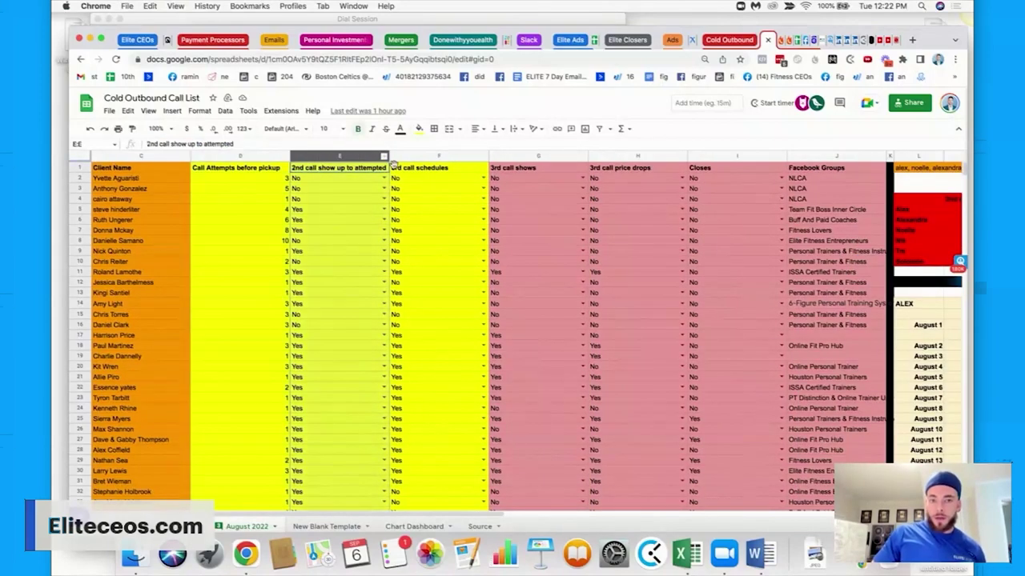
{"action": "left_click", "coordinate": [433, 158]}
{"action": "scroll", "coordinate": [464, 158], "scroll_direction": "right", "scroll_amount": 2}
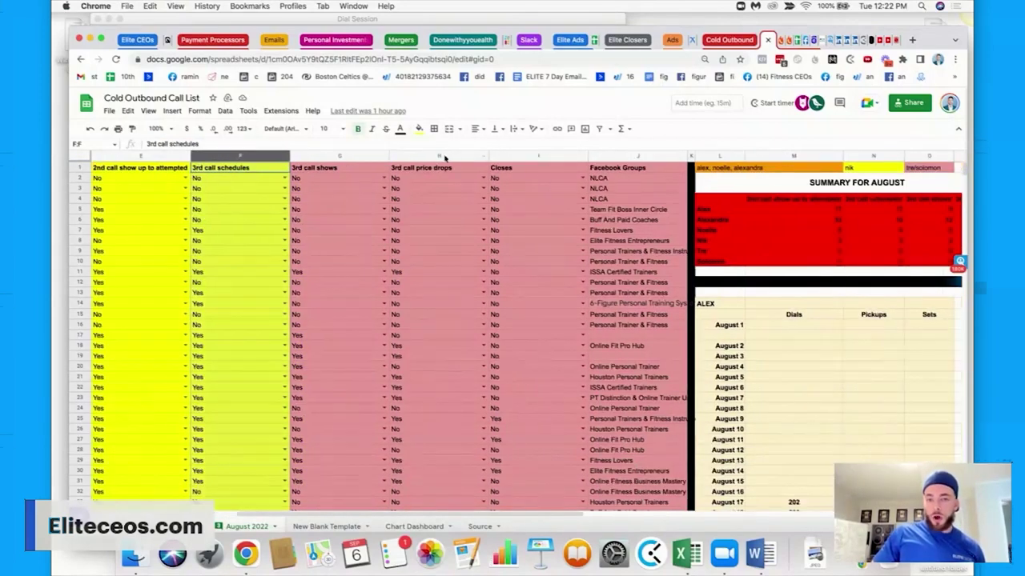
{"action": "left_click", "coordinate": [349, 158]}
{"action": "left_click", "coordinate": [442, 157]}
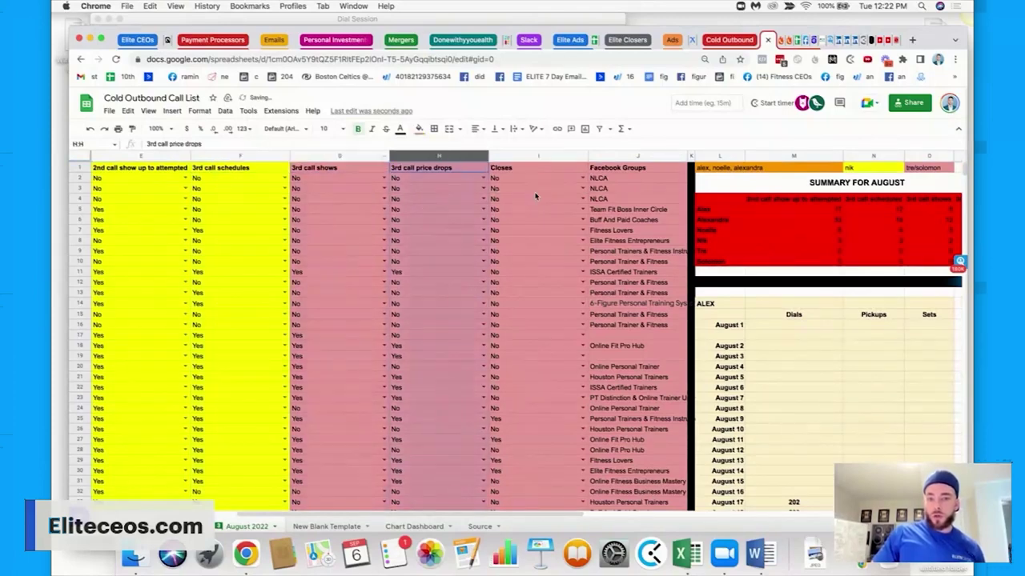
{"action": "scroll", "coordinate": [442, 161], "scroll_direction": "right", "scroll_amount": 4}
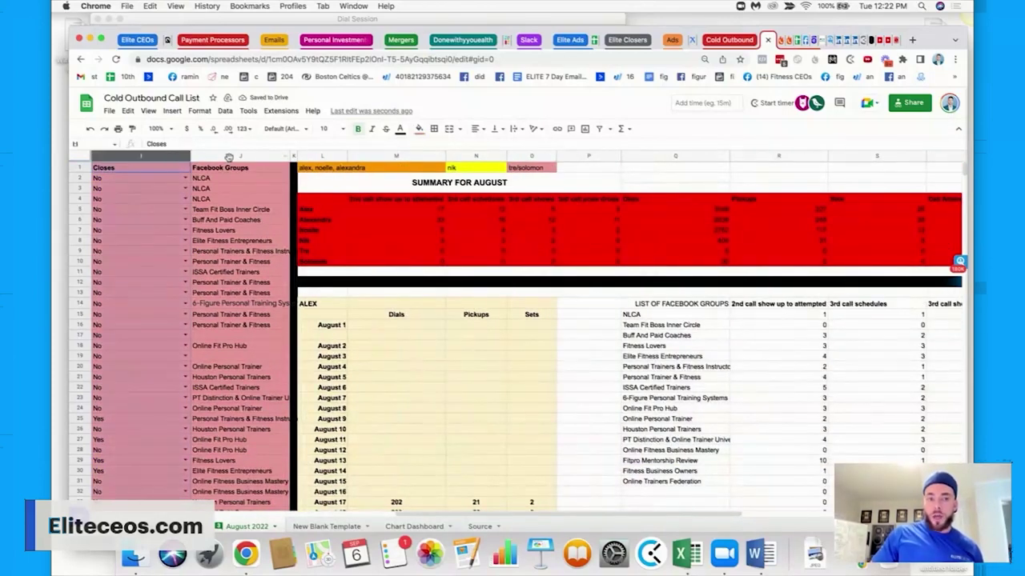
Review the Facebook Groups column and the week 2 contact upload counts.
{"action": "left_click", "coordinate": [232, 157]}
{"action": "scroll", "coordinate": [338, 217], "scroll_direction": "right", "scroll_amount": 5}
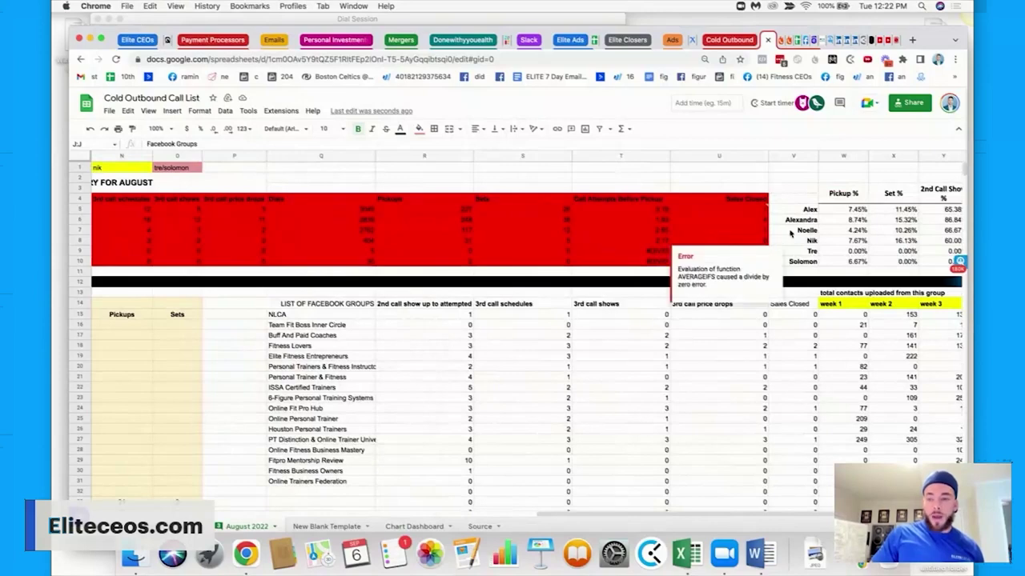
{"action": "scroll", "coordinate": [789, 232], "scroll_direction": "right", "scroll_amount": 2}
{"action": "scroll", "coordinate": [796, 232], "scroll_direction": "down", "scroll_amount": 5}
{"action": "scroll", "coordinate": [798, 233], "scroll_direction": "up", "scroll_amount": 3}
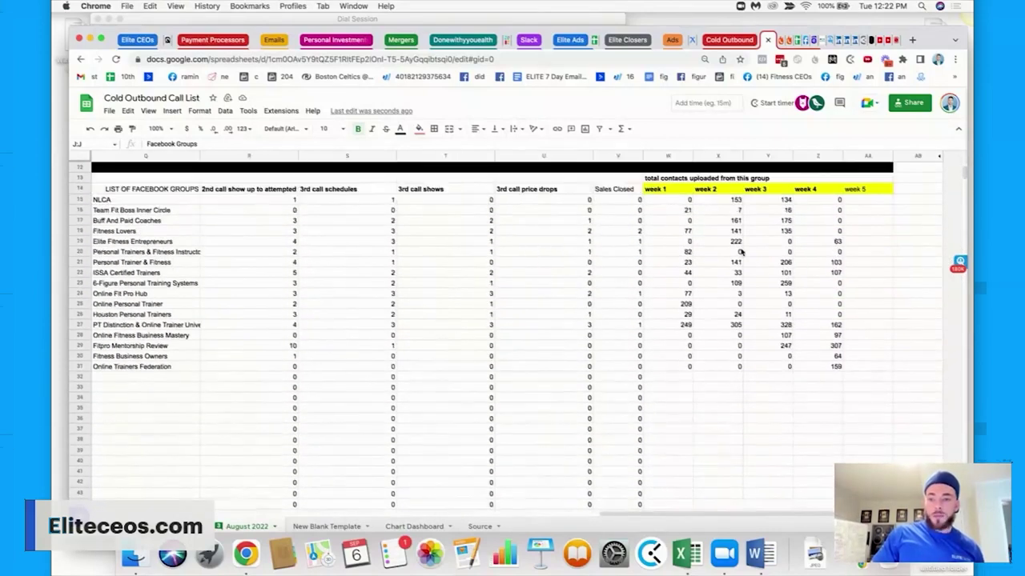
{"action": "left_click_drag", "start_coordinate": [667, 199], "coordinate": [687, 365]}
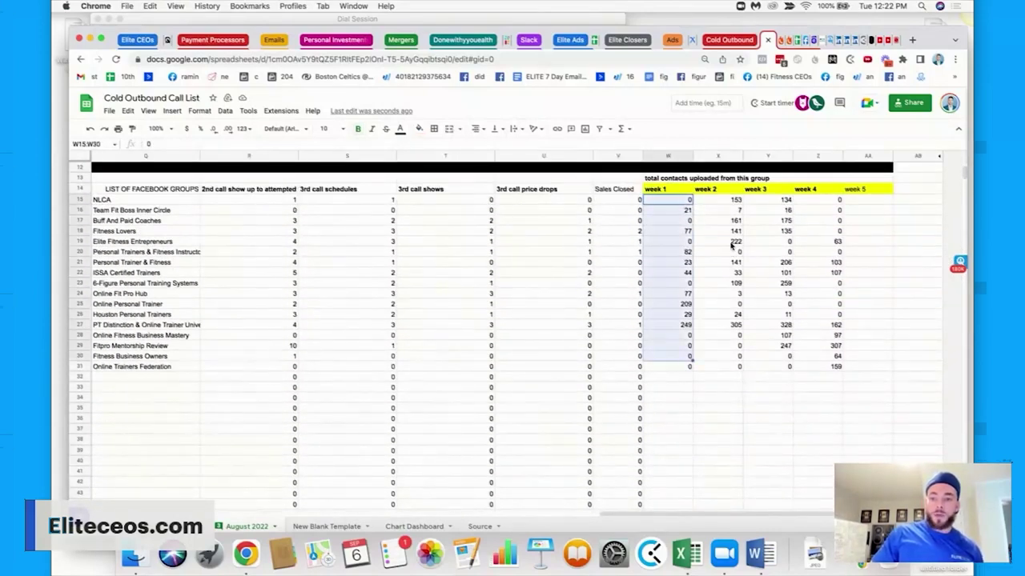
{"action": "left_click_drag", "start_coordinate": [732, 241], "coordinate": [728, 356]}
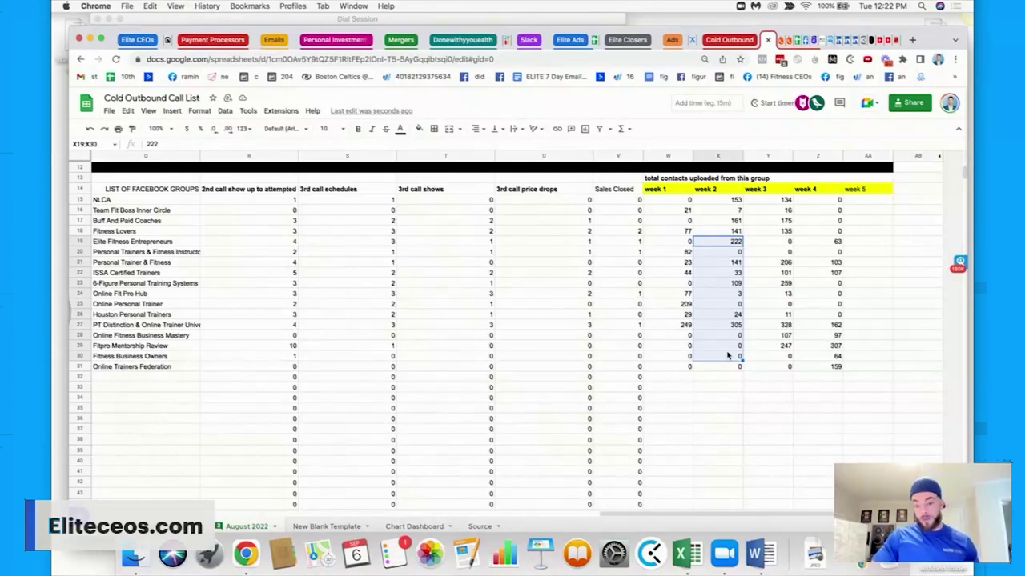
{"action": "left_click_drag", "start_coordinate": [653, 519], "coordinate": [583, 521]}
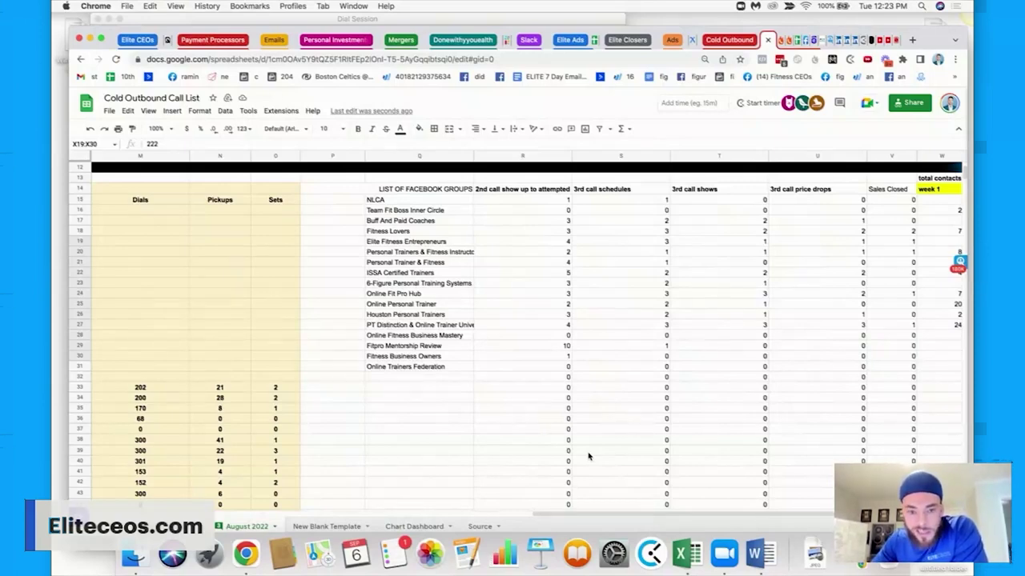
{"action": "scroll", "coordinate": [589, 456], "scroll_direction": "down", "scroll_amount": 12}
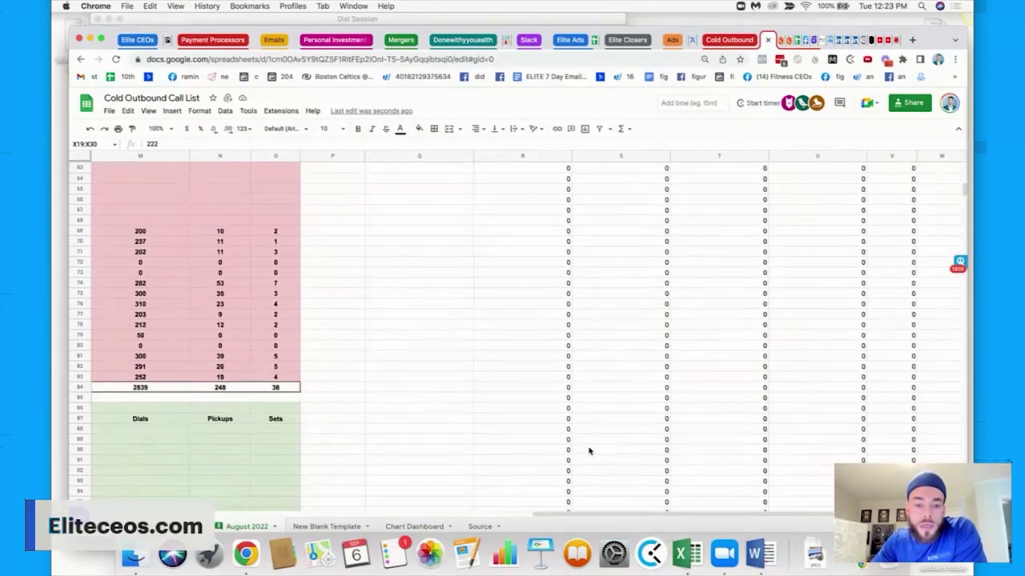
Scroll through the rep blocks and point out Nik's August 18 dials, pickups and August 19 sets.
{"action": "scroll", "coordinate": [588, 451], "scroll_direction": "down", "scroll_amount": 15}
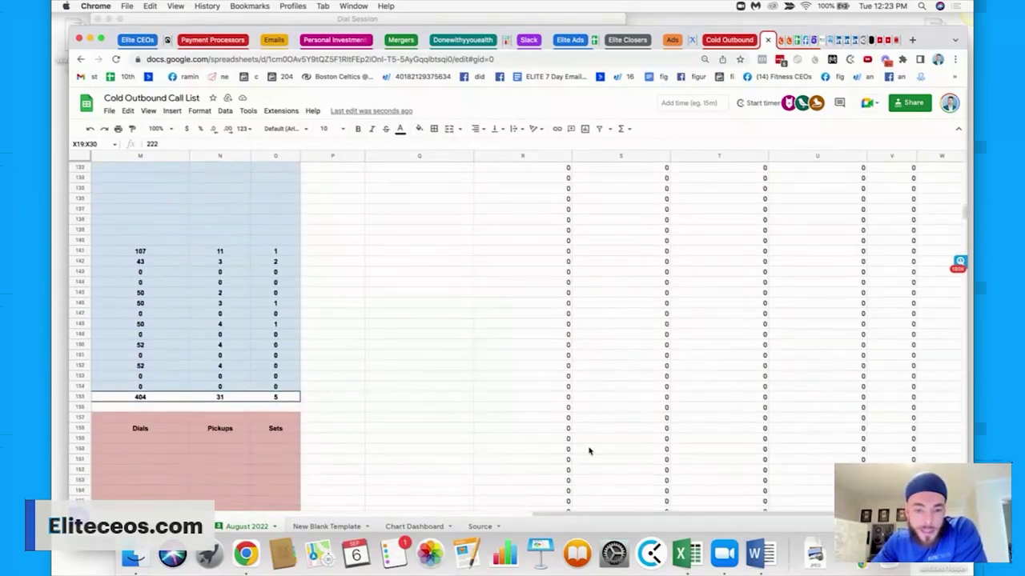
{"action": "left_click_drag", "start_coordinate": [551, 514], "coordinate": [442, 511]}
{"action": "scroll", "coordinate": [448, 354], "scroll_direction": "up", "scroll_amount": 6}
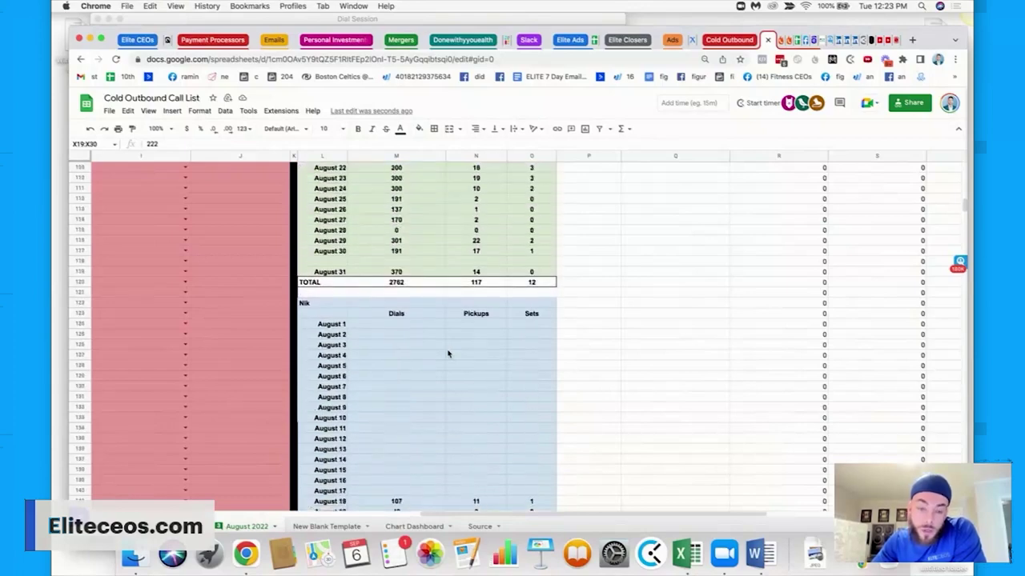
{"action": "scroll", "coordinate": [447, 354], "scroll_direction": "down", "scroll_amount": 5}
{"action": "left_click_drag", "start_coordinate": [396, 272], "coordinate": [398, 378]}
{"action": "left_click_drag", "start_coordinate": [476, 272], "coordinate": [522, 356]}
{"action": "scroll", "coordinate": [523, 354], "scroll_direction": "up", "scroll_amount": 3}
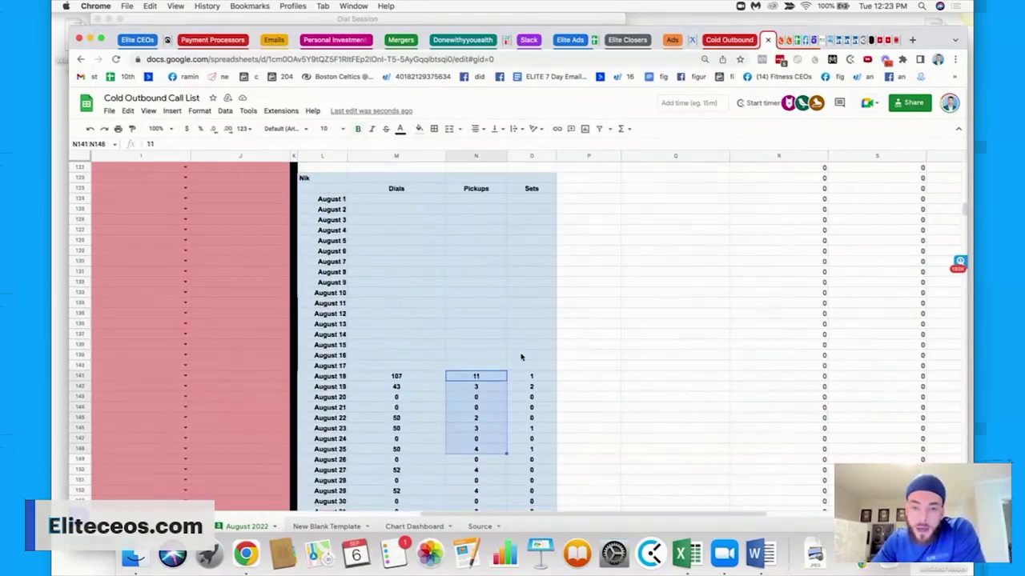
{"action": "left_click", "coordinate": [396, 376]}
{"action": "left_click", "coordinate": [477, 376]}
{"action": "left_click", "coordinate": [531, 387]}
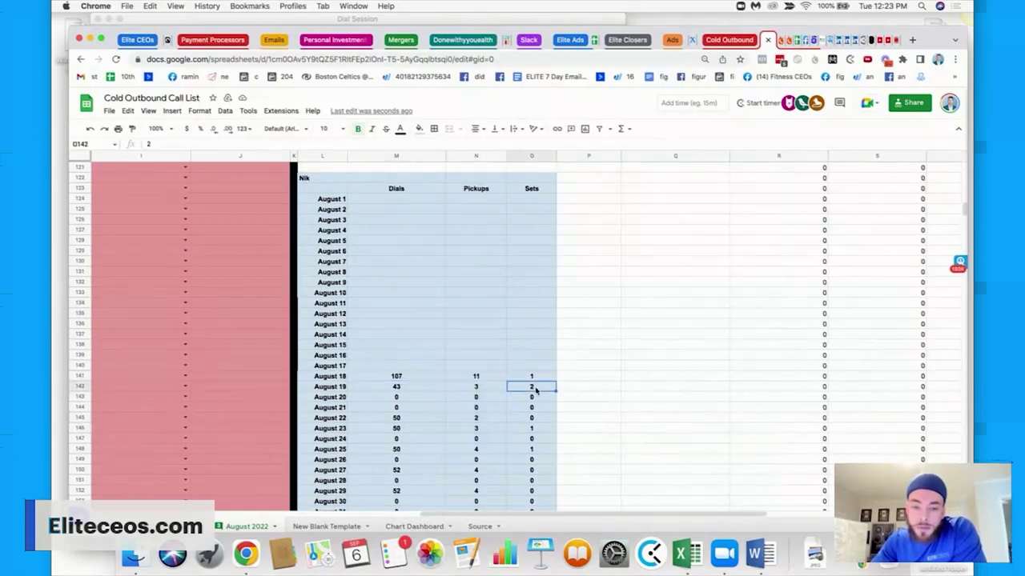
{"action": "scroll", "coordinate": [535, 391], "scroll_direction": "up", "scroll_amount": 5}
{"action": "scroll", "coordinate": [485, 286], "scroll_direction": "up", "scroll_amount": 3}
{"action": "scroll", "coordinate": [486, 286], "scroll_direction": "down", "scroll_amount": 8}
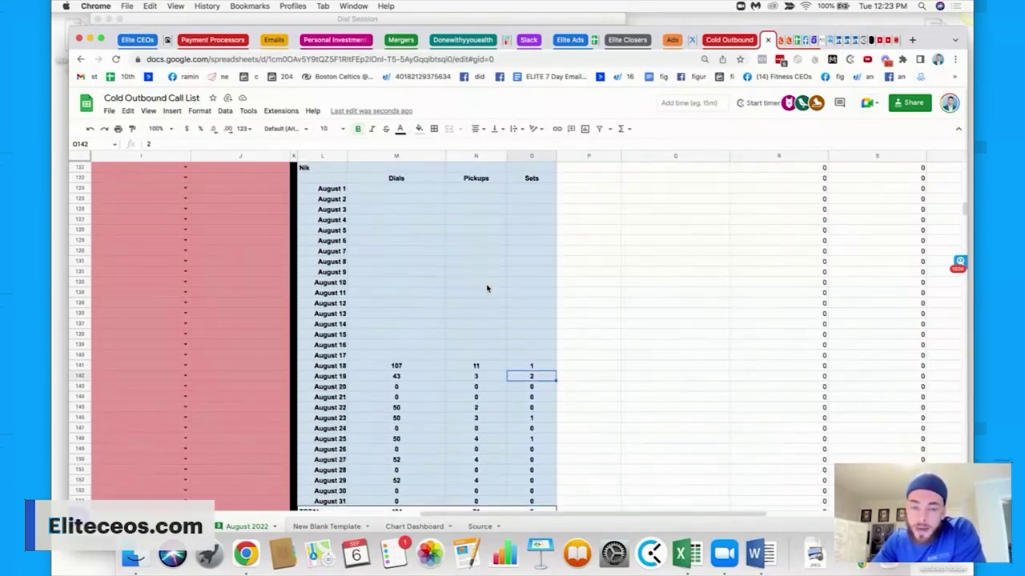
Look over the PhoneBurner My Team overview, then return to the Word notes document.
{"action": "left_click", "coordinate": [783, 40]}
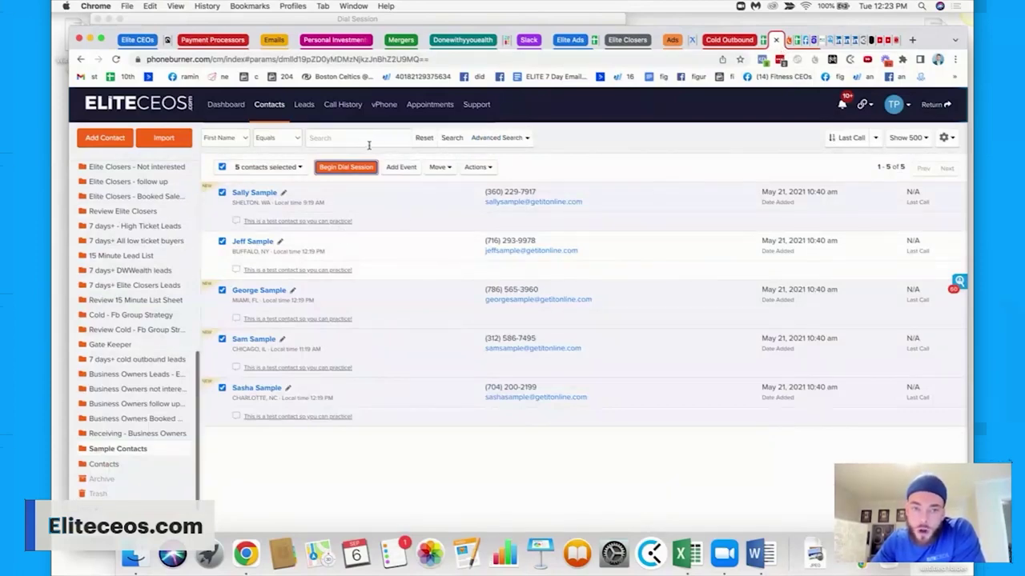
{"action": "left_click", "coordinate": [935, 104]}
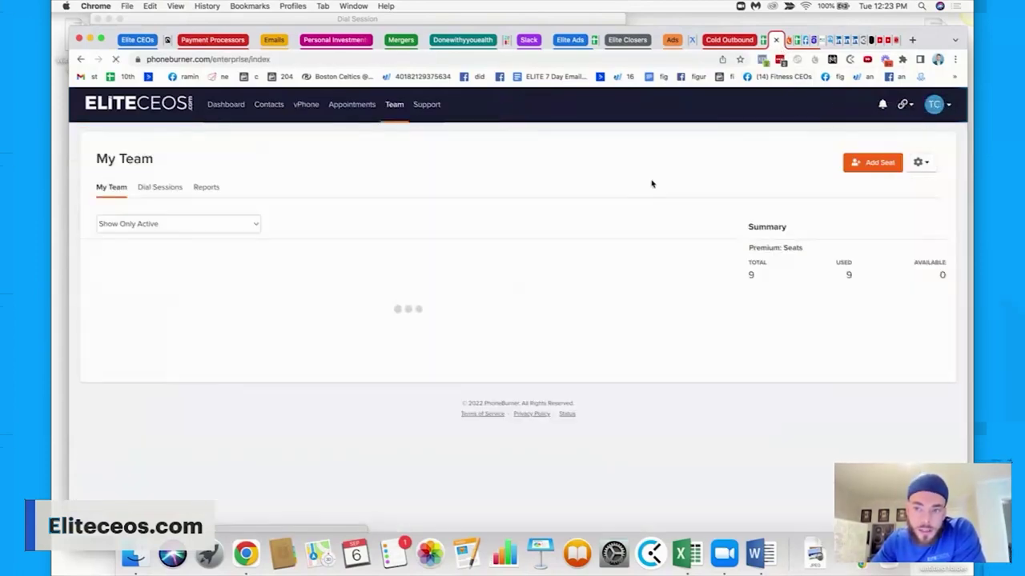
{"action": "left_click", "coordinate": [754, 554]}
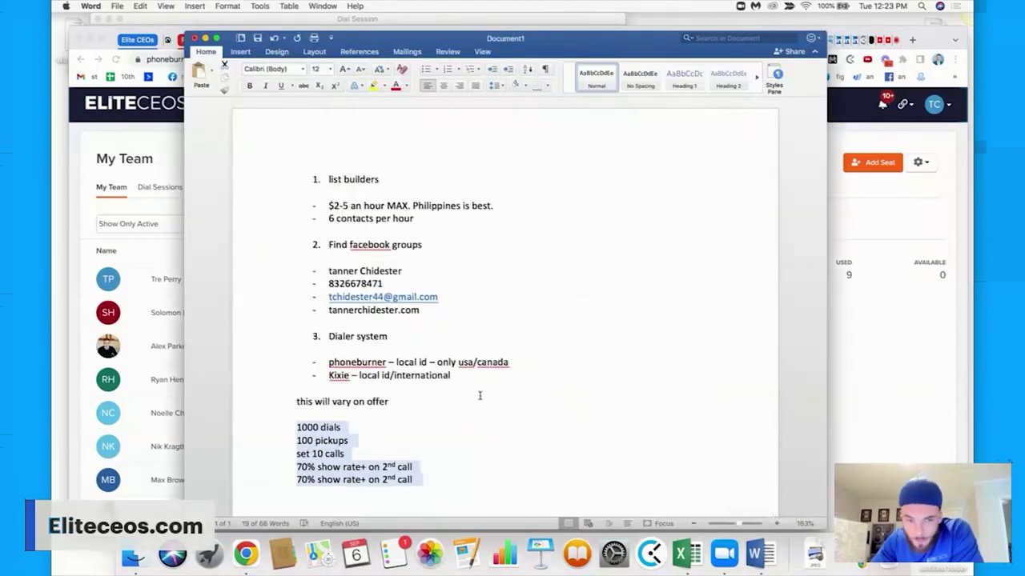
Add a 'Cold email' heading below the 1000-dials and 70% show-rate targets and select it.
{"action": "left_click", "coordinate": [441, 474]}
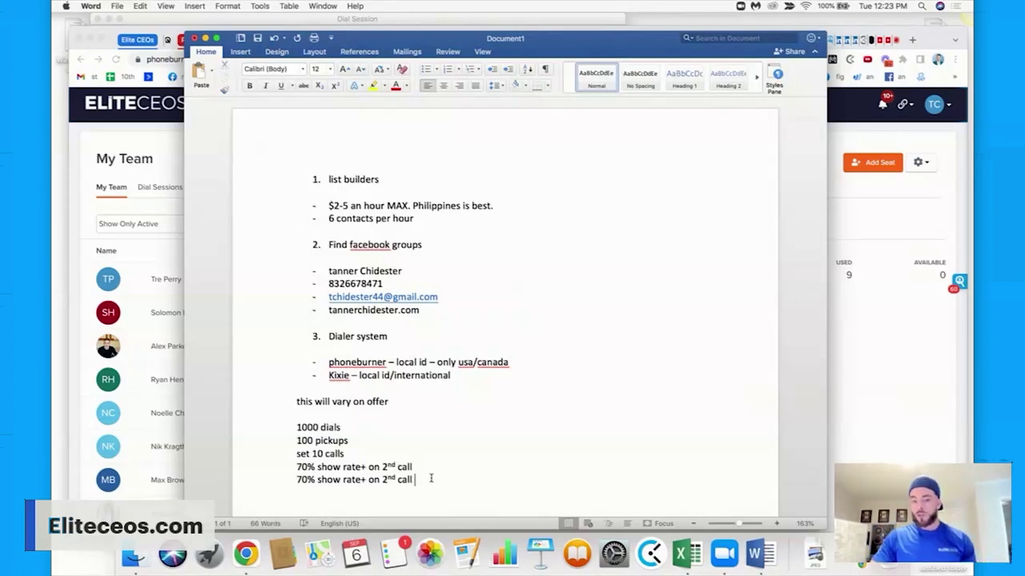
{"action": "key", "text": "Return"}
{"action": "key", "text": "Return"}
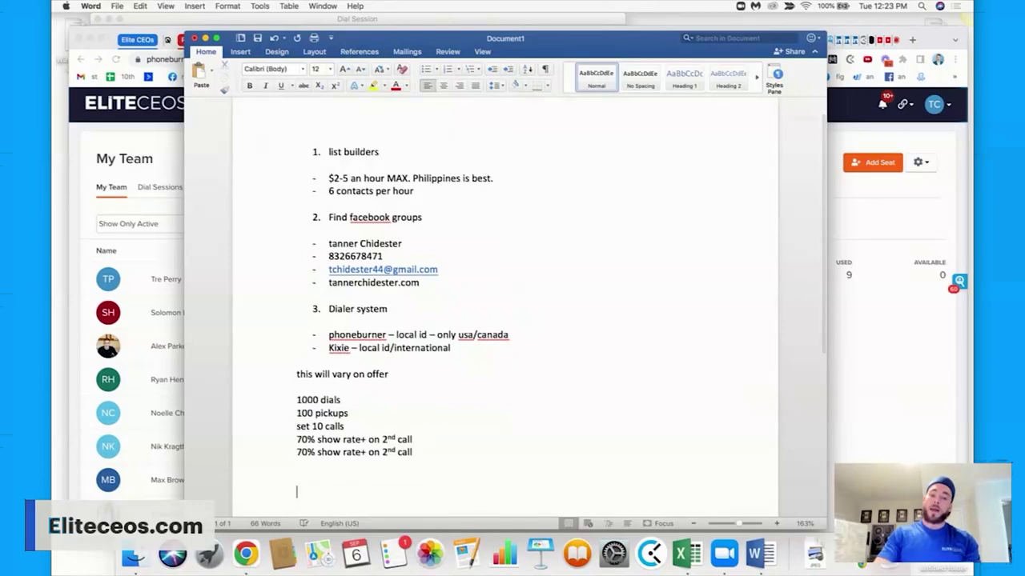
{"action": "type", "text": "Cold ema"}
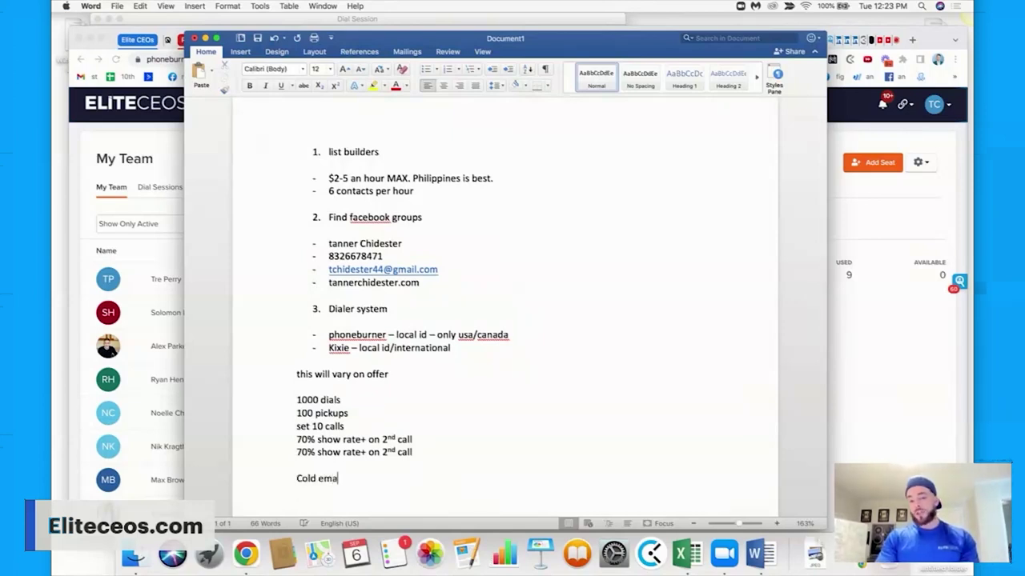
{"action": "type", "text": "il"}
{"action": "key", "text": "Return"}
{"action": "key", "text": "Return"}
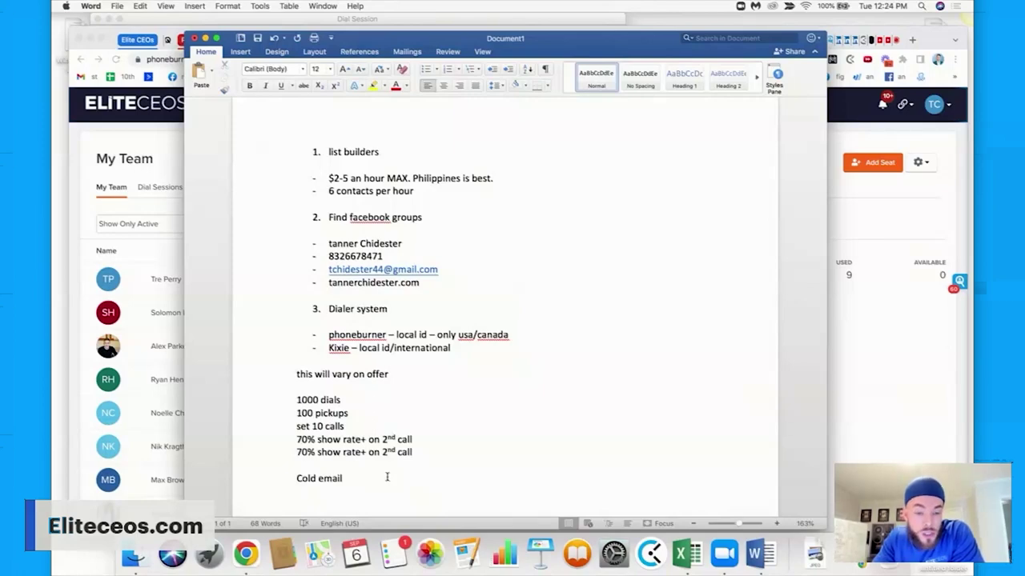
{"action": "left_click_drag", "start_coordinate": [356, 478], "coordinate": [291, 478]}
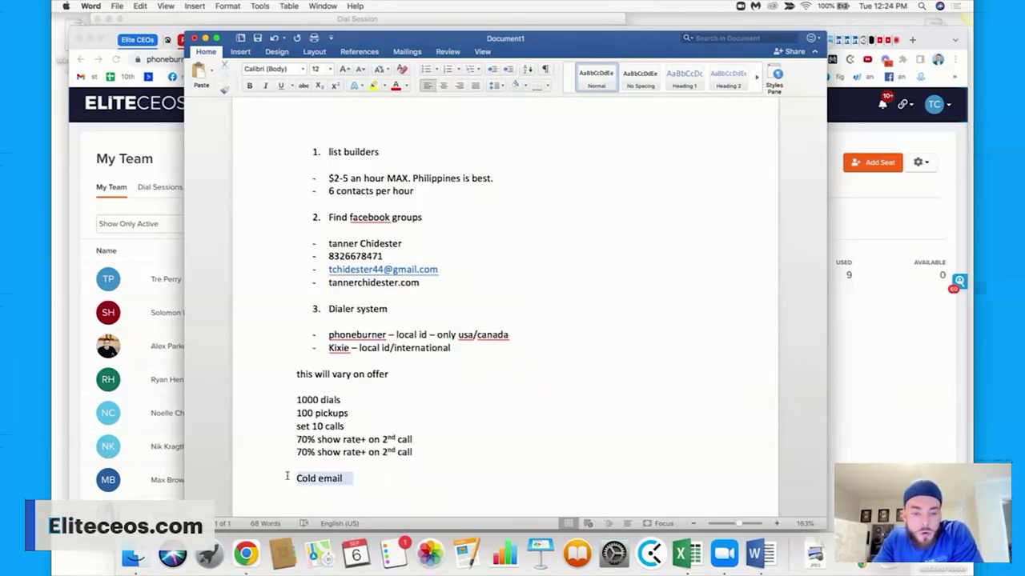
{"action": "left_click", "coordinate": [893, 216]}
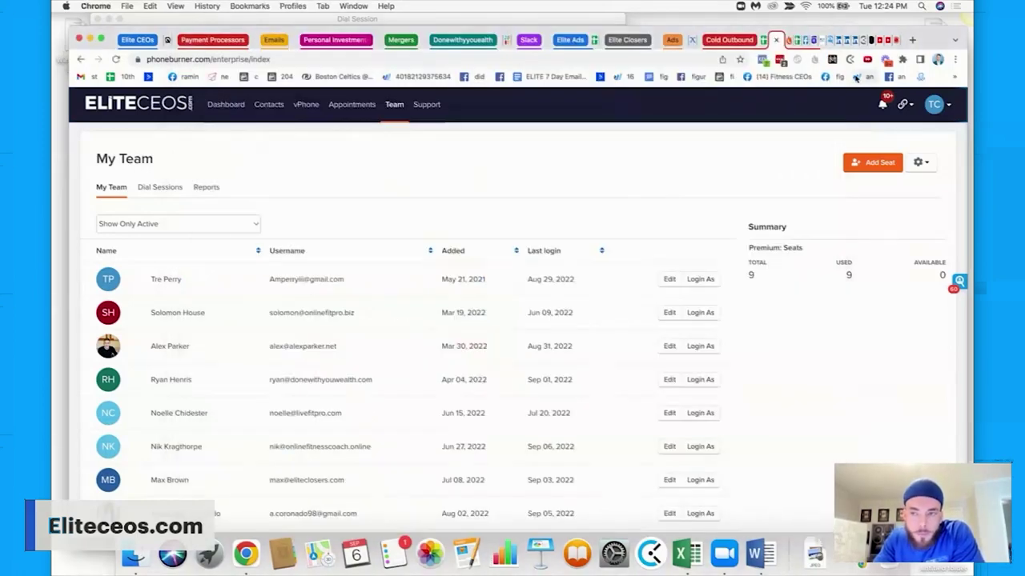
Glance at the NeverBounce validation results, then log out of Seamless.ai.
{"action": "left_click", "coordinate": [820, 39]}
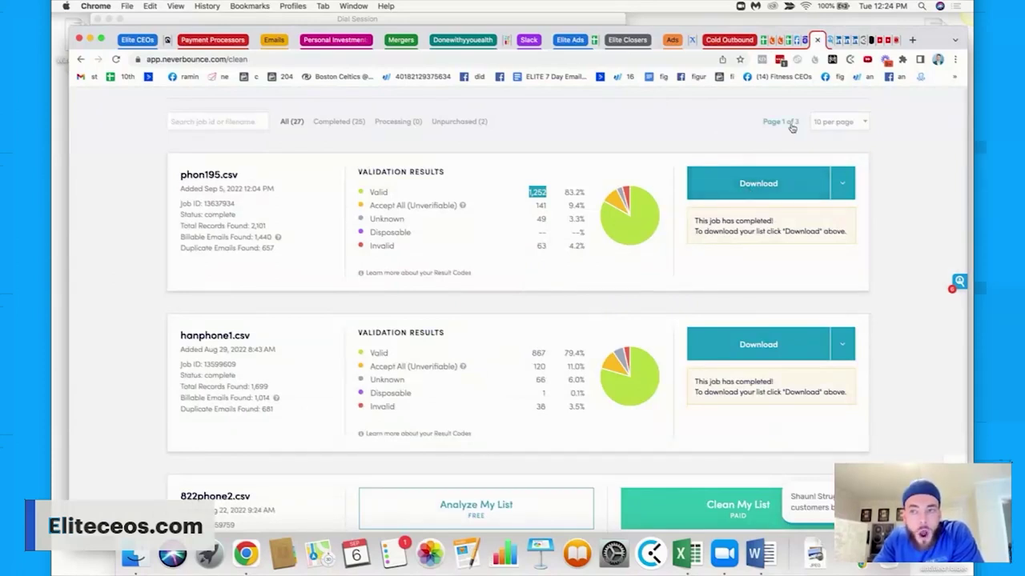
{"action": "left_click", "coordinate": [831, 40]}
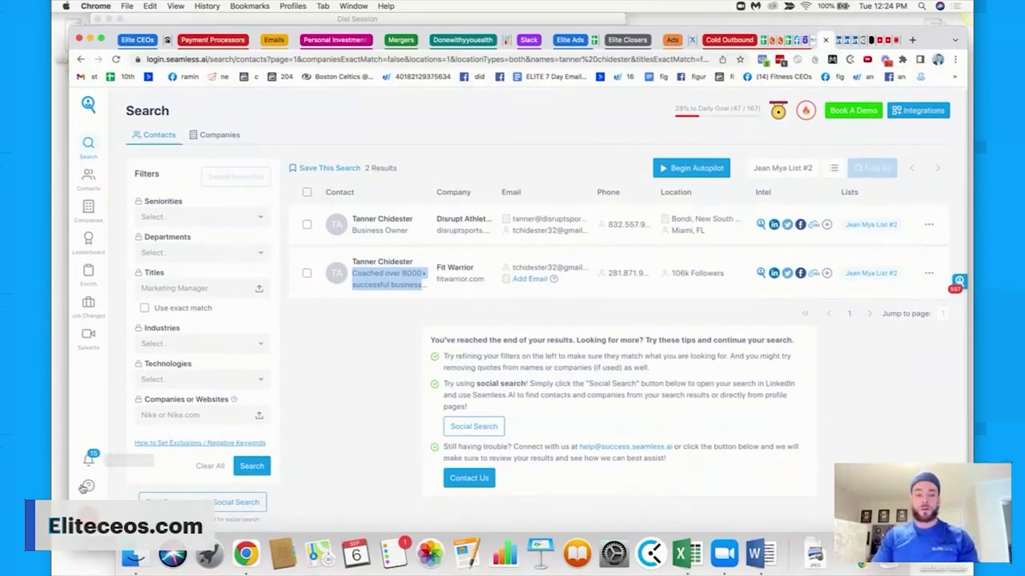
{"action": "left_click", "coordinate": [88, 513]}
{"action": "left_click", "coordinate": [134, 421]}
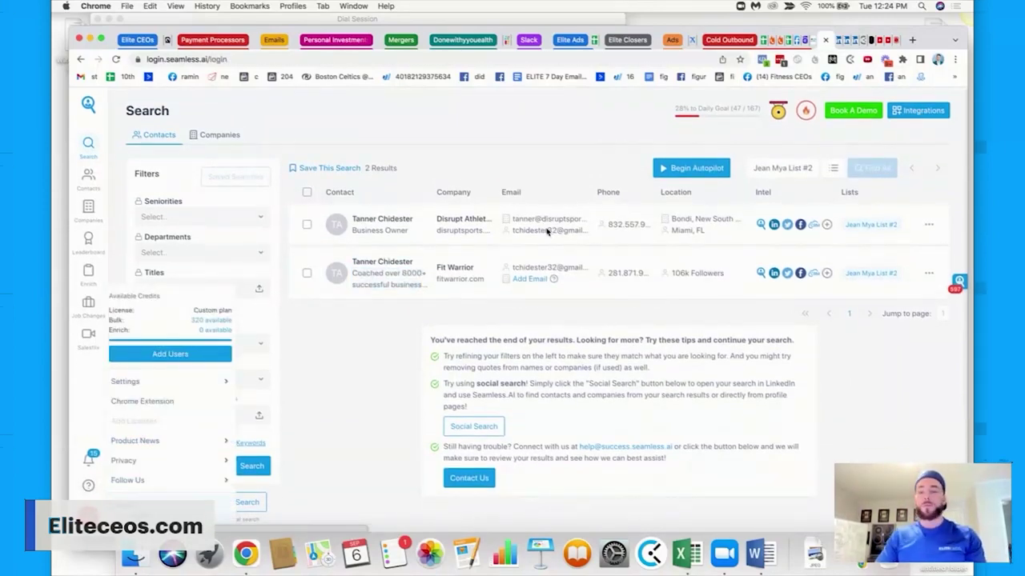
Load Gmail in the Seamless.ai tab by entering 'mail' in the address bar.
{"action": "left_click", "coordinate": [398, 58]}
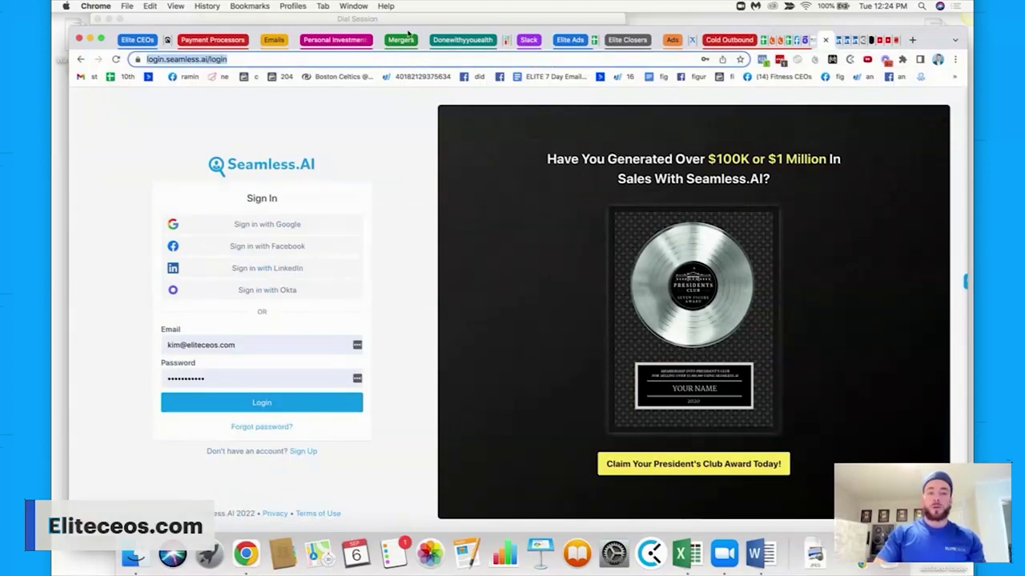
{"action": "type", "text": "mail.google.com/mail/u/0/#inbox/1605a95e35965df9"}
{"action": "key", "text": "Return"}
Search Google for 'mailshake', view the Mailshake homepage, then go to the COLD EMAIL TRACKING sheet.
{"action": "left_click", "coordinate": [384, 60]}
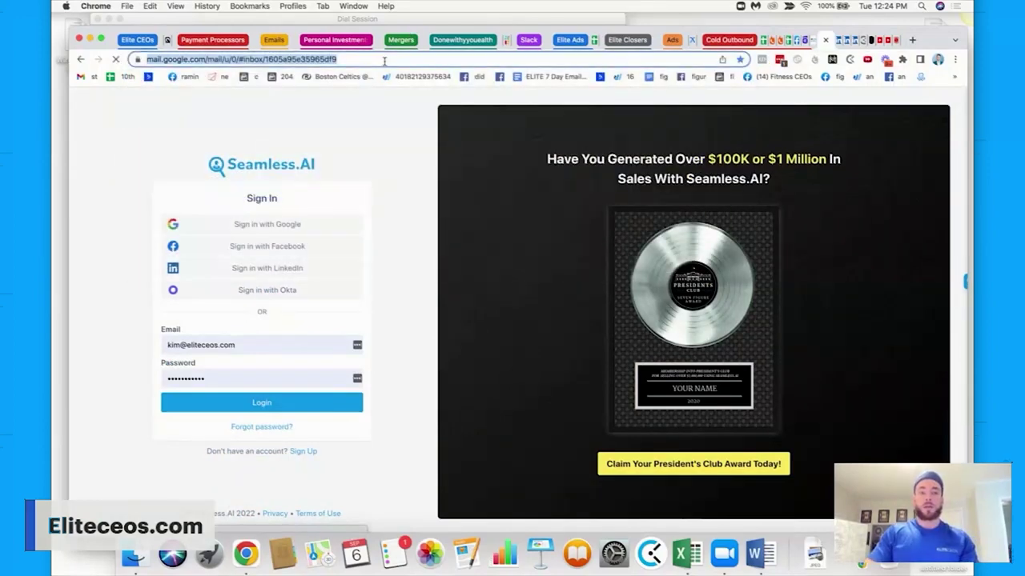
{"action": "type", "text": "mailshake"}
{"action": "key", "text": "Return"}
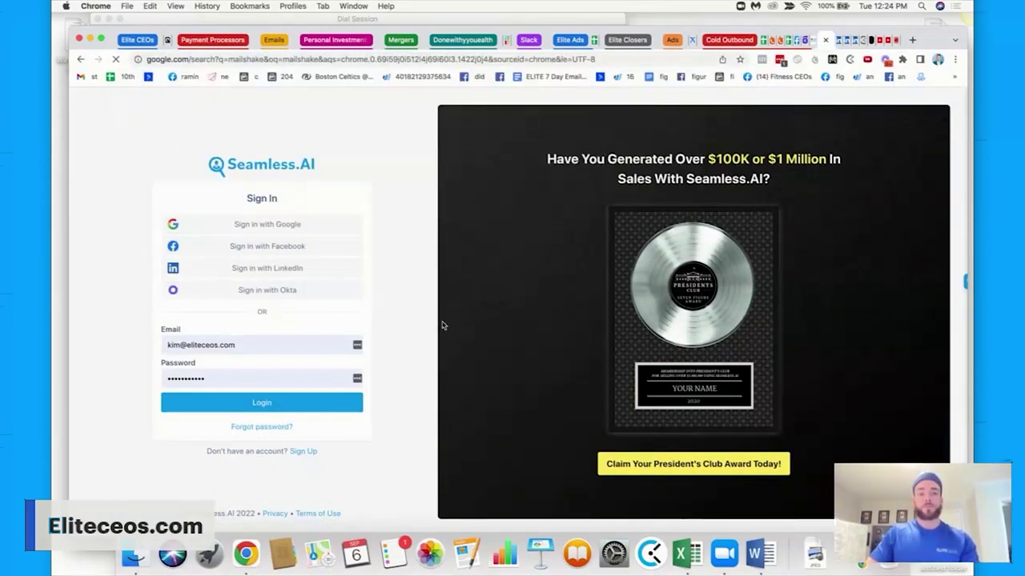
{"action": "left_click", "coordinate": [325, 59]}
{"action": "type", "text": "mail"}
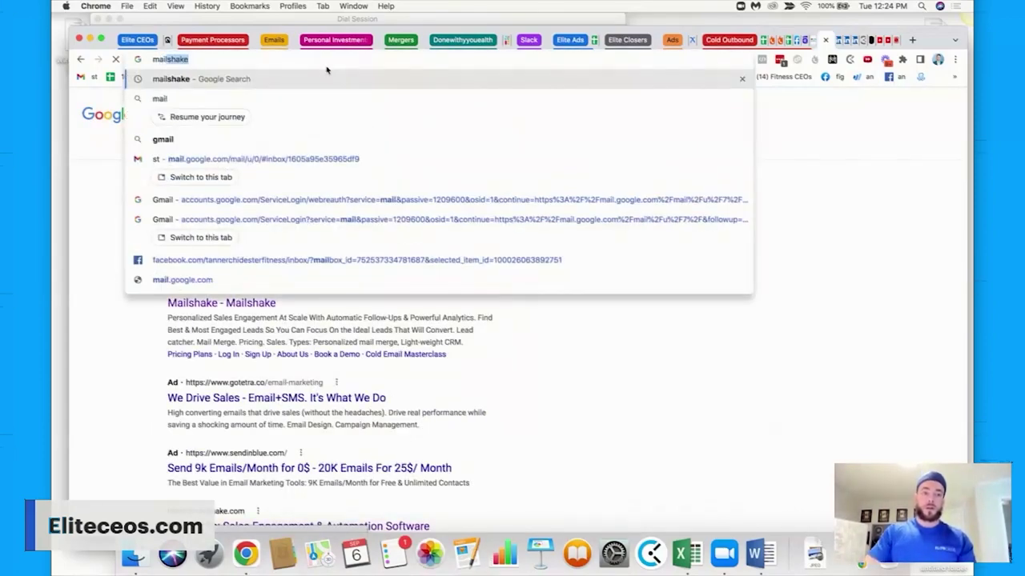
{"action": "type", "text": "shake"}
{"action": "key", "text": "Return"}
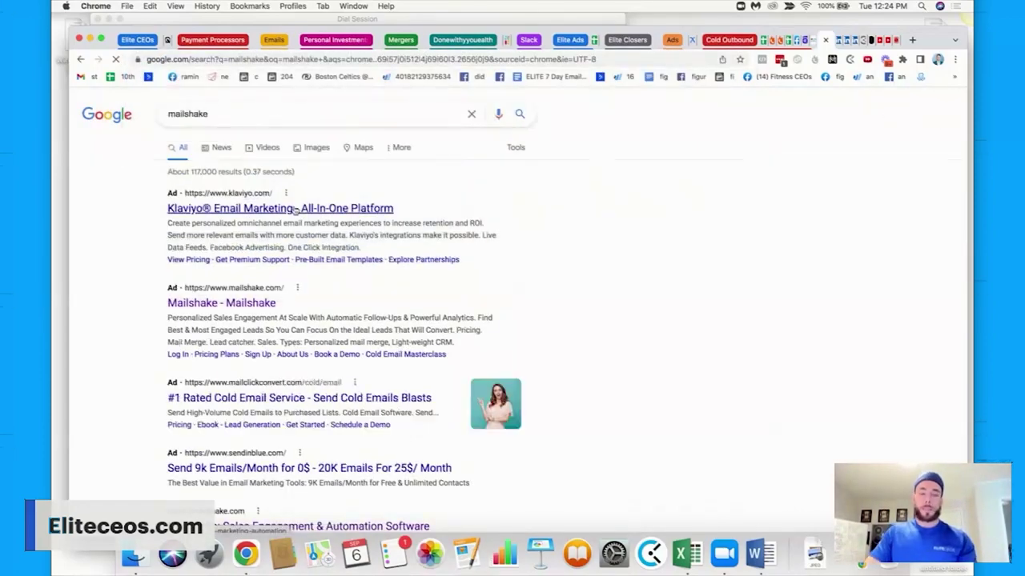
{"action": "scroll", "coordinate": [281, 232], "scroll_direction": "down", "scroll_amount": 3}
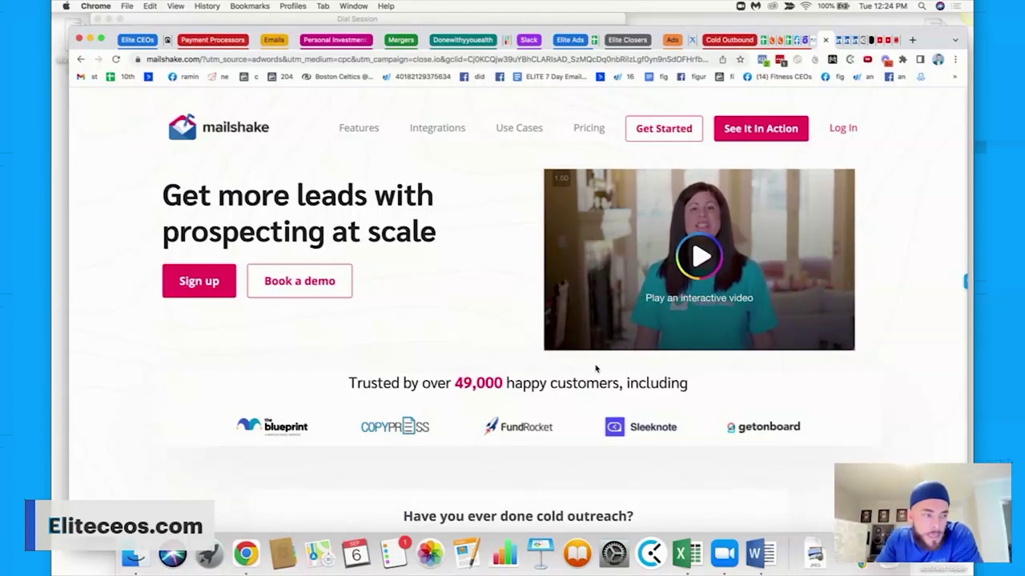
{"action": "left_click", "coordinate": [791, 39]}
Scroll around the COLD EMAIL TRACKING sheet and select the First Line openers in M2:M14.
{"action": "scroll", "coordinate": [649, 264], "scroll_direction": "up", "scroll_amount": 20}
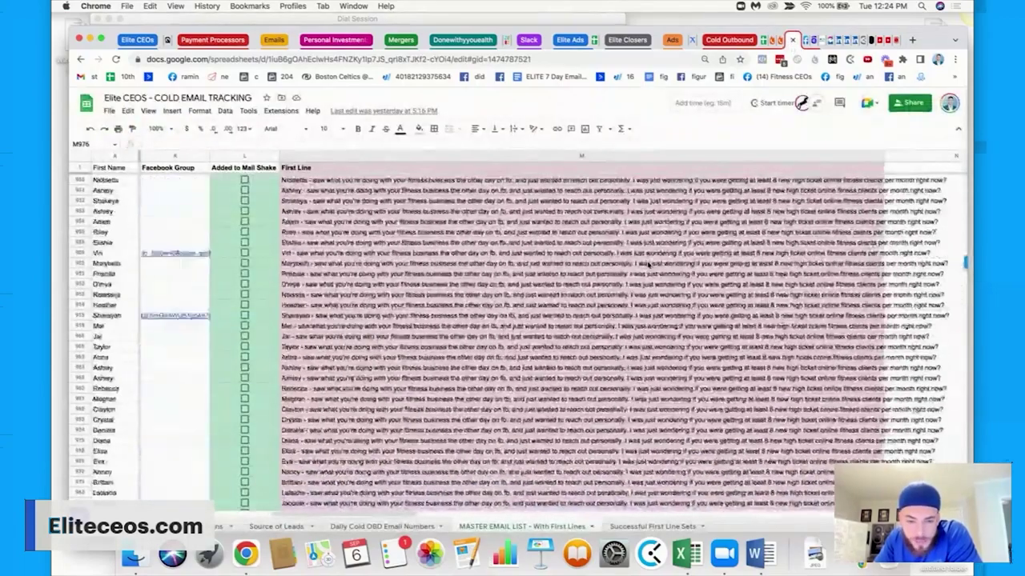
{"action": "scroll", "coordinate": [648, 264], "scroll_direction": "up", "scroll_amount": 10}
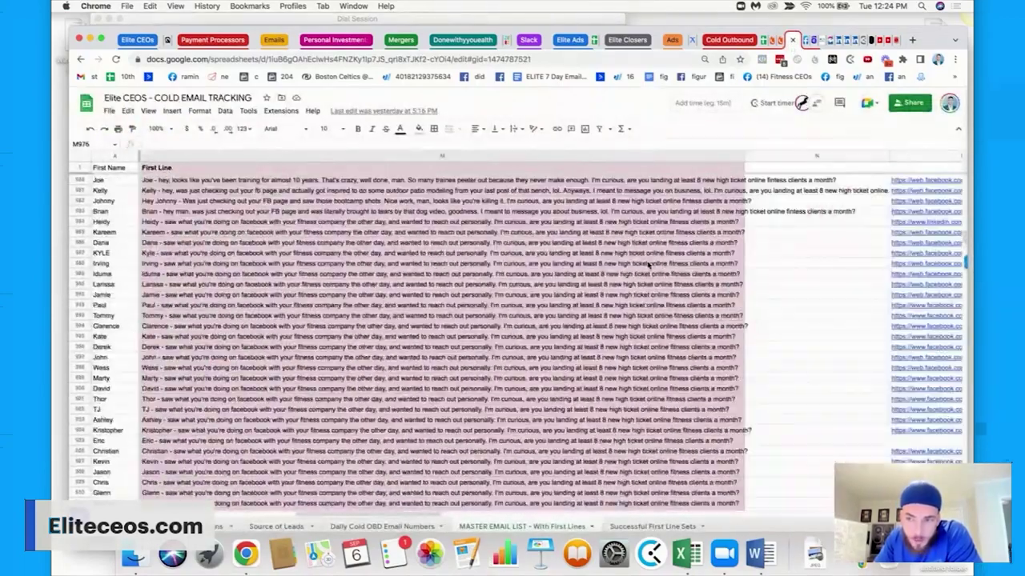
{"action": "scroll", "coordinate": [645, 269], "scroll_direction": "right", "scroll_amount": 6}
{"action": "scroll", "coordinate": [644, 269], "scroll_direction": "up", "scroll_amount": 1}
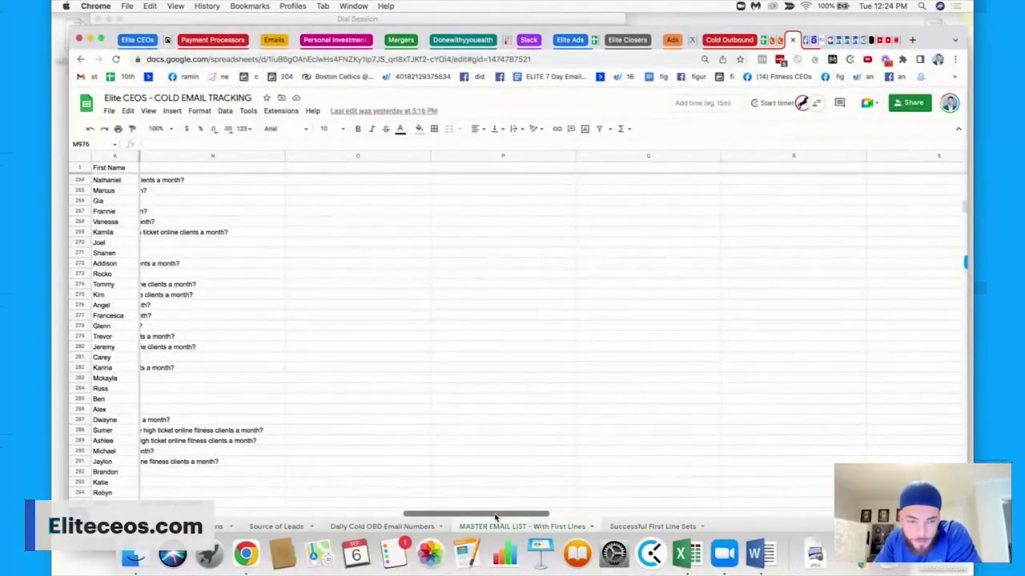
{"action": "scroll", "coordinate": [449, 400], "scroll_direction": "left", "scroll_amount": 10}
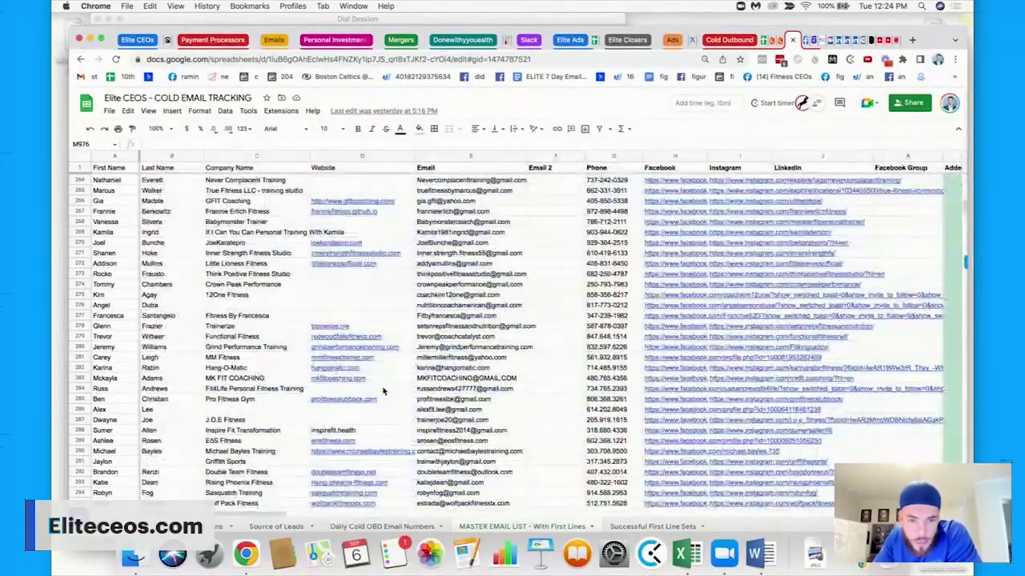
{"action": "scroll", "coordinate": [384, 389], "scroll_direction": "up", "scroll_amount": 4}
{"action": "scroll", "coordinate": [535, 444], "scroll_direction": "up", "scroll_amount": 20}
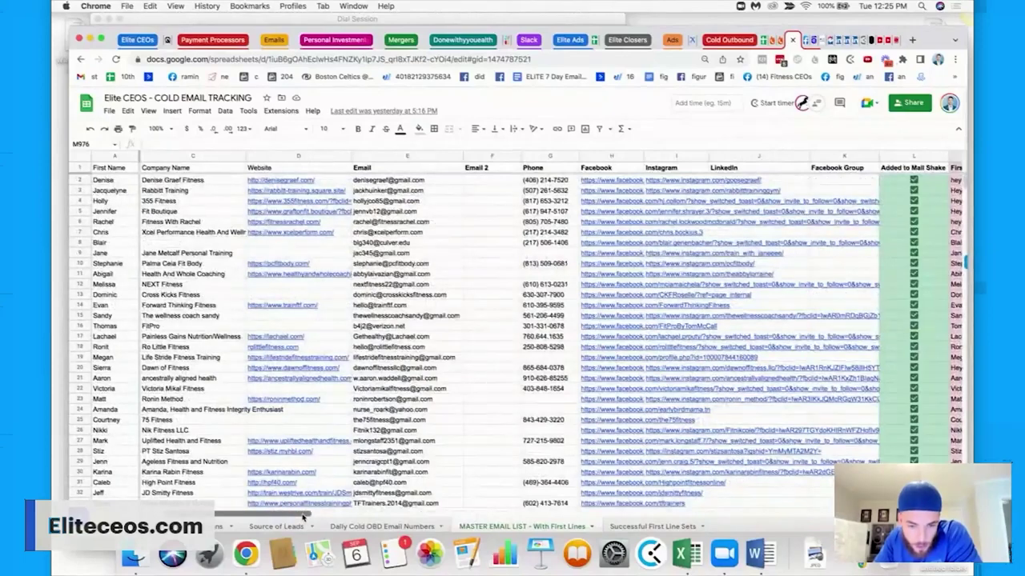
{"action": "scroll", "coordinate": [277, 512], "scroll_direction": "right", "scroll_amount": 10}
{"action": "scroll", "coordinate": [427, 300], "scroll_direction": "left", "scroll_amount": 5}
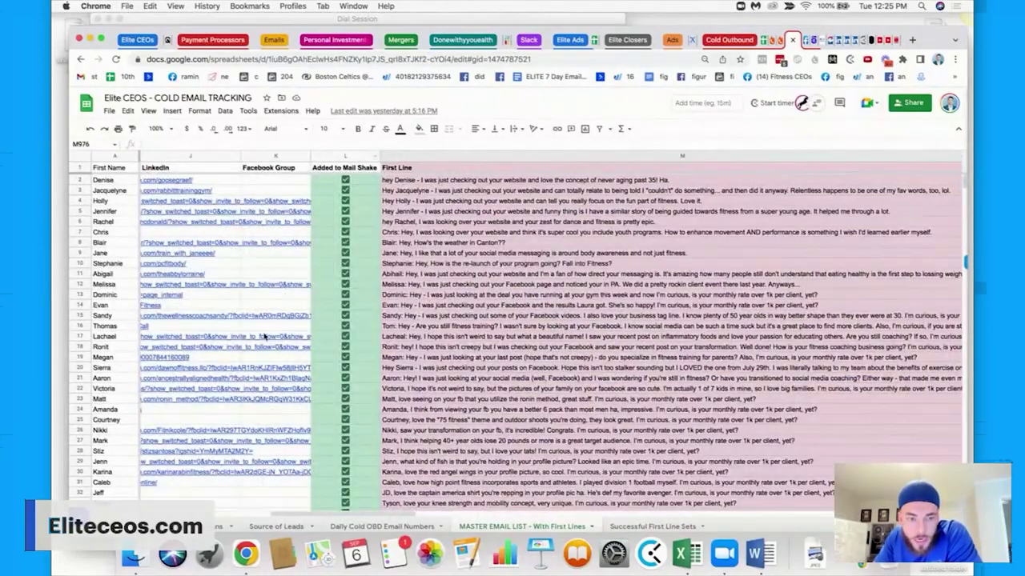
{"action": "scroll", "coordinate": [315, 513], "scroll_direction": "left", "scroll_amount": 10}
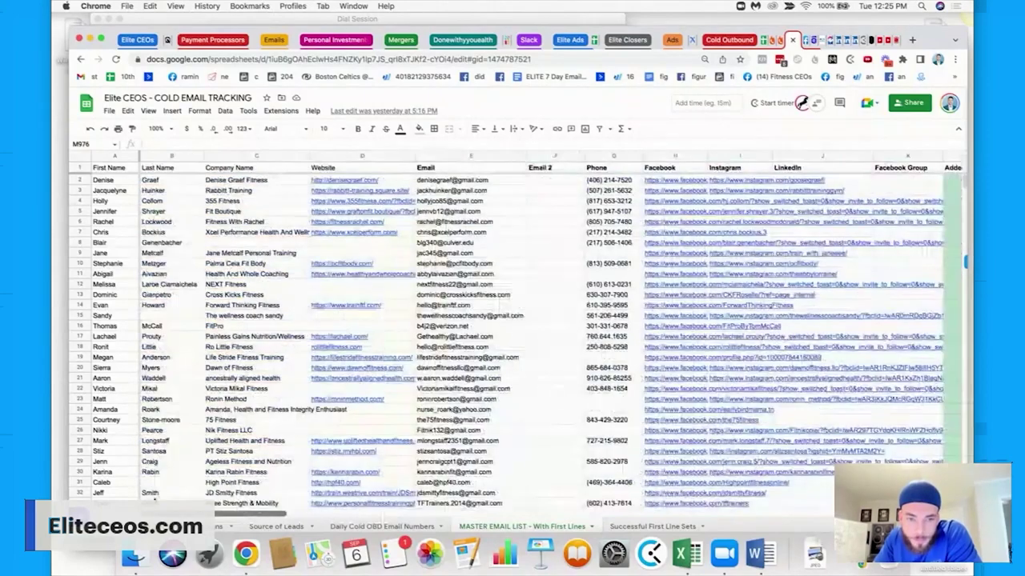
{"action": "scroll", "coordinate": [210, 493], "scroll_direction": "right", "scroll_amount": 10}
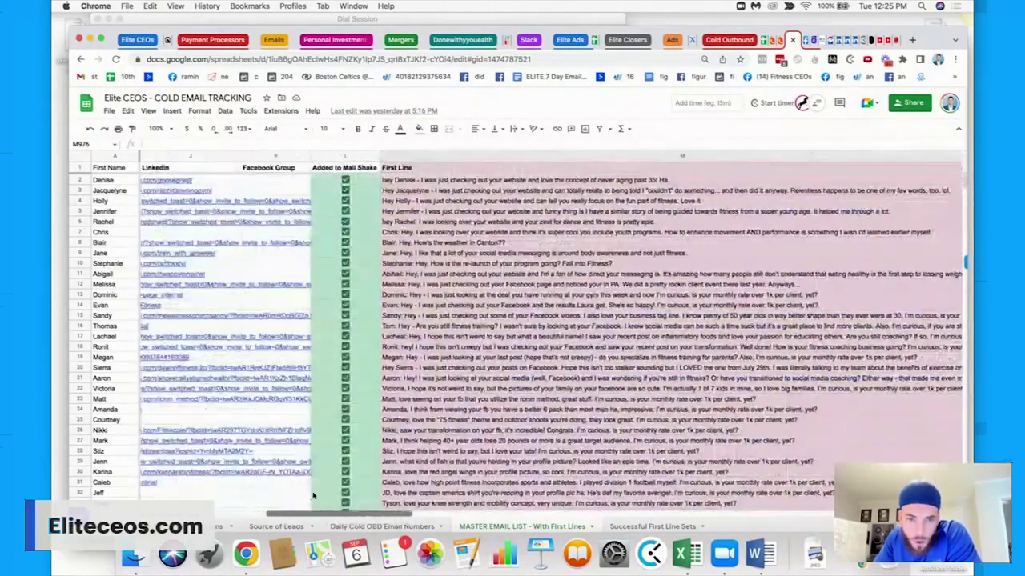
{"action": "mouse_move", "coordinate": [328, 180]}
{"action": "left_mouse_down"}
{"action": "mouse_move", "coordinate": [351, 352]}
{"action": "mouse_move", "coordinate": [340, 182]}
{"action": "left_mouse_up"}
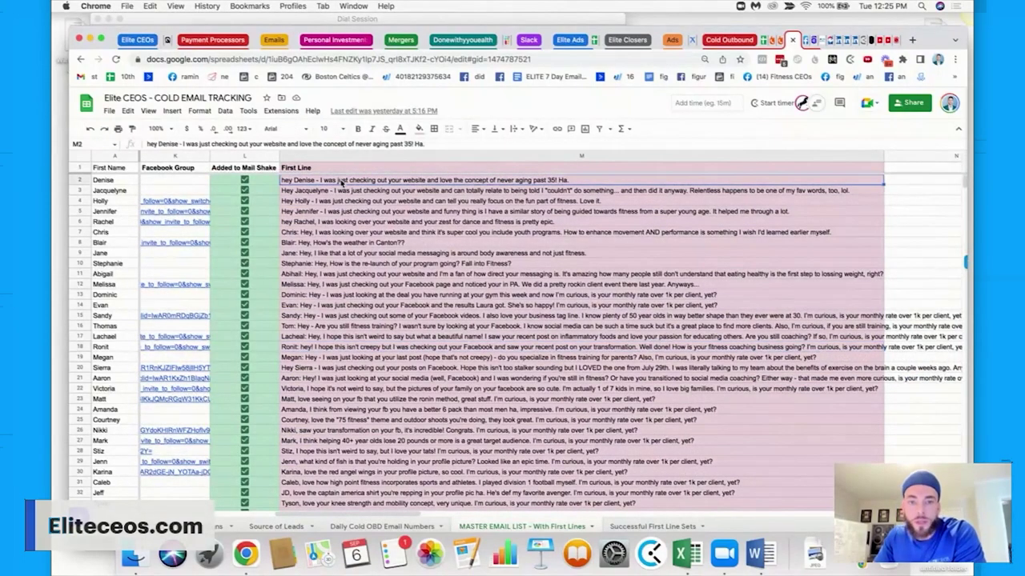
{"action": "key", "text": "ctrl+Tab"}
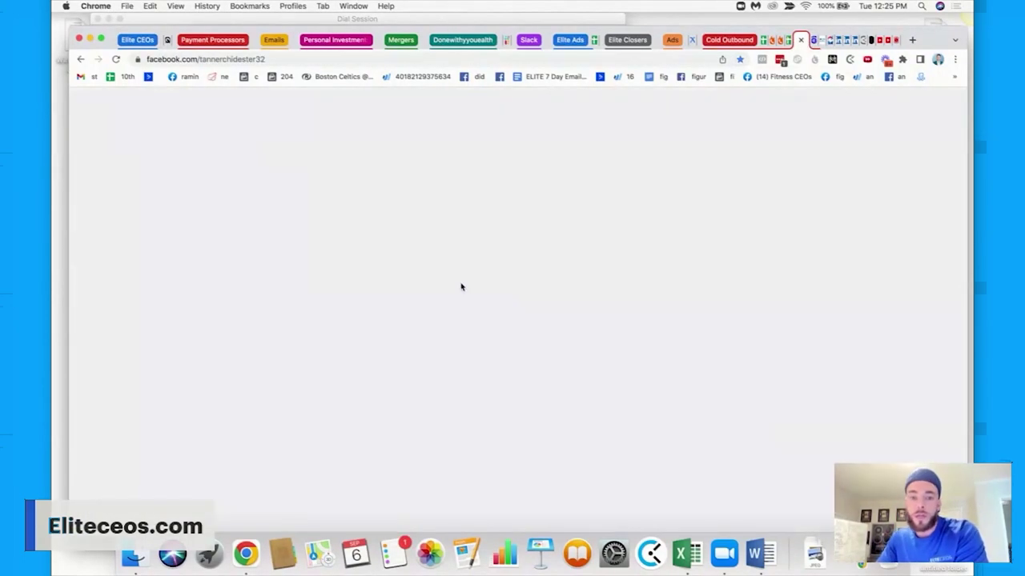
Select the Facebook profile's Intro bio paragraph, then go back to the tracking spreadsheet.
{"action": "scroll", "coordinate": [461, 287], "scroll_direction": "up", "scroll_amount": 5}
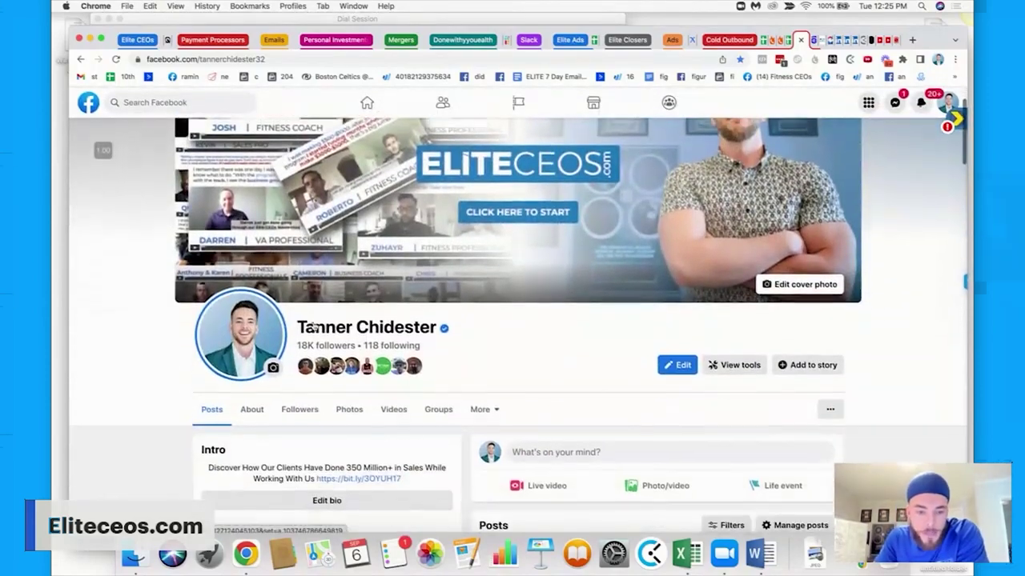
{"action": "scroll", "coordinate": [356, 352], "scroll_direction": "down", "scroll_amount": 3}
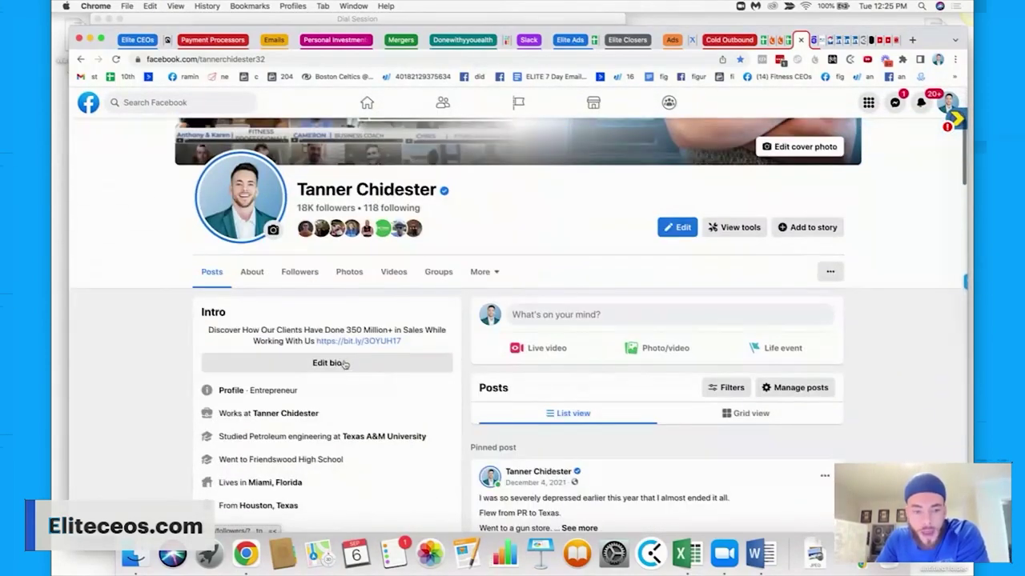
{"action": "triple_click", "coordinate": [266, 327]}
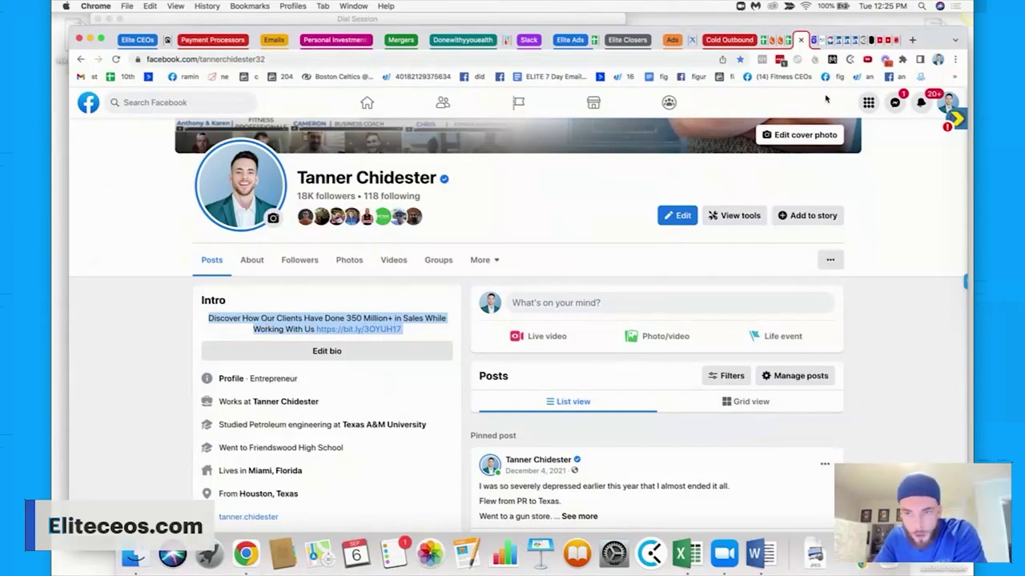
{"action": "left_click", "coordinate": [789, 40]}
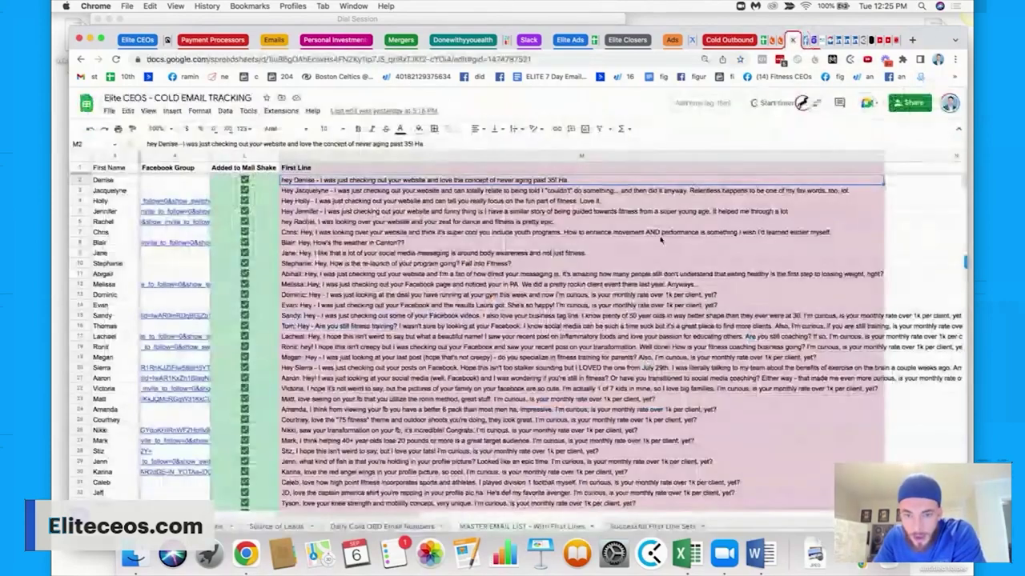
Read the full First Line openers in M3, M16, M27 and M26, then return to Word.
{"action": "left_click", "coordinate": [635, 192]}
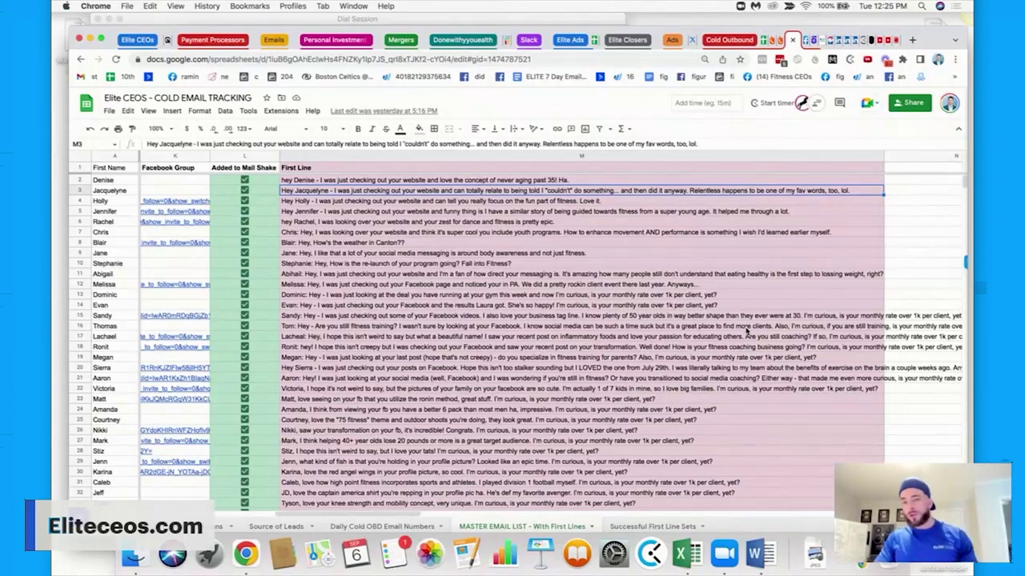
{"action": "left_click", "coordinate": [745, 328]}
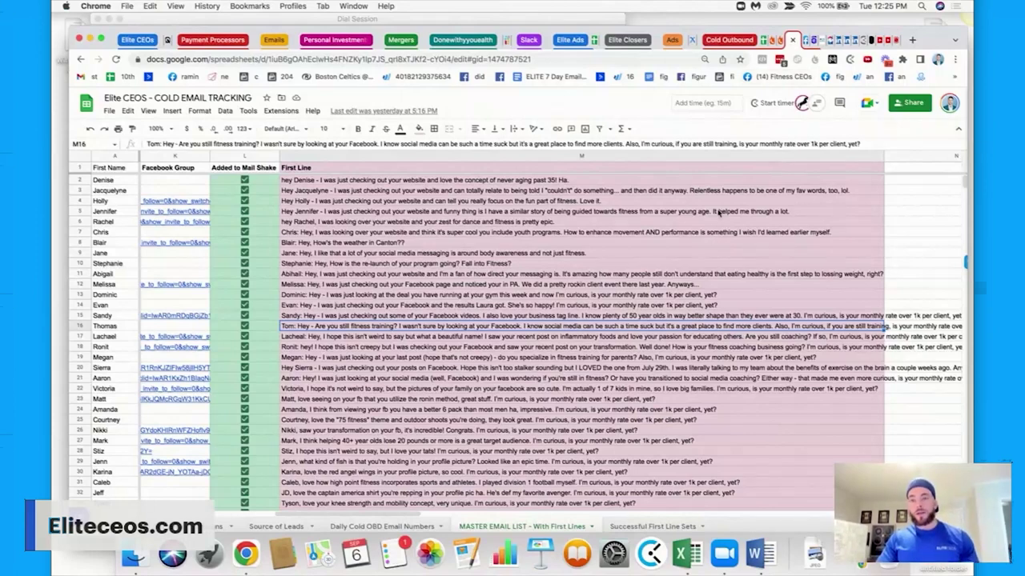
{"action": "left_click", "coordinate": [611, 441]}
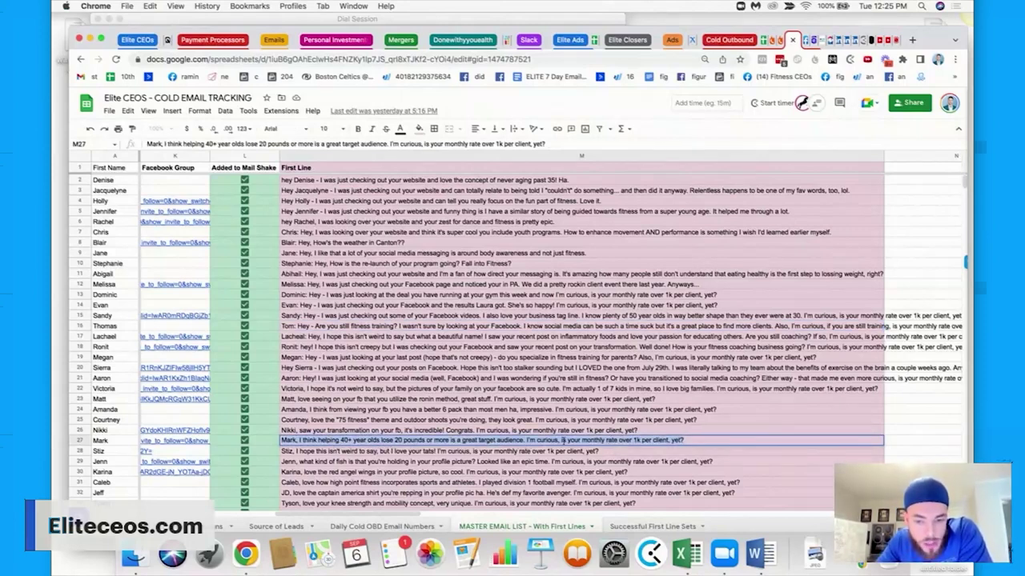
{"action": "left_click", "coordinate": [718, 433]}
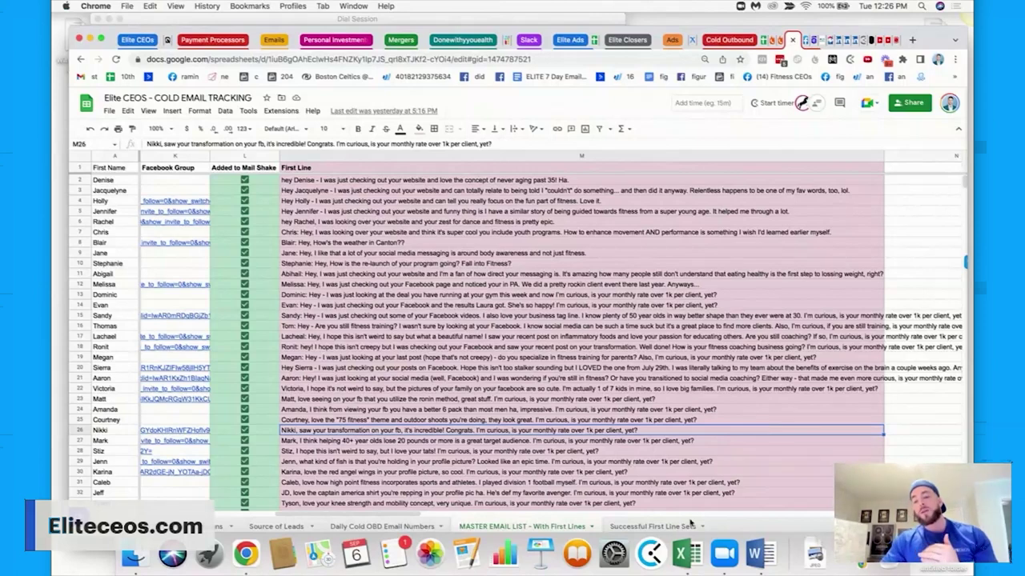
{"action": "left_click", "coordinate": [766, 554]}
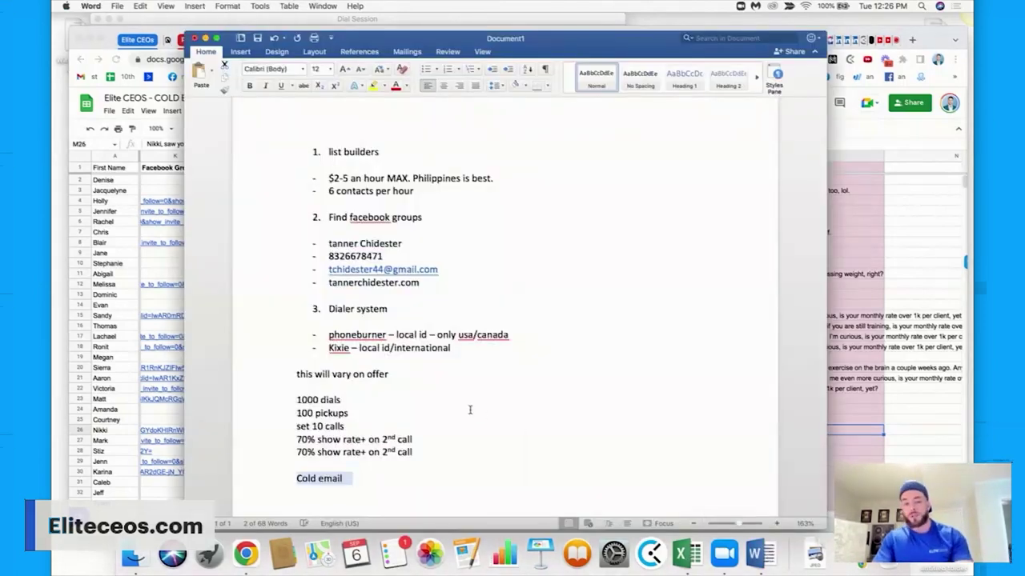
Under Cold email, add bullets for custom first line, body, and a vsl link to book a sales call.
{"action": "scroll", "coordinate": [469, 411], "scroll_direction": "down", "scroll_amount": 3}
{"action": "left_click", "coordinate": [362, 412]}
{"action": "key", "text": "Return"}
{"action": "key", "text": "Return"}
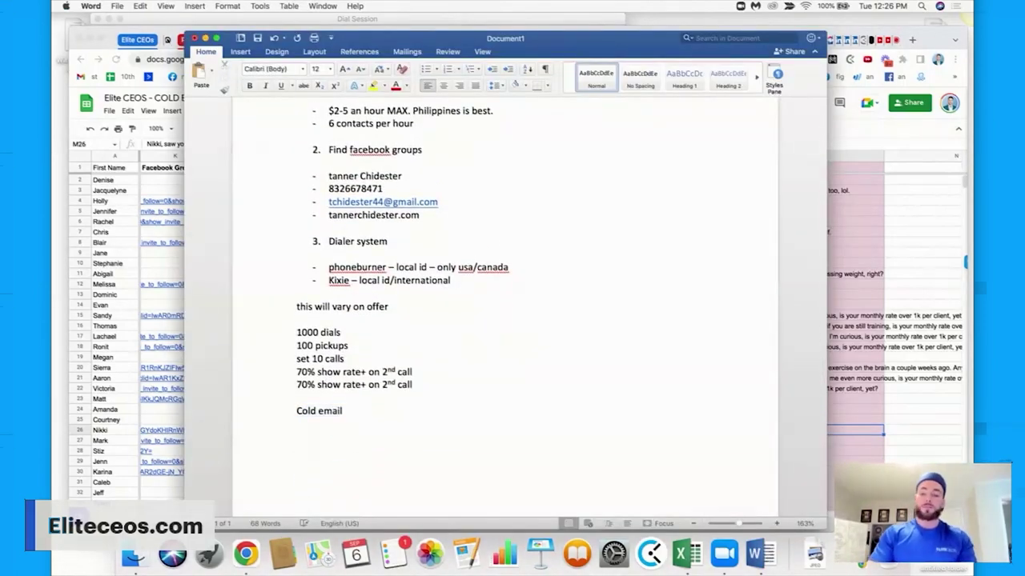
{"action": "type", "text": "- custom fir"}
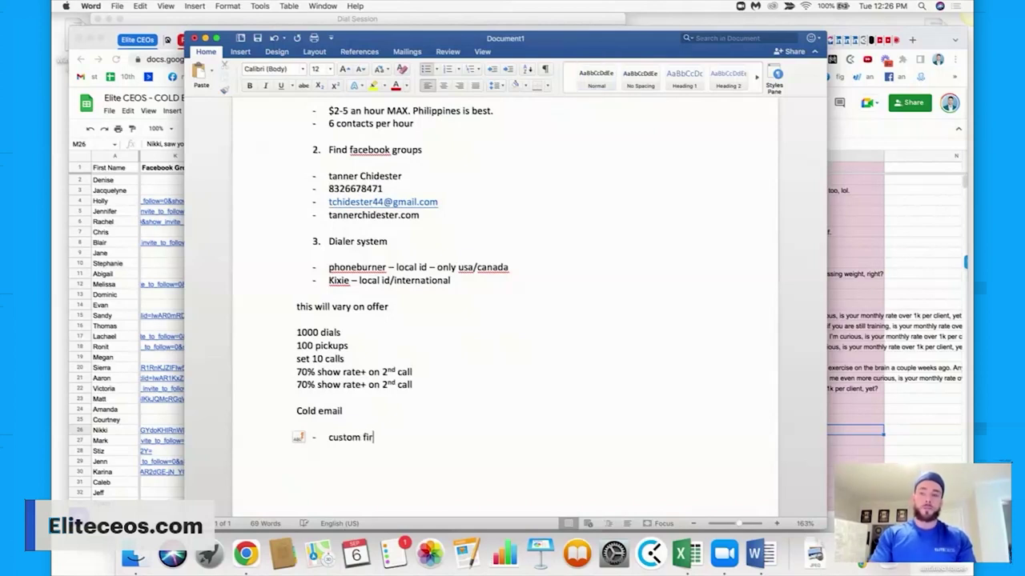
{"action": "type", "text": "st line"}
{"action": "key", "text": "Return"}
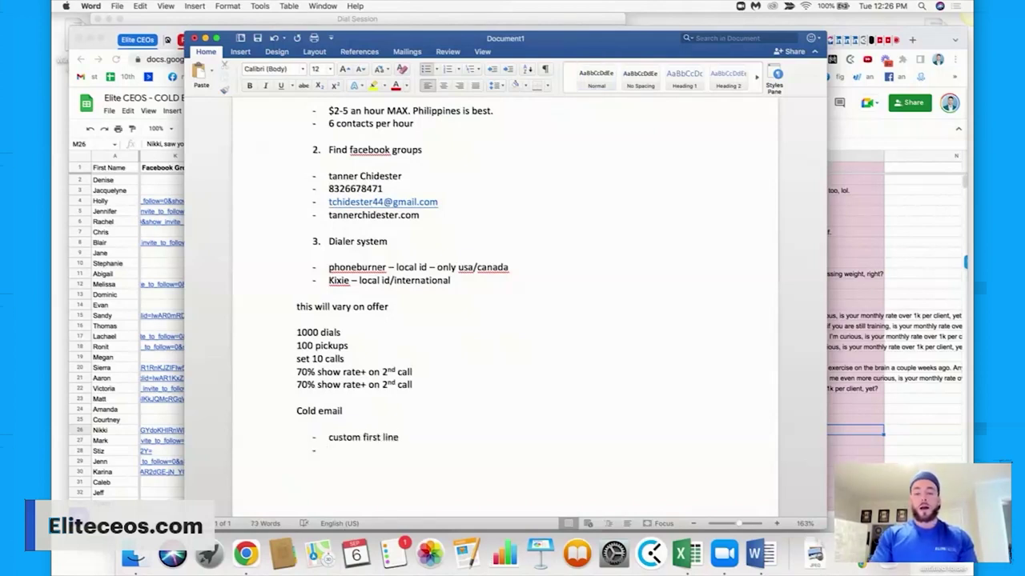
{"action": "type", "text": "body"}
{"action": "key", "text": "Return"}
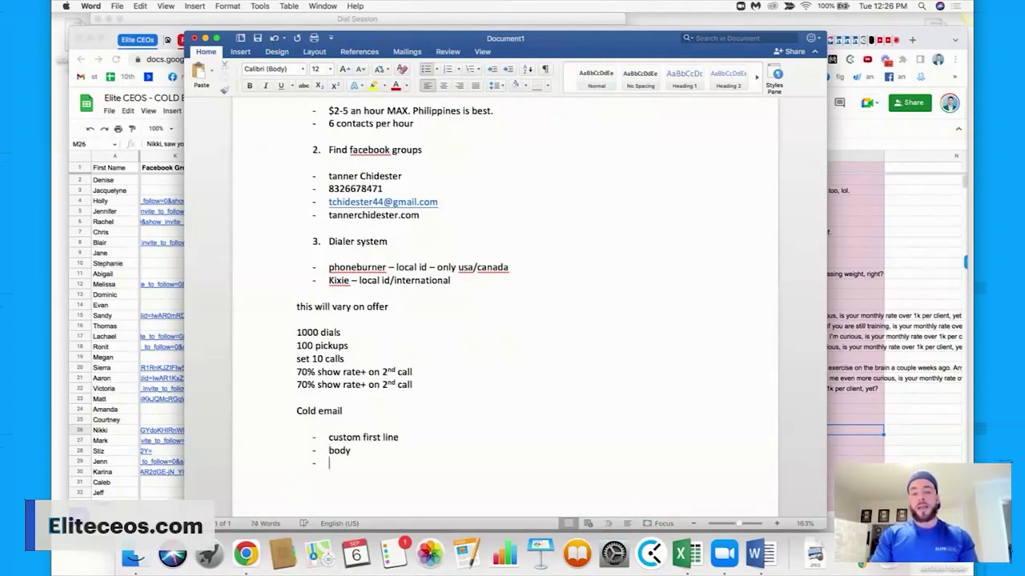
{"action": "type", "text": "link to "}
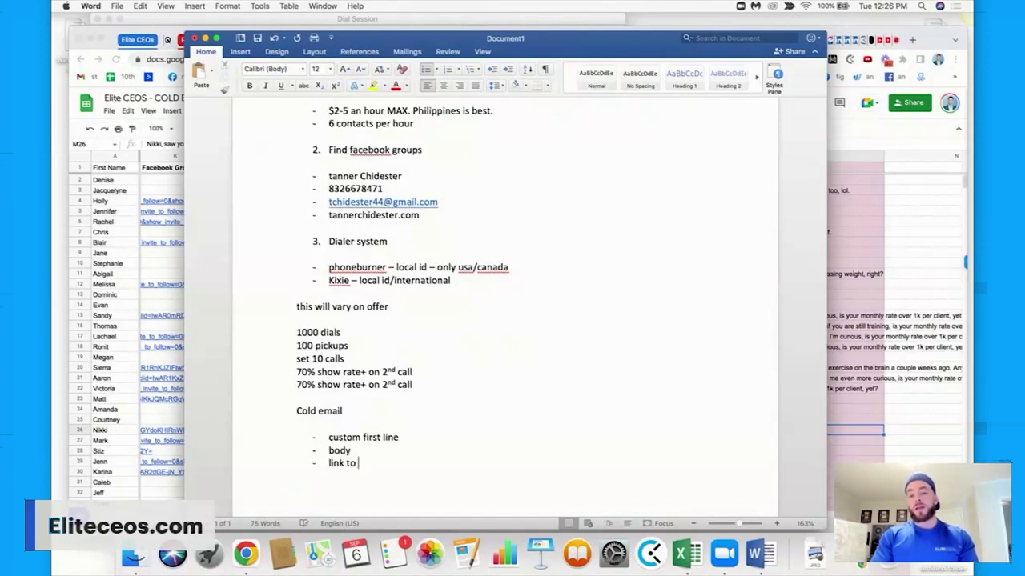
{"action": "type", "text": "a c"}
{"action": "key", "text": "BackSpace"}
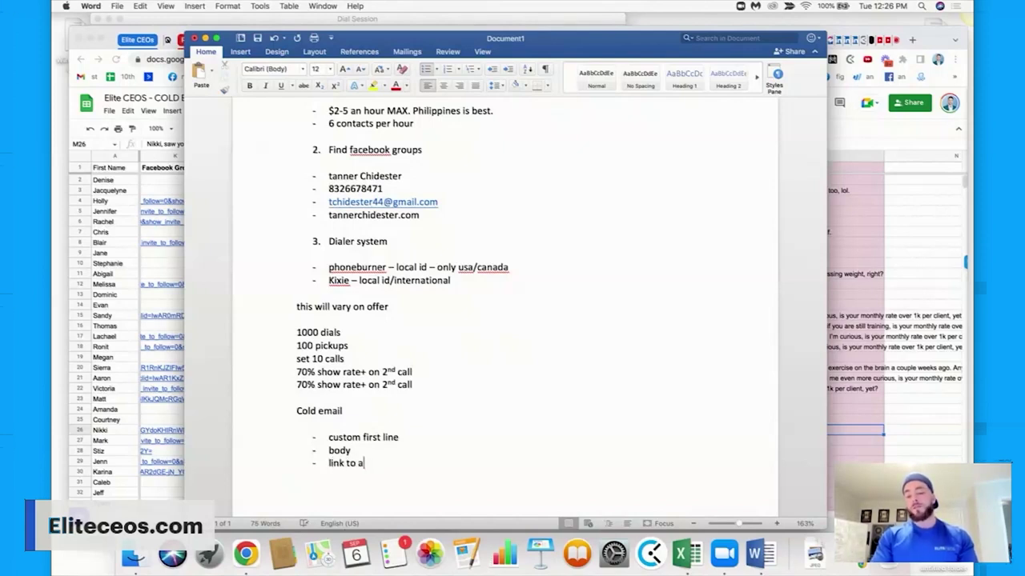
{"action": "type", "text": "vsl"}
{"action": "key", "text": "BackSpace"}
{"action": "key", "text": "BackSpace"}
{"action": "type", "text": "sl more info"}
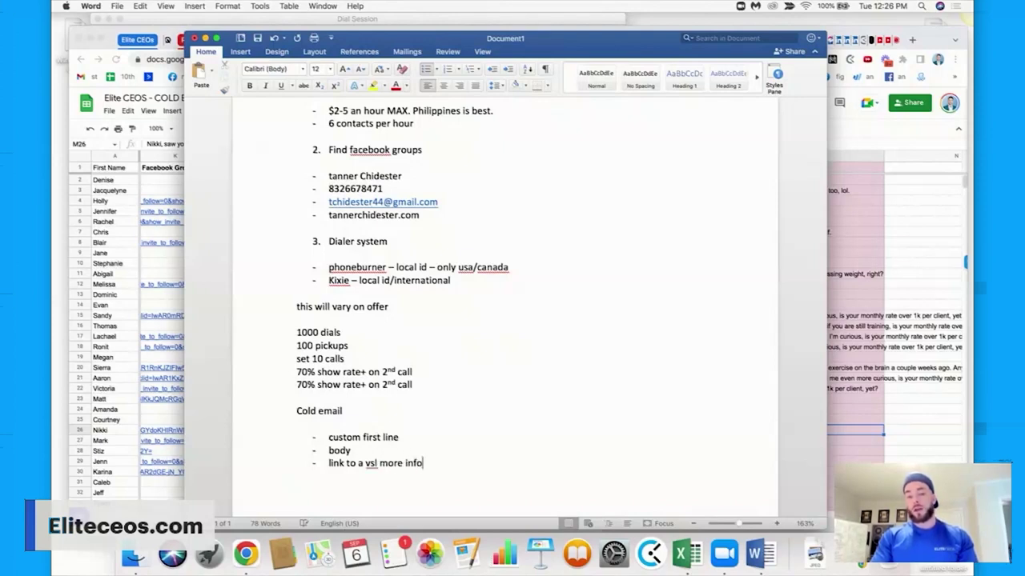
{"action": "type", "text": " book"}
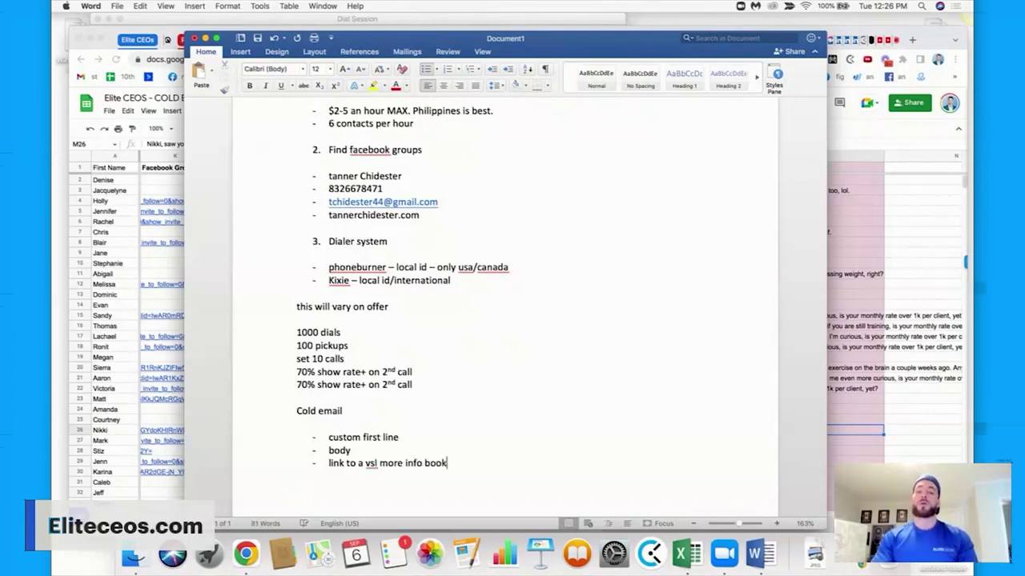
{"action": "type", "text": " directly to "}
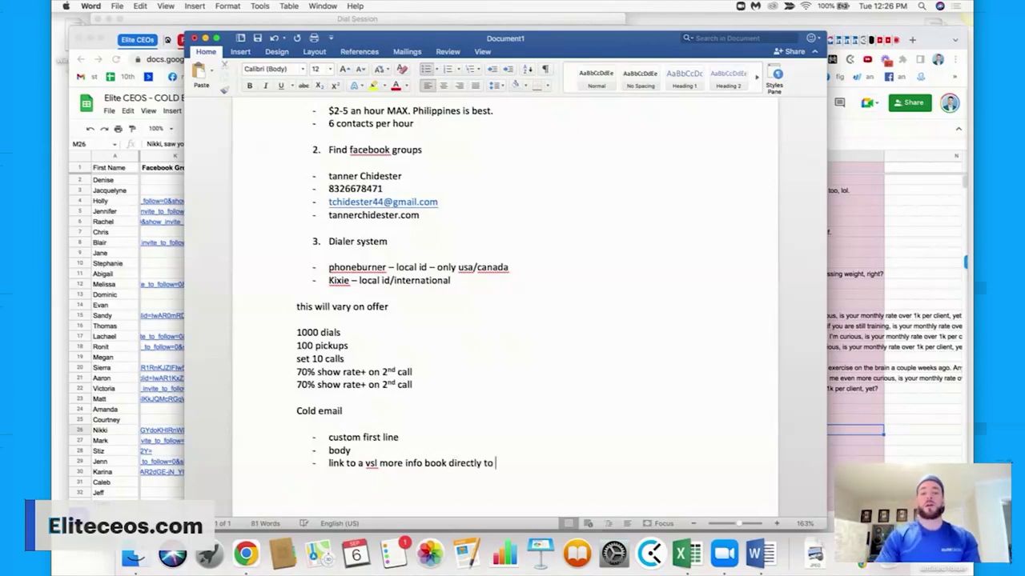
{"action": "type", "text": "a sales call"}
Add the 'ask for a reply - 15 minute' bullet and append '- 60 minute' to the sales call line.
{"action": "key", "text": "Return"}
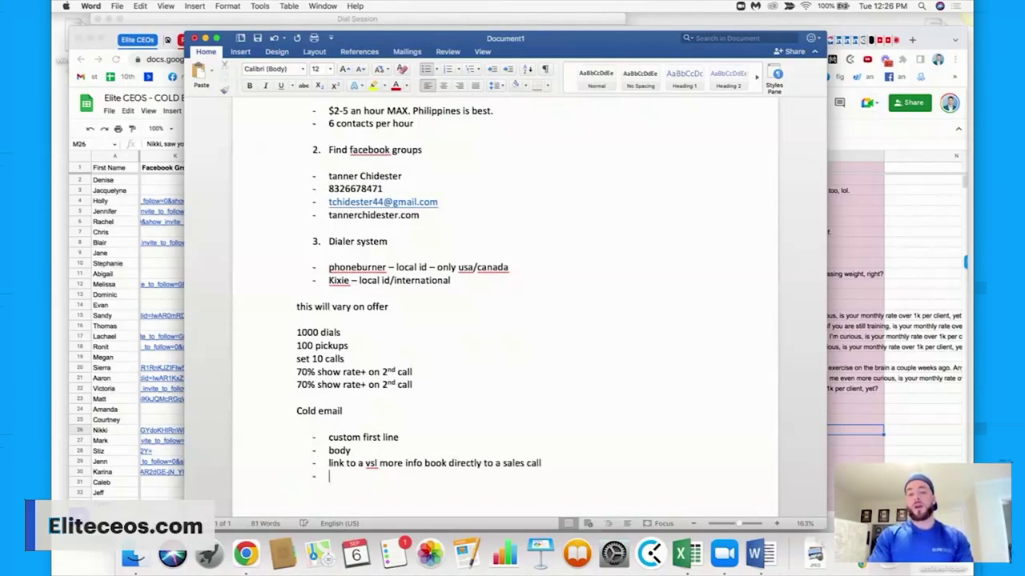
{"action": "type", "text": "ask for "}
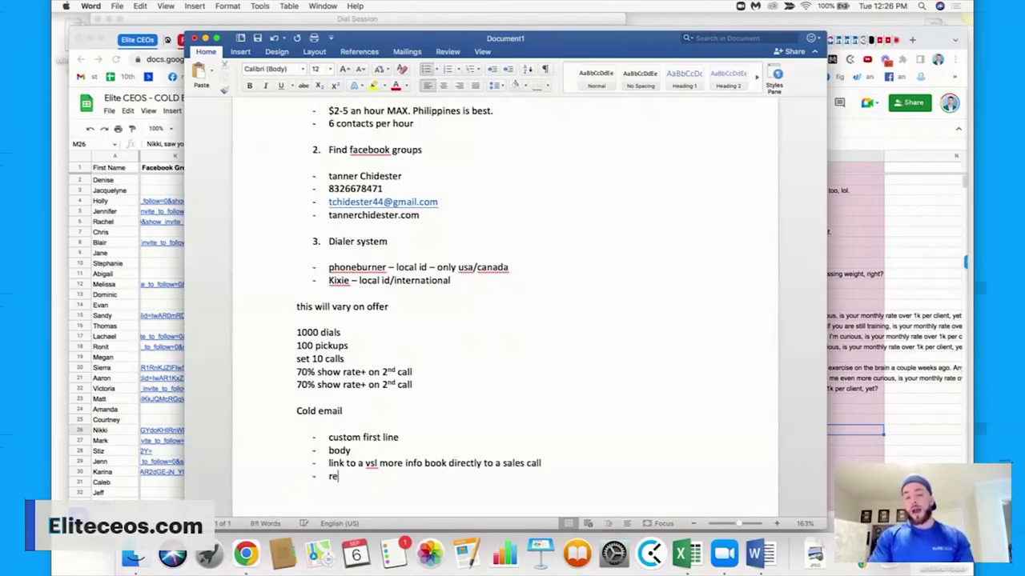
{"action": "type", "text": "a reply - "}
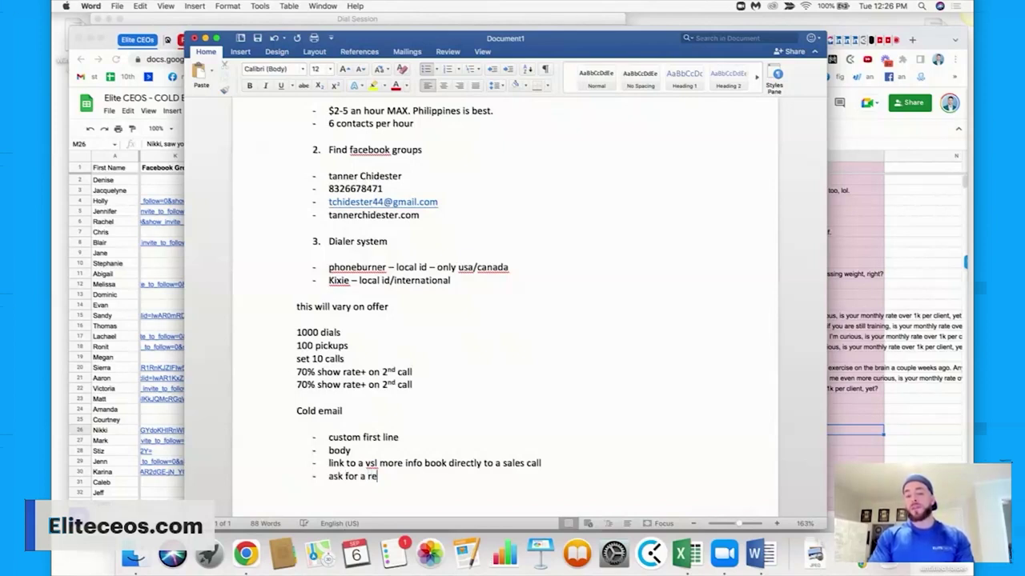
{"action": "type", "text": "15 m"}
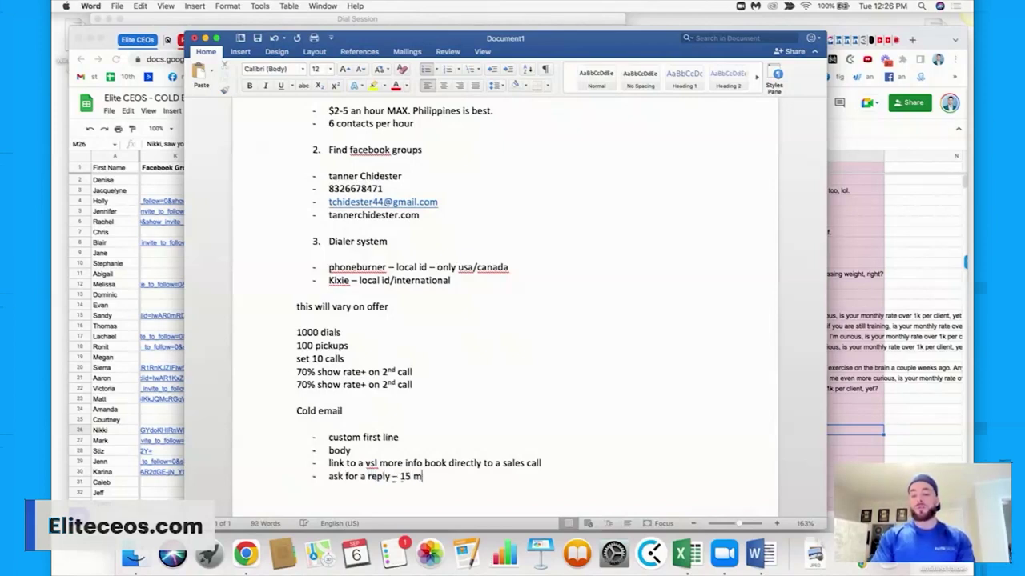
{"action": "type", "text": "inute"}
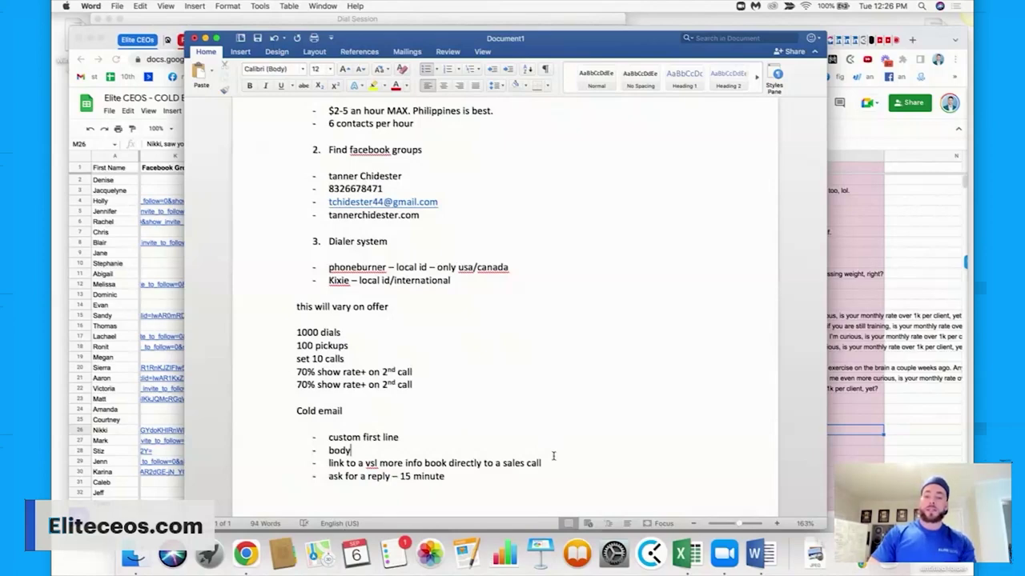
{"action": "left_click", "coordinate": [551, 464]}
{"action": "type", "text": "- 60 minute"}
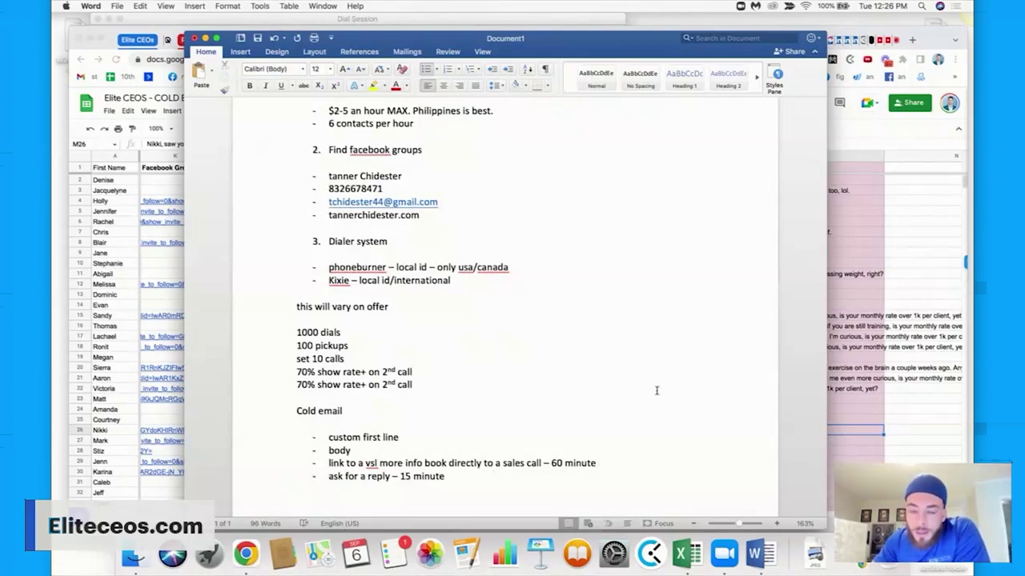
{"action": "scroll", "coordinate": [585, 382], "scroll_direction": "up", "scroll_amount": 2}
{"action": "scroll", "coordinate": [585, 383], "scroll_direction": "down", "scroll_amount": 3}
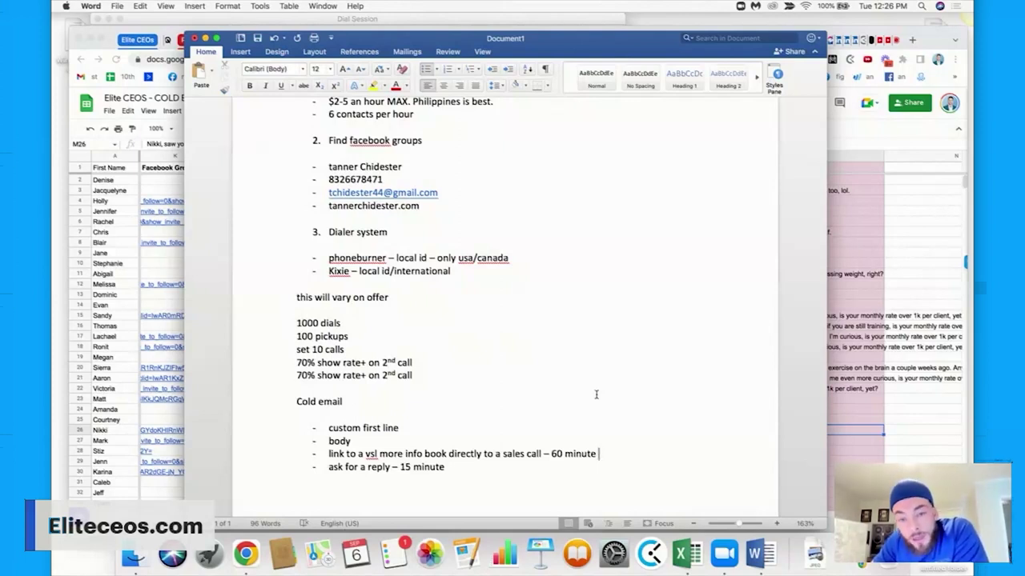
{"action": "scroll", "coordinate": [596, 395], "scroll_direction": "up", "scroll_amount": 2}
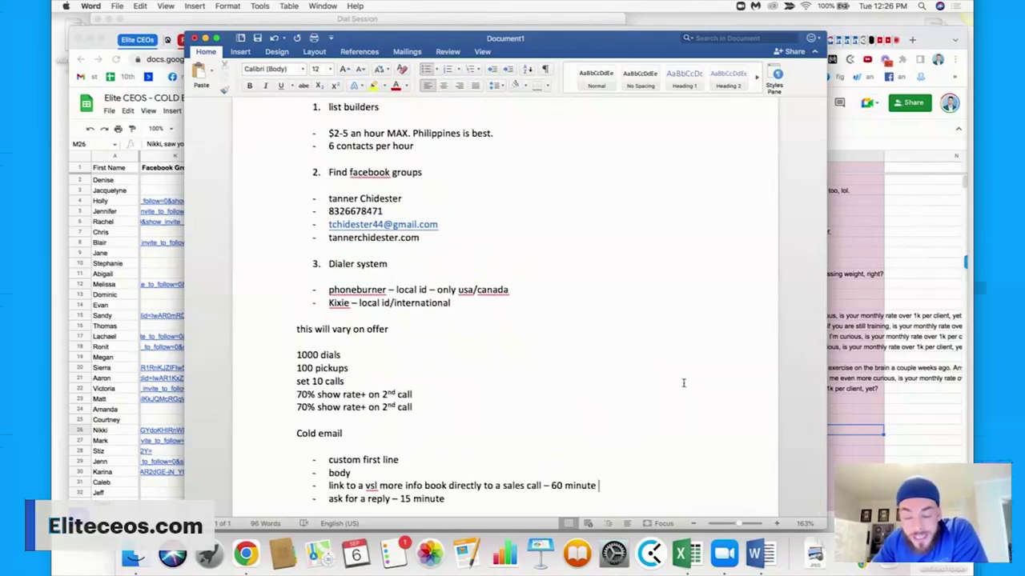
{"action": "scroll", "coordinate": [683, 383], "scroll_direction": "down", "scroll_amount": 6}
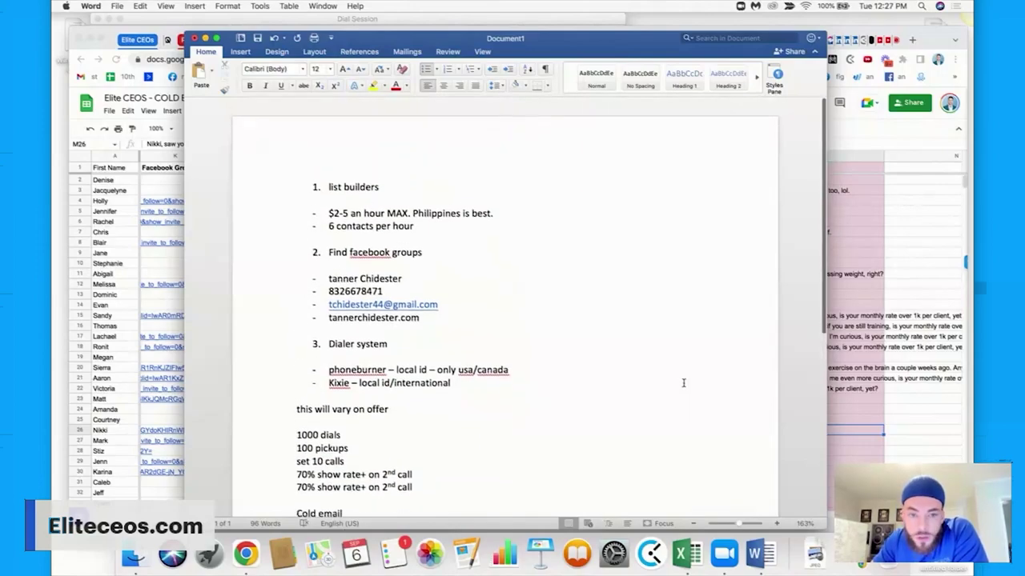
{"action": "scroll", "coordinate": [683, 383], "scroll_direction": "up", "scroll_amount": 7}
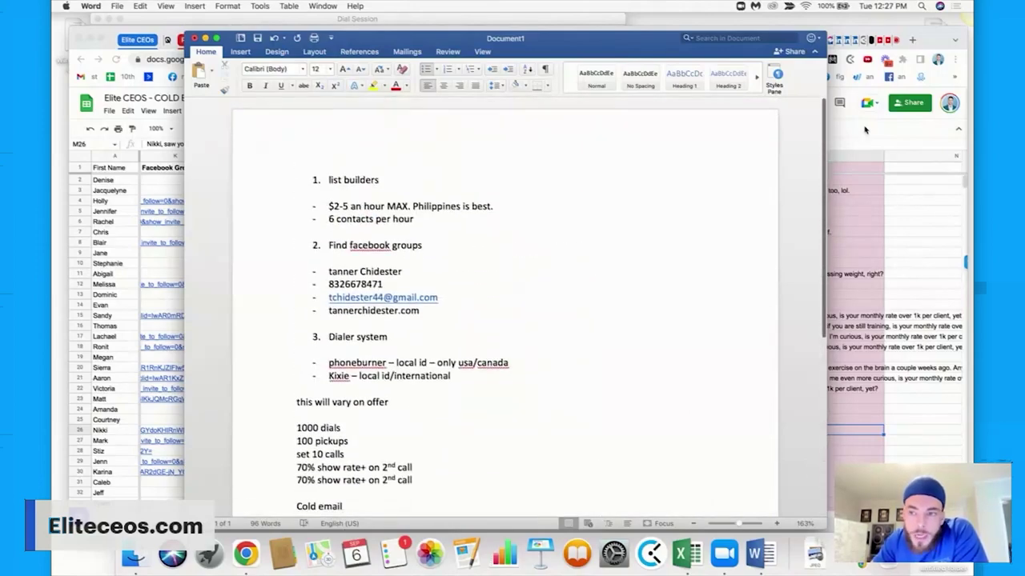
{"action": "key", "text": "super+Tab"}
Open the Fitness CEOs call script and highlight its greeting, 'You: Oh ok' reply and Option 2 lines.
{"action": "left_click", "coordinate": [783, 46]}
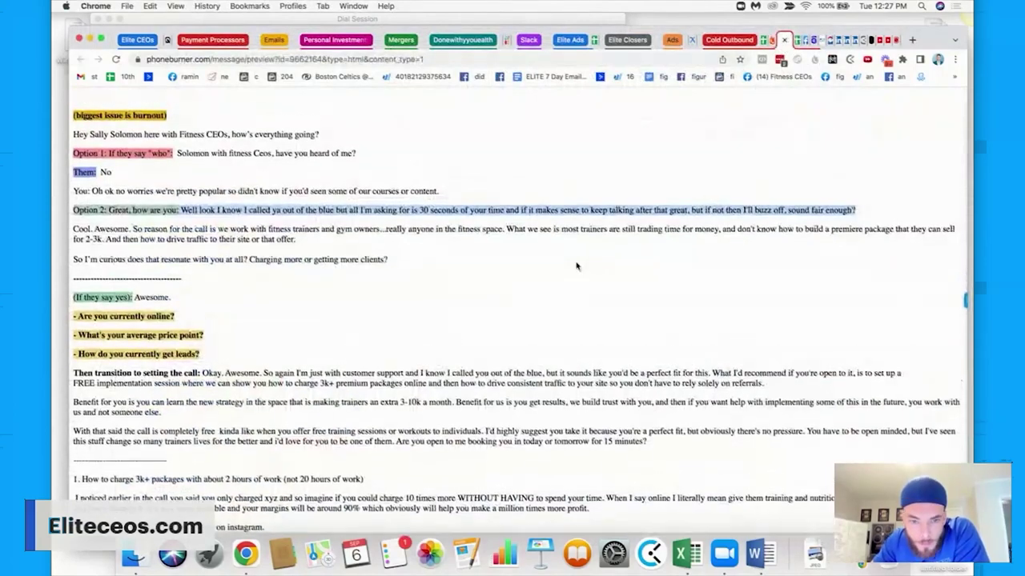
{"action": "double_click", "coordinate": [298, 116]}
{"action": "left_click", "coordinate": [296, 116]}
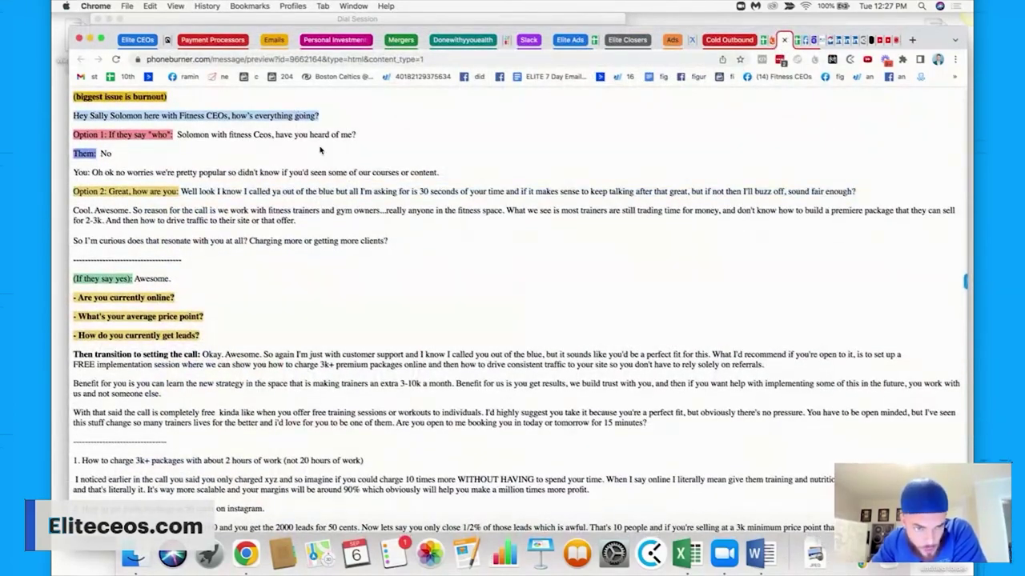
{"action": "left_click", "coordinate": [313, 140]}
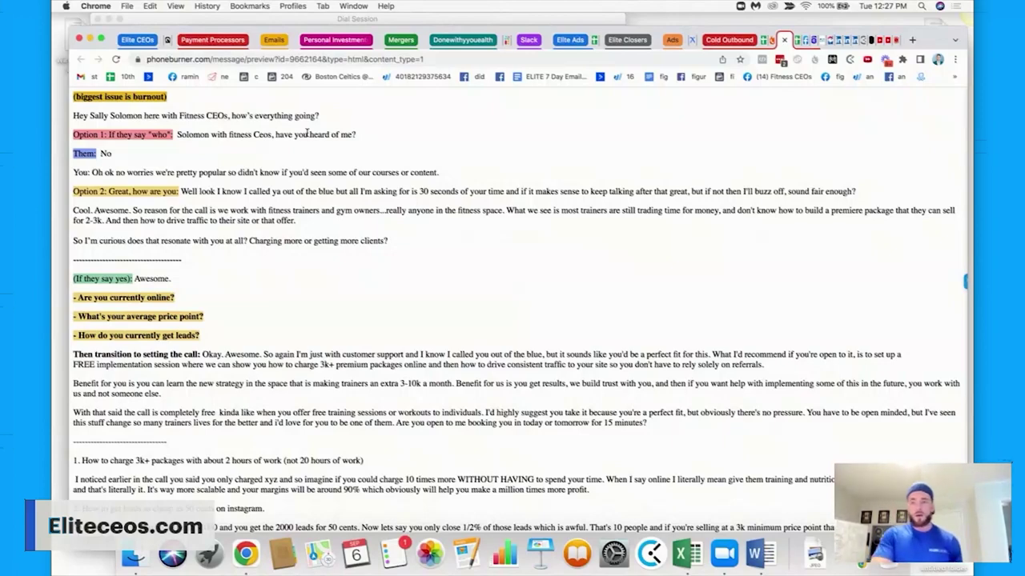
{"action": "triple_click", "coordinate": [237, 117]}
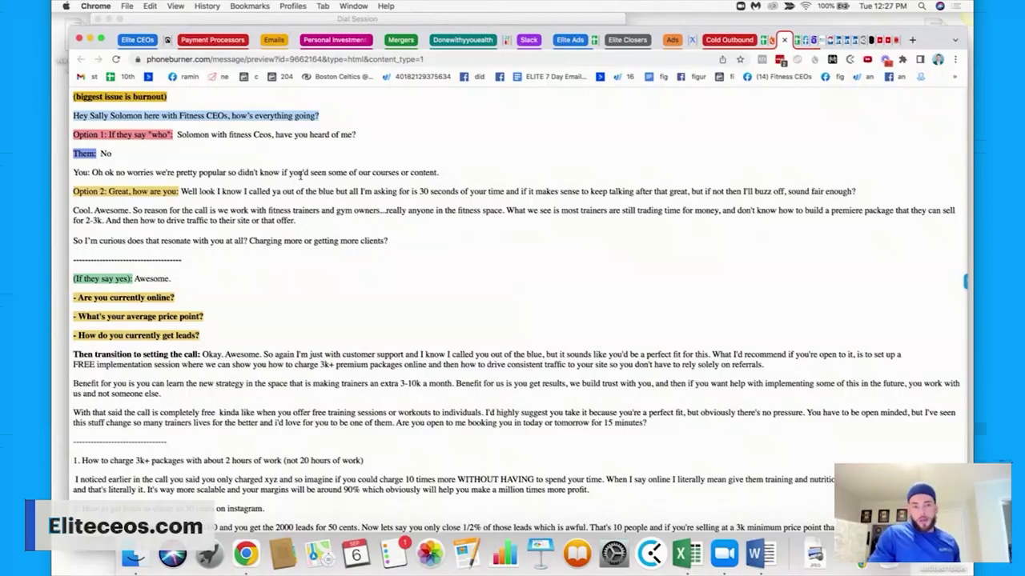
{"action": "triple_click", "coordinate": [301, 173]}
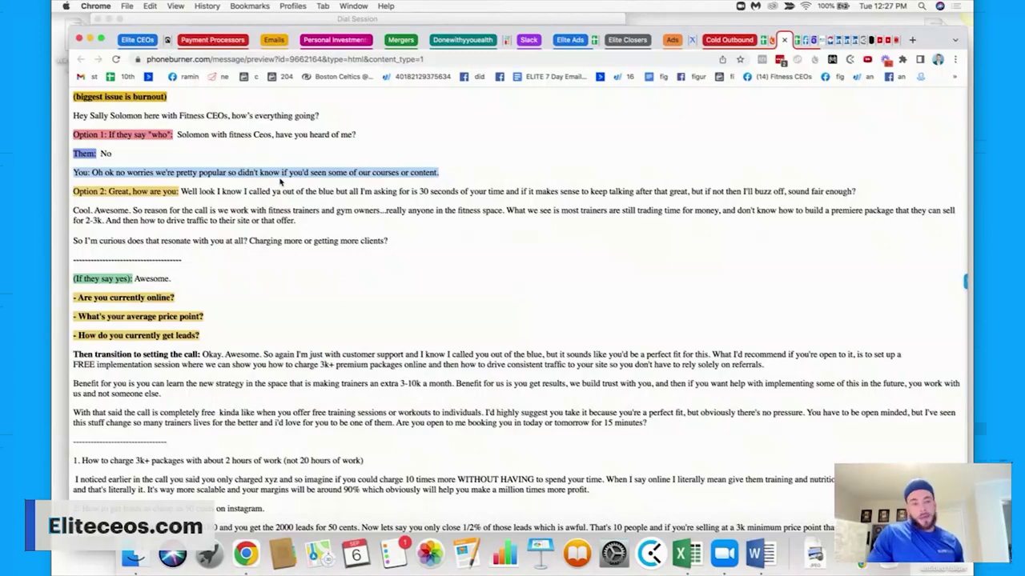
{"action": "triple_click", "coordinate": [318, 193]}
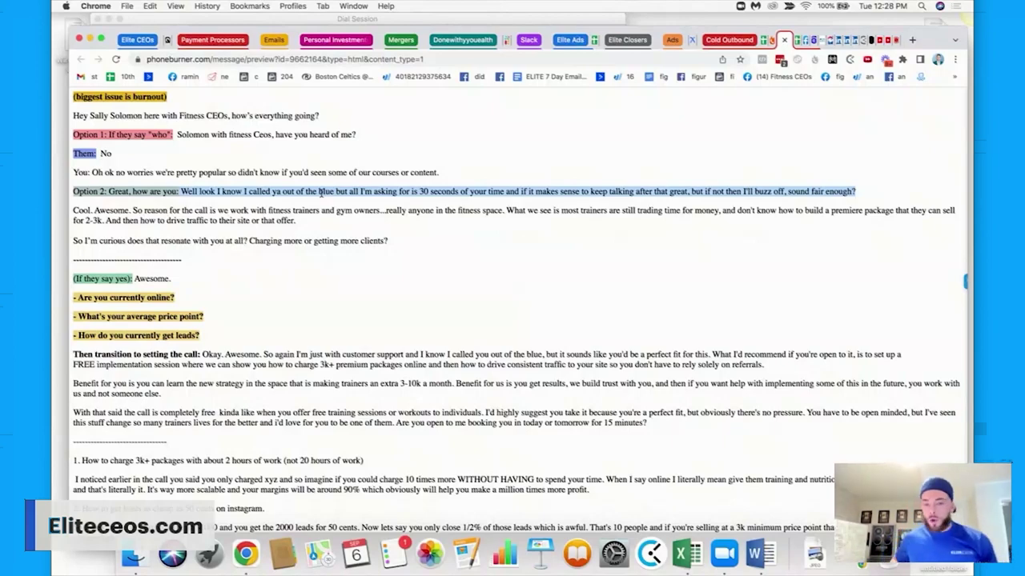
{"action": "left_click_drag", "start_coordinate": [383, 211], "coordinate": [210, 211]}
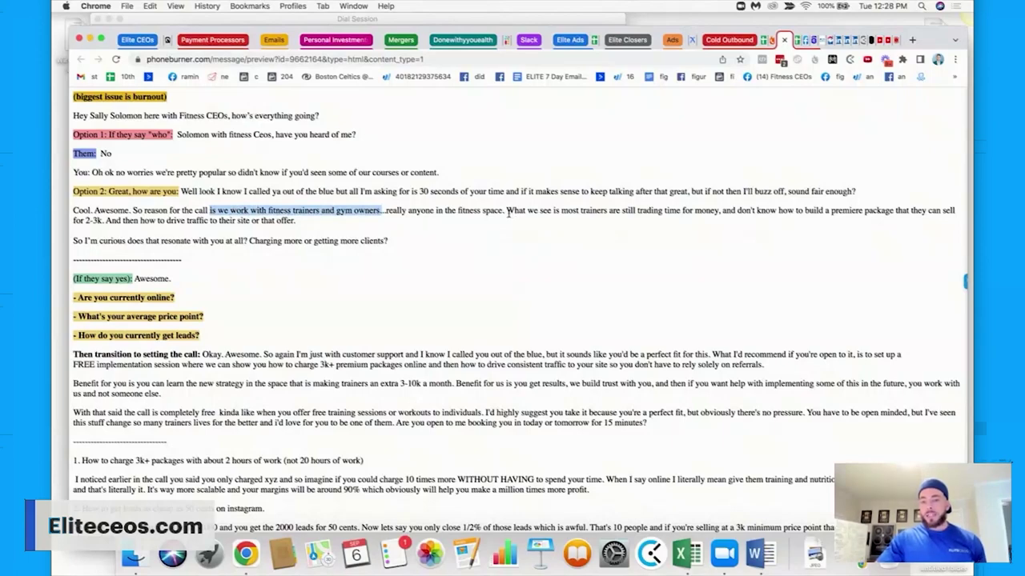
{"action": "left_click_drag", "start_coordinate": [507, 211], "coordinate": [533, 222]}
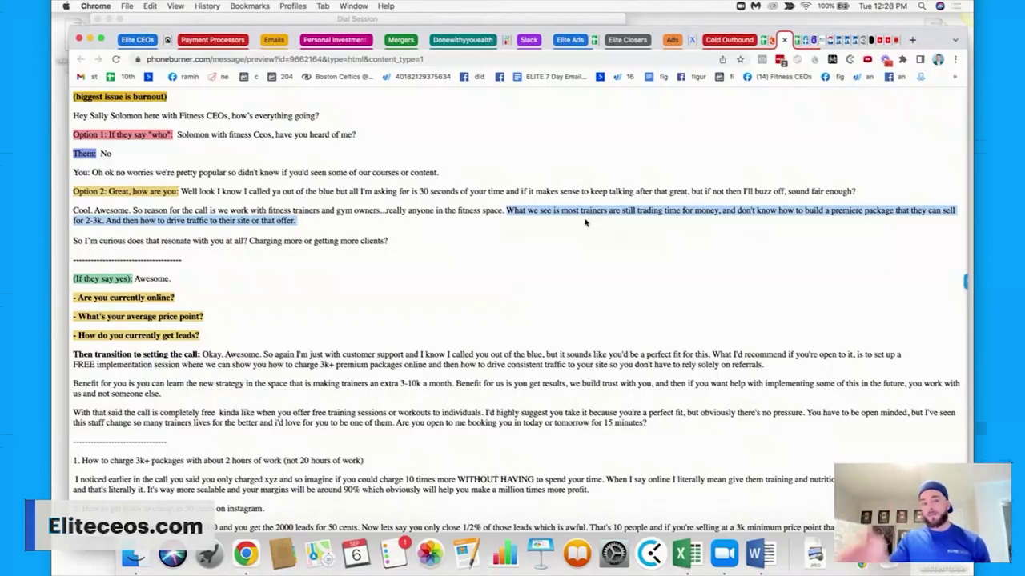
{"action": "triple_click", "coordinate": [346, 240]}
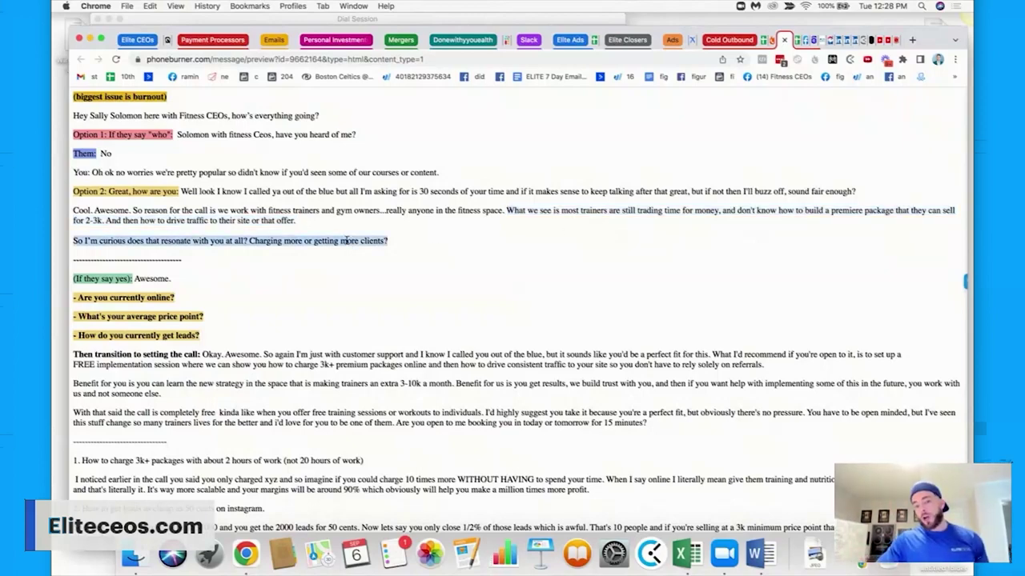
{"action": "left_click", "coordinate": [396, 246]}
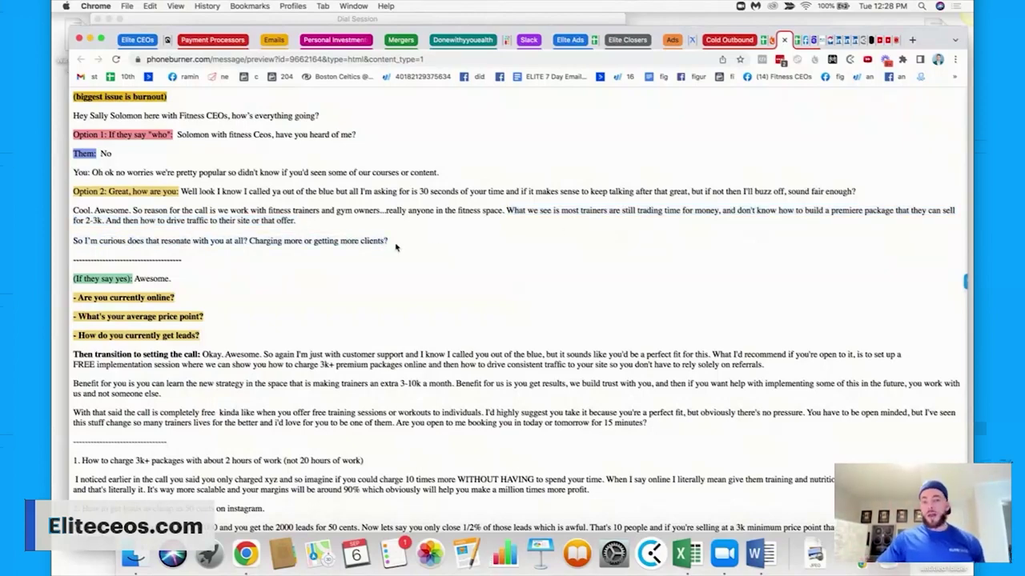
{"action": "left_click_drag", "start_coordinate": [395, 247], "coordinate": [248, 247]}
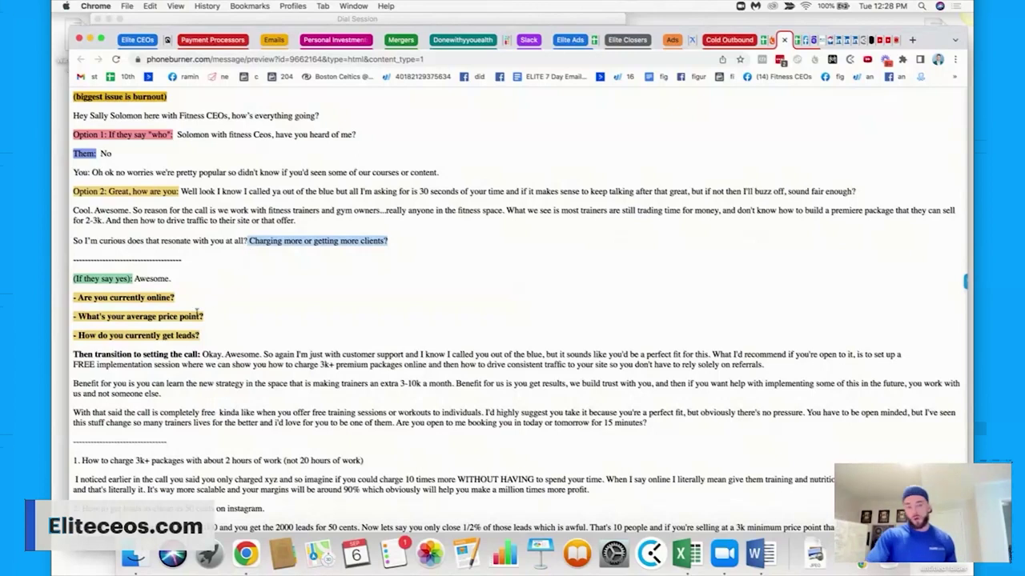
{"action": "left_click_drag", "start_coordinate": [202, 341], "coordinate": [73, 297]}
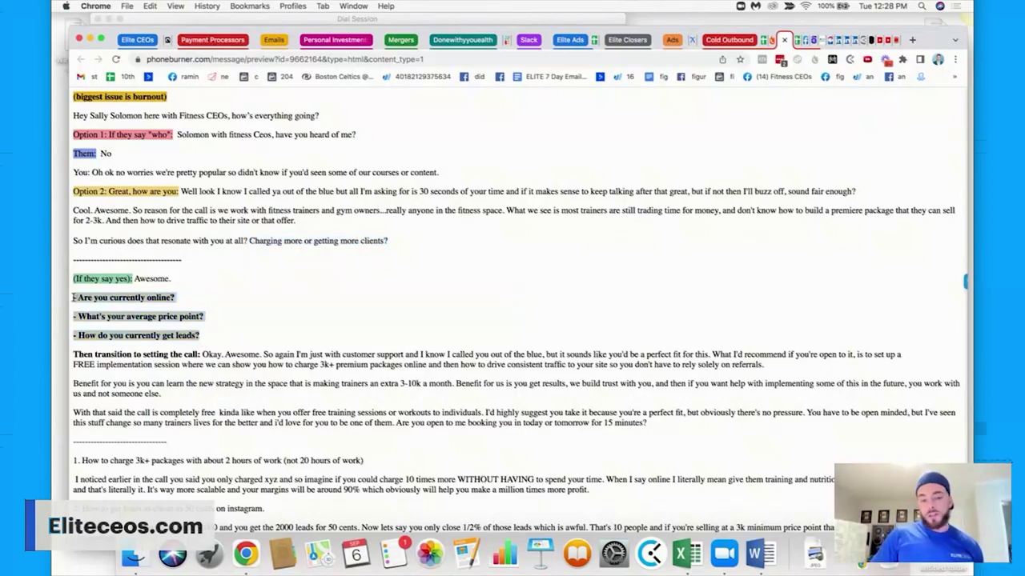